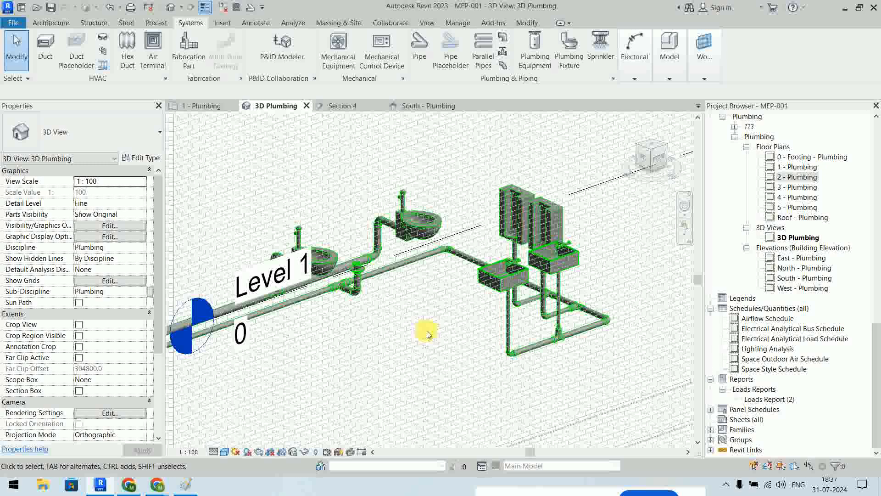
# Step: Open the 1 - Plumbing floor plan and set its visual style to Shaded
pyautogui.doubleClick(807, 170)
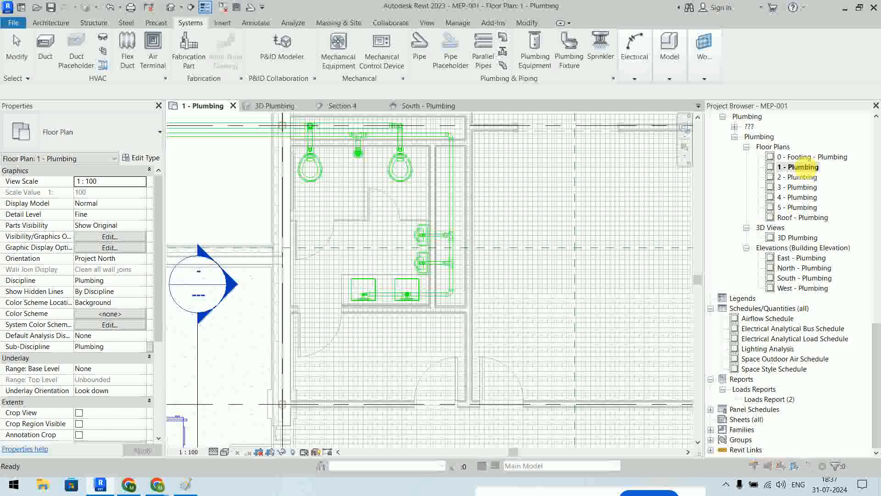
pyautogui.click(429, 220)
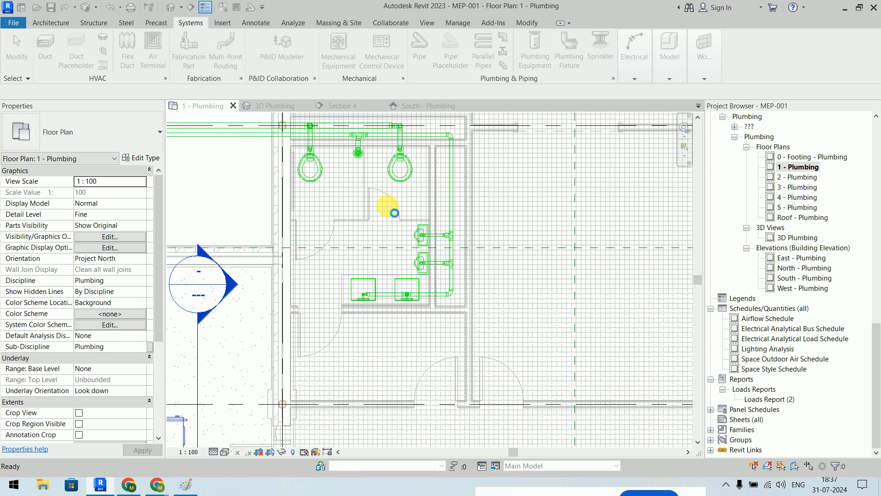
pyautogui.moveTo(395, 209); pyautogui.dragTo(443, 256, button='middle')
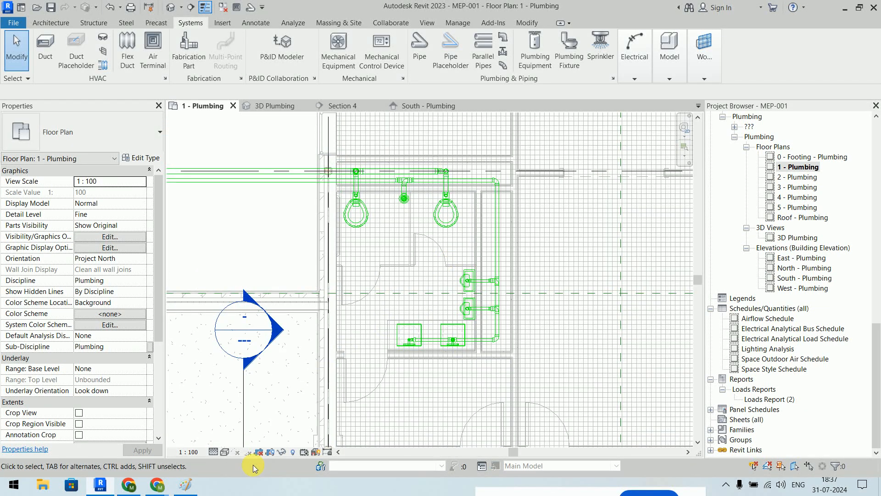
pyautogui.click(224, 451)
pyautogui.click(244, 412)
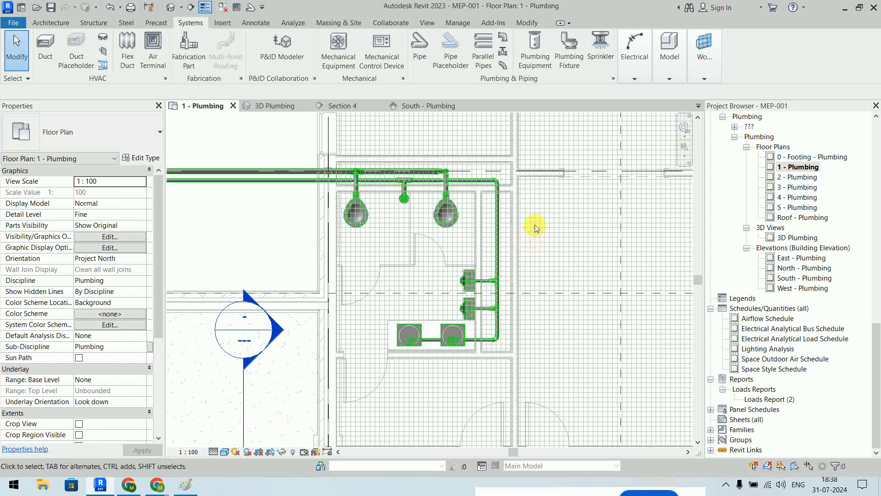
# Step: Start the Pipe command with the Standard pipe type and set the system type to Domestic Cold Water
pyautogui.scroll(4, 466, 231)
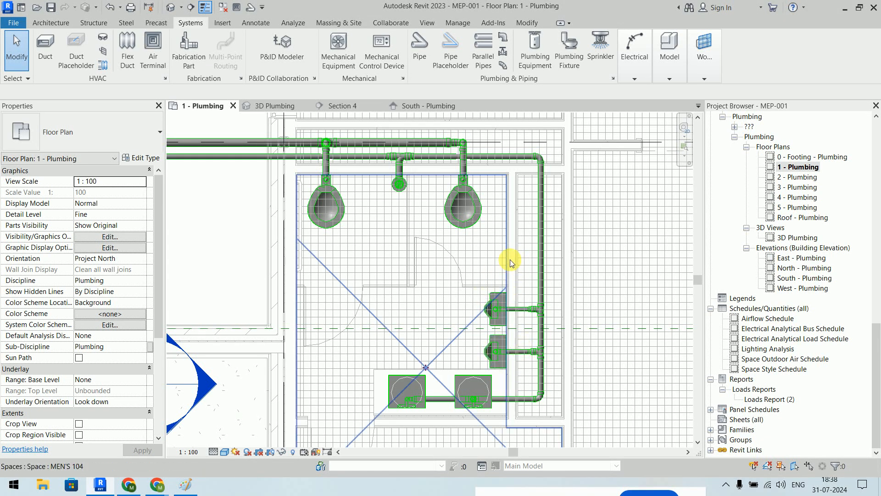
pyautogui.scroll(-2, 510, 260)
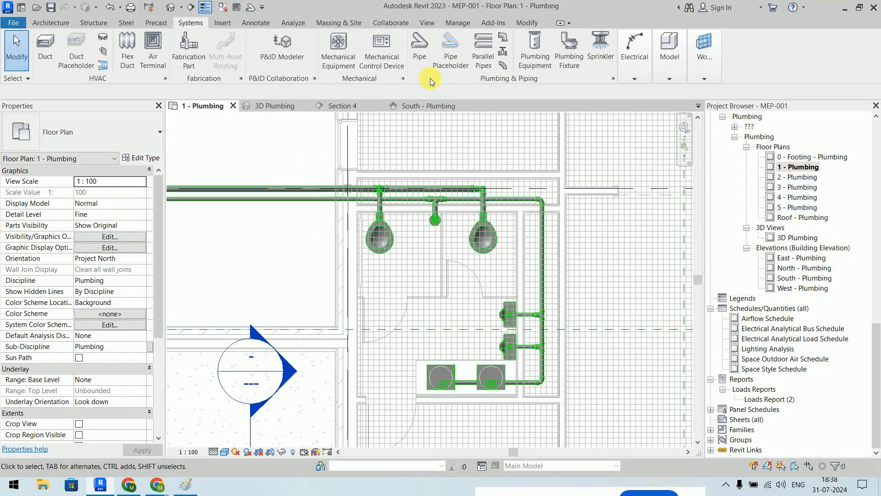
pyautogui.click(420, 48)
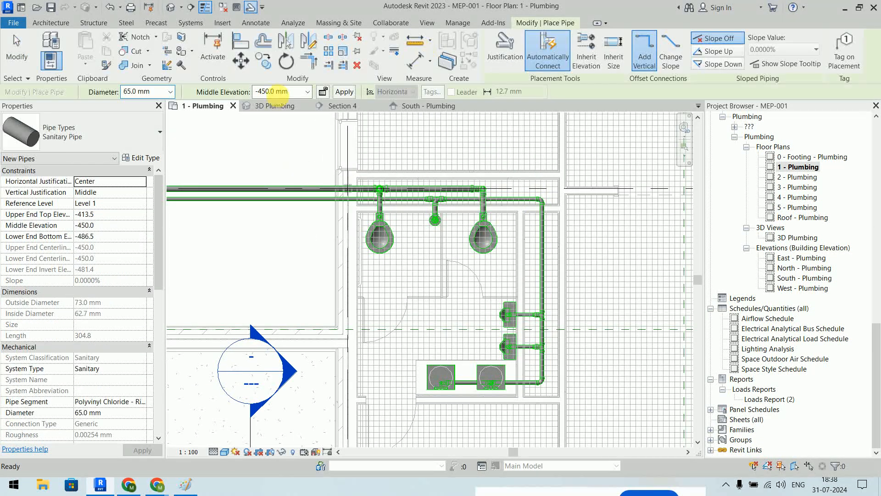
pyautogui.click(92, 133)
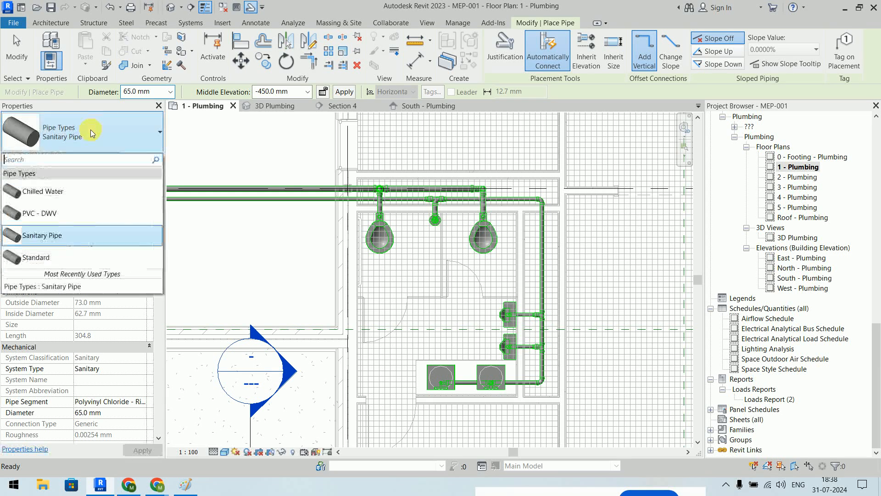
pyautogui.click(69, 257)
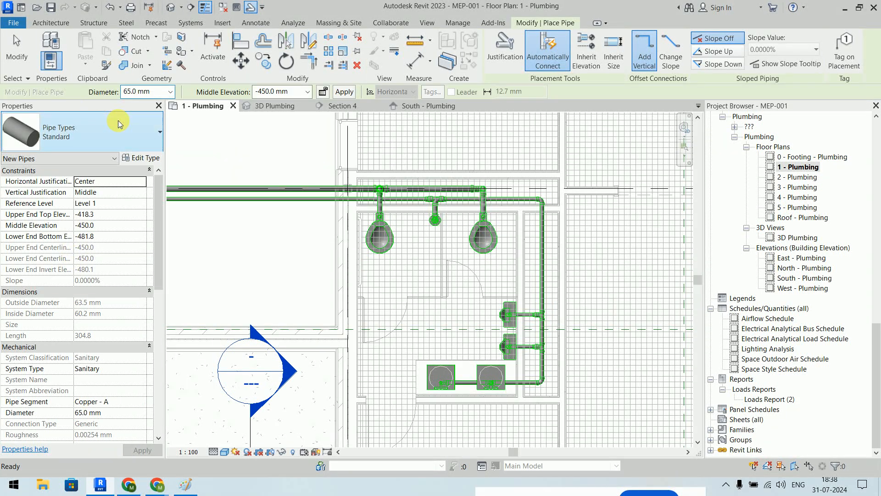
pyautogui.click(142, 370)
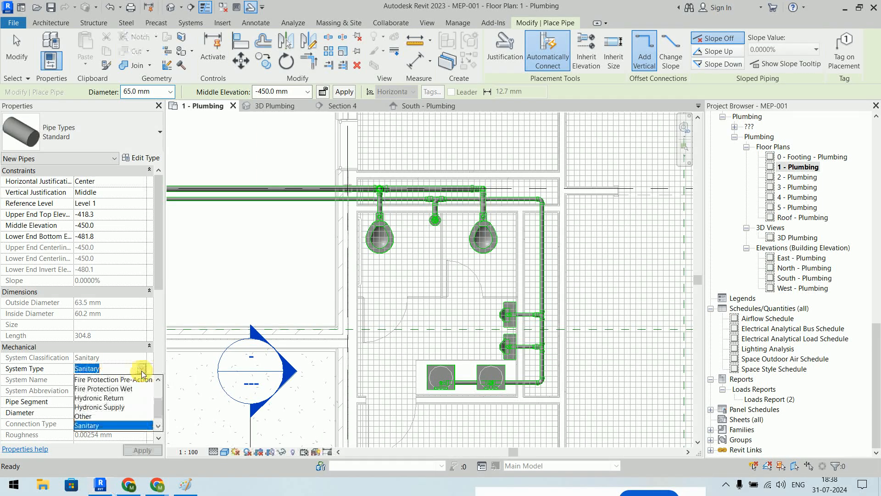
pyautogui.scroll(2, 128, 409)
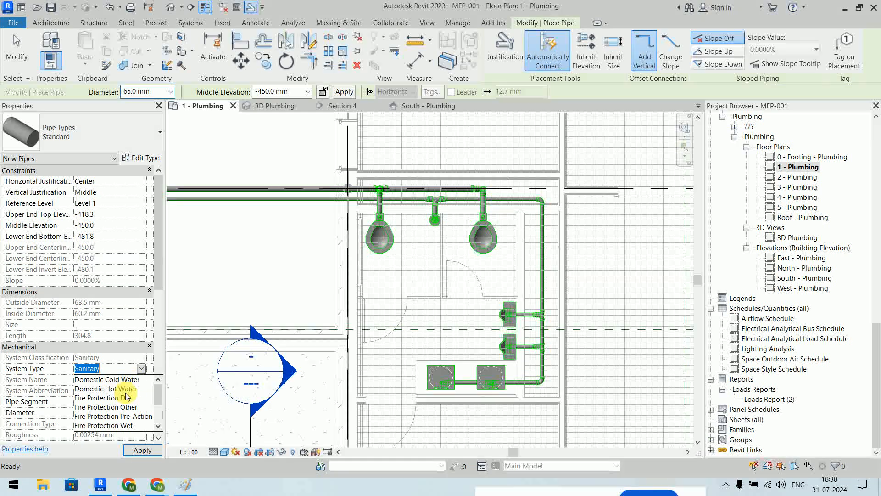
pyautogui.click(120, 379)
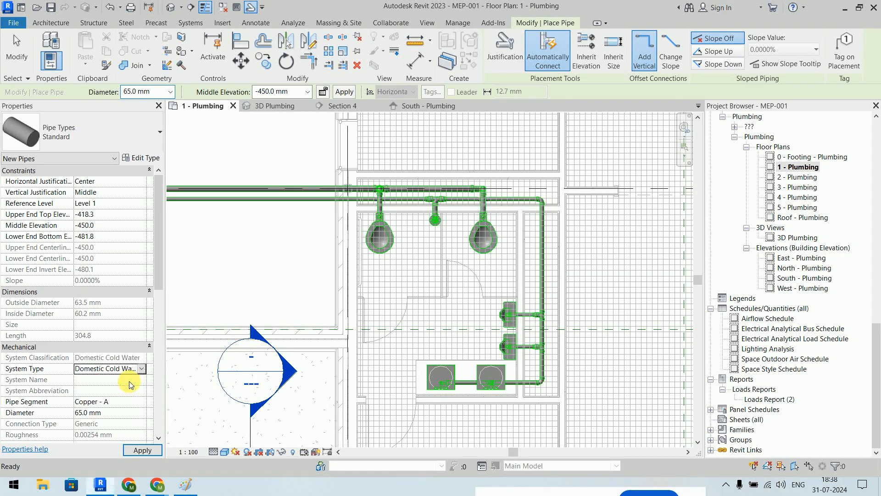
pyautogui.click(143, 402)
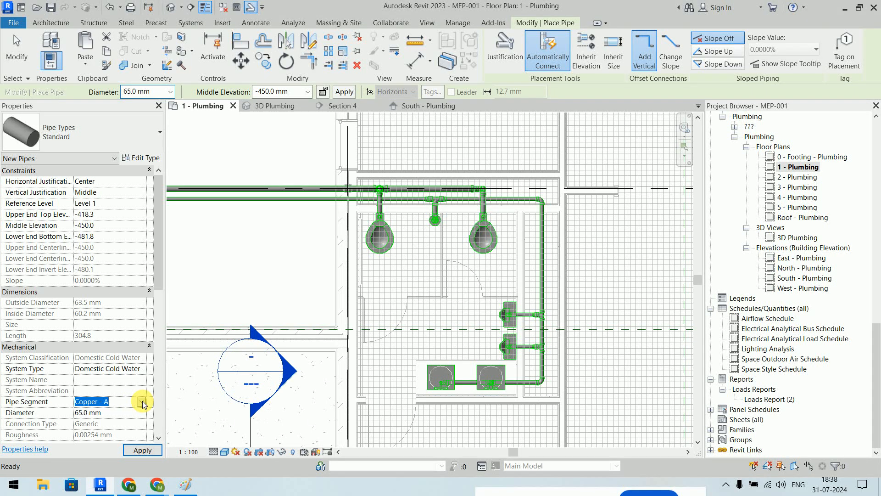
# Step: Duplicate the Standard pipe type under the name "Cold W Supply"
pyautogui.click(142, 157)
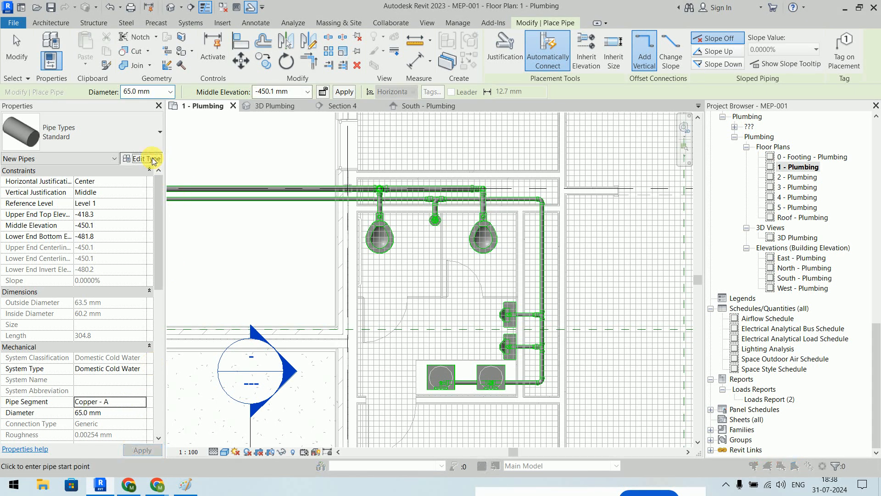
pyautogui.click(607, 105)
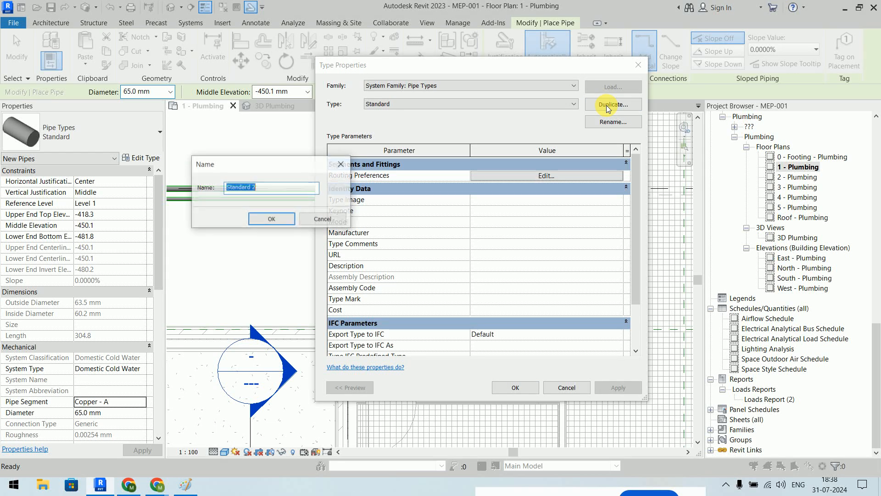
pyautogui.write('DDo')
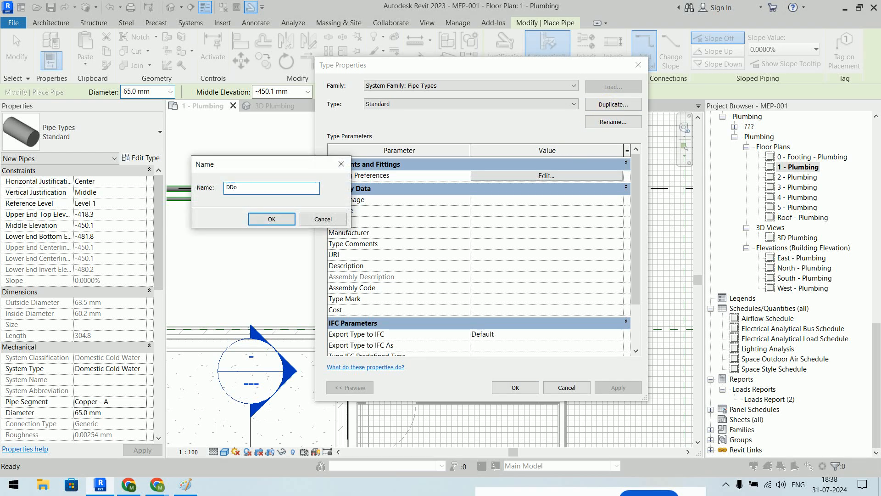
pyautogui.press('BackSpace')
pyautogui.press('BackSpace')
pyautogui.press('BackSpace')
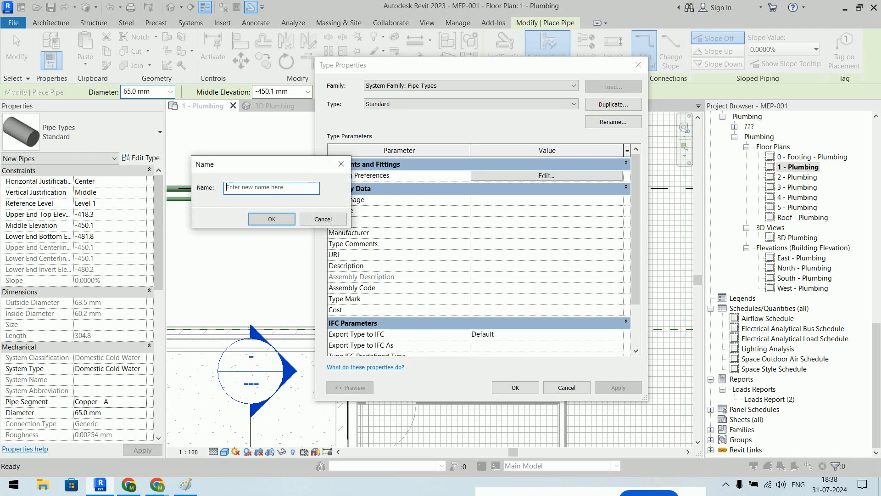
pyautogui.write('C')
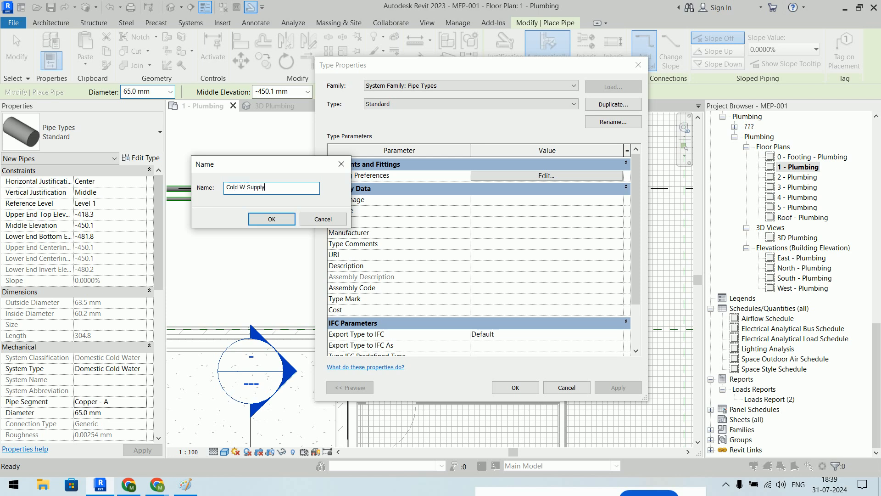
pyautogui.write('old W Supply')
pyautogui.press('Return')
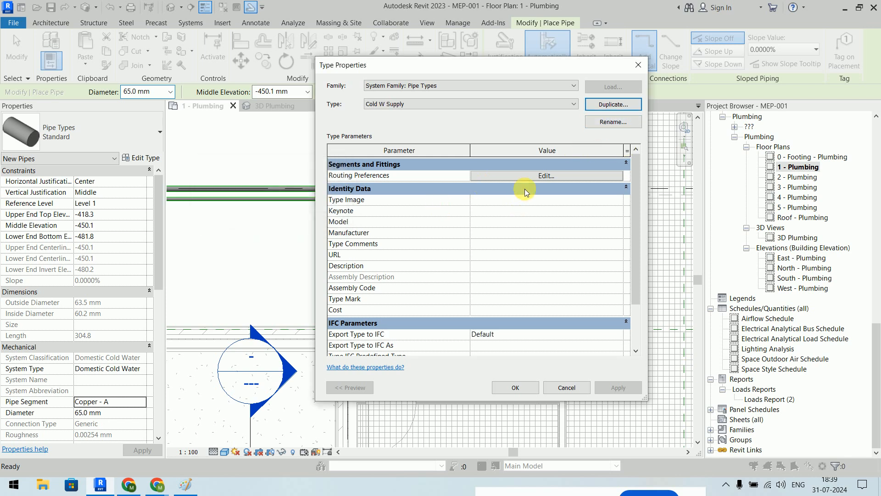
# Step: In the new type's routing preferences, set the pipe segment to Polyvinyl Chloride - Rigid - Schedule 40 and the elbow to M_Bend - PVC - Sch 40 - DWV: Standard
pyautogui.click(526, 175)
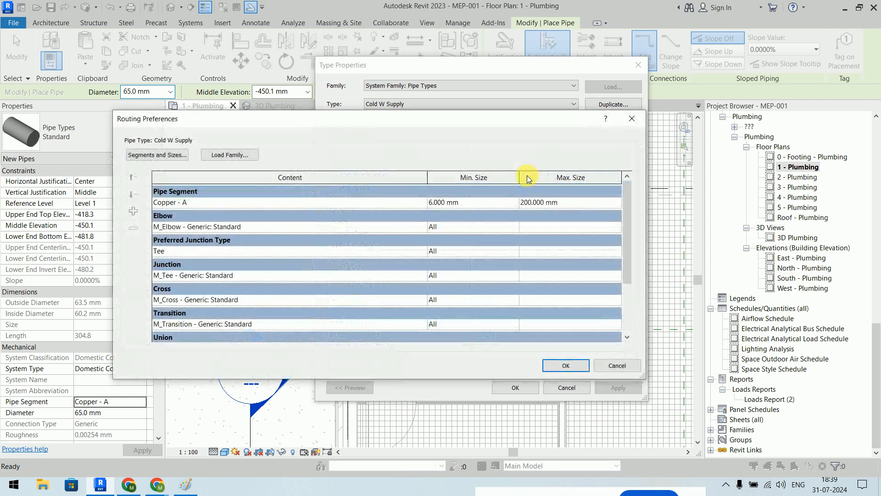
pyautogui.click(422, 204)
pyautogui.scroll(-5, 323, 239)
pyautogui.scroll(-1, 323, 239)
pyautogui.click(295, 231)
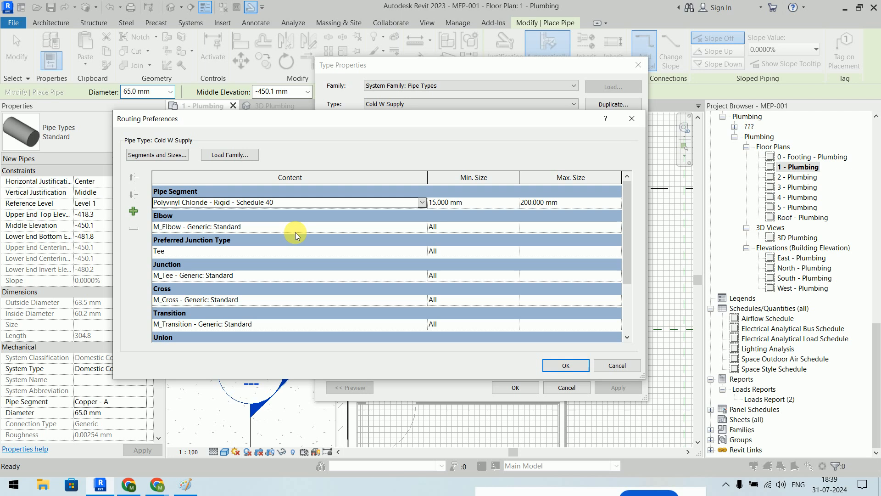
pyautogui.click(417, 226)
pyautogui.click(422, 227)
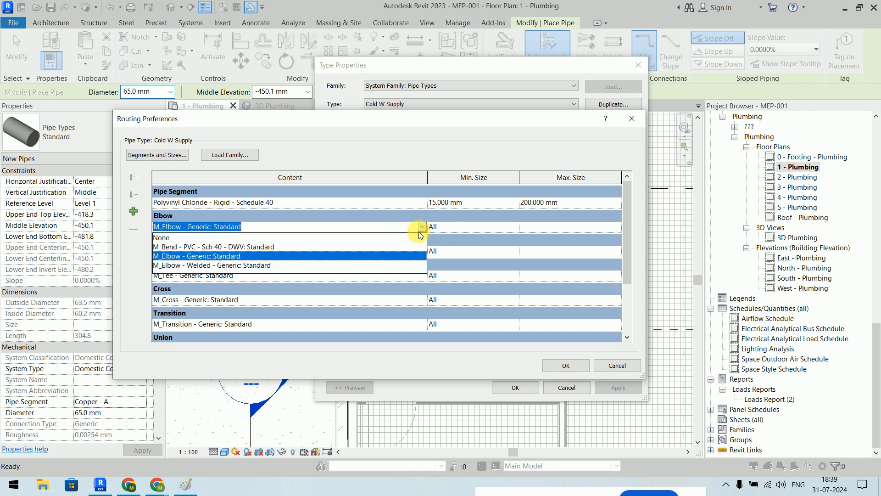
pyautogui.click(302, 247)
# Step: Set the junction fitting to M_Tee Sanitary - PVC - Sch 40 - DWV: Standard, keeping Tee as preferred junction type and the generic cross
pyautogui.click(421, 251)
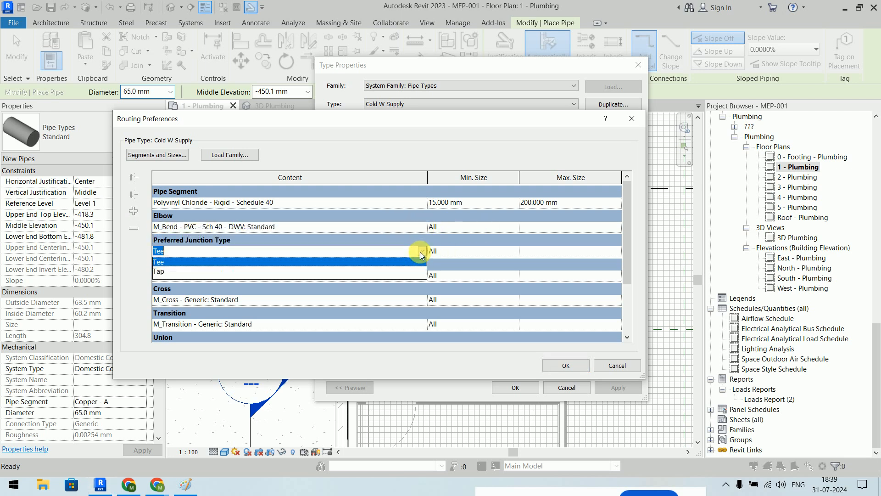
pyautogui.click(421, 275)
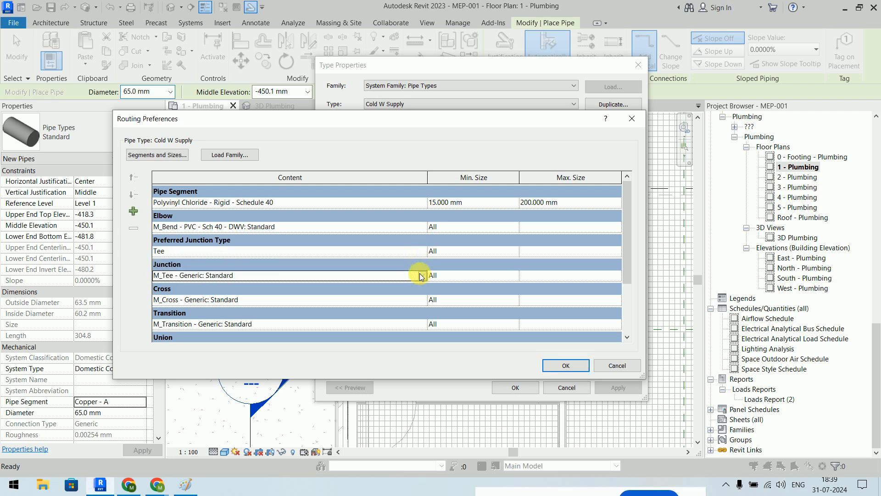
pyautogui.click(422, 275)
pyautogui.click(337, 313)
pyautogui.click(426, 301)
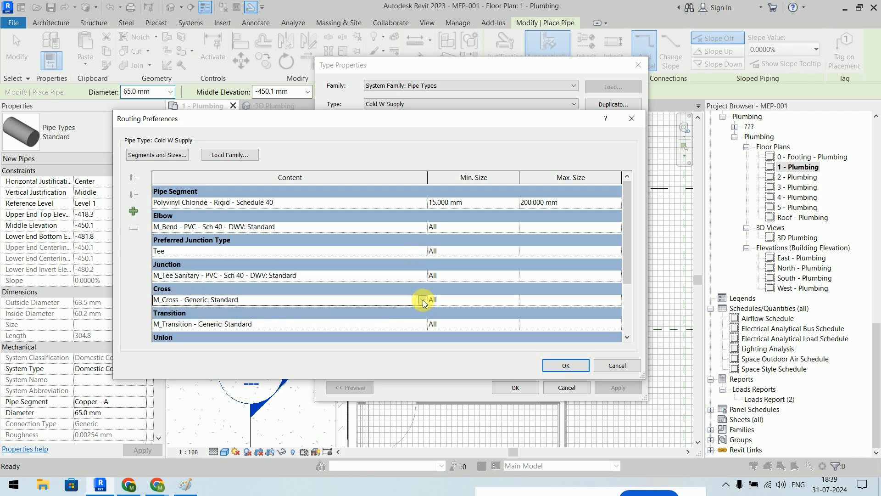
pyautogui.click(422, 299)
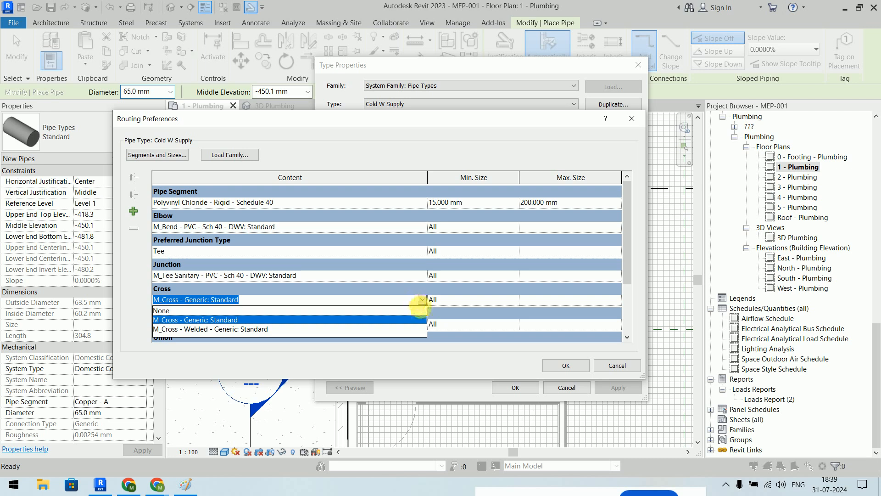
pyautogui.click(422, 299)
# Step: Set the transition to M_Reducer - PVC - Sch 40 - DWV: Standard and the union to M_Coupling - PVC - Sch 40 - DWV: Standard
pyautogui.scroll(-2, 437, 244)
pyautogui.scroll(-1, 437, 245)
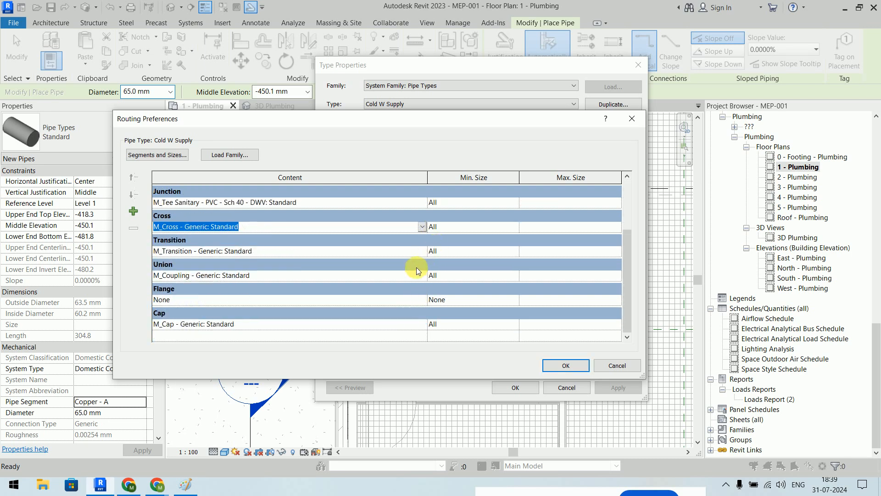
pyautogui.click(422, 254)
pyautogui.click(328, 276)
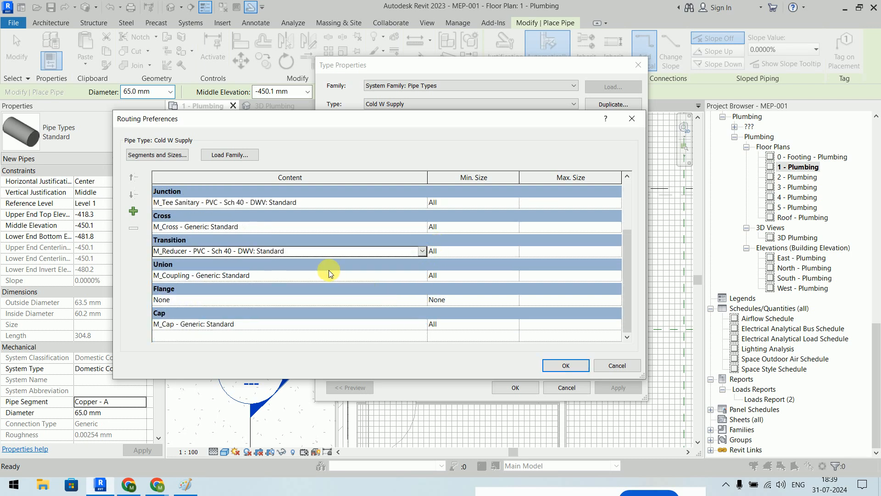
pyautogui.click(422, 276)
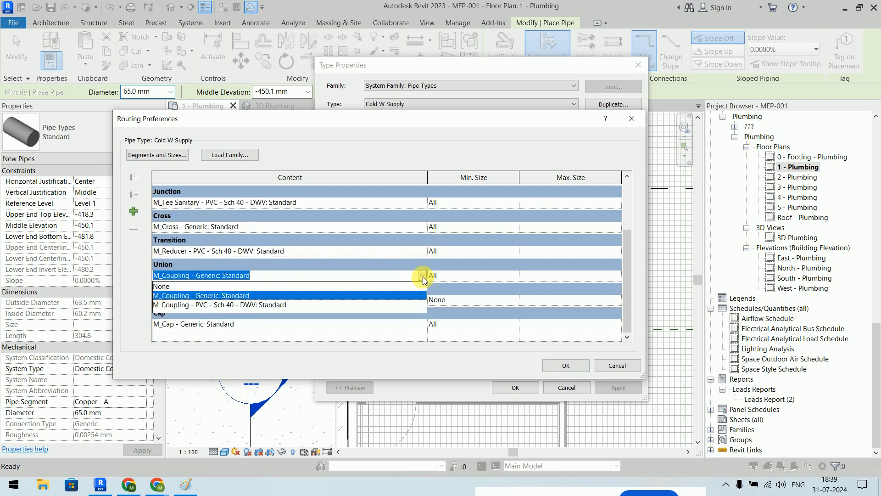
pyautogui.click(362, 304)
# Step: Set the cap to M_Plug - PVC - Sch 40 - DWV: Standard, then accept the routing preferences and type properties
pyautogui.click(423, 302)
pyautogui.click(423, 302)
pyautogui.click(421, 324)
pyautogui.click(422, 324)
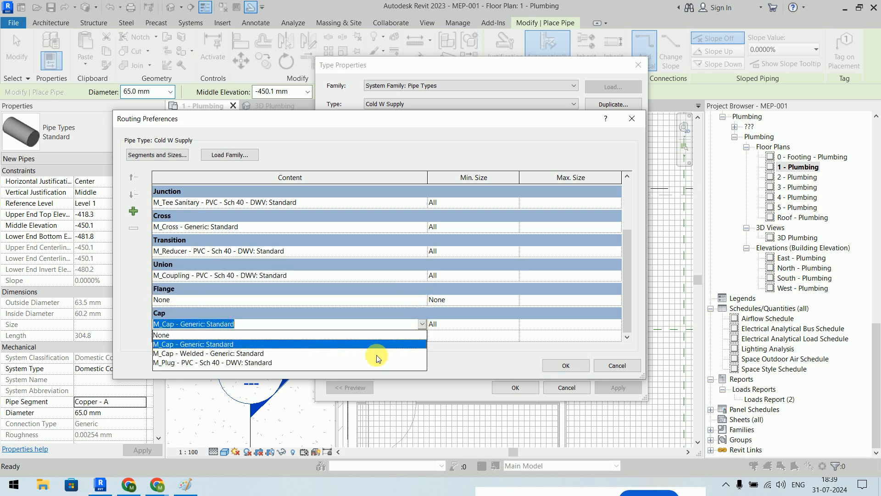
pyautogui.click(315, 362)
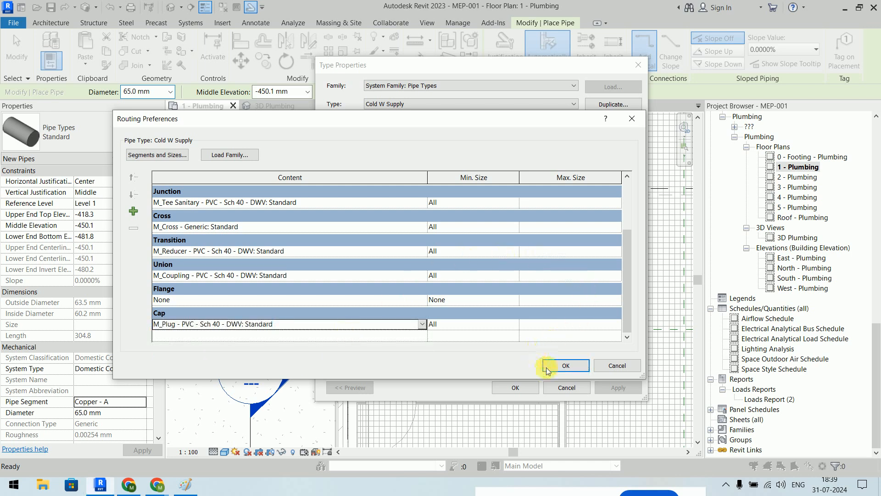
pyautogui.click(566, 364)
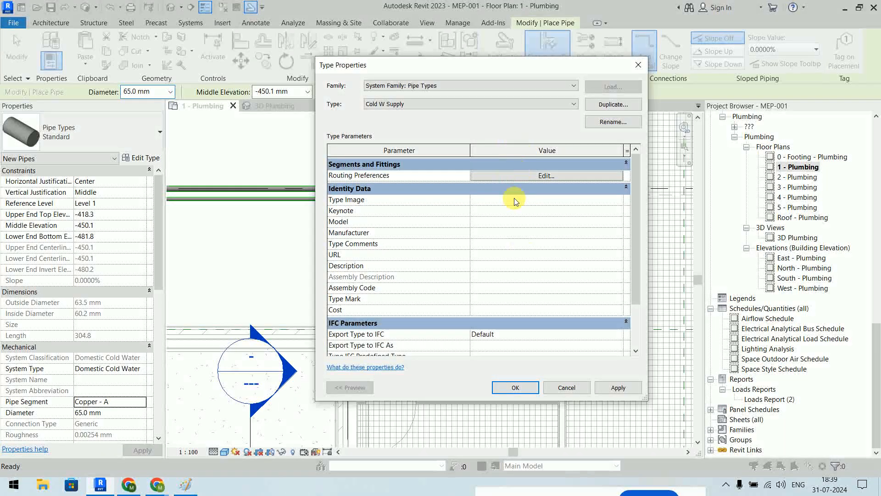
pyautogui.click(517, 387)
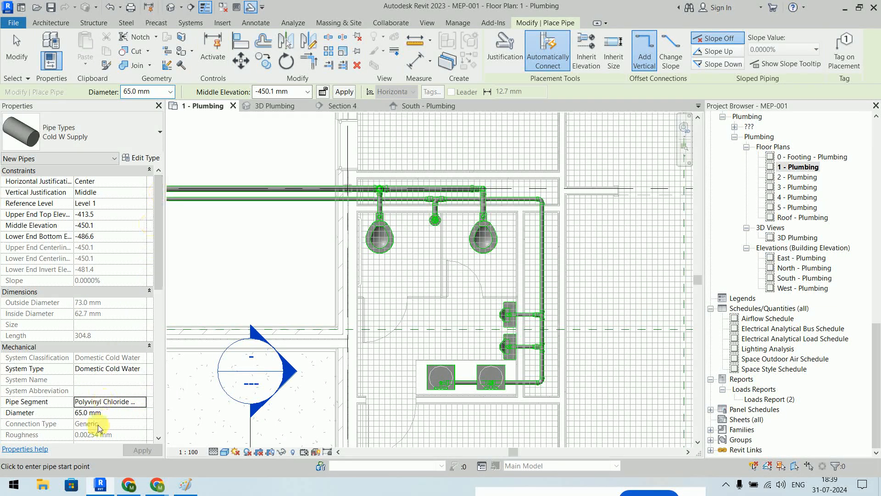
# Step: Set the new Cold W Supply pipe's diameter to 15 mm and its middle elevation to 2500 mm
pyautogui.click(170, 92)
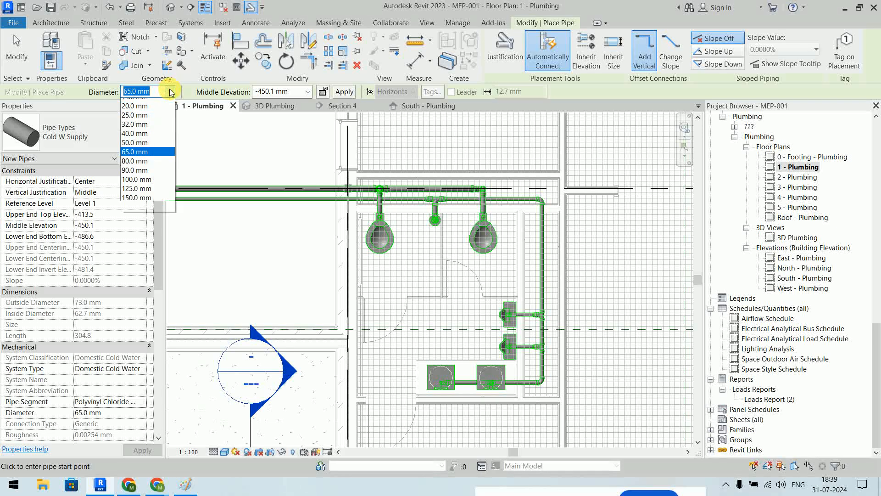
pyautogui.click(150, 110)
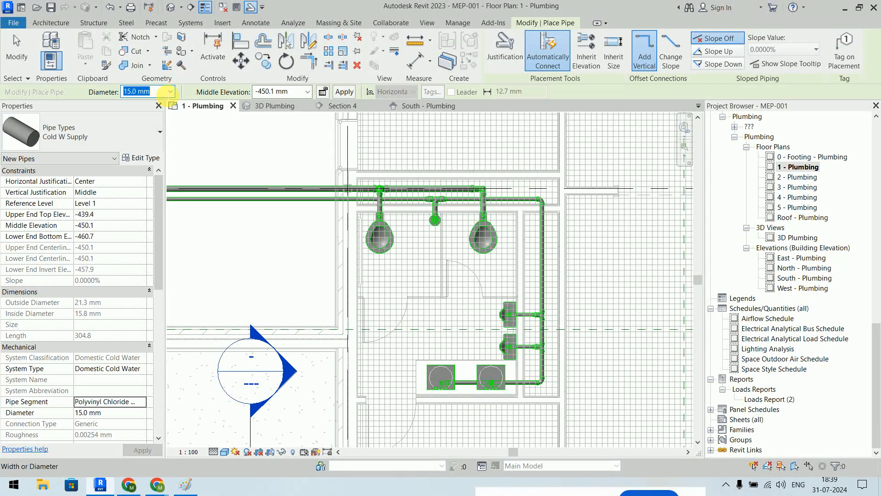
pyautogui.click(171, 93)
pyautogui.click(170, 94)
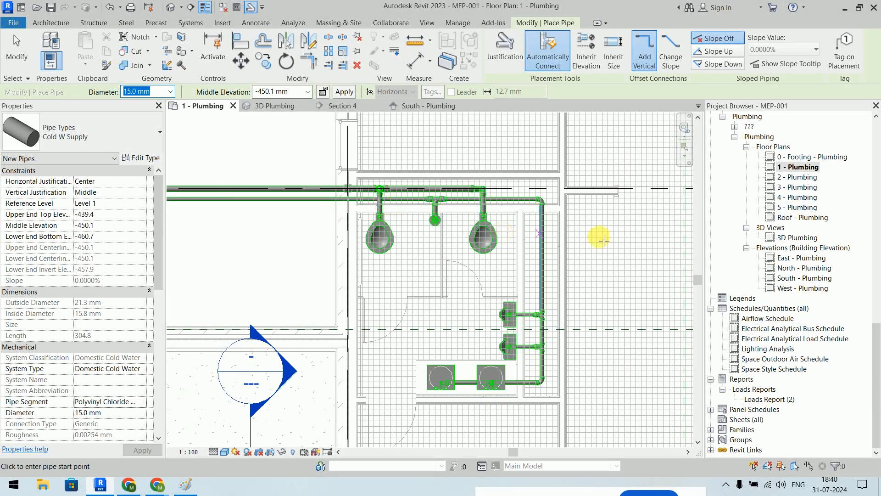
pyautogui.scroll(-1, 623, 226)
pyautogui.moveTo(579, 225); pyautogui.dragTo(500, 174, button='middle')
pyautogui.scroll(3, 500, 174)
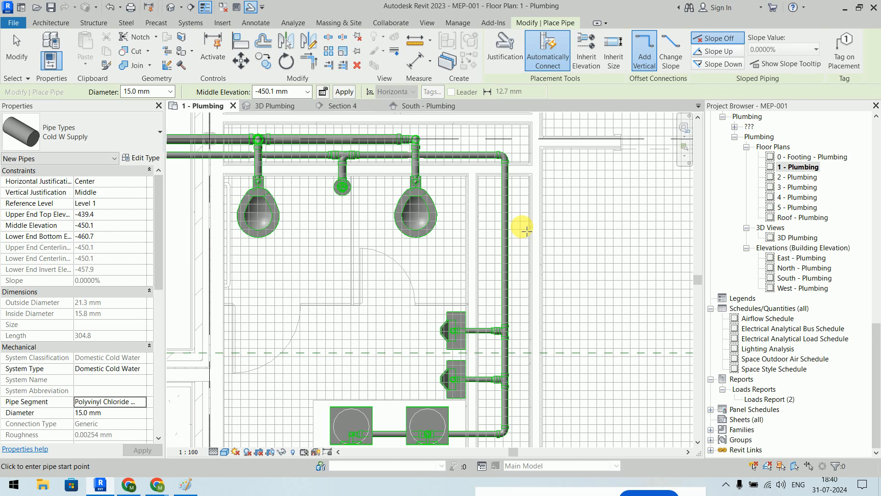
pyautogui.click(258, 91)
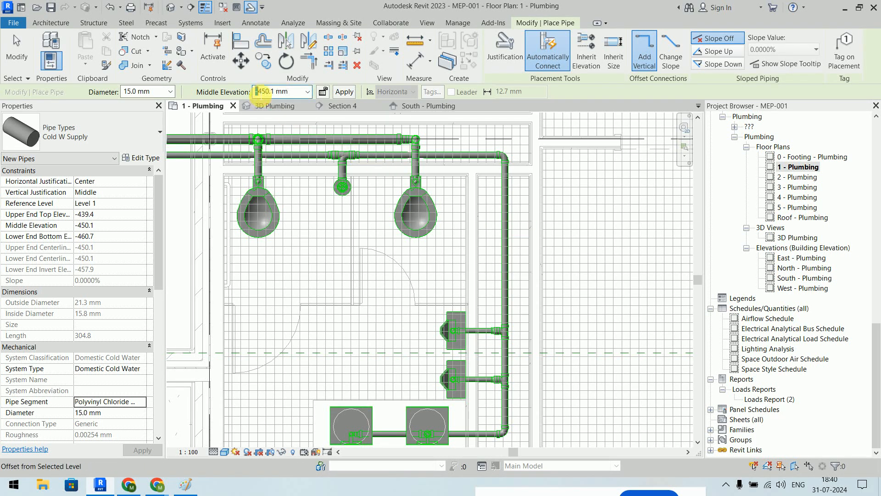
pyautogui.moveTo(275, 90); pyautogui.dragTo(232, 90)
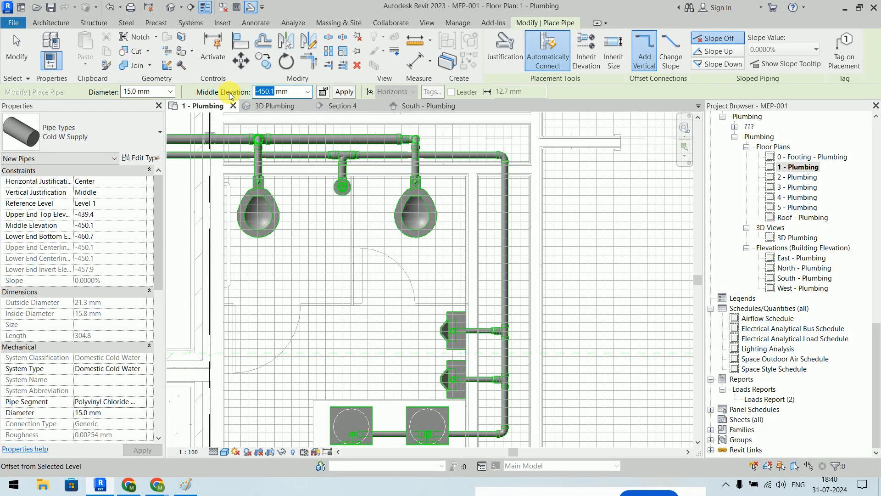
pyautogui.write('2500')
pyautogui.press('Return')
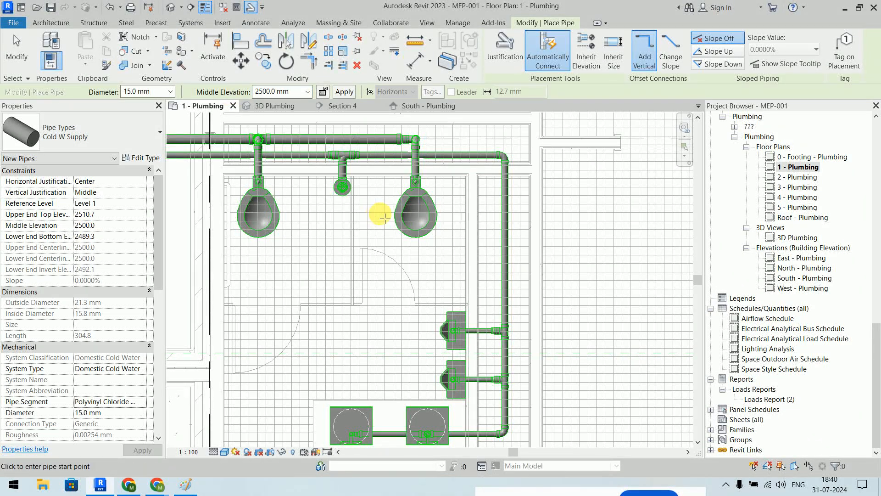
# Step: Draw a short northward pipe run, about 160 mm long, in the shaft just east of the vertical drain line
pyautogui.scroll(3, 523, 199)
pyautogui.scroll(2, 524, 199)
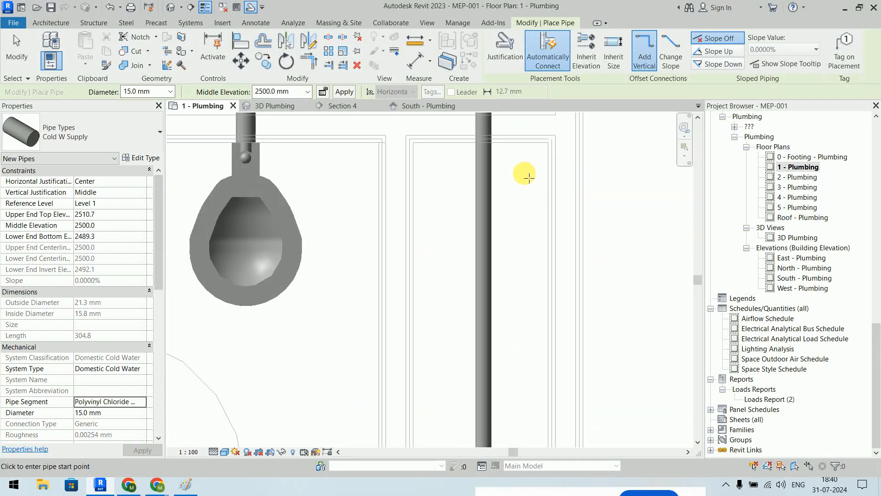
pyautogui.moveTo(528, 175); pyautogui.dragTo(529, 227, button='middle')
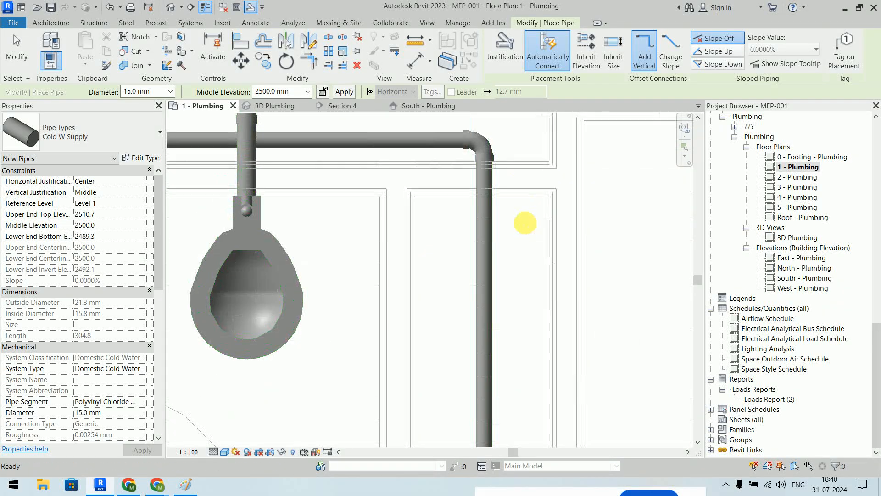
pyautogui.click(521, 338)
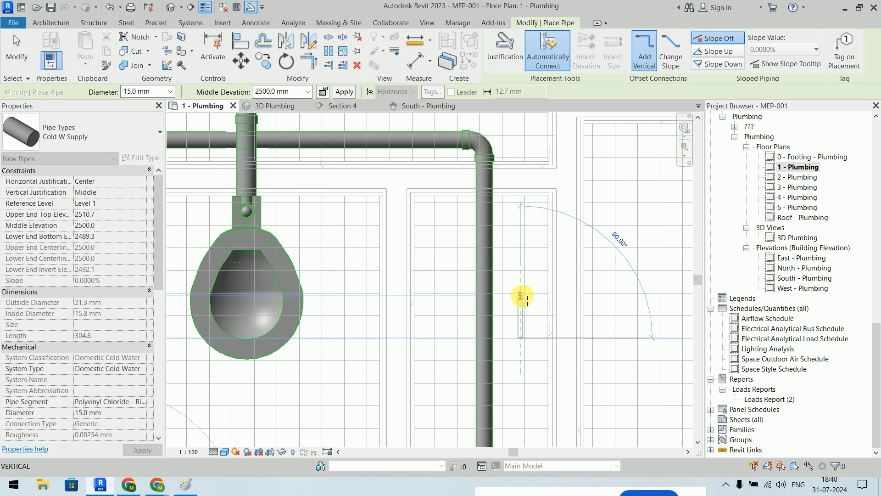
pyautogui.click(520, 294)
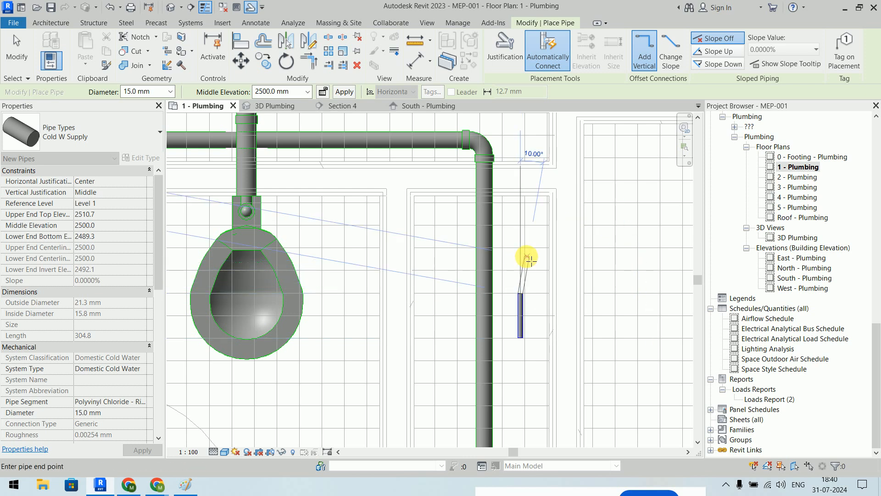
# Step: Set the middle elevation to 1500 mm, continue the pipe about 300 mm in the same direction, and finish the run
pyautogui.doubleClick(267, 94)
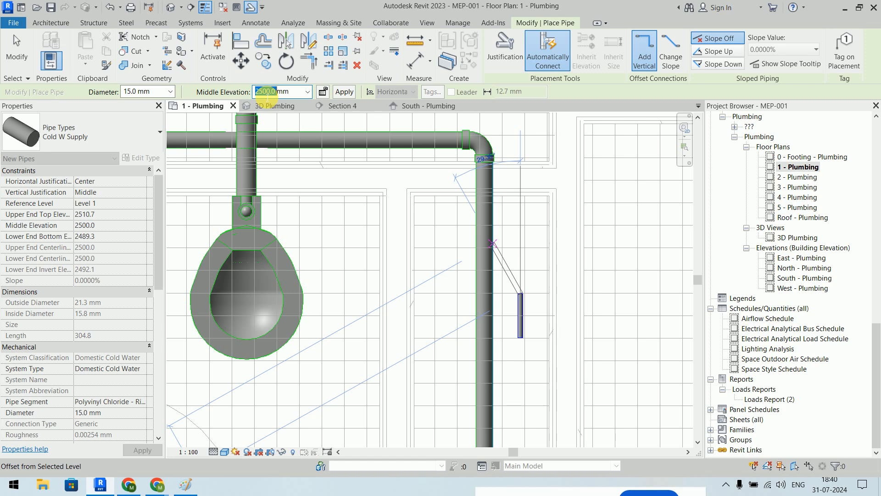
pyautogui.write('1')
pyautogui.write('500')
pyautogui.press('Return')
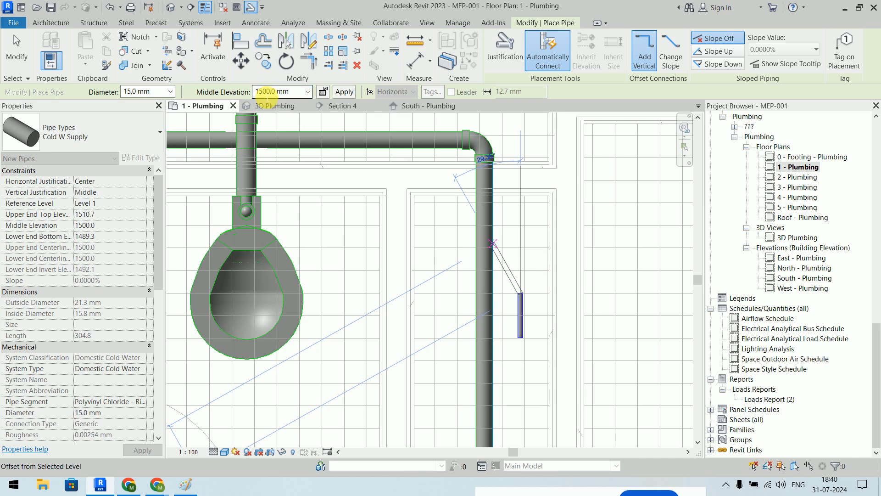
pyautogui.click(520, 216)
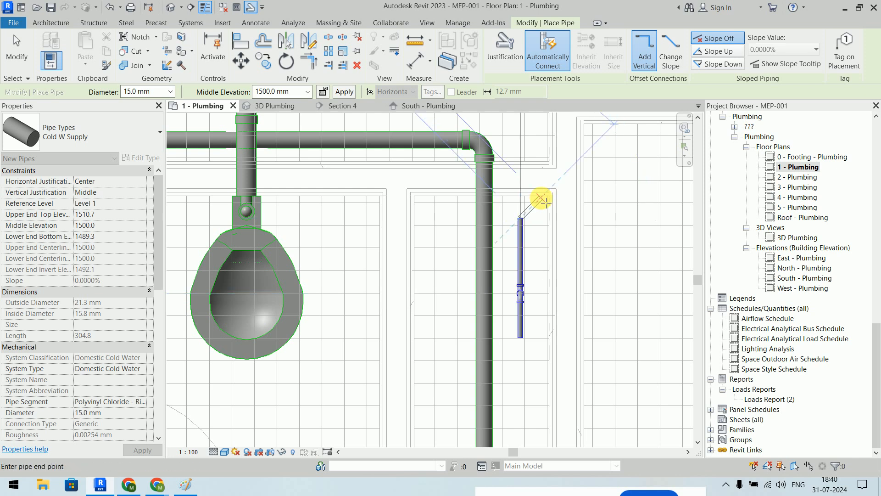
pyautogui.press('Escape')
pyautogui.press('Escape')
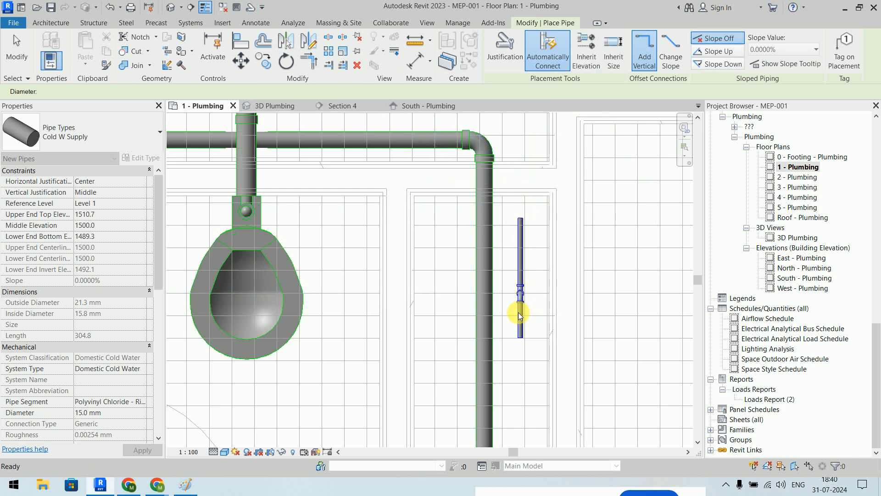
# Step: Inspect the new vertical drop in the 3D Plumbing view, checking the elevations of its upper and lower horizontal pipes
pyautogui.scroll(3, 519, 309)
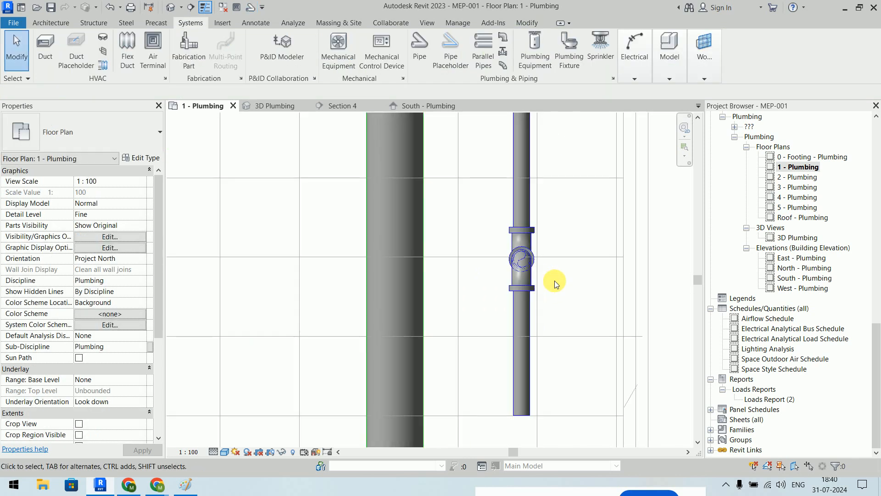
pyautogui.scroll(-5, 554, 280)
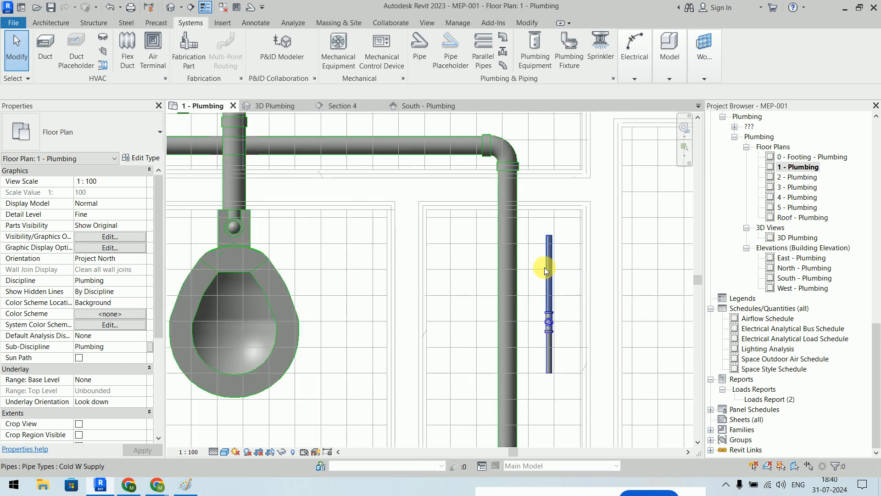
pyautogui.click(282, 106)
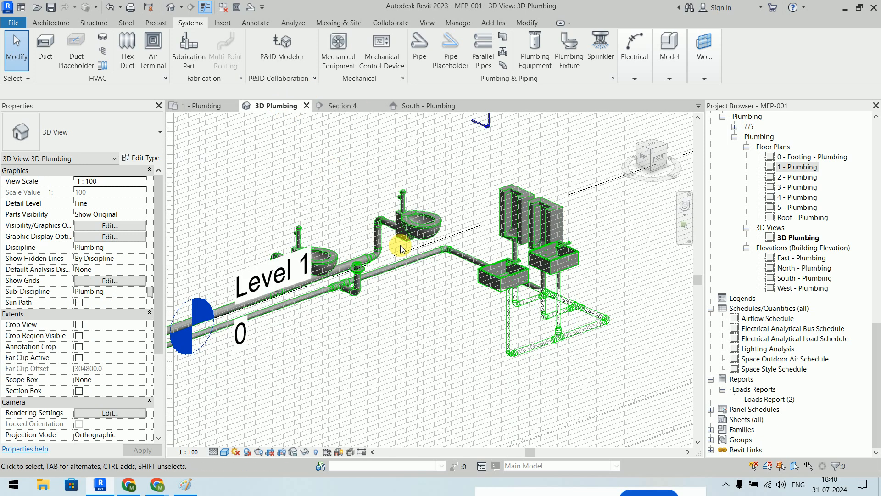
pyautogui.scroll(6, 477, 189)
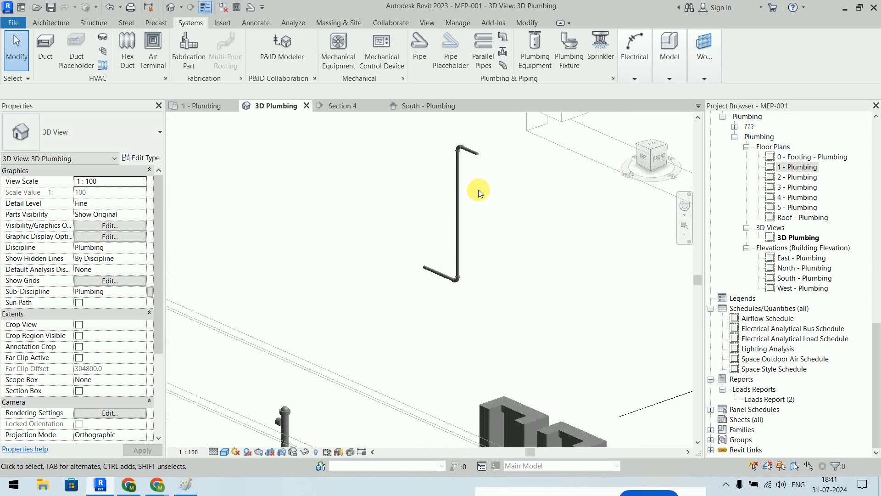
pyautogui.click(475, 135)
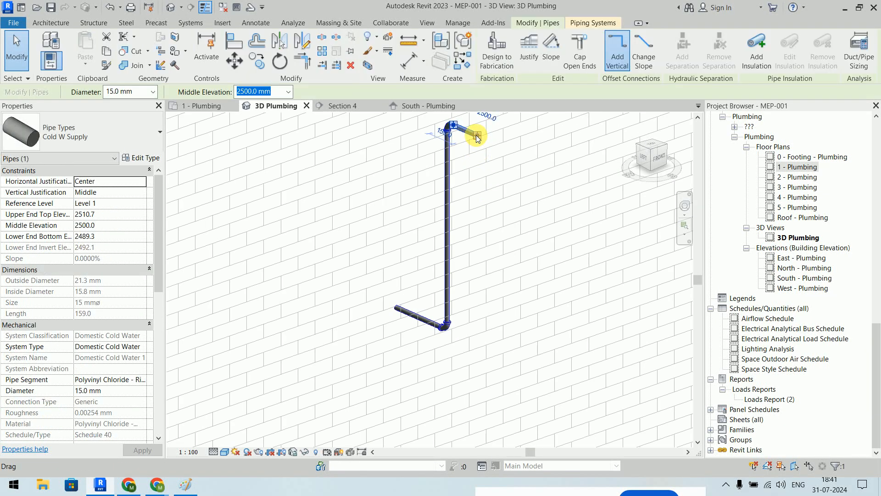
pyautogui.click(500, 233)
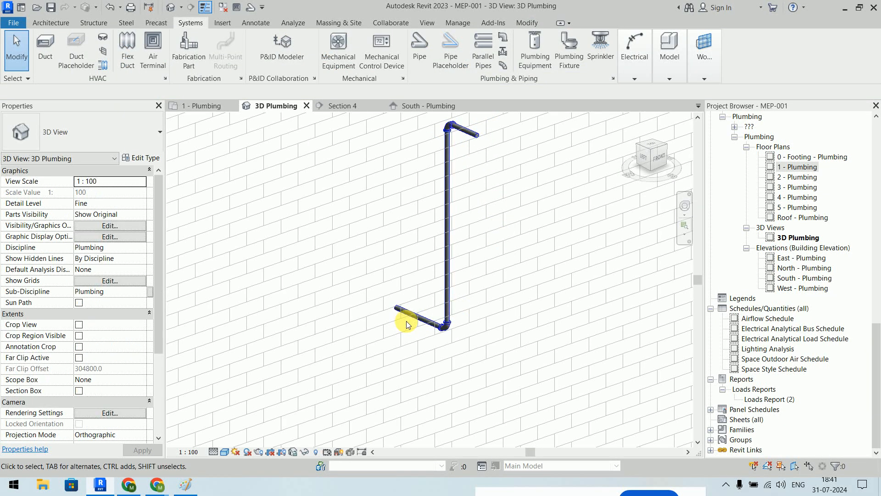
pyautogui.click(412, 313)
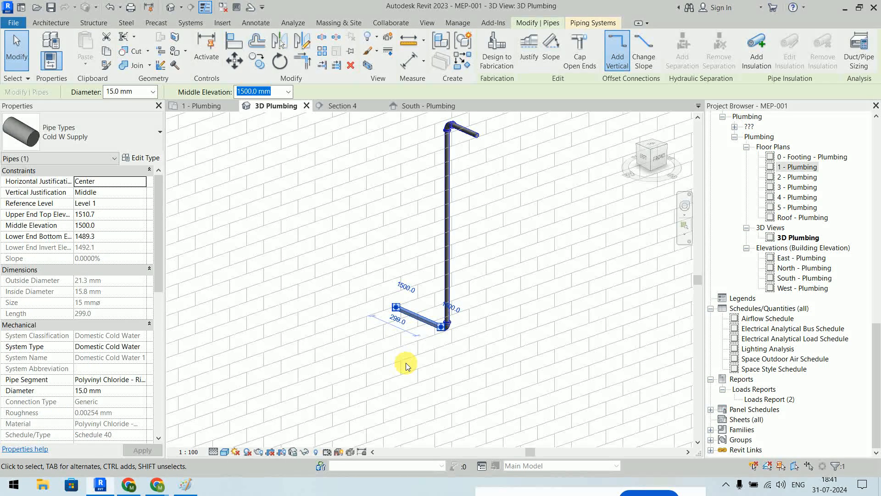
pyautogui.click(405, 366)
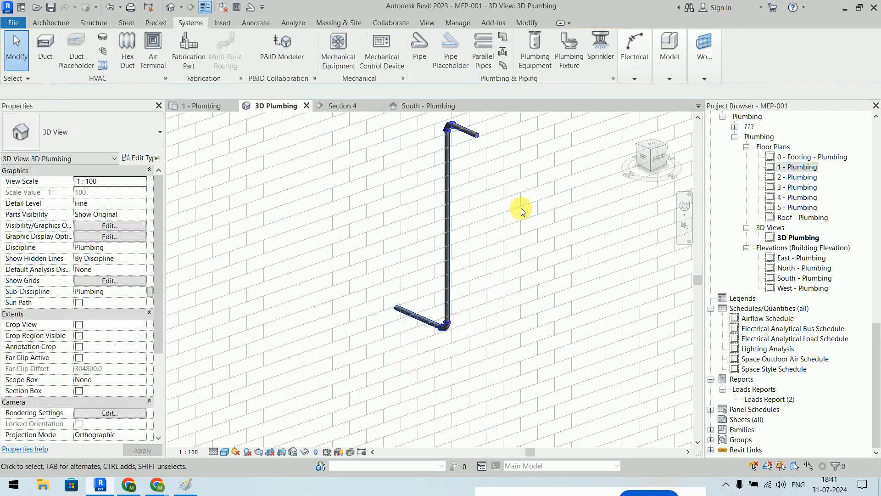
# Step: Delete the short upper horizontal pipe and its elbow, leaving the riser's upper end open
pyautogui.moveTo(519, 209); pyautogui.dragTo(478, 292, button='middle')
pyautogui.moveTo(459, 236); pyautogui.dragTo(459, 236)
pyautogui.press('Delete')
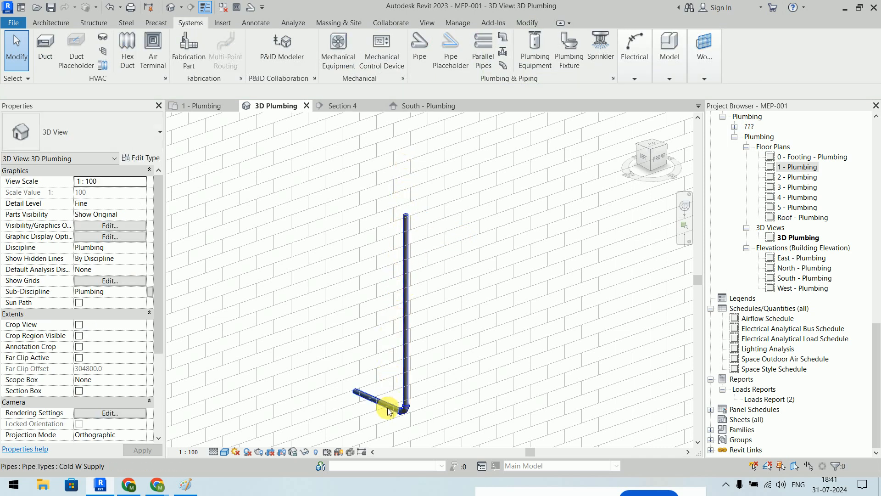
# Step: Convert the elbow at the riser's base into a tee with its open outlet opposite the lower horizontal pipe
pyautogui.moveTo(419, 429); pyautogui.dragTo(370, 112, button='middle')
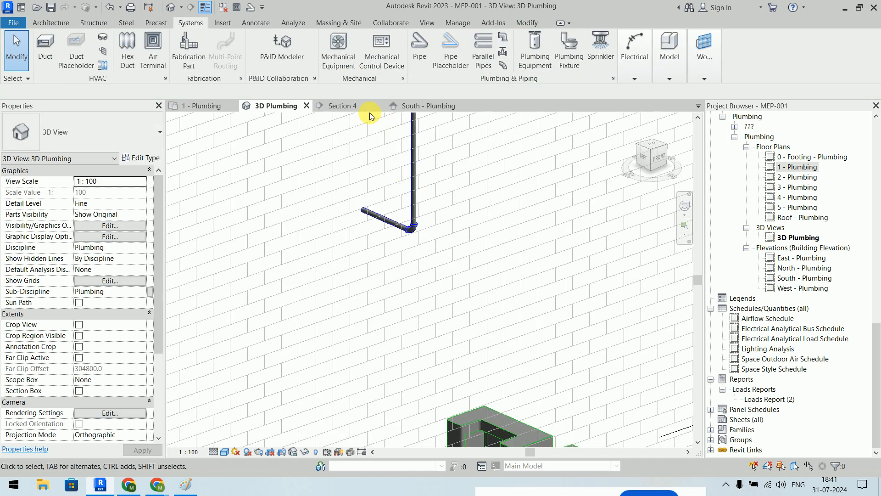
pyautogui.click(416, 236)
pyautogui.scroll(4, 416, 235)
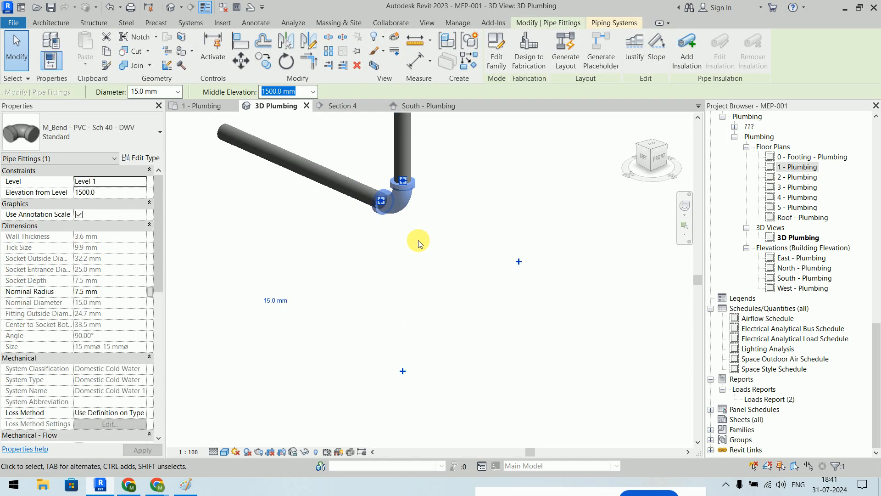
pyautogui.click(536, 265)
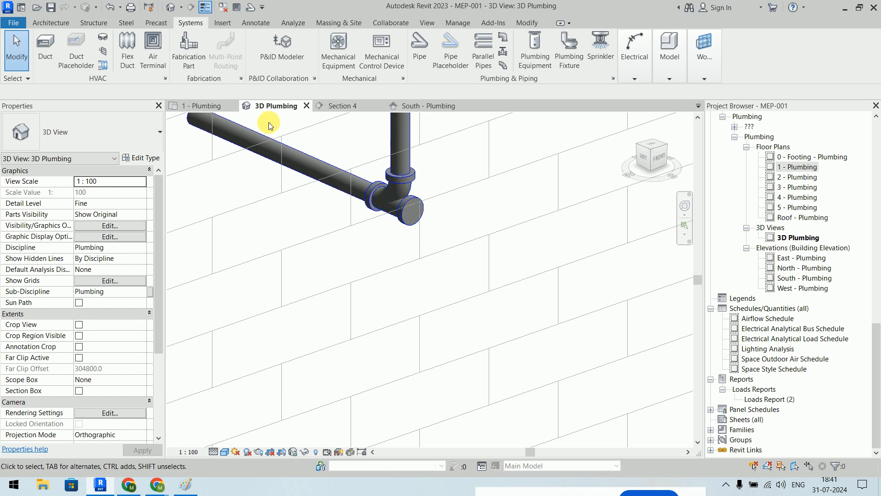
# Step: On the 1 - Plumbing plan, draw a 15 mm pipe from the tee's open outlet straight south to the wall behind the basins
pyautogui.click(211, 105)
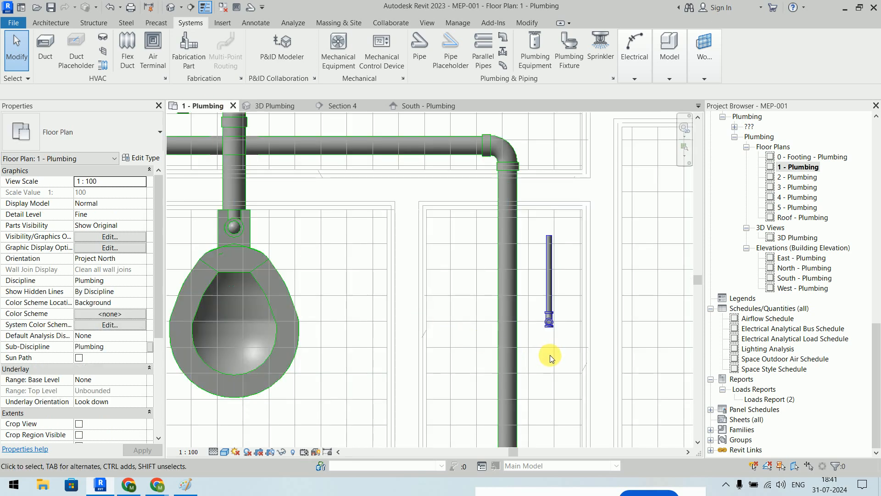
pyautogui.moveTo(549, 355); pyautogui.dragTo(478, 211, button='middle')
pyautogui.scroll(3, 480, 188)
pyautogui.click(471, 184)
pyautogui.rightClick(472, 180)
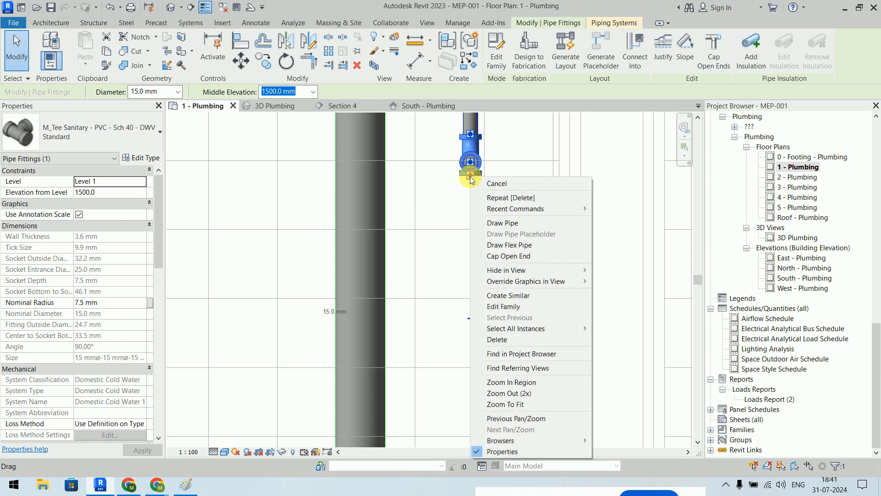
pyautogui.click(490, 223)
pyautogui.scroll(-6, 470, 347)
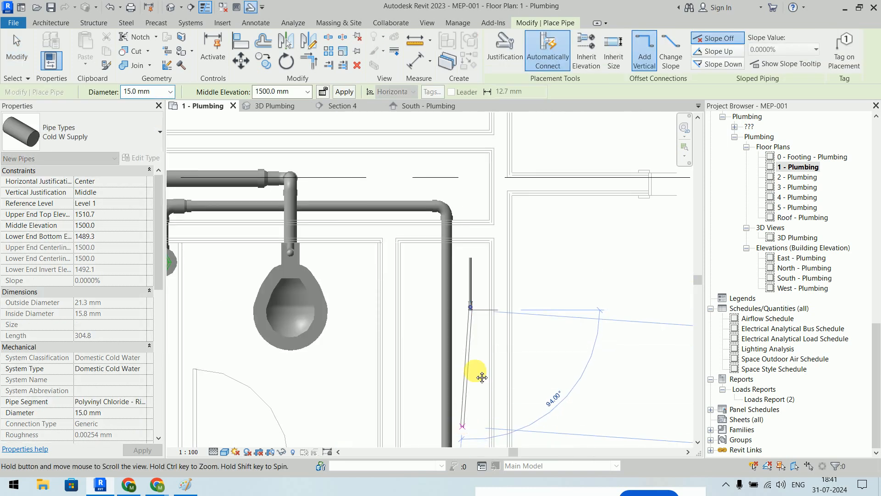
pyautogui.scroll(5, 541, 385)
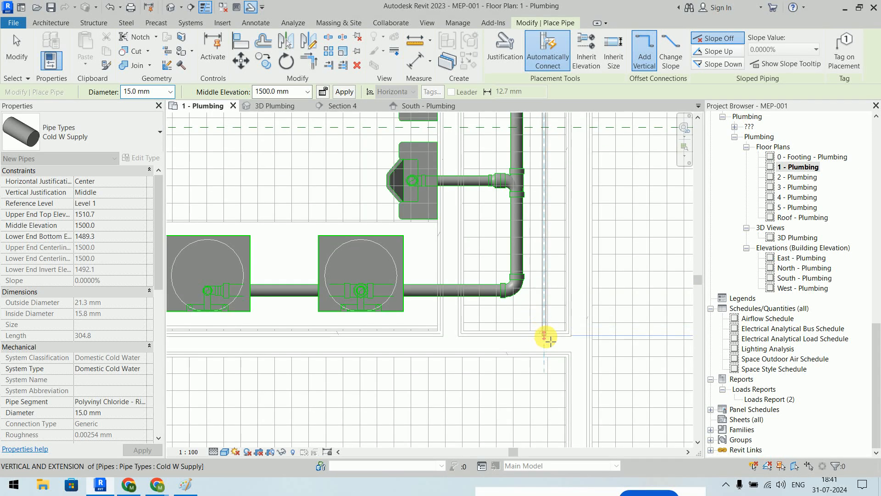
pyautogui.click(545, 345)
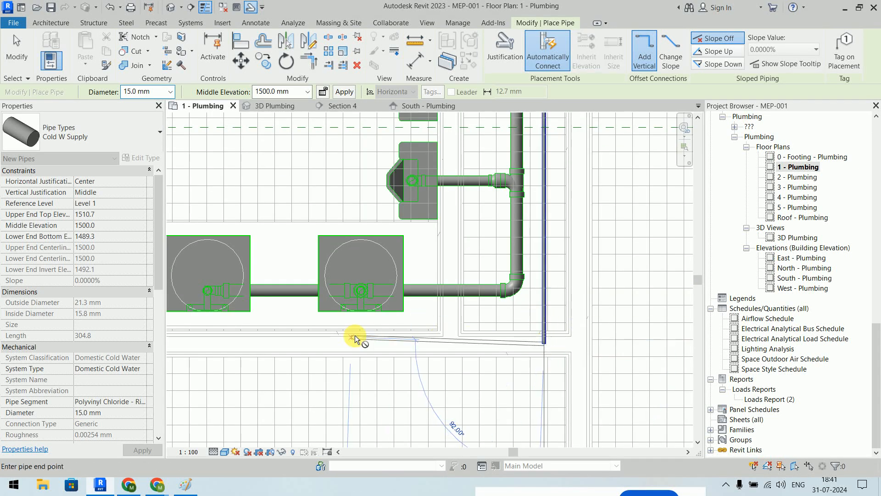
# Step: Continue the pipe west inside the wall behind the two basins for about 2360 mm and end the run
pyautogui.scroll(-3, 322, 349)
pyautogui.scroll(1, 252, 344)
pyautogui.click(214, 342)
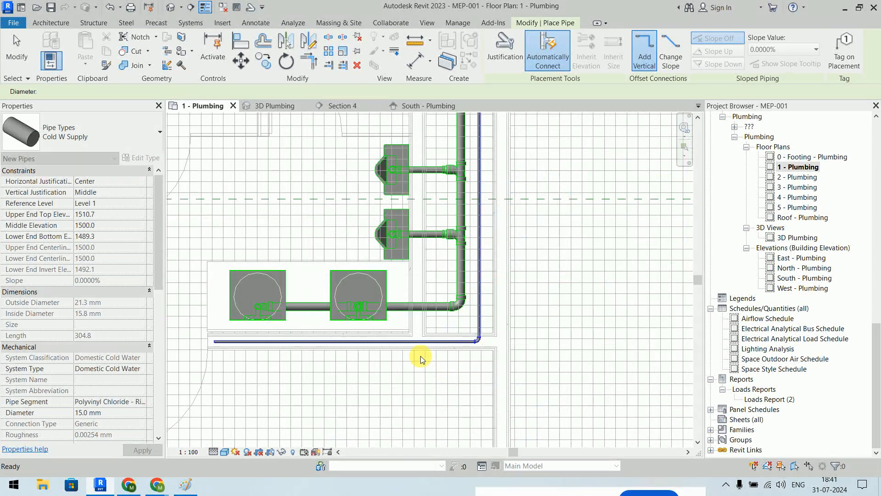
pyautogui.press('Escape')
pyautogui.scroll(6, 271, 354)
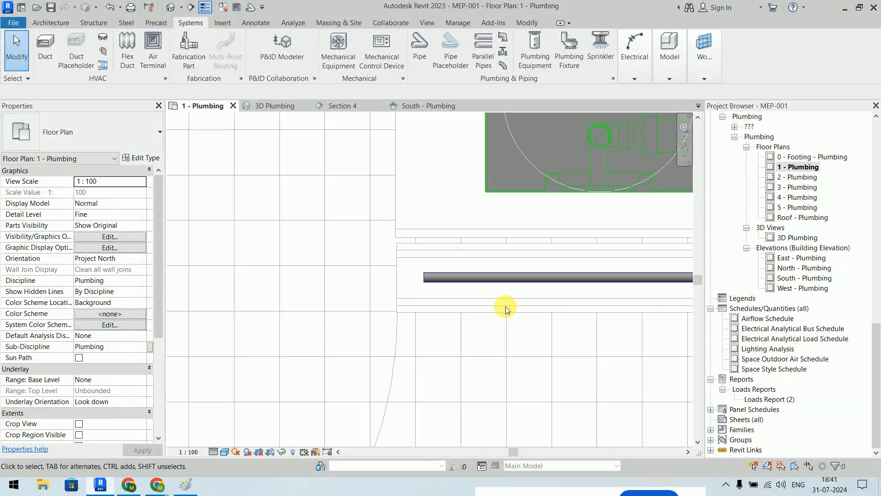
pyautogui.scroll(2, 491, 299)
pyautogui.click(427, 279)
pyautogui.rightClick(425, 277)
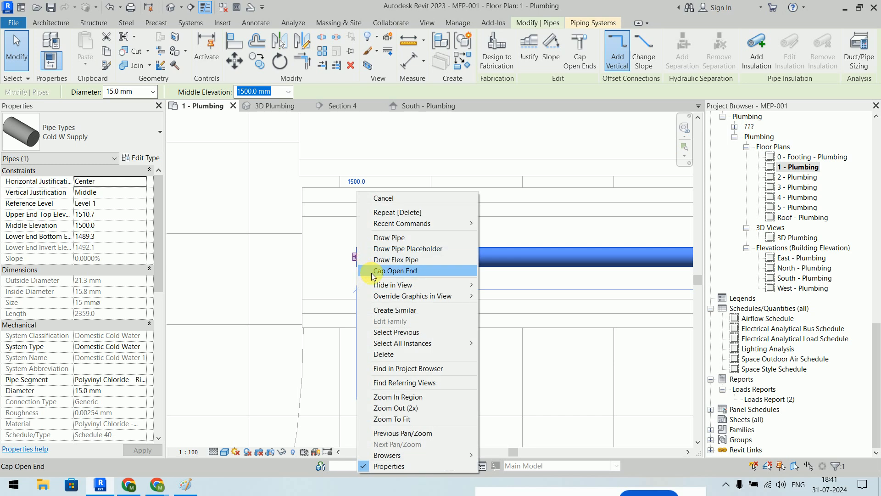
pyautogui.click(340, 333)
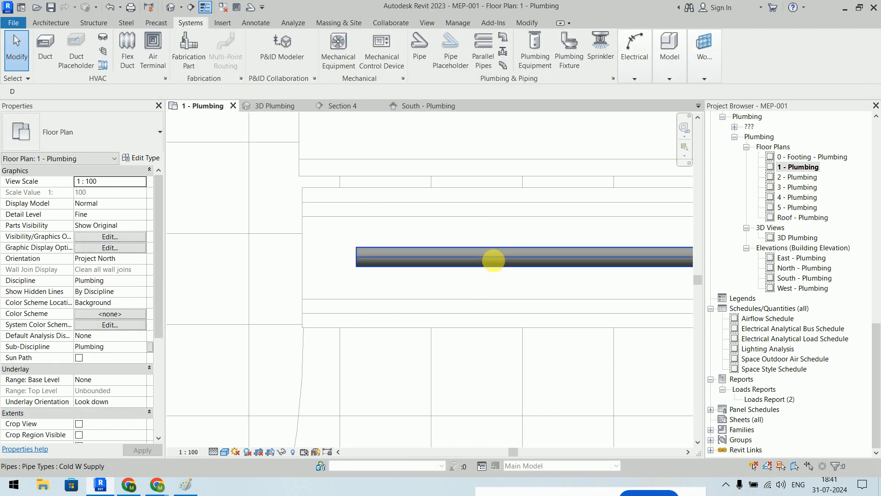
# Step: Change the diameter of the whole connected cold water run, including its tee, elbow and both branches, to 32 mm
pyautogui.click(493, 260)
pyautogui.scroll(-4, 283, 248)
pyautogui.scroll(4, 469, 260)
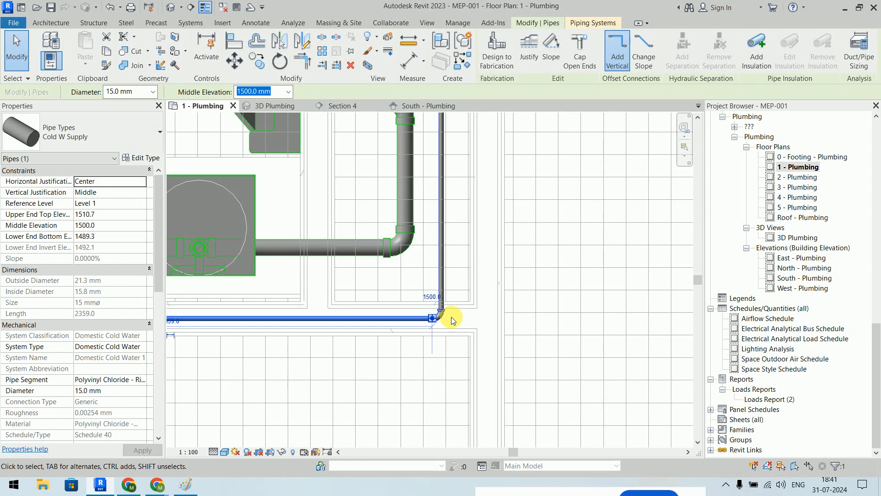
pyautogui.keyDown('ctrl'); pyautogui.click(442, 239); pyautogui.keyUp('ctrl')
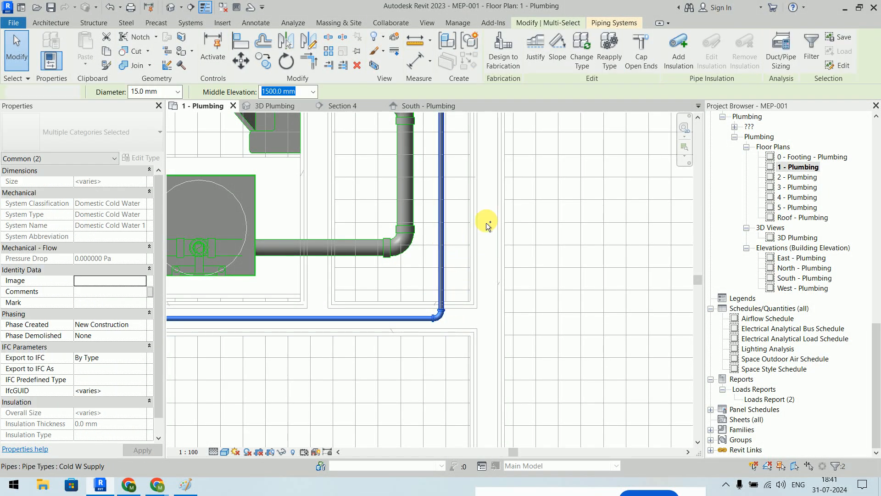
pyautogui.scroll(-3, 489, 222)
pyautogui.moveTo(538, 155); pyautogui.dragTo(551, 365, button='middle')
pyautogui.scroll(6, 483, 207)
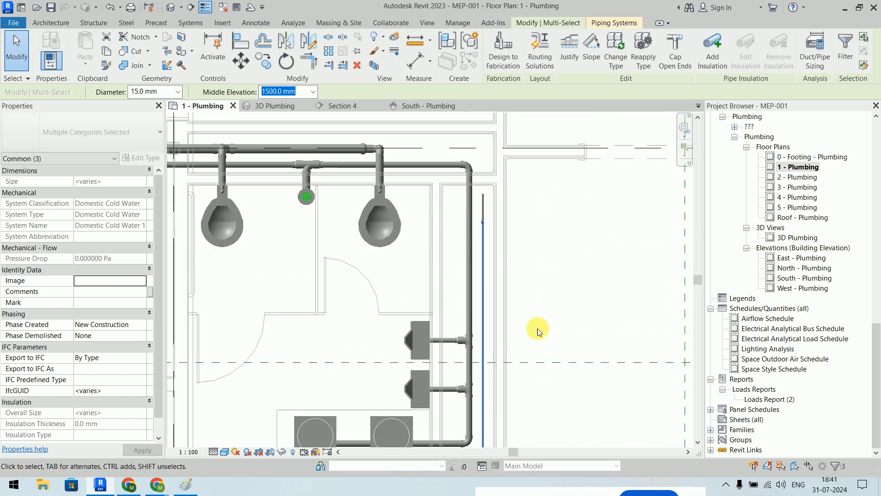
pyautogui.scroll(-2, 483, 207)
pyautogui.keyDown('ctrl'); pyautogui.moveTo(487, 150); pyautogui.dragTo(457, 256); pyautogui.keyUp('ctrl')
pyautogui.click(178, 91)
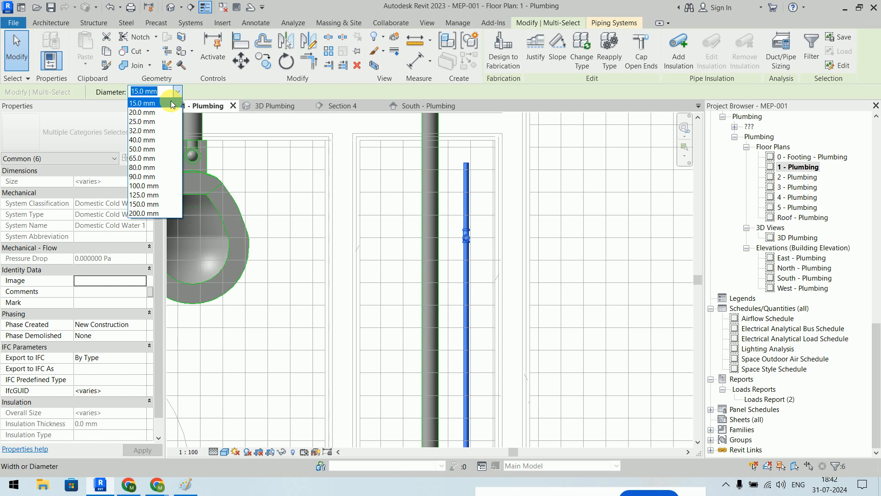
pyautogui.click(164, 131)
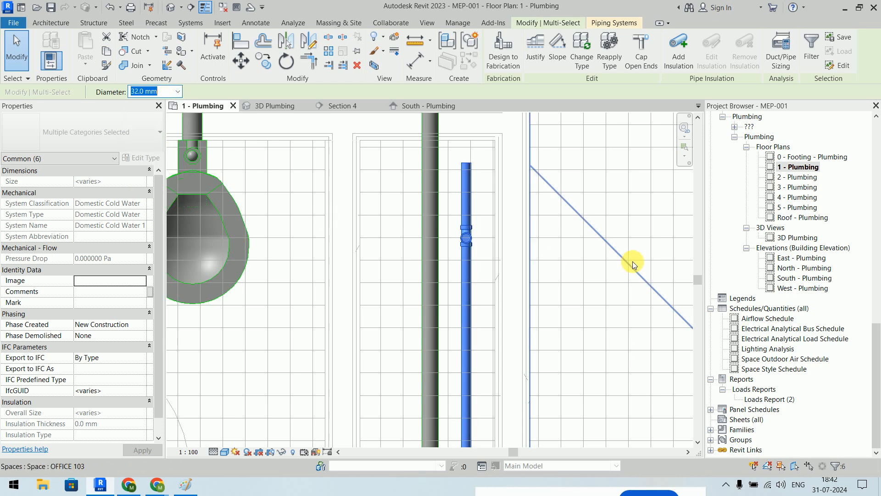
pyautogui.scroll(-4, 631, 275)
pyautogui.moveTo(634, 291); pyautogui.dragTo(519, 175, button='middle')
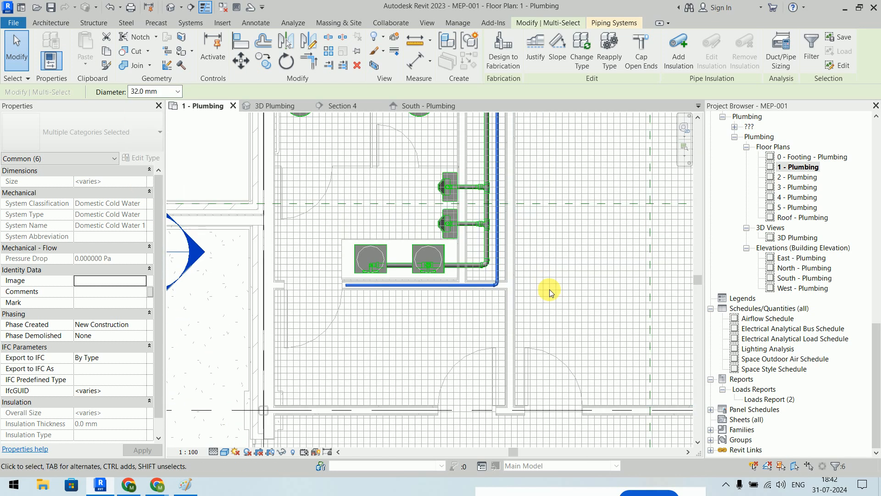
pyautogui.click(545, 292)
# Step: Cap the open west end of the cold water pipe inside the wall behind the two basins
pyautogui.scroll(4, 485, 298)
pyautogui.moveTo(575, 277); pyautogui.dragTo(612, 319, button='middle')
pyautogui.scroll(-1, 599, 304)
pyautogui.moveTo(328, 351); pyautogui.dragTo(595, 347, button='middle')
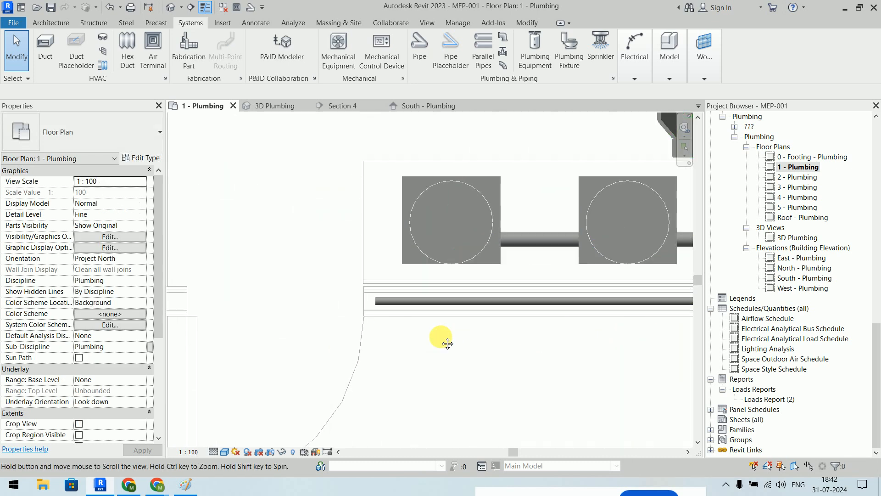
pyautogui.scroll(3, 285, 296)
pyautogui.press('d')
pyautogui.click(329, 285)
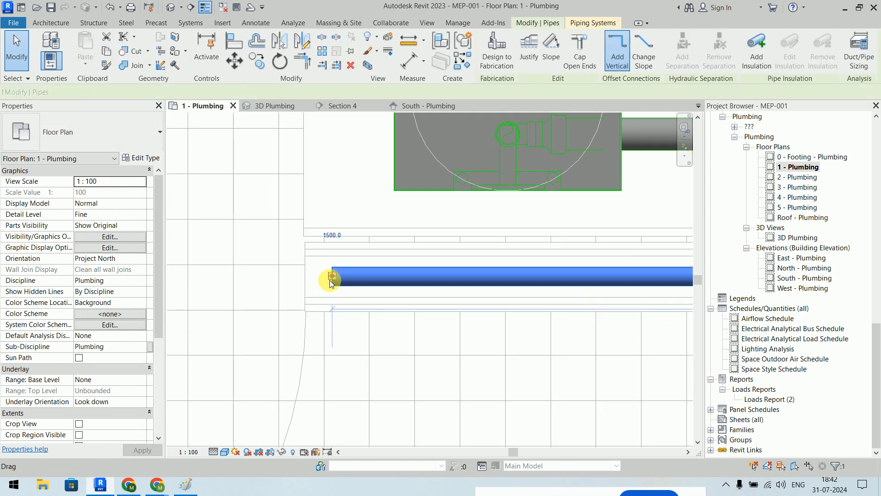
pyautogui.rightClick(331, 284)
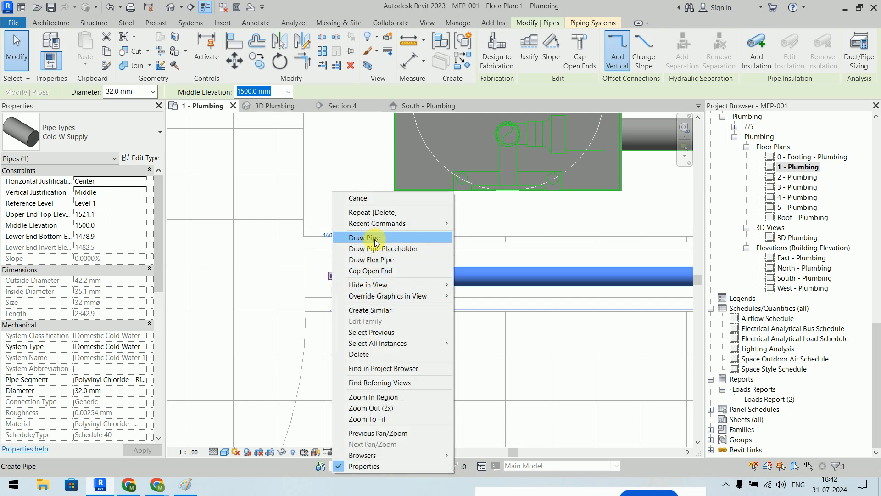
pyautogui.click(397, 272)
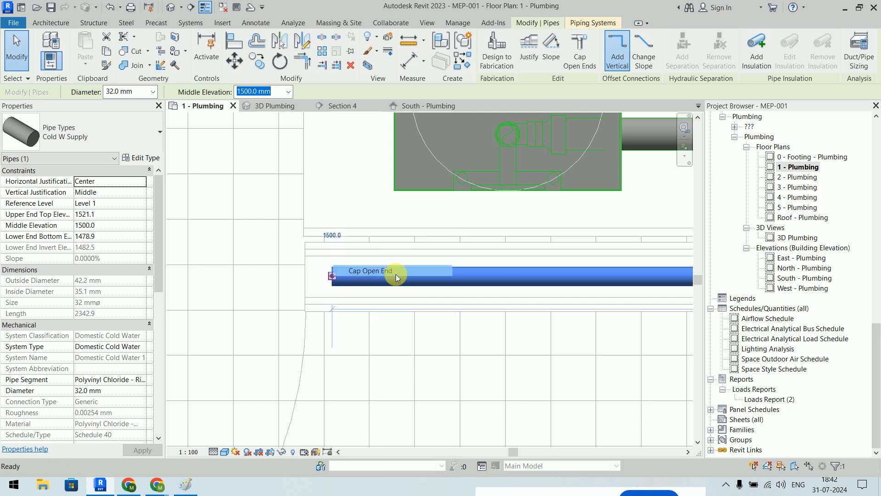
pyautogui.click(401, 371)
# Step: From the run's open north end, draw a 32 mm pipe north into the wall and then west behind both water closets for about 3390 mm
pyautogui.scroll(-5, 401, 367)
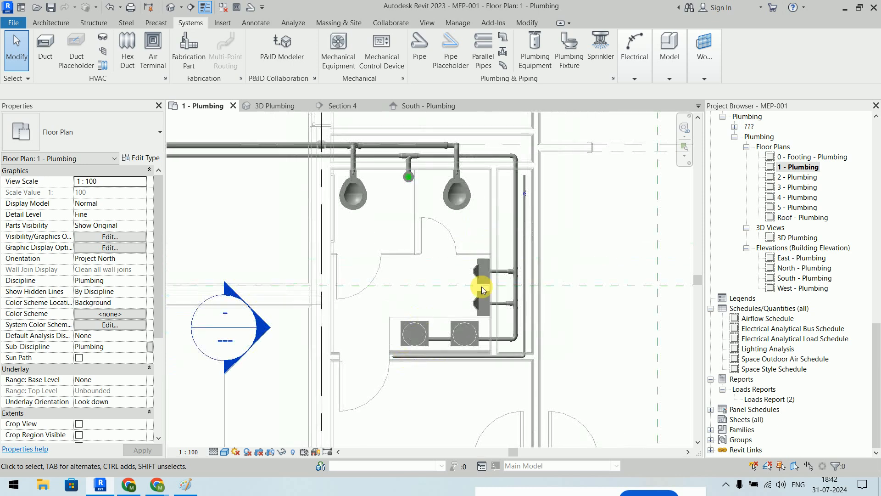
pyautogui.scroll(5, 481, 255)
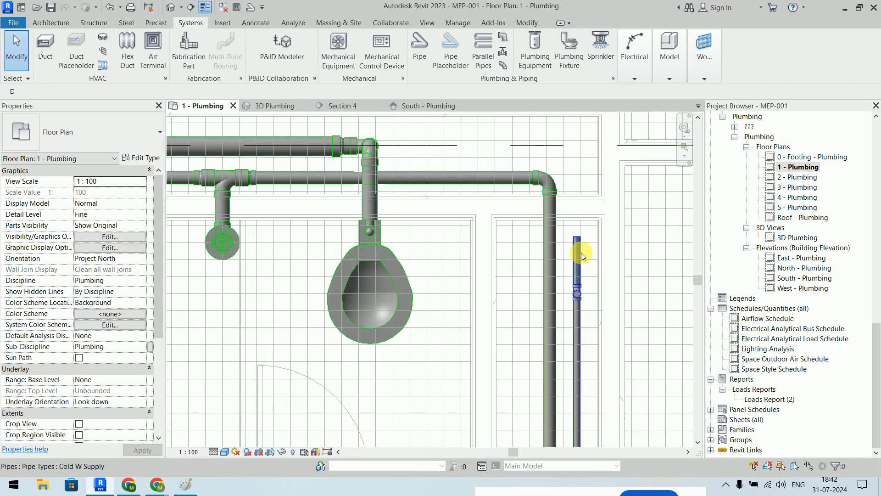
pyautogui.scroll(-3, 596, 230)
pyautogui.click(600, 244)
pyautogui.rightClick(602, 243)
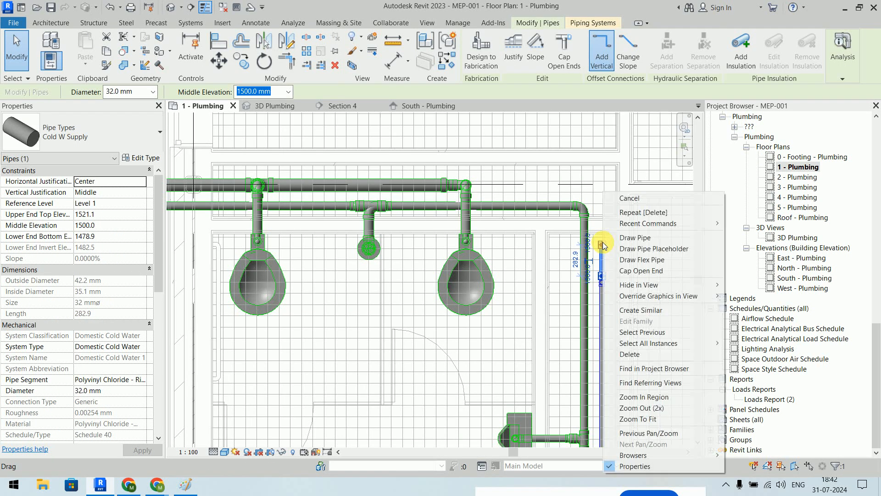
pyautogui.click(627, 238)
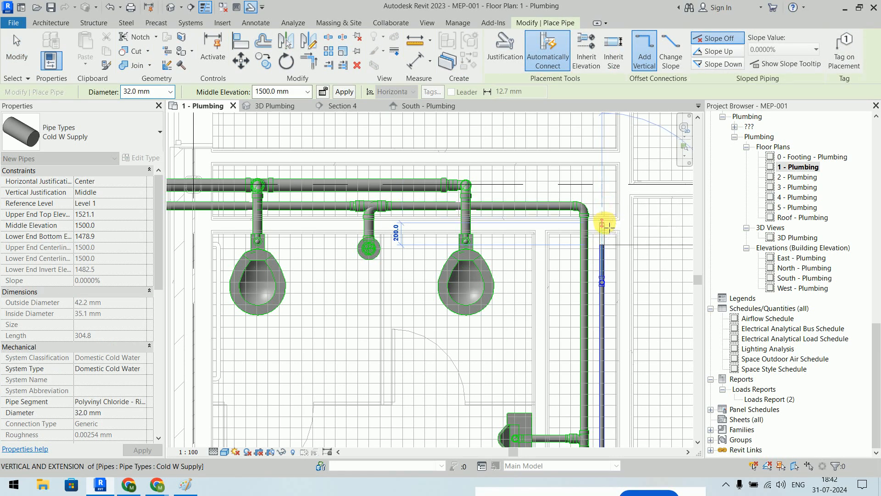
pyautogui.scroll(3, 606, 226)
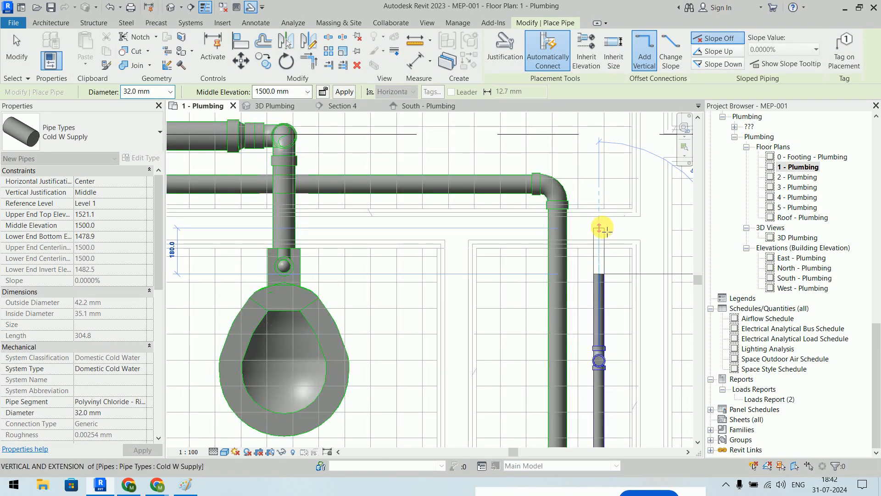
pyautogui.scroll(-3, 551, 226)
pyautogui.moveTo(289, 226); pyautogui.dragTo(626, 199, button='middle')
pyautogui.click(339, 200)
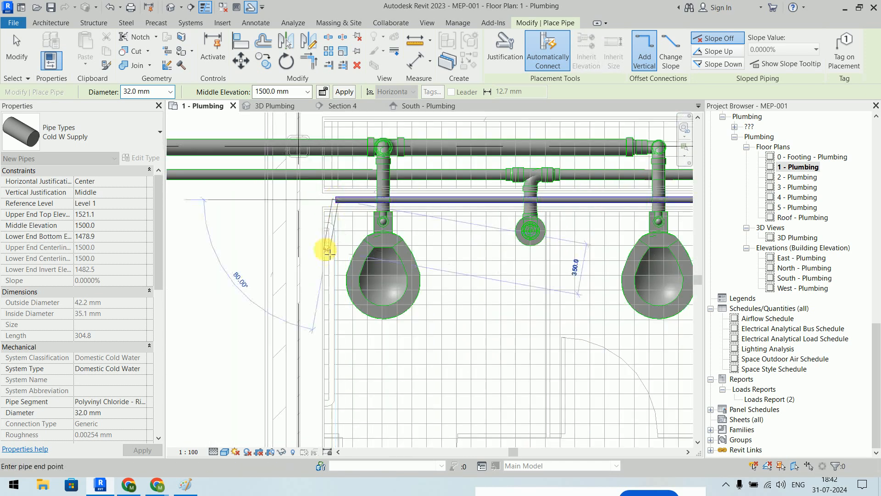
pyautogui.press('Escape')
pyautogui.press('Escape')
# Step: Cap the open west end of the cold water pipe behind the water closets
pyautogui.scroll(5, 339, 195)
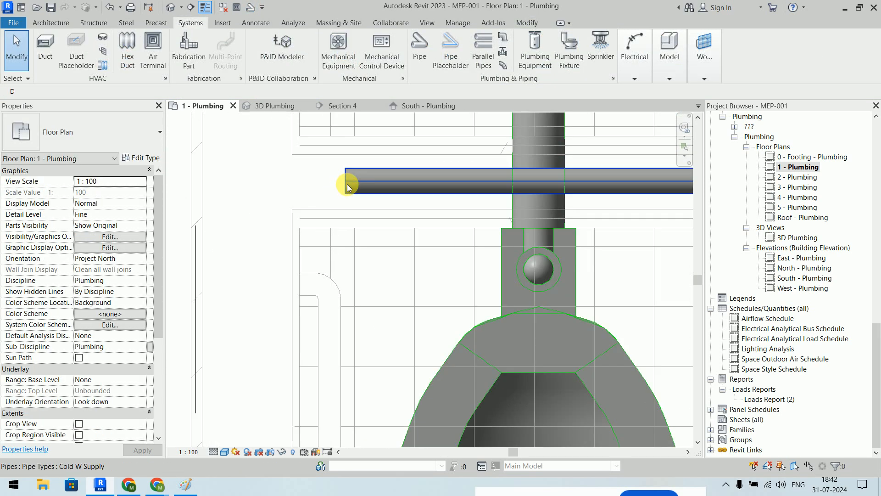
pyautogui.click(346, 183)
pyautogui.rightClick(345, 183)
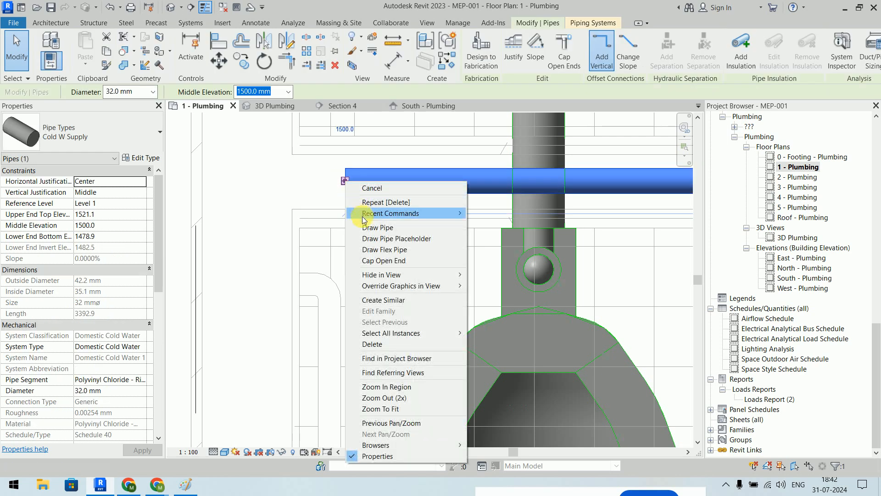
pyautogui.click(370, 261)
pyautogui.scroll(-4, 363, 255)
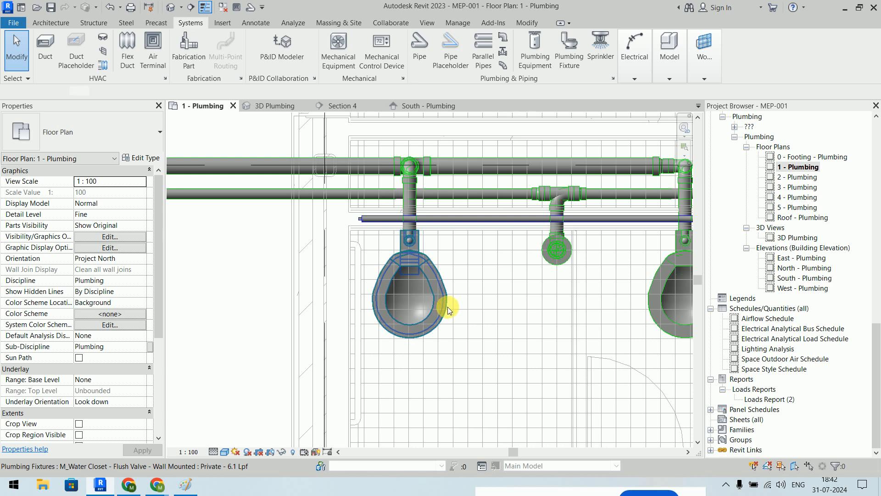
# Step: Connect the west and then the east water closet into the cold water pipe running behind them
pyautogui.click(454, 313)
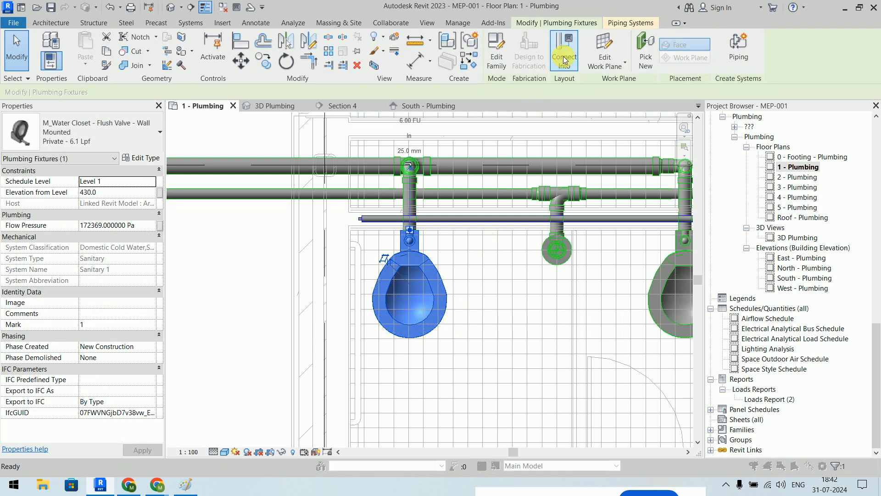
pyautogui.press('Escape')
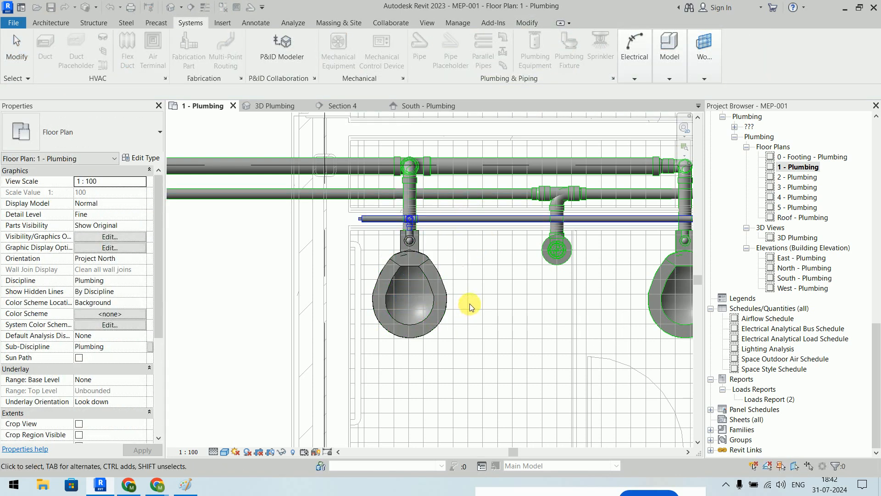
pyautogui.moveTo(550, 292); pyautogui.dragTo(425, 280, button='middle')
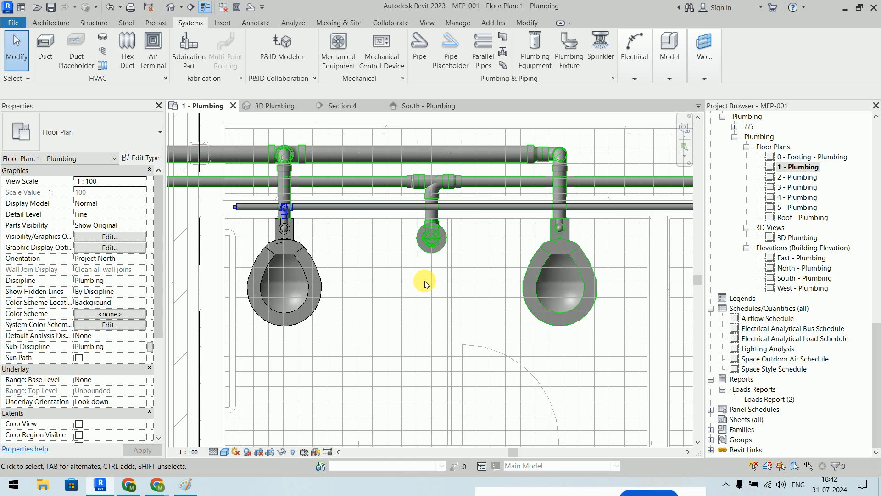
pyautogui.click(545, 284)
pyautogui.click(560, 51)
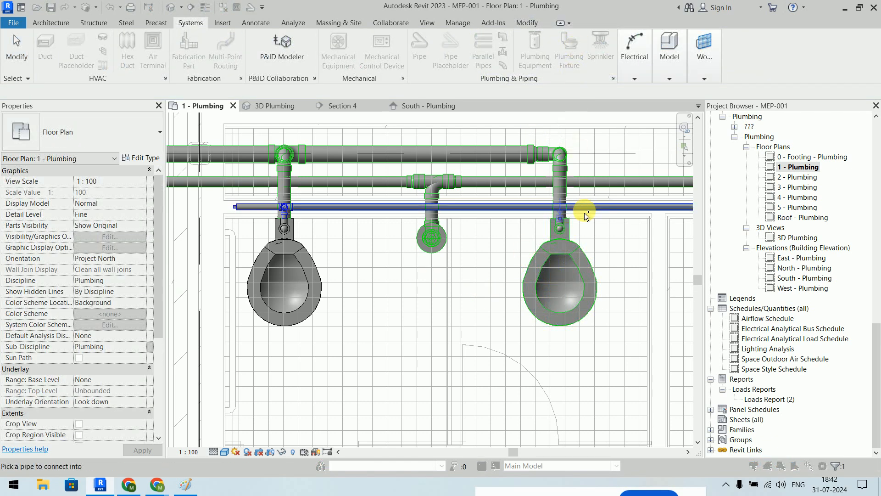
# Step: Delete the capped pipe stub past the west water closet and convert the tee there into an elbow
pyautogui.scroll(-2, 445, 307)
pyautogui.scroll(5, 480, 255)
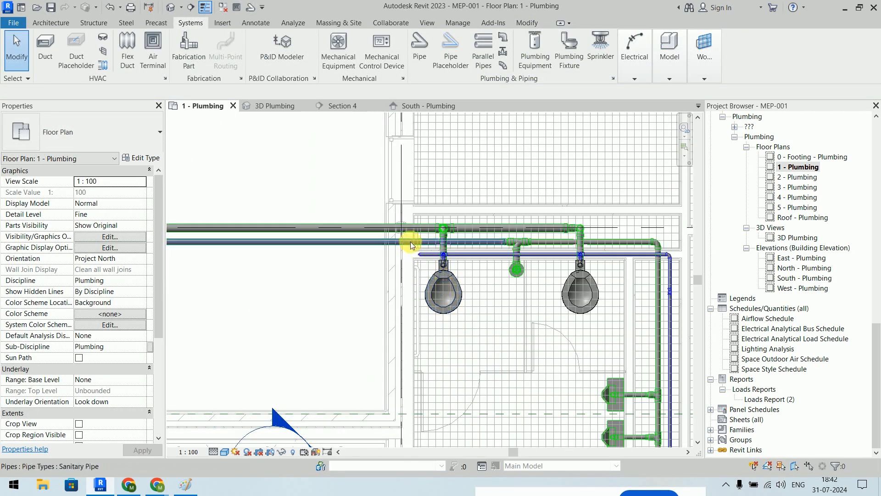
pyautogui.scroll(3, 481, 255)
pyautogui.scroll(3, 423, 275)
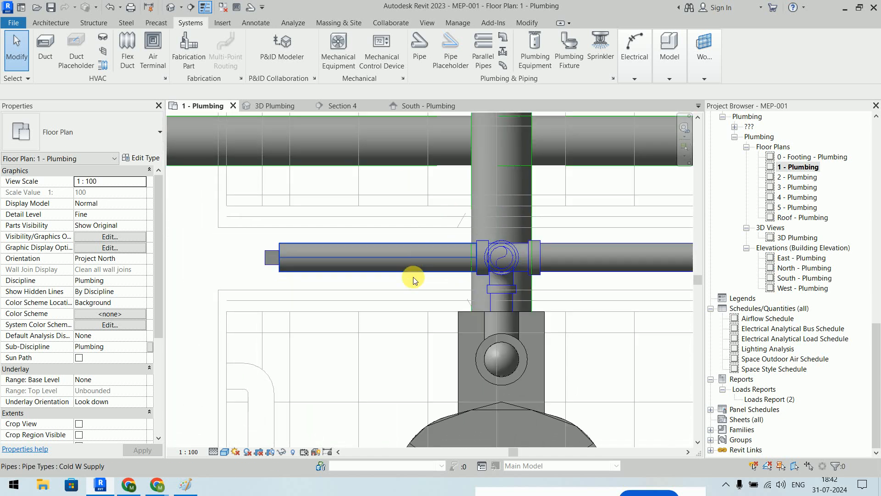
pyautogui.click(411, 262)
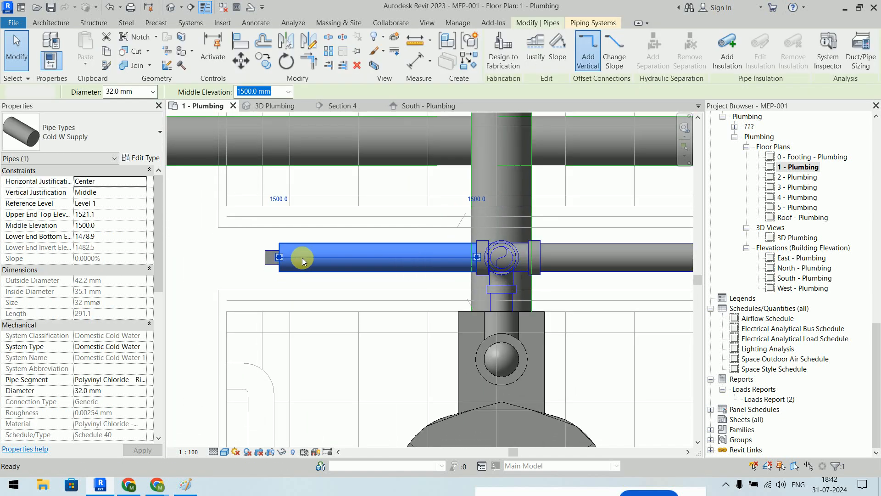
pyautogui.press('Delete')
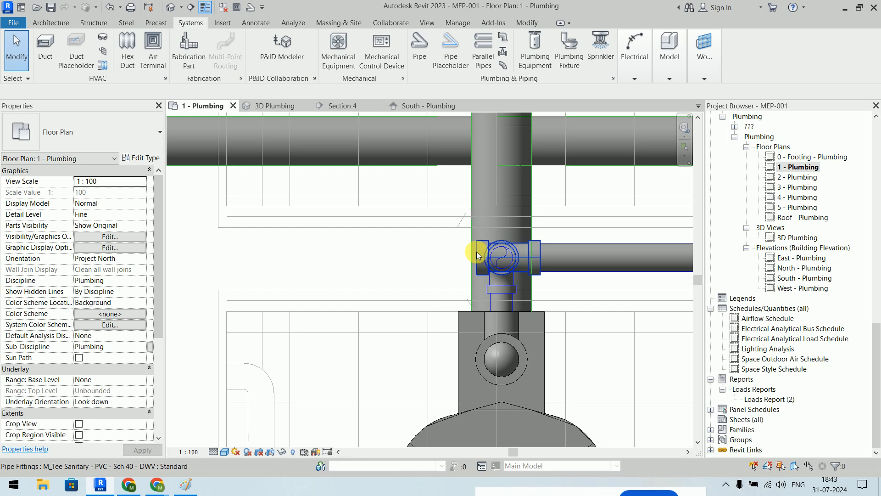
pyautogui.click(476, 252)
pyautogui.click(328, 257)
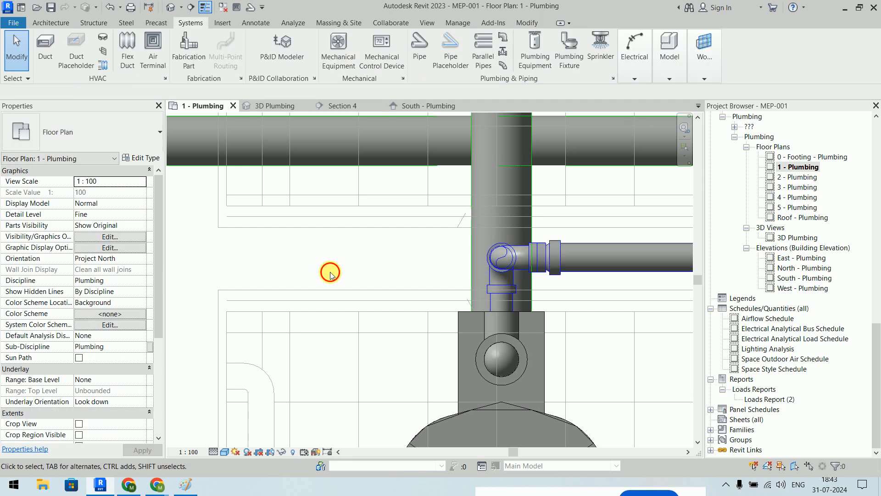
# Step: Connect the north wall-hung urinal into the north-south cold water pipe east of it
pyautogui.scroll(-7, 342, 262)
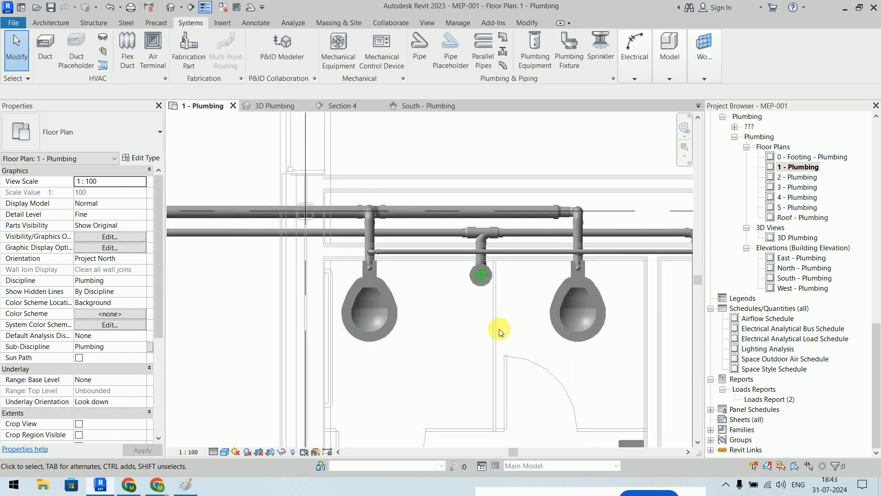
pyautogui.moveTo(501, 332); pyautogui.dragTo(296, 210, button='middle')
pyautogui.moveTo(508, 331); pyautogui.dragTo(469, 211, button='middle')
pyautogui.scroll(3, 469, 213)
pyautogui.click(392, 161)
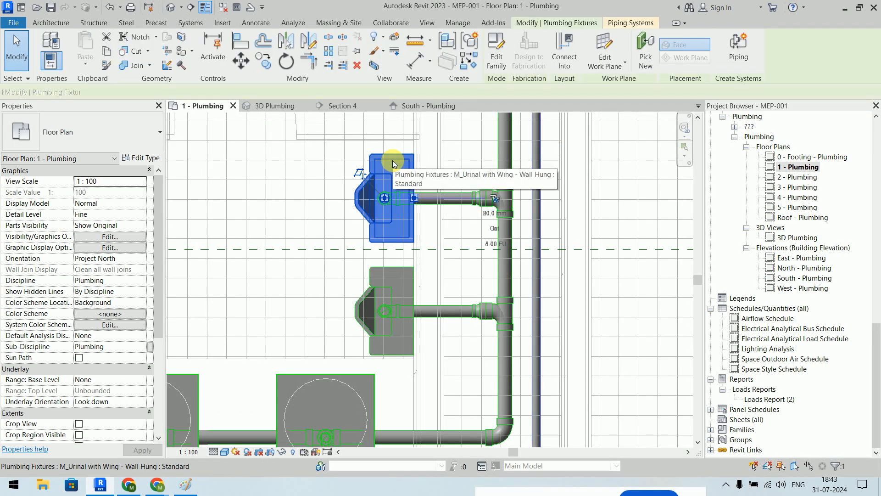
pyautogui.click(573, 57)
pyautogui.click(539, 171)
# Step: Connect the south wall-hung urinal into the same north-south cold water pipe
pyautogui.moveTo(506, 337); pyautogui.dragTo(471, 255, button='middle')
pyautogui.click(374, 264)
pyautogui.click(565, 51)
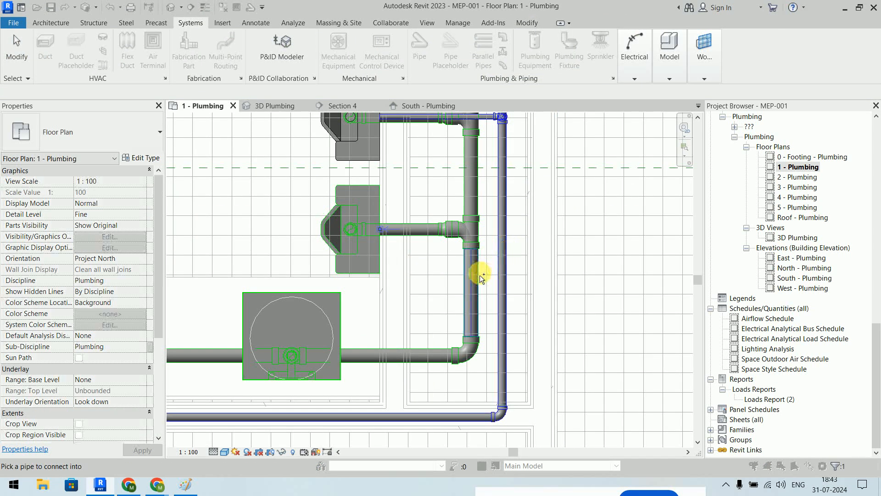
pyautogui.scroll(-5, 583, 259)
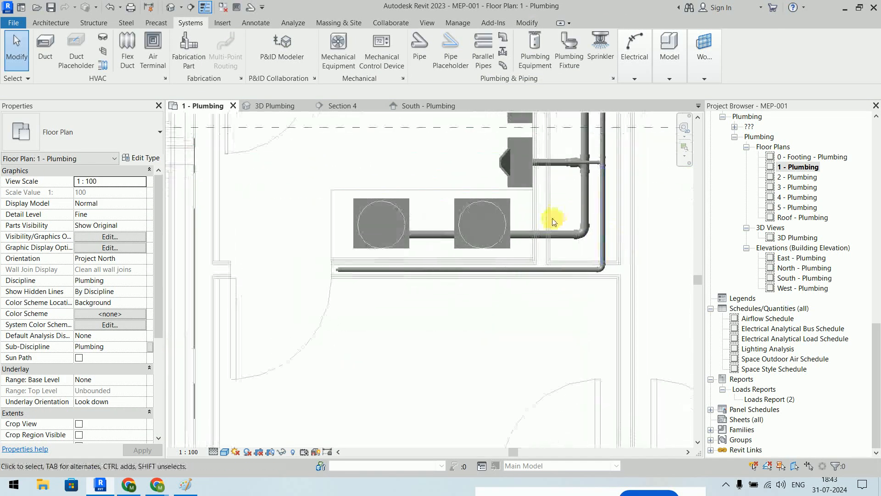
# Step: Connect the cold water connectors of the east and then the west sink into the cold water pipe running behind them
pyautogui.click(509, 209)
pyautogui.click(564, 52)
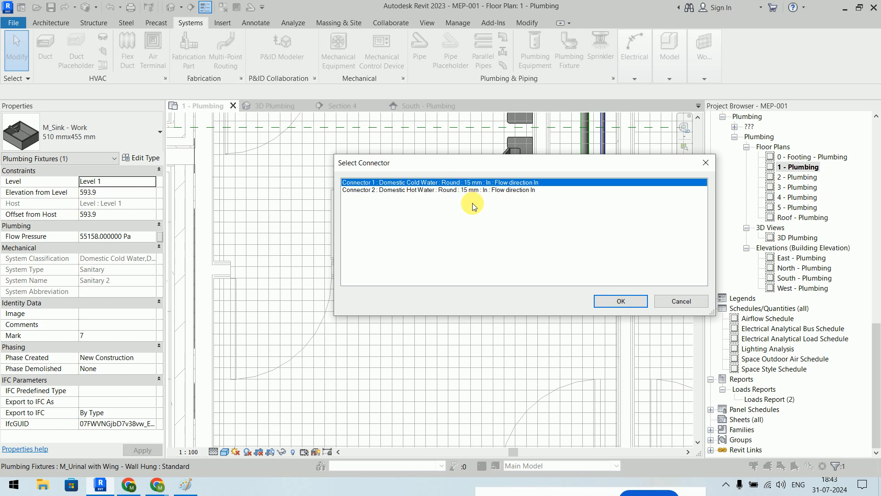
pyautogui.click(621, 301)
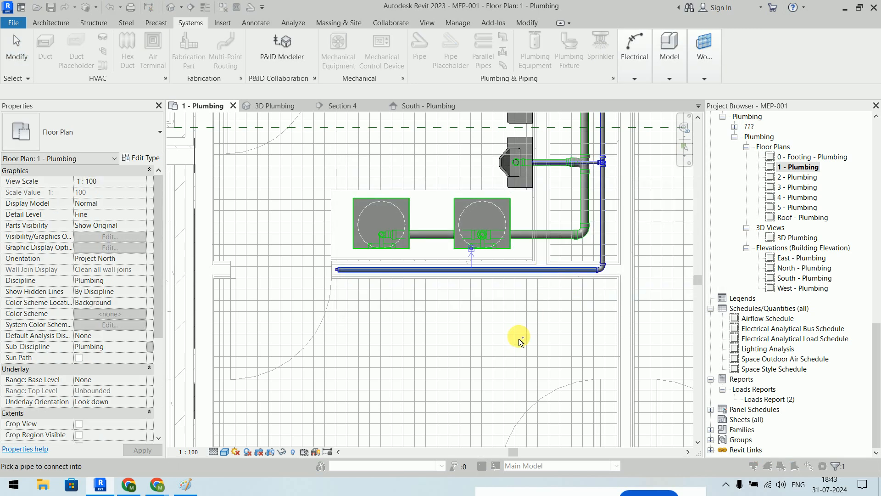
pyautogui.click(409, 206)
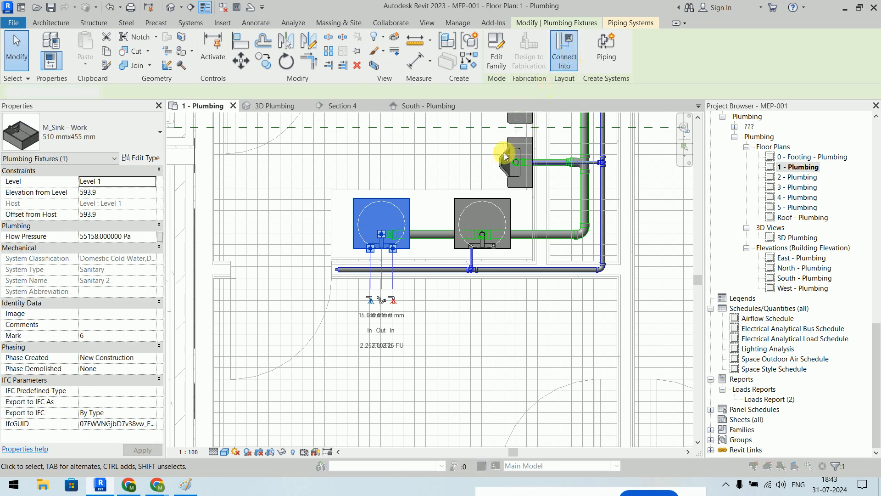
pyautogui.click(526, 131)
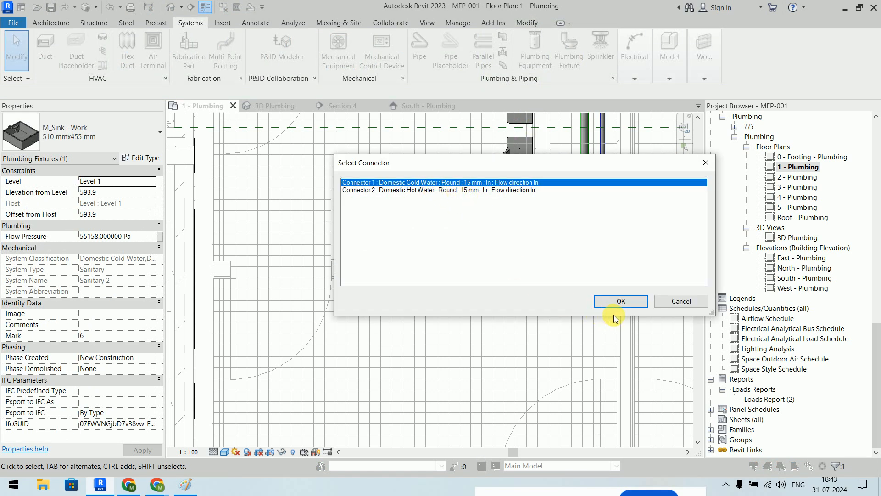
pyautogui.press('Return')
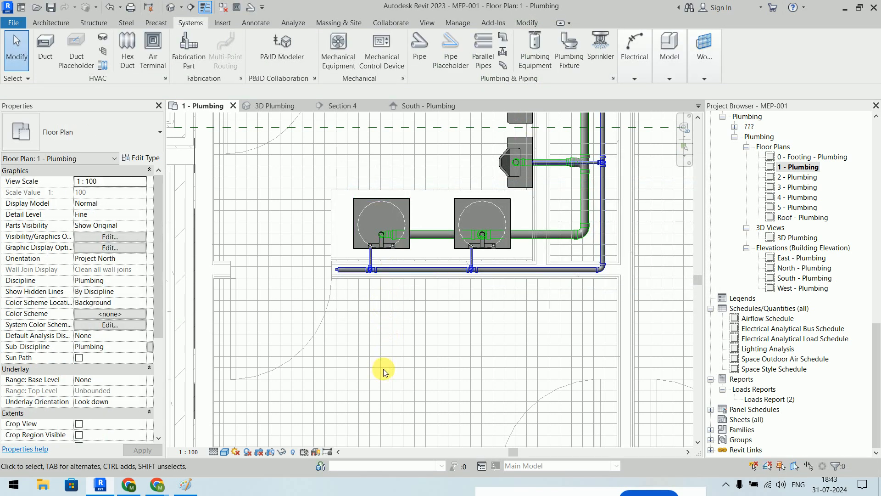
# Step: Examine the sinks' cold water connections in plan and the whole fixture piping in the 3D Plumbing view
pyautogui.scroll(5, 381, 362)
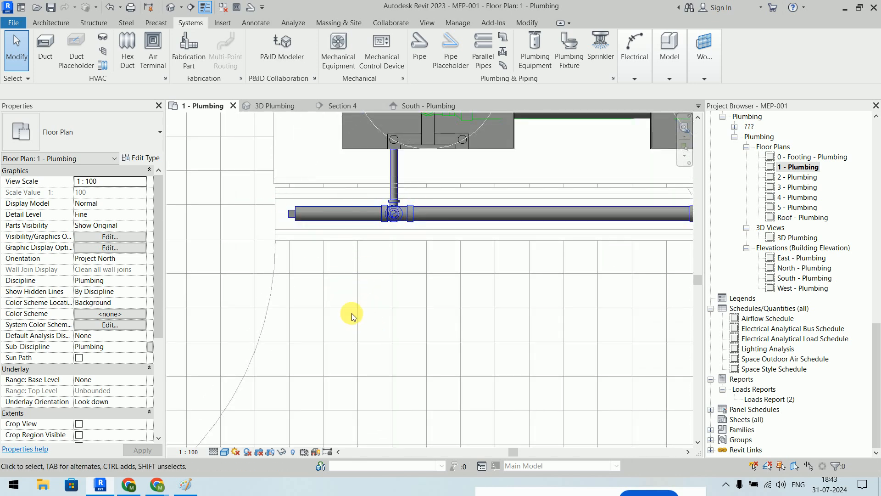
pyautogui.scroll(-4, 355, 317)
pyautogui.scroll(-3, 355, 317)
pyautogui.click(275, 106)
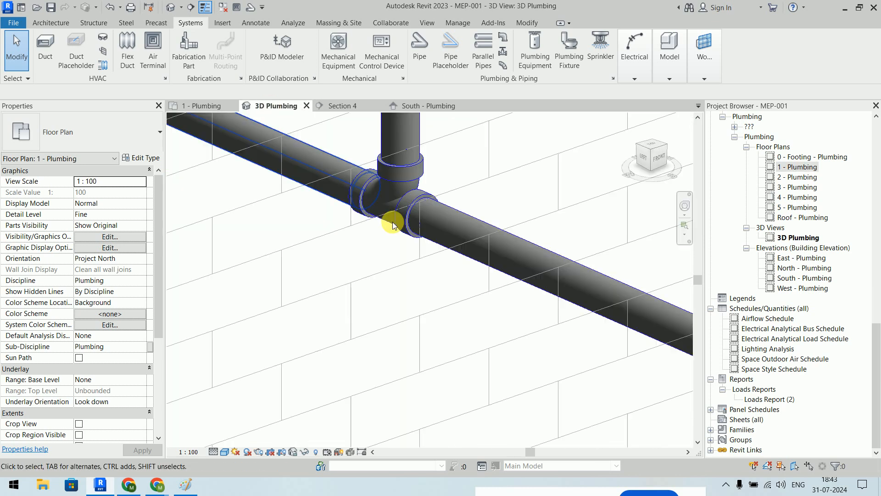
pyautogui.scroll(-9, 508, 307)
pyautogui.moveTo(496, 373); pyautogui.dragTo(467, 250, button='middle')
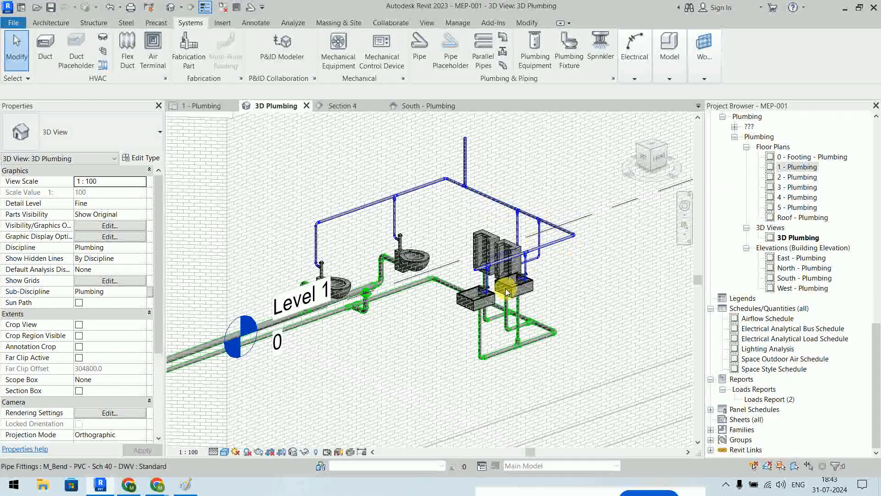
pyautogui.moveTo(575, 291)
pyautogui.keyDown('shift'); pyautogui.mouseDown(button='middle')
pyautogui.moveTo(548, 282)
pyautogui.moveTo(584, 308)
pyautogui.moveTo(583, 294)
pyautogui.mouseUp(button='middle'); pyautogui.keyUp('shift')
pyautogui.scroll(3, 536, 254)
pyautogui.scroll(2, 535, 254)
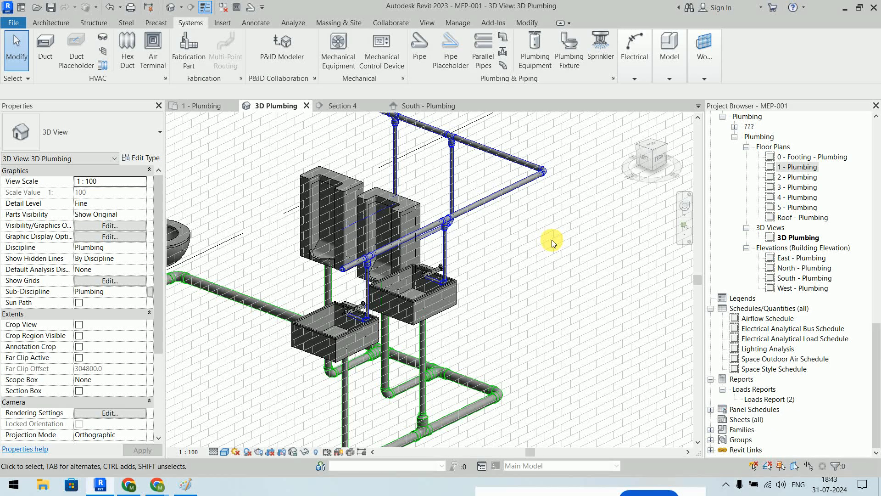
pyautogui.scroll(-5, 551, 240)
pyautogui.moveTo(557, 236); pyautogui.dragTo(557, 199, button='middle')
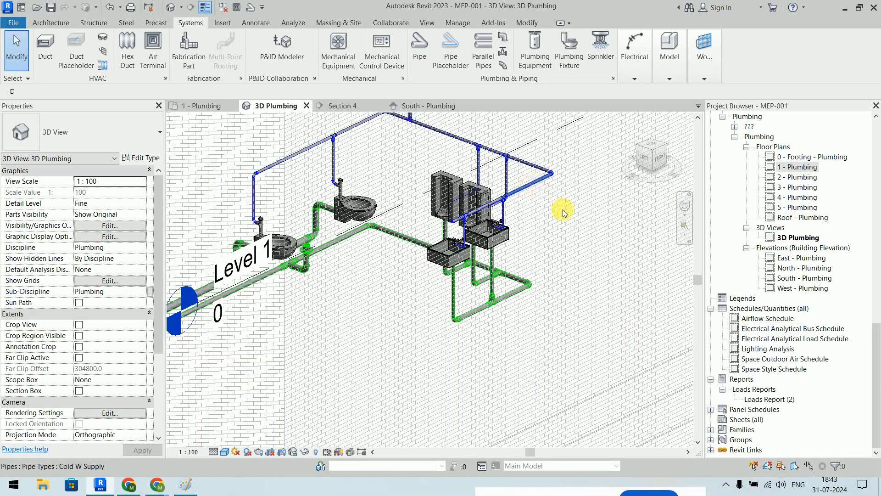
pyautogui.click(564, 212)
pyautogui.click(527, 310)
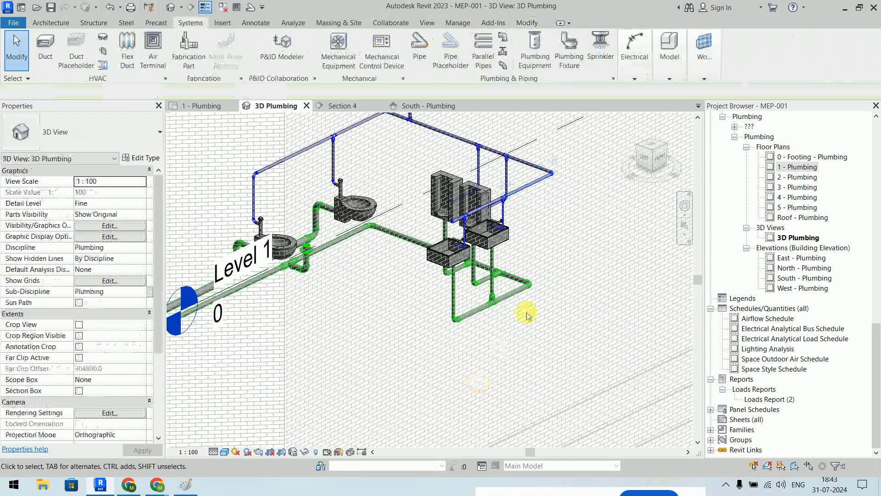
pyautogui.scroll(3, 482, 214)
pyautogui.scroll(4, 482, 215)
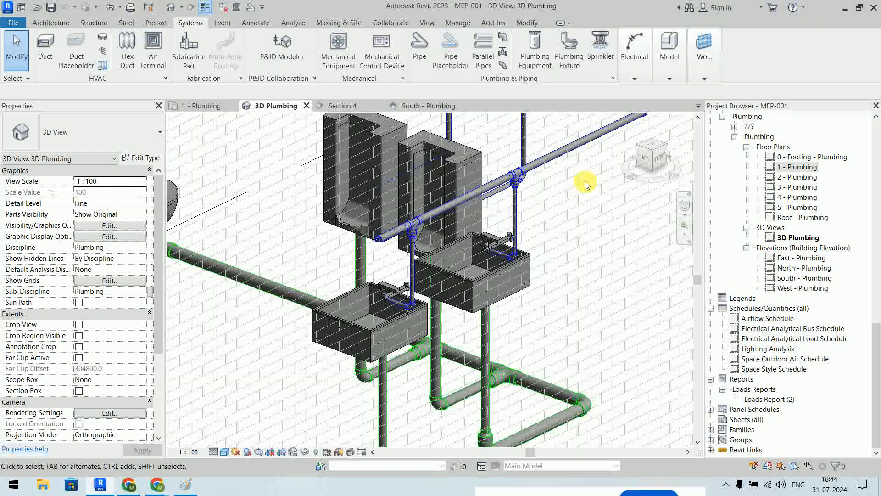
# Step: On the 1 - Plumbing plan, start a pipe and duplicate the Cold W Supply pipe type as Hot W Supply
pyautogui.doubleClick(804, 168)
pyautogui.scroll(3, 565, 232)
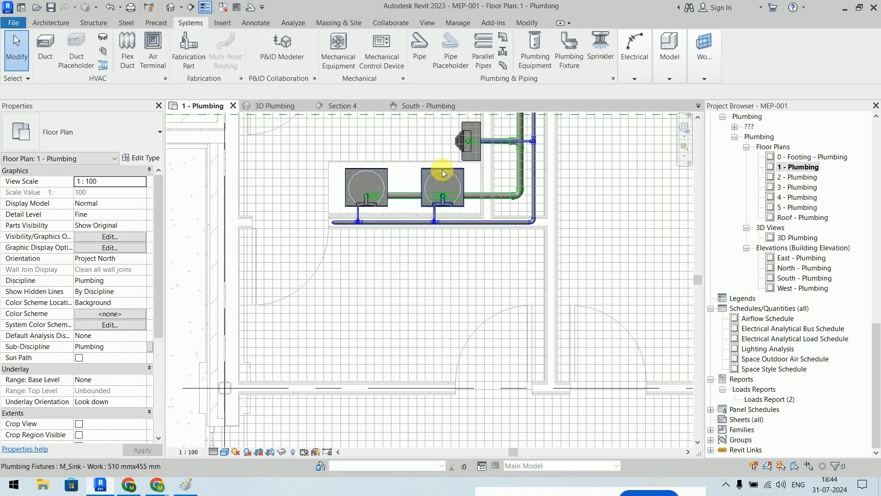
pyautogui.click(419, 48)
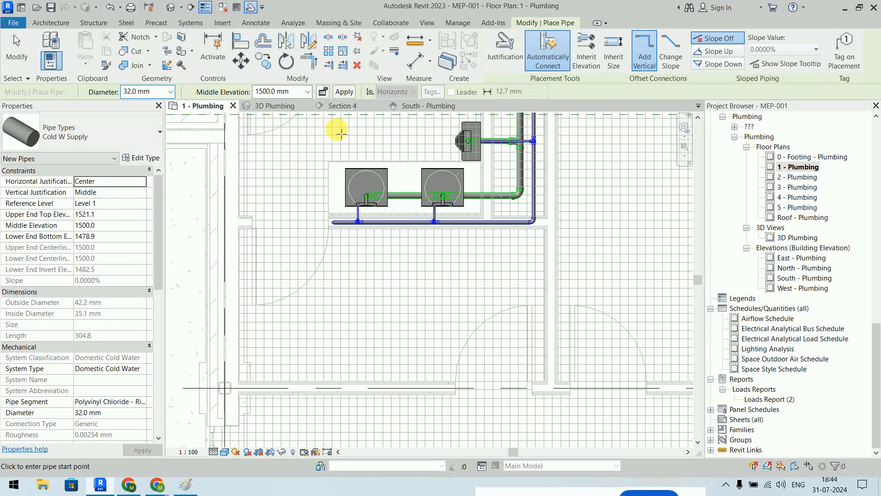
pyautogui.click(97, 132)
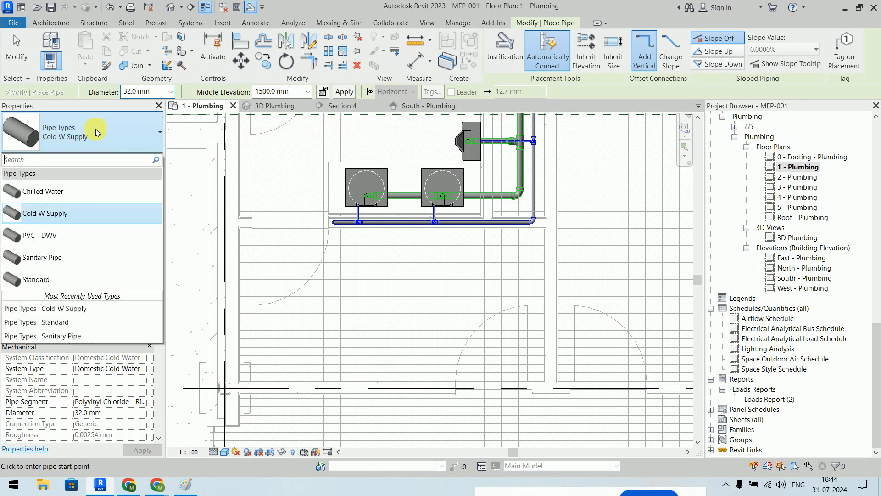
pyautogui.click(97, 132)
pyautogui.click(141, 157)
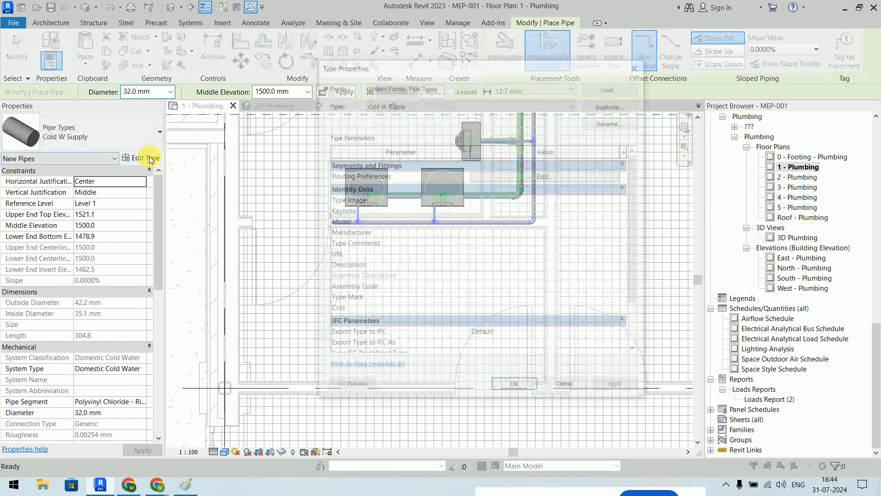
pyautogui.click(608, 105)
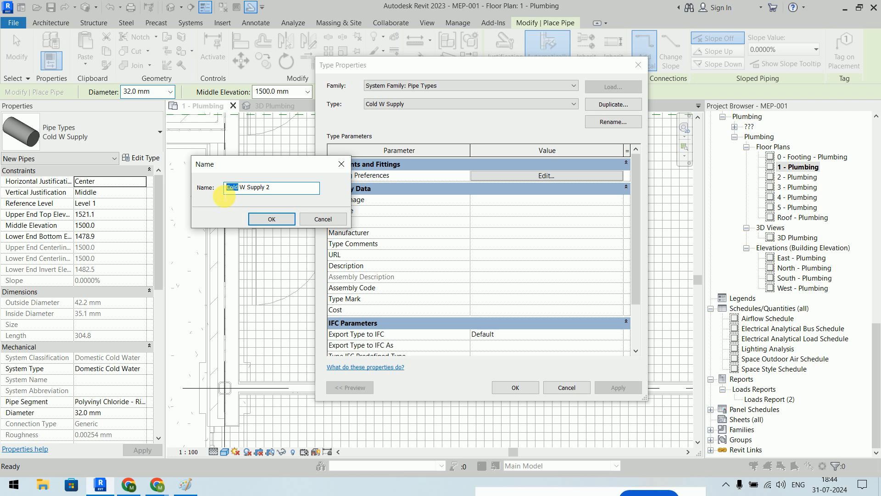
pyautogui.write('Hot')
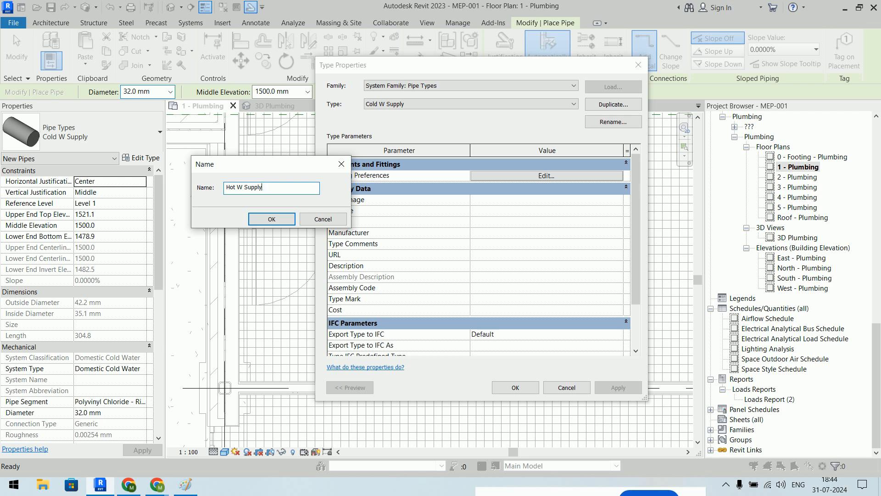
pyautogui.click(272, 219)
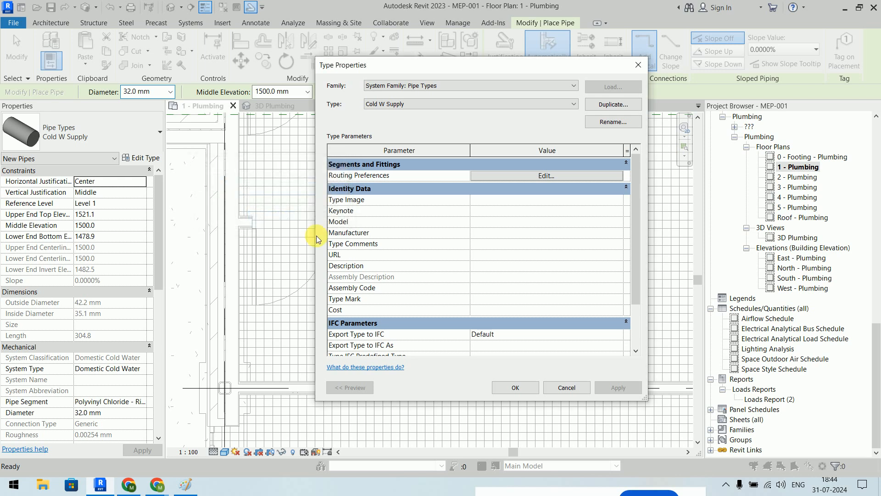
# Step: Review the routing preferences of Hot W Supply and accept the new pipe type
pyautogui.click(570, 177)
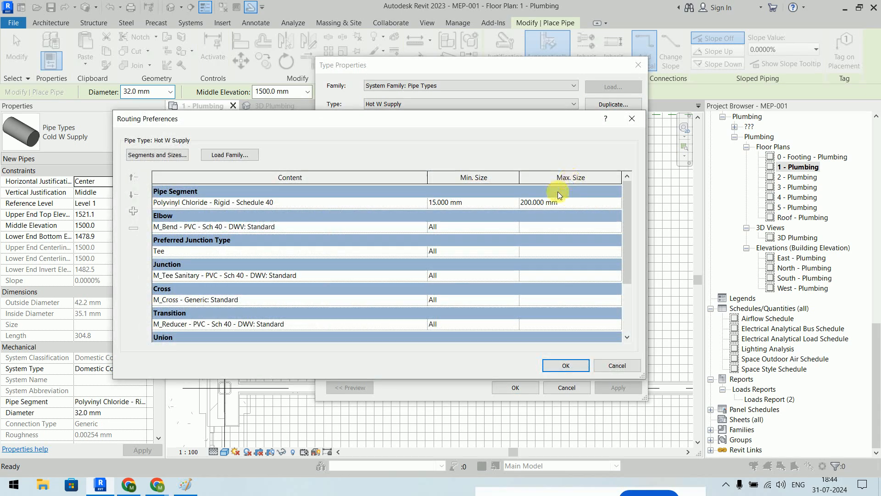
pyautogui.click(568, 365)
pyautogui.click(549, 165)
pyautogui.click(549, 164)
pyautogui.click(551, 175)
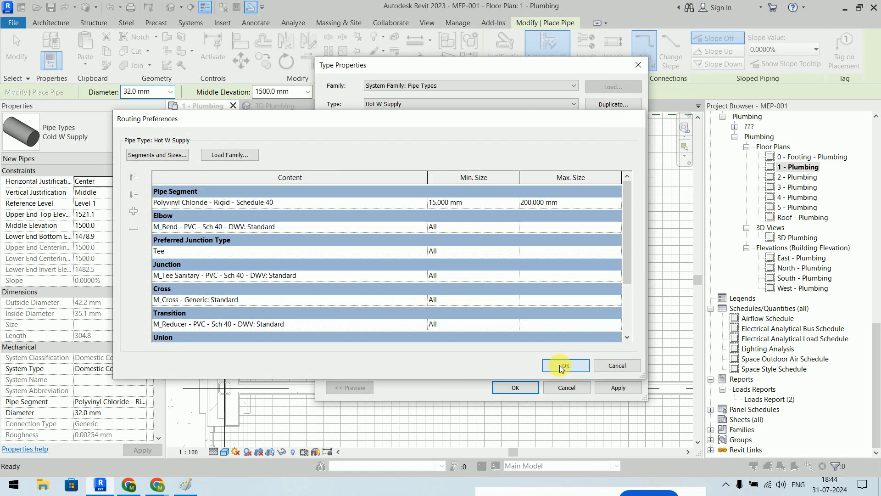
pyautogui.click(566, 366)
pyautogui.click(515, 388)
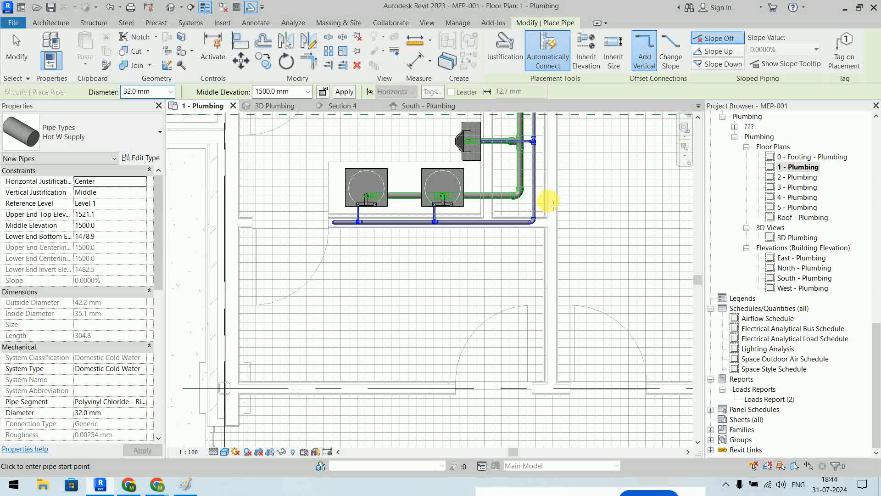
# Step: Set the system type to Domestic Hot Water and draw a short 32 mm pipe at 1500 mm elevation between the drain and cold water pipes
pyautogui.click(142, 373)
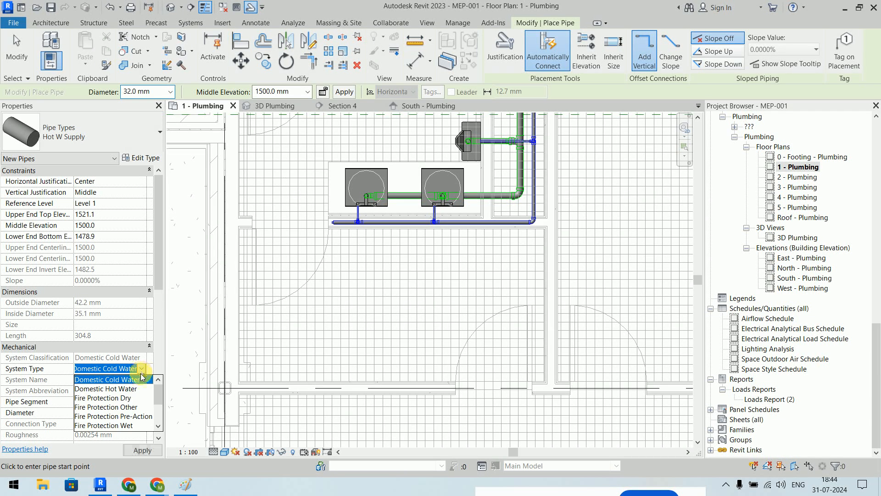
pyautogui.click(139, 389)
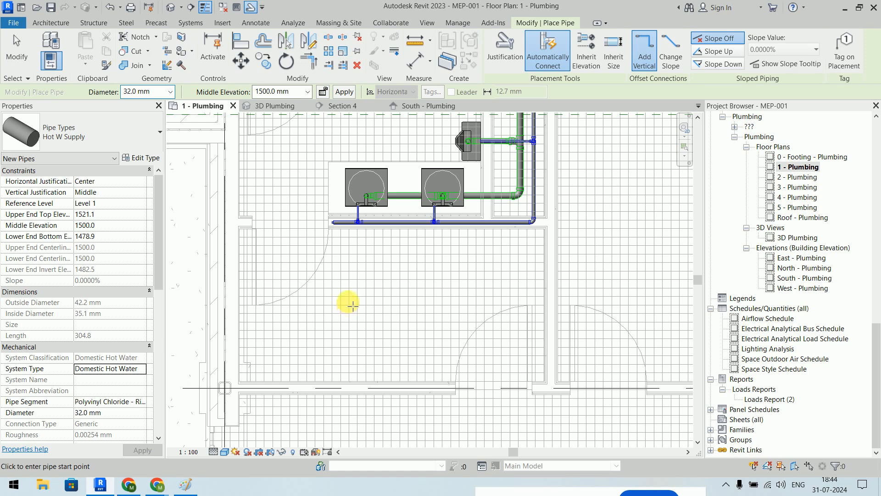
pyautogui.doubleClick(261, 94)
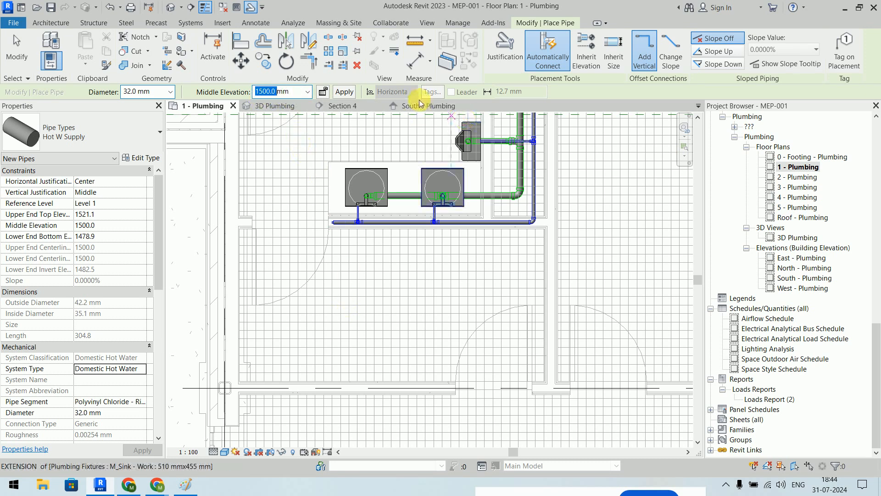
pyautogui.scroll(5, 530, 203)
pyautogui.scroll(1, 533, 201)
pyautogui.scroll(-1, 535, 154)
pyautogui.moveTo(535, 155); pyautogui.dragTo(534, 264, button='middle')
pyautogui.click(528, 221)
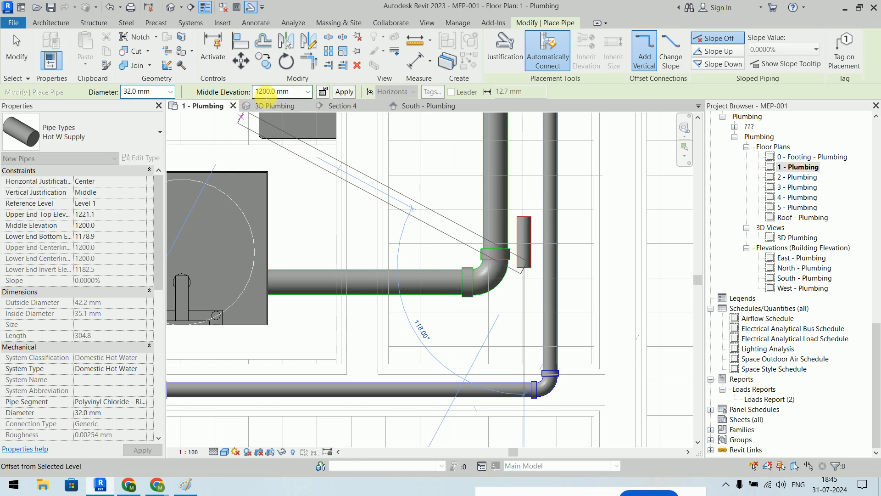
# Step: Drop the hot water run to 1200 mm elevation and continue it south, then west behind both sinks
pyautogui.click(523, 356)
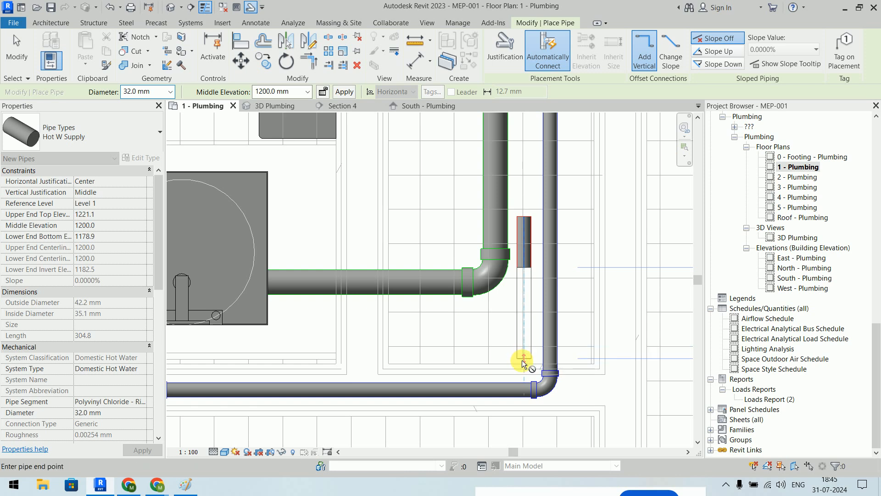
pyautogui.scroll(-4, 486, 357)
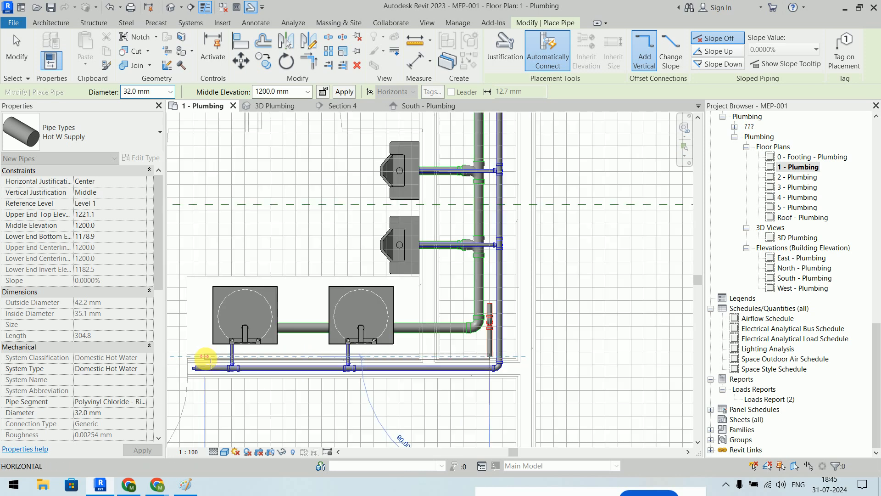
pyautogui.click(209, 356)
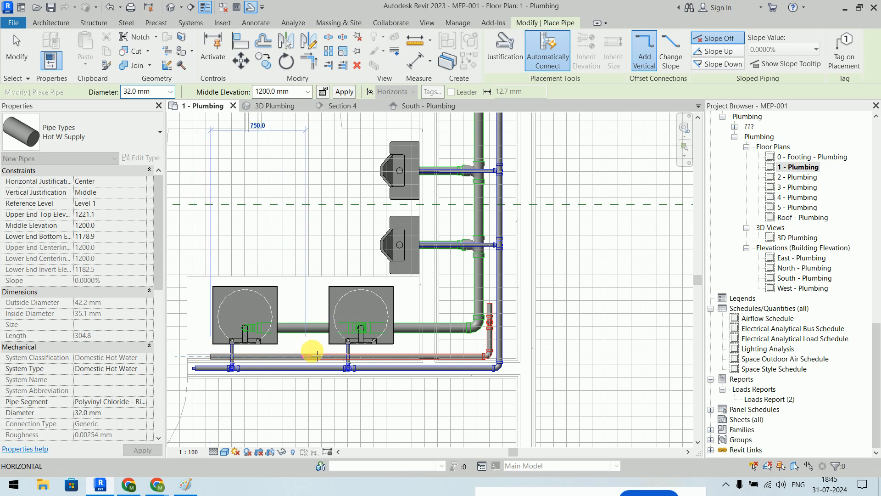
pyautogui.moveTo(315, 351); pyautogui.dragTo(443, 335, button='middle')
pyautogui.press('Escape')
pyautogui.press('Escape')
# Step: Delete the short horizontal hot water stub at the top of the vertical drop, together with its elbow
pyautogui.scroll(6, 379, 340)
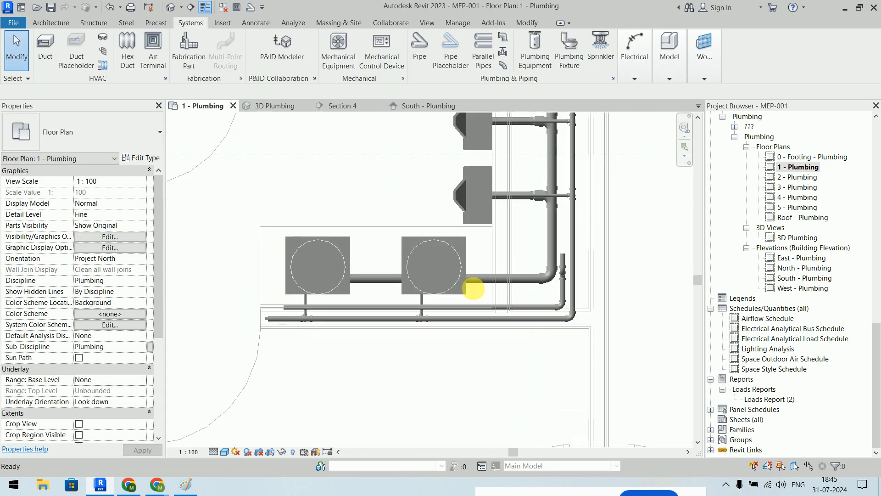
pyautogui.scroll(3, 559, 260)
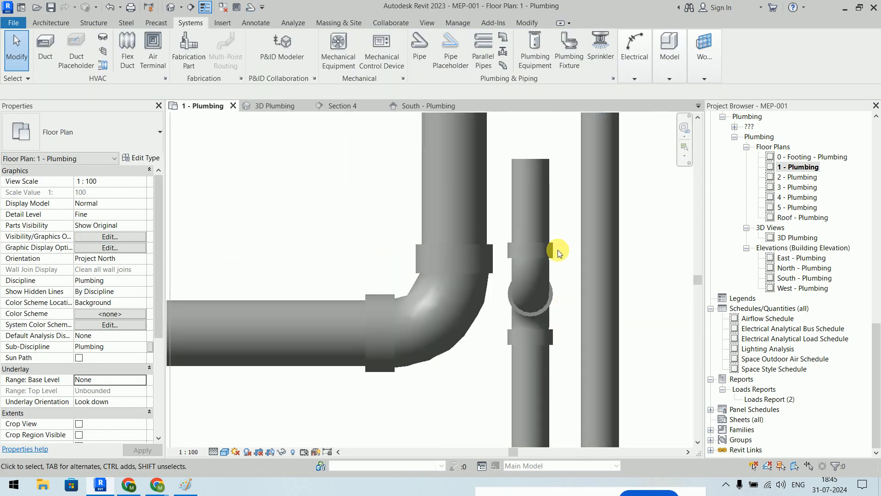
pyautogui.click(546, 190)
pyautogui.press('Delete')
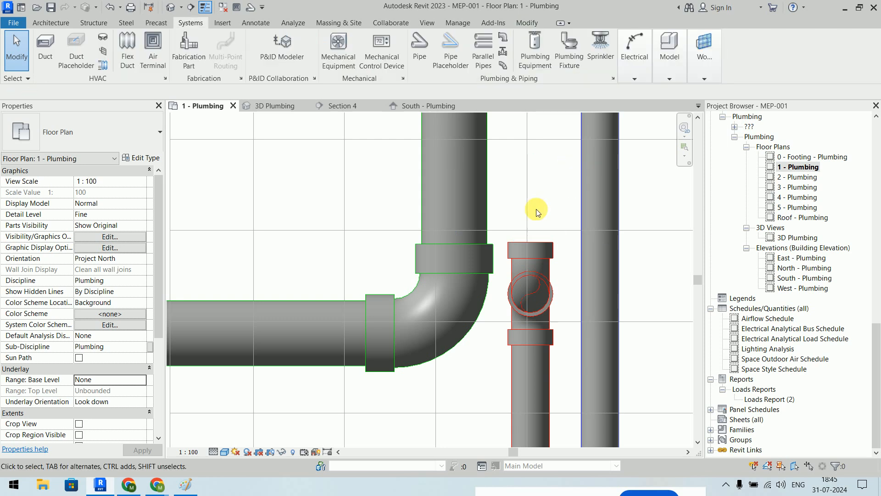
pyautogui.click(525, 246)
pyautogui.press('Delete')
pyautogui.scroll(-6, 538, 190)
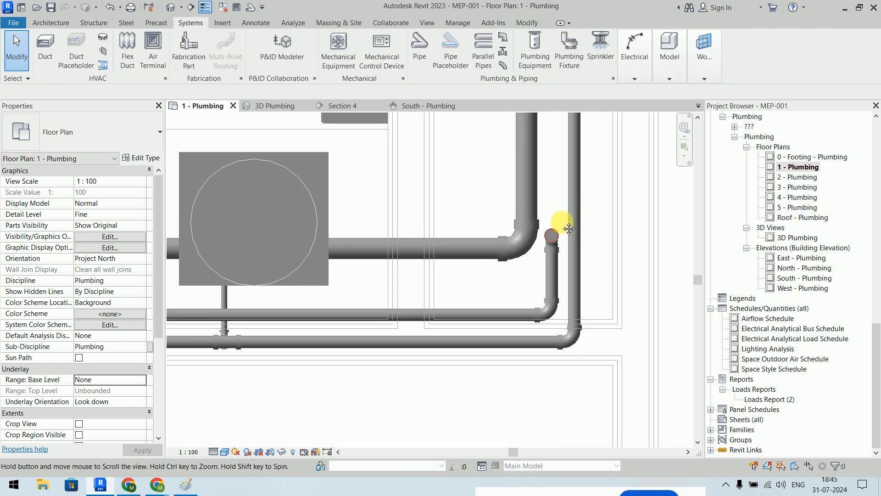
# Step: Extend the open upper end of the vertical hot water pipe in the South - Plumbing elevation to about 700 mm above the horizontal run
pyautogui.click(291, 108)
pyautogui.scroll(6, 466, 295)
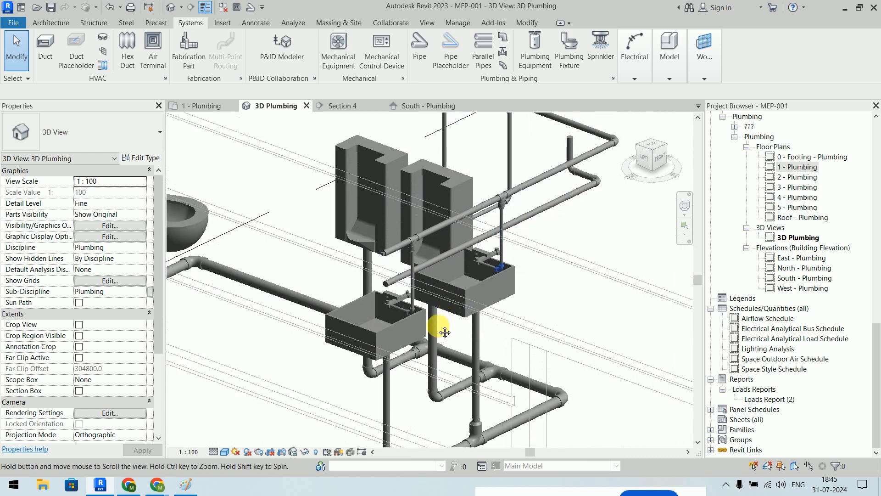
pyautogui.scroll(3, 500, 243)
pyautogui.click(457, 241)
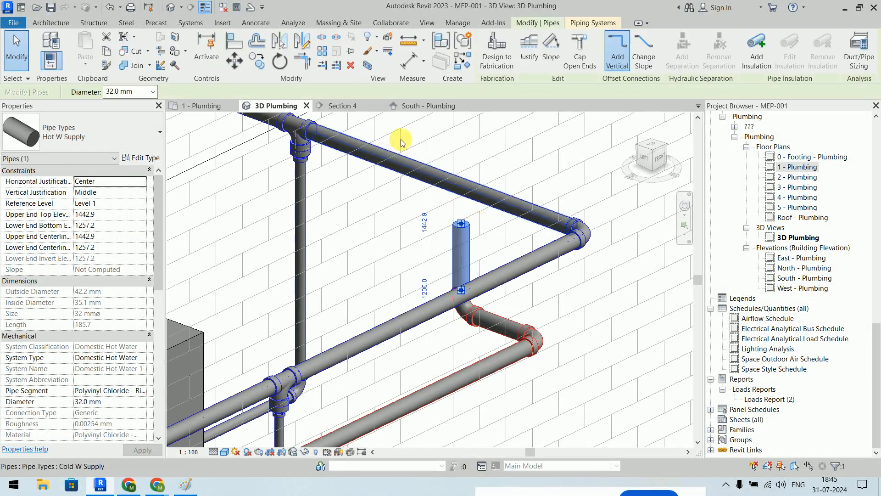
pyautogui.click(423, 107)
pyautogui.scroll(7, 538, 206)
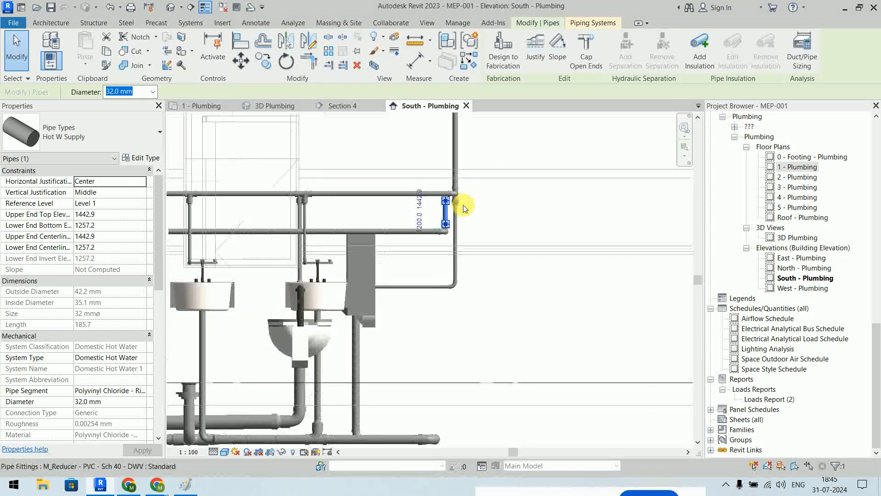
pyautogui.moveTo(493, 210); pyautogui.dragTo(517, 291, button='middle')
pyautogui.click(414, 313)
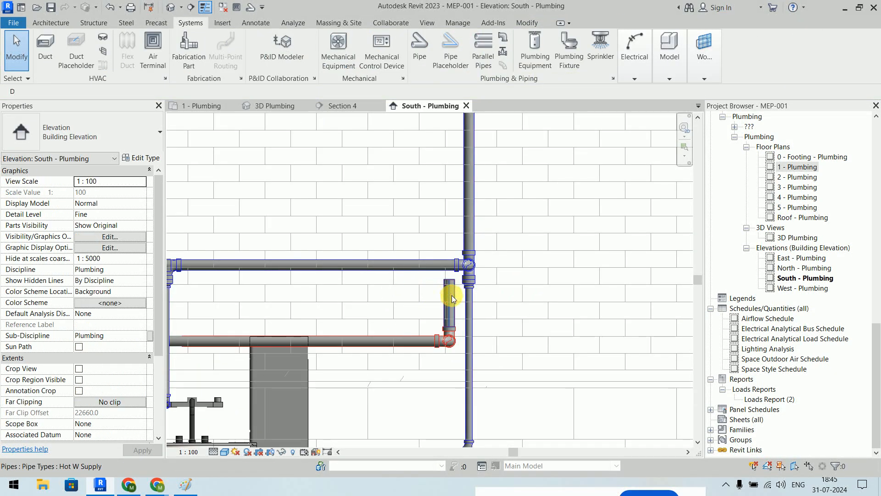
pyautogui.click(449, 287)
pyautogui.moveTo(449, 281); pyautogui.dragTo(452, 178)
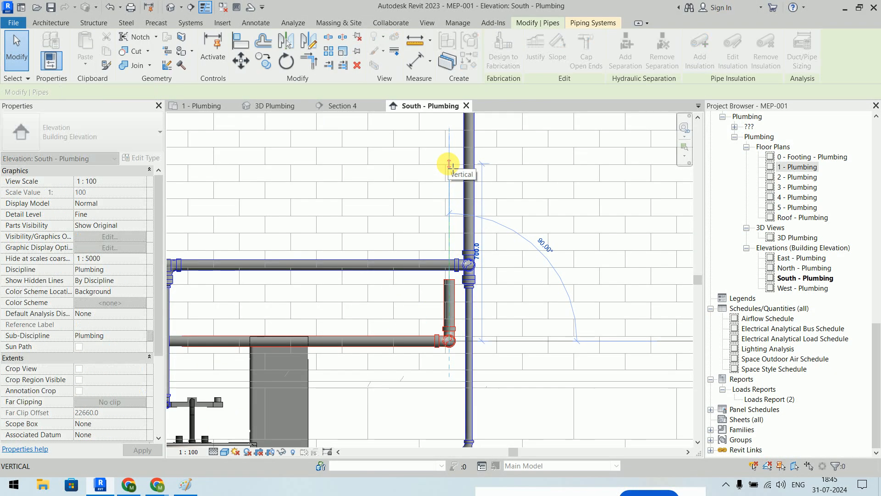
pyautogui.click(577, 216)
pyautogui.scroll(-4, 577, 215)
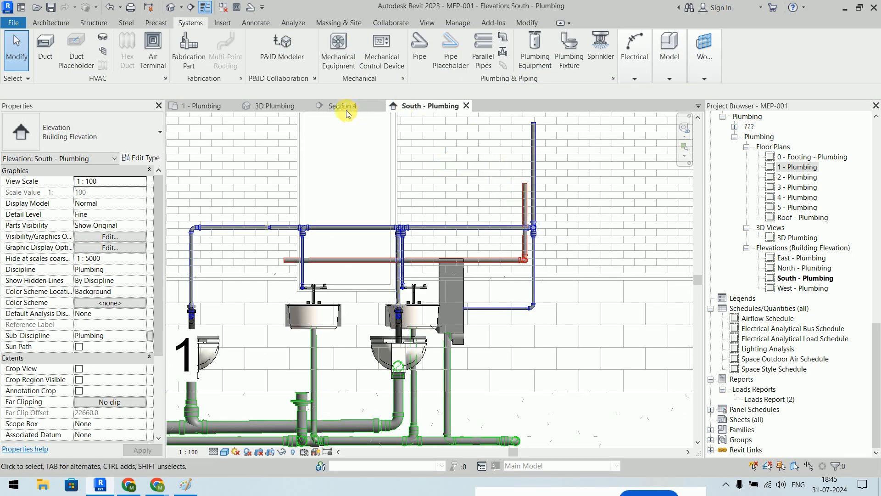
# Step: Cap the open end of the horizontal hot water pipe behind the sinks in the 3D Plumbing view
pyautogui.click(277, 106)
pyautogui.moveTo(429, 342); pyautogui.dragTo(476, 191, button='middle')
pyautogui.scroll(5, 271, 288)
pyautogui.click(287, 262)
pyautogui.rightClick(287, 262)
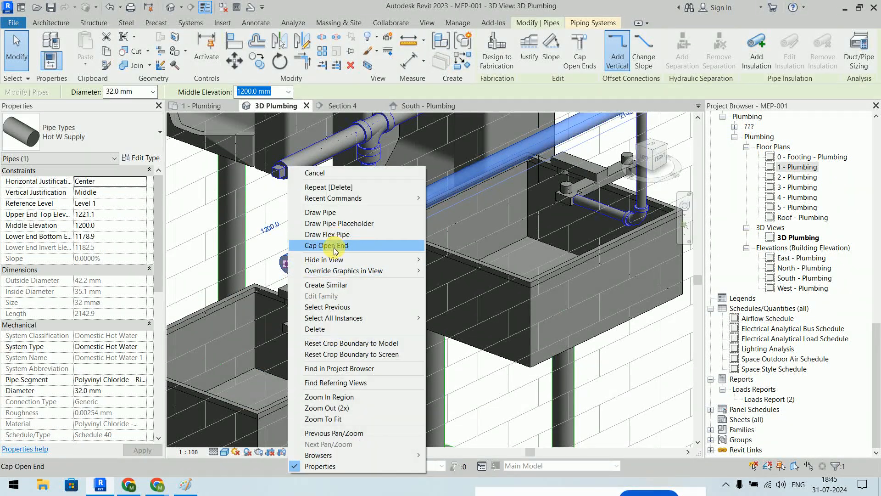
pyautogui.click(336, 247)
pyautogui.press('Escape')
# Step: Connect the sink nearest the capped pipe end into the horizontal hot water pipe
pyautogui.scroll(-2, 431, 342)
pyautogui.moveTo(431, 310); pyautogui.dragTo(429, 270, button='middle')
pyautogui.click(338, 343)
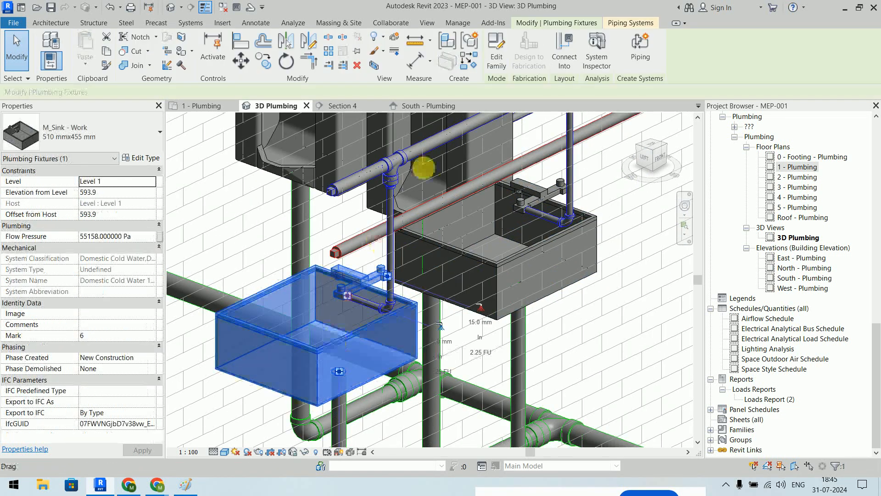
pyautogui.click(564, 50)
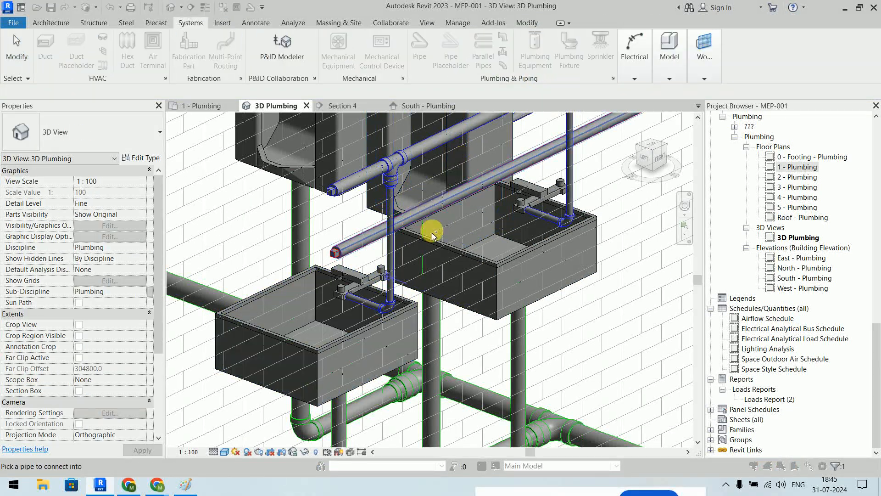
pyautogui.click(422, 212)
pyautogui.moveTo(623, 315); pyautogui.dragTo(418, 353, button='middle')
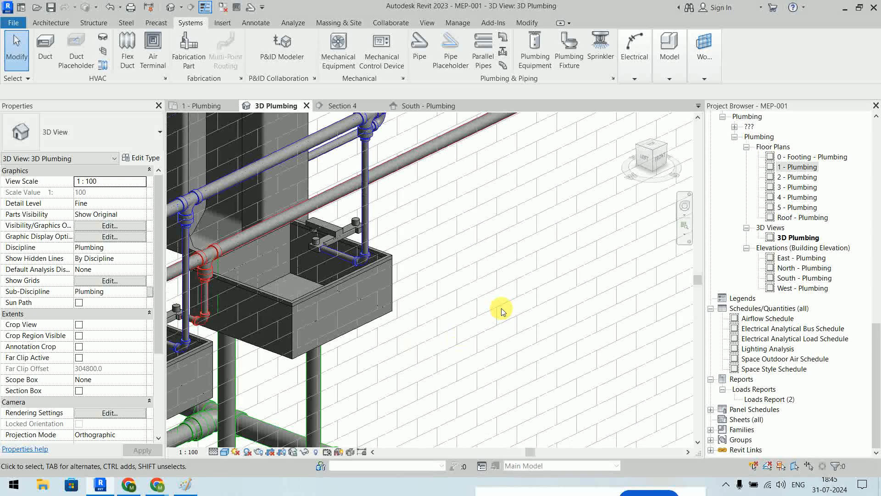
# Step: Connect the second sink into the same horizontal hot water pipe
pyautogui.click(381, 273)
pyautogui.click(564, 49)
pyautogui.click(390, 170)
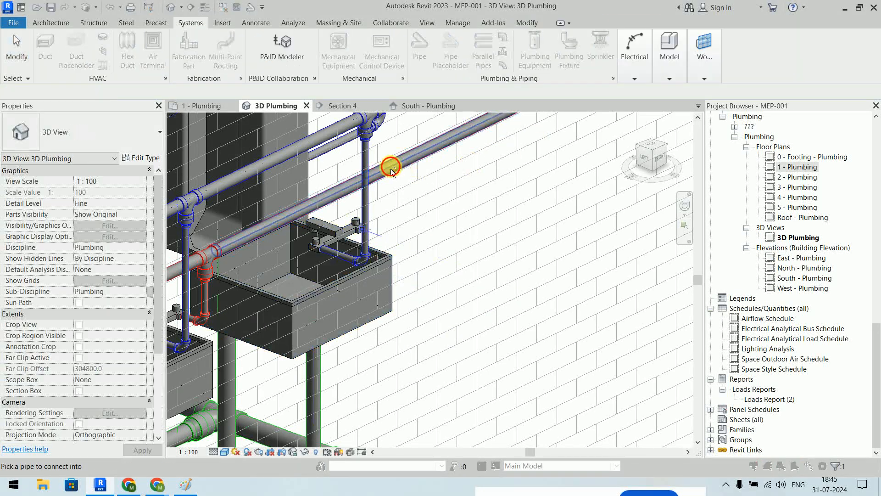
# Step: Delete the cap and leftover hot water pipe beyond the end sink's tee, and convert that tee into an elbow
pyautogui.scroll(-2, 530, 284)
pyautogui.moveTo(530, 284); pyautogui.dragTo(574, 202, button='middle')
pyautogui.scroll(4, 364, 215)
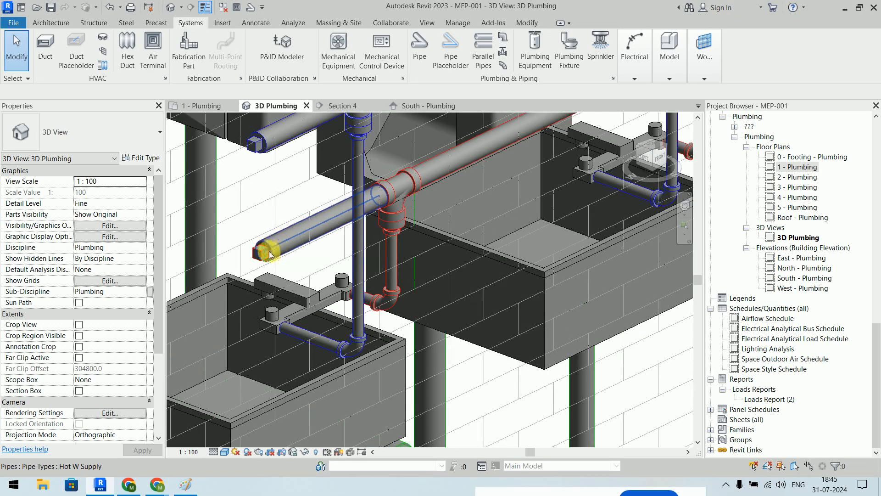
pyautogui.click(259, 252)
pyautogui.press('Delete')
pyautogui.click(390, 191)
pyautogui.press('Delete')
pyautogui.click(383, 202)
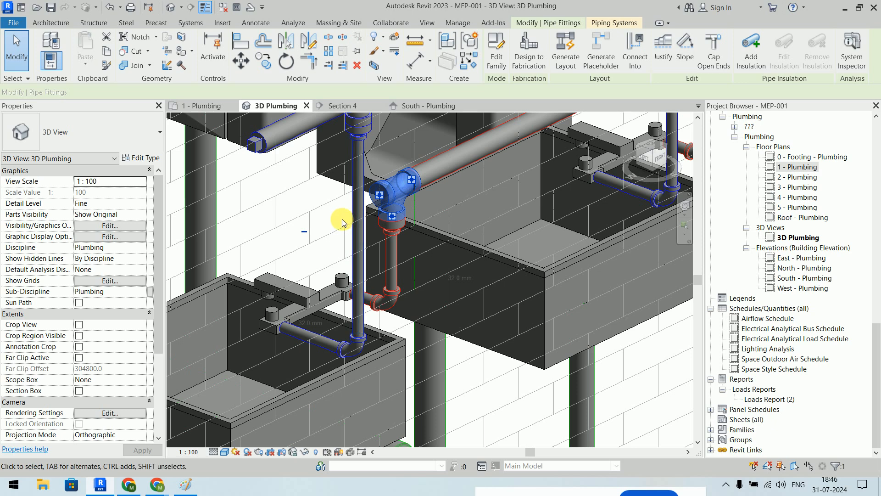
pyautogui.click(304, 233)
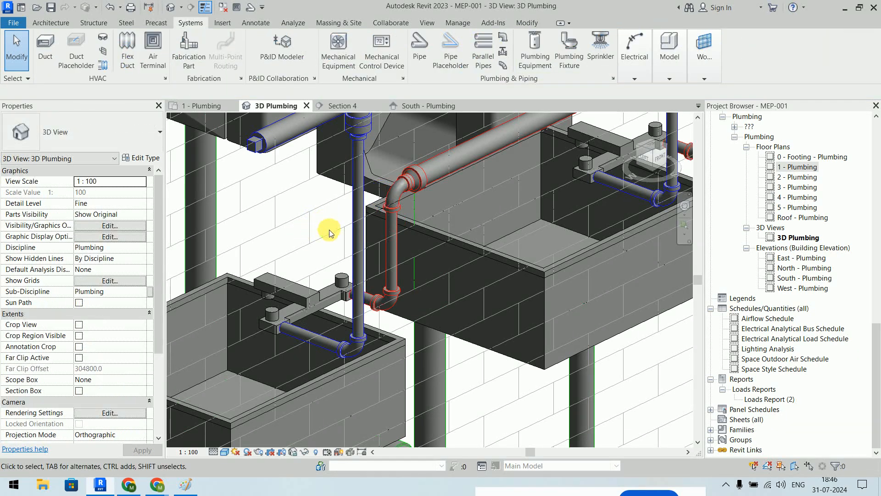
# Step: Draw the vertical cold water riser upward from its open end to above the roof, at about 24559 mm elevation, in the South - Plumbing elevation
pyautogui.scroll(-4, 329, 232)
pyautogui.keyDown('shift'); pyautogui.moveTo(539, 250); pyautogui.dragTo(467, 299, button='middle'); pyautogui.keyUp('shift')
pyautogui.hotkey('ctrl', 'Tab')
pyautogui.hotkey('ctrl', 'Tab')
pyautogui.scroll(-3, 537, 242)
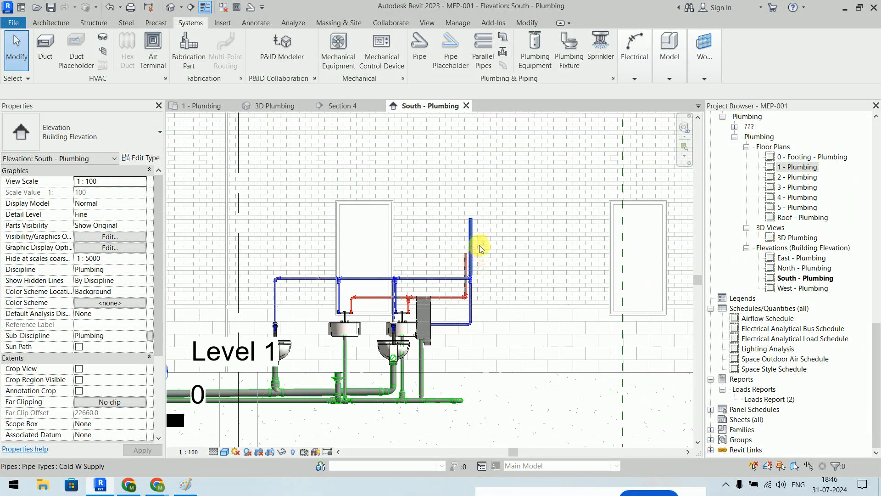
pyautogui.scroll(-4, 474, 262)
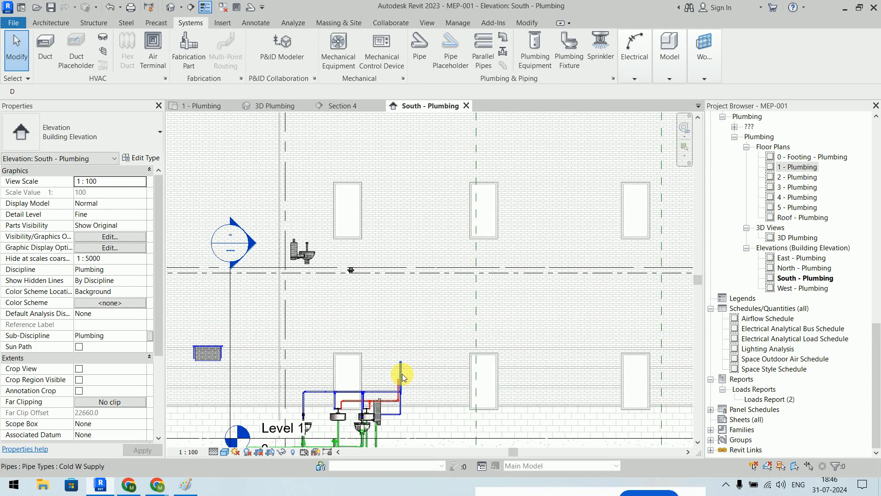
pyautogui.click(402, 376)
pyautogui.rightClick(403, 362)
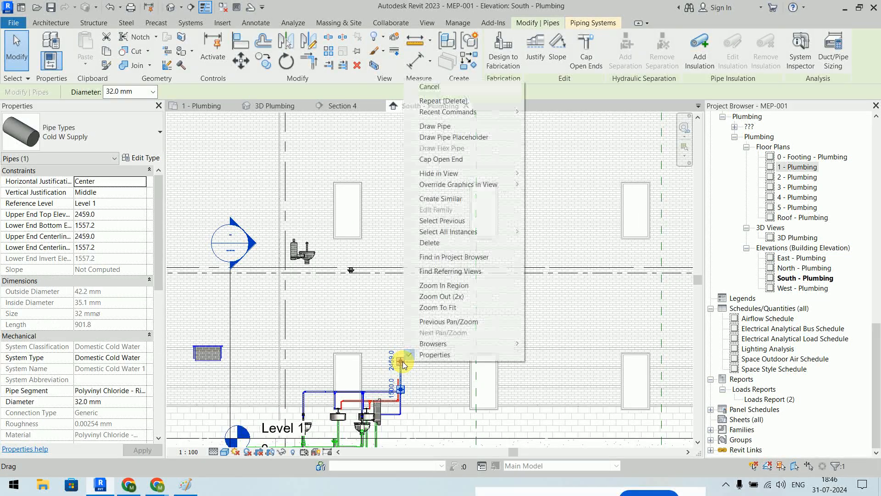
pyautogui.click(462, 127)
pyautogui.scroll(-4, 403, 207)
pyautogui.moveTo(412, 170); pyautogui.dragTo(388, 379, button='middle')
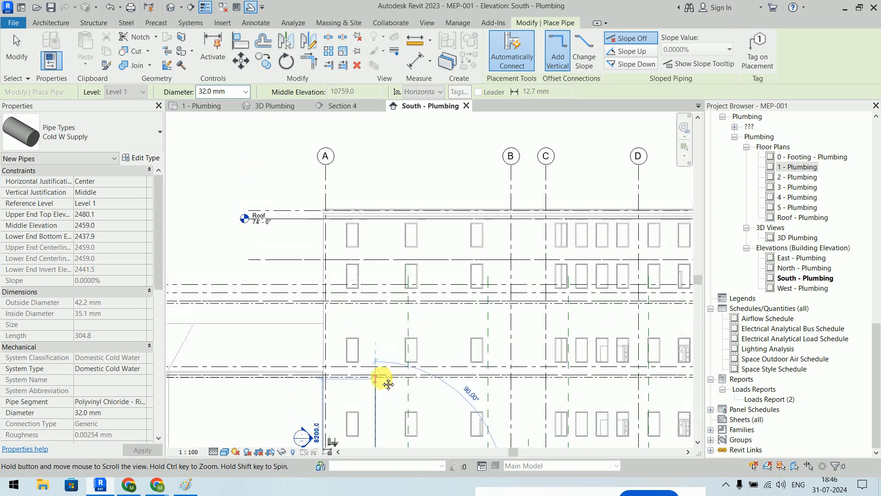
pyautogui.click(375, 198)
pyautogui.press('Escape')
pyautogui.press('Escape')
# Step: Set the diameter of the tall vertical cold water riser to 50 mm
pyautogui.moveTo(392, 378); pyautogui.dragTo(428, 96, button='middle')
pyautogui.scroll(10, 414, 214)
pyautogui.moveTo(412, 166); pyautogui.dragTo(429, 246, button='middle')
pyautogui.scroll(2, 429, 247)
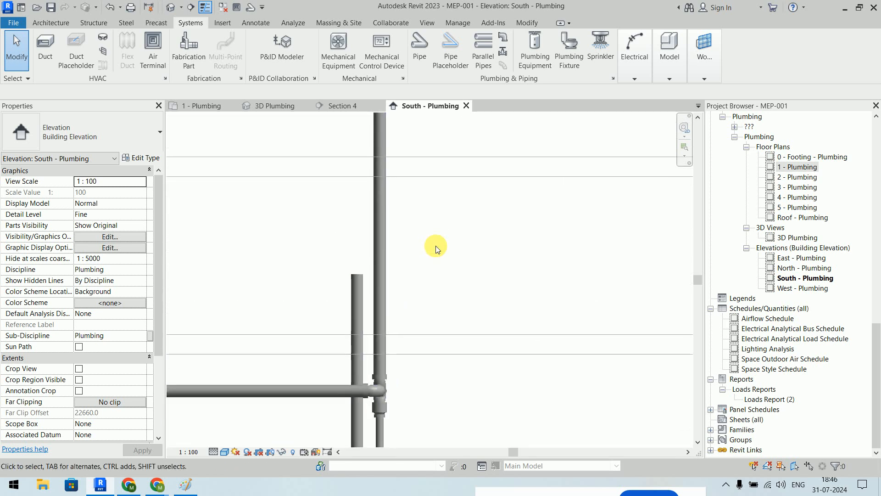
pyautogui.click(394, 196)
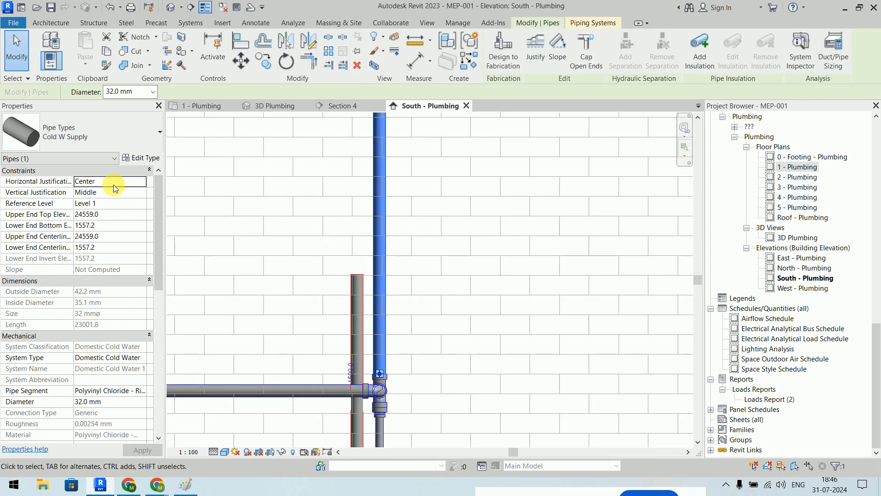
pyautogui.click(154, 92)
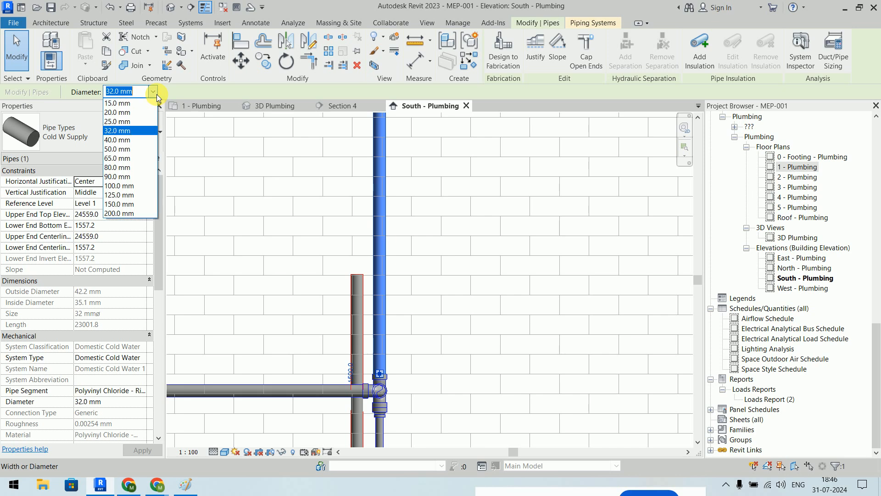
pyautogui.click(129, 149)
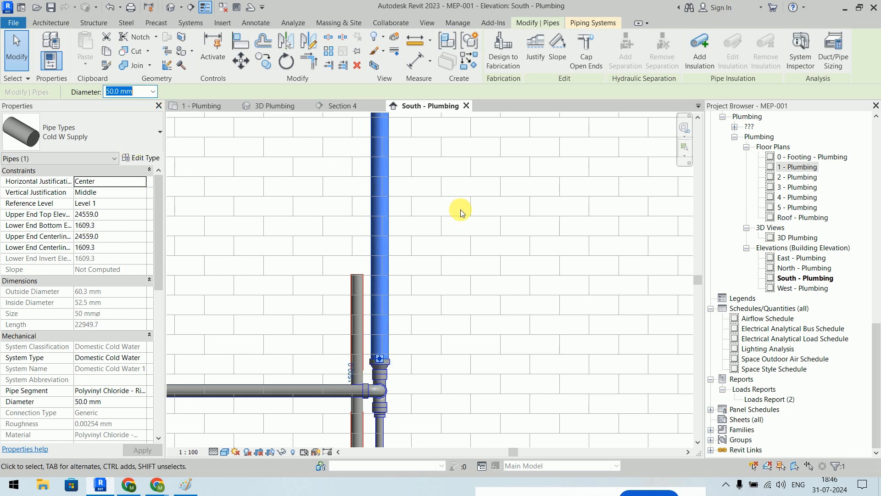
pyautogui.click(497, 219)
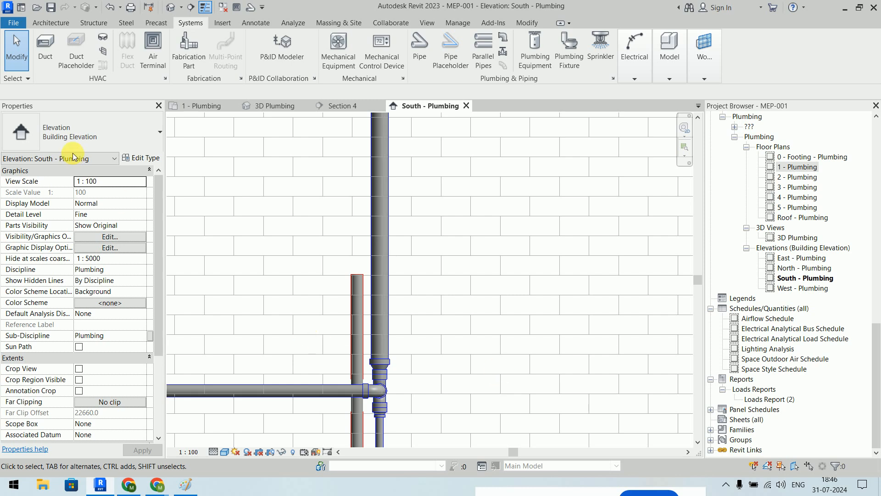
# Step: Inspect the hot and cold water piping in 3D and return to the washroom on the 1 - Plumbing floor plan
pyautogui.click(275, 106)
pyautogui.keyDown('shift'); pyautogui.moveTo(586, 229); pyautogui.dragTo(447, 236, button='middle'); pyautogui.keyUp('shift')
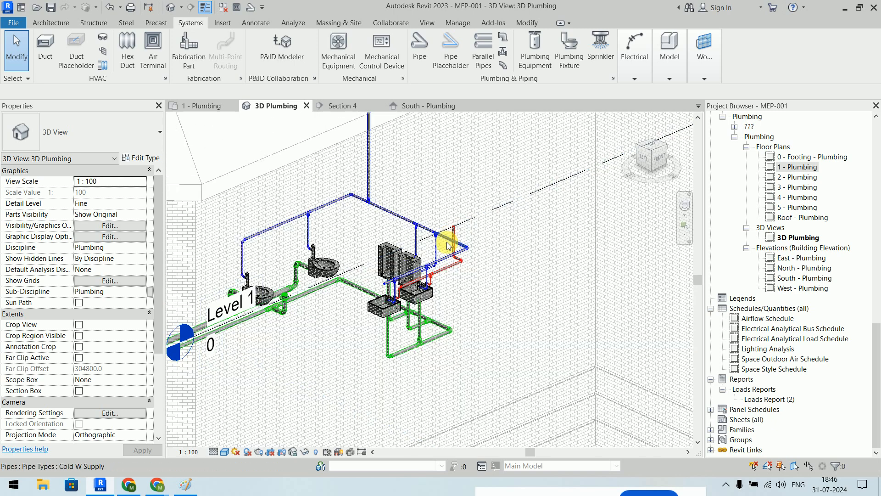
pyautogui.scroll(5, 447, 240)
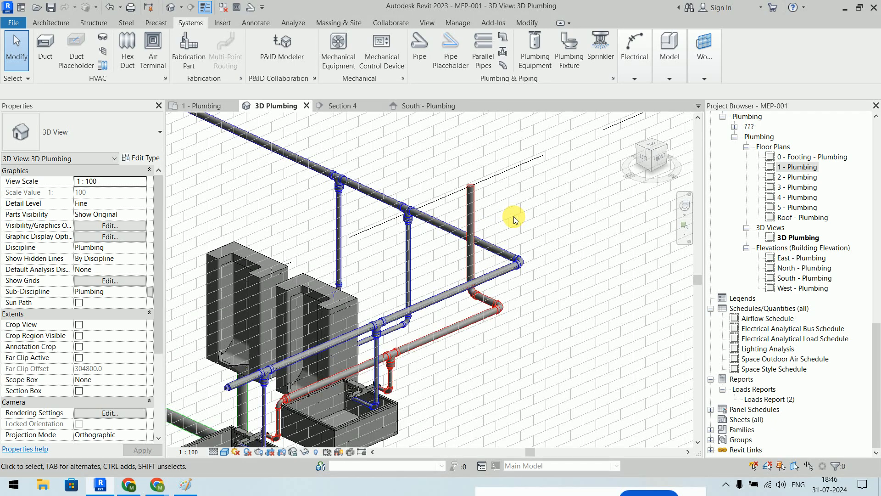
pyautogui.doubleClick(801, 168)
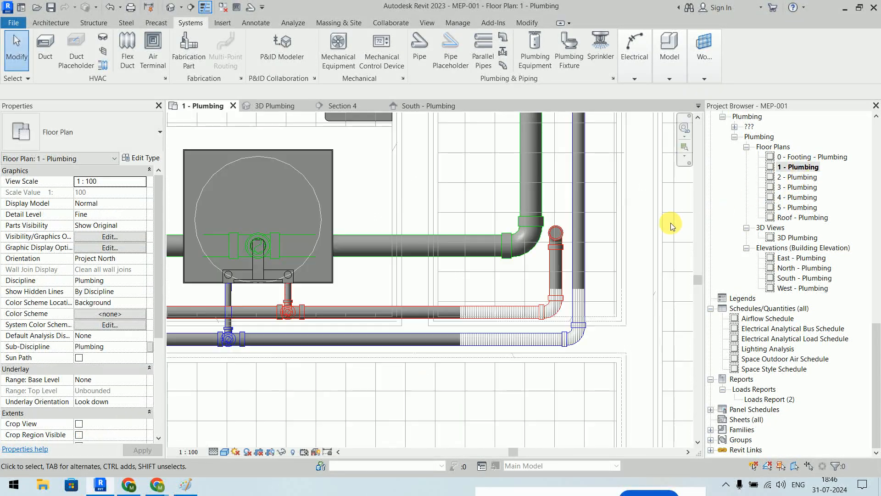
pyautogui.scroll(-3, 593, 252)
pyautogui.scroll(-2, 585, 220)
pyautogui.moveTo(585, 219); pyautogui.dragTo(598, 331, button='middle')
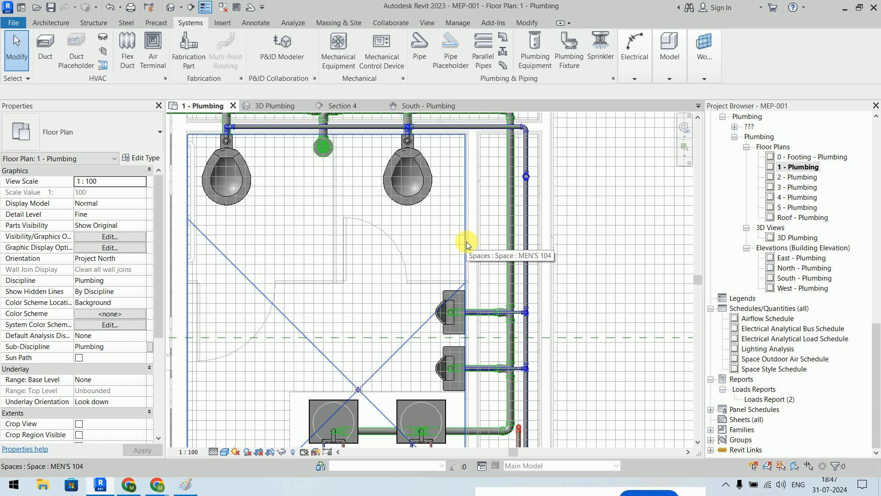
# Step: Start placing plumbing equipment, agree to load a family, and go up from the Sinks folder to the US family library
pyautogui.click(538, 46)
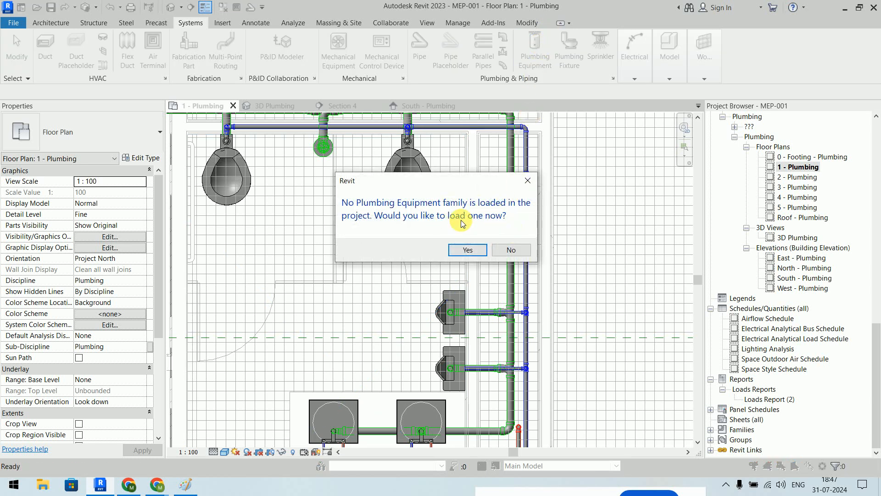
pyautogui.click(467, 251)
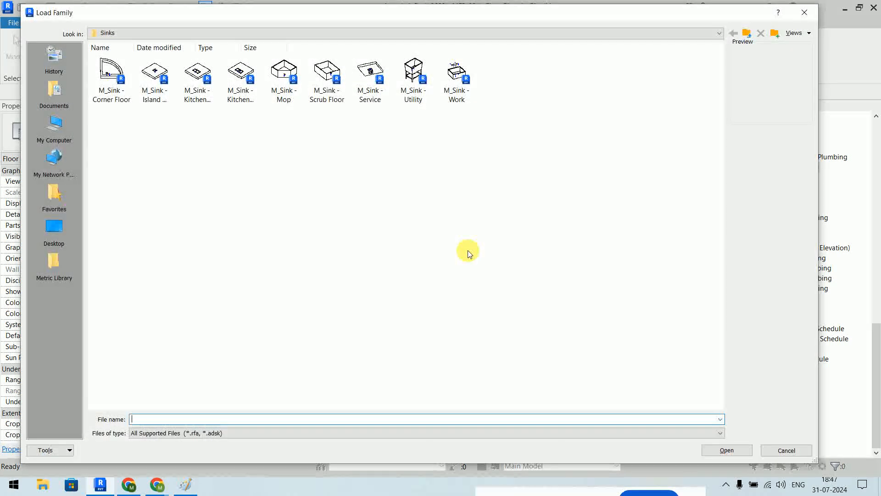
pyautogui.click(747, 35)
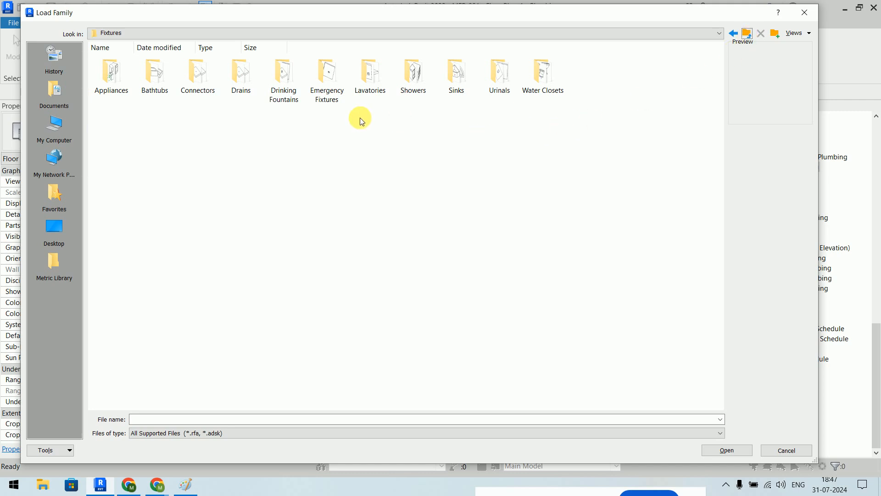
pyautogui.doubleClick(114, 88)
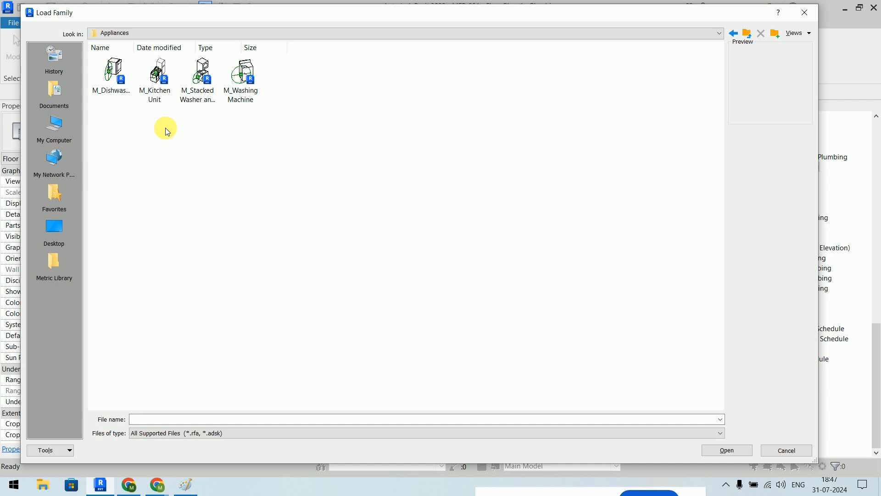
pyautogui.click(746, 34)
pyautogui.click(747, 37)
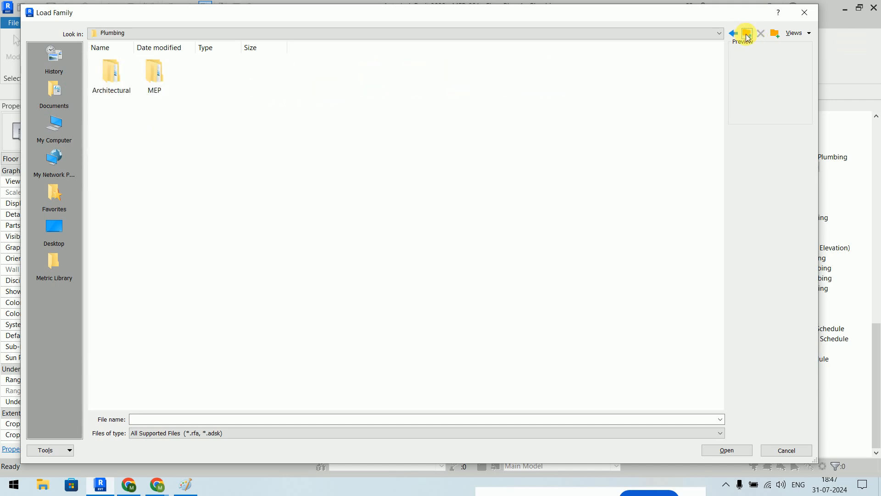
pyautogui.click(748, 36)
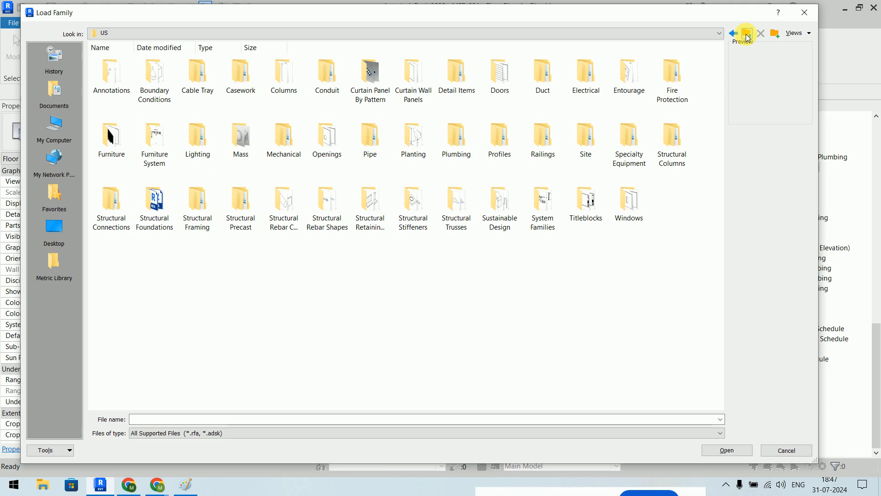
# Step: Look through the Mechanical MEP library's boiler, tank and condenser families, and return to the US family library
pyautogui.doubleClick(276, 140)
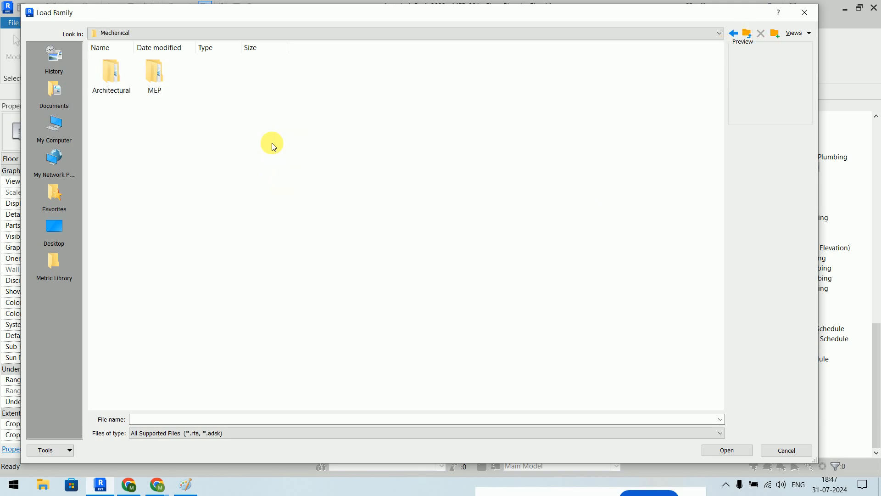
pyautogui.doubleClick(166, 85)
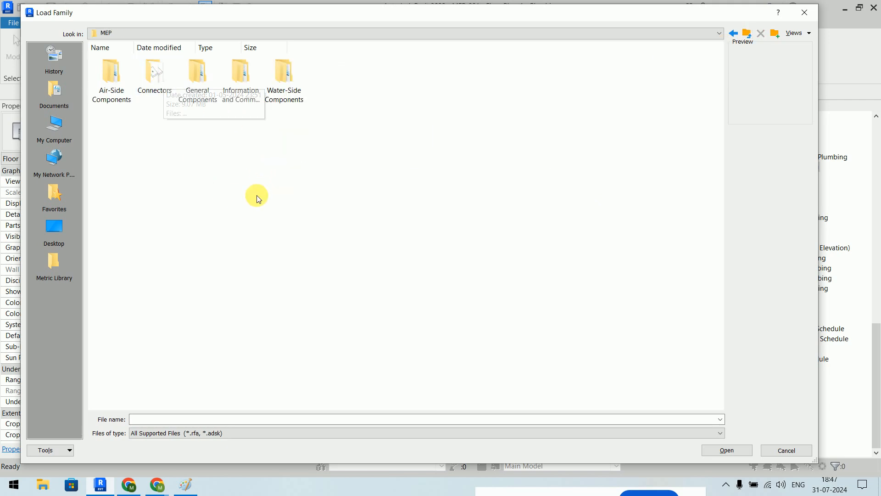
pyautogui.doubleClick(296, 92)
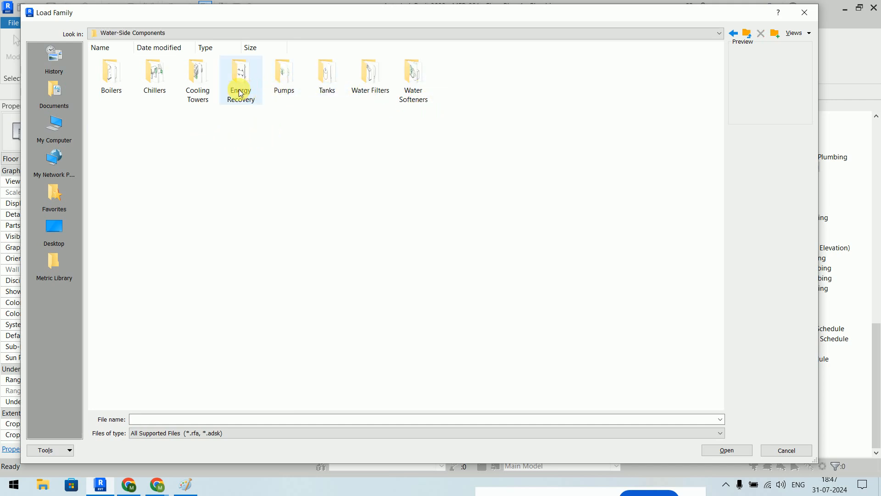
pyautogui.doubleClick(107, 77)
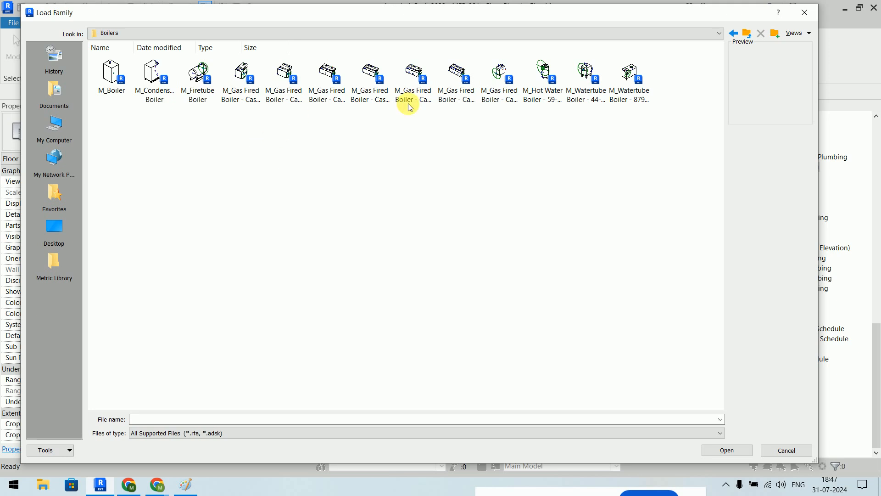
pyautogui.click(749, 34)
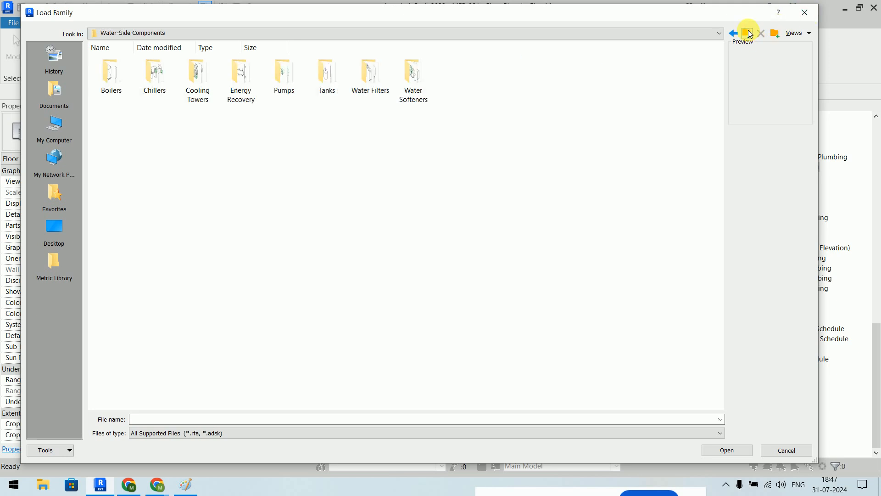
pyautogui.doubleClick(324, 71)
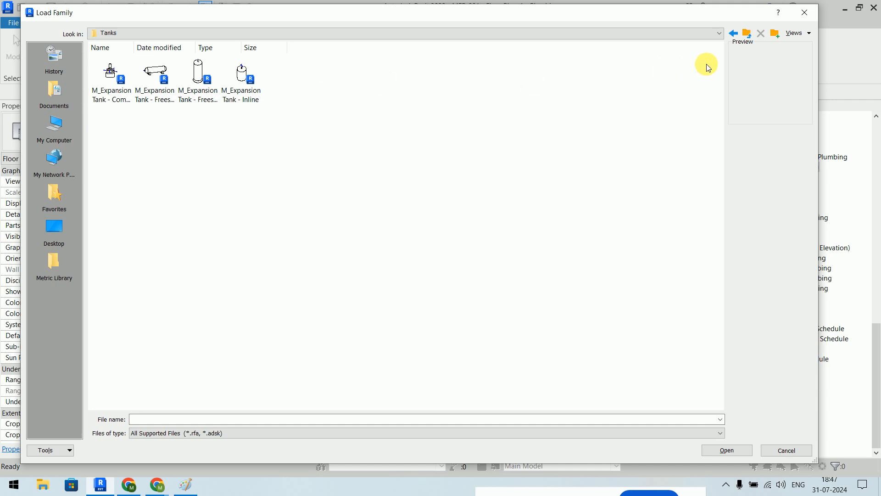
pyautogui.click(757, 39)
pyautogui.click(753, 36)
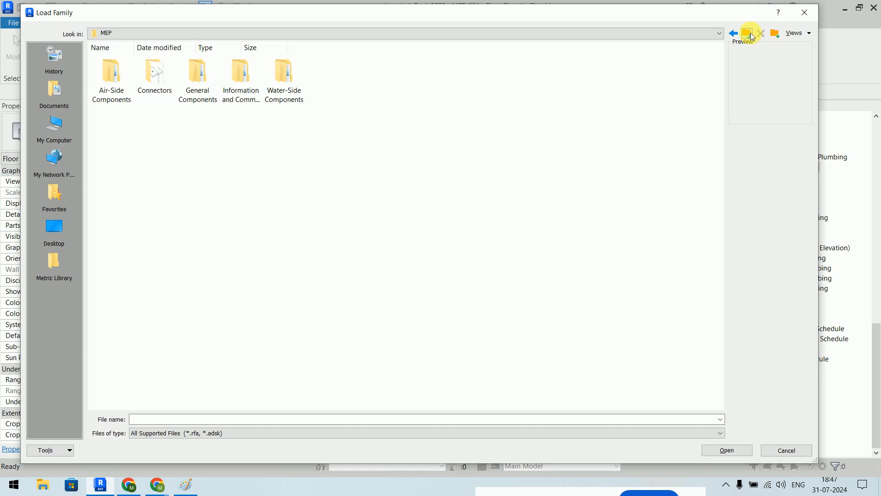
pyautogui.doubleClick(191, 87)
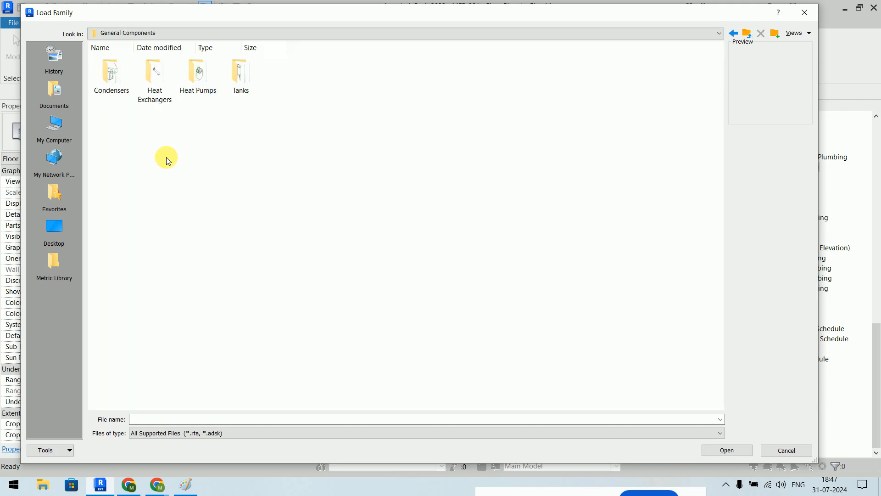
pyautogui.doubleClick(114, 89)
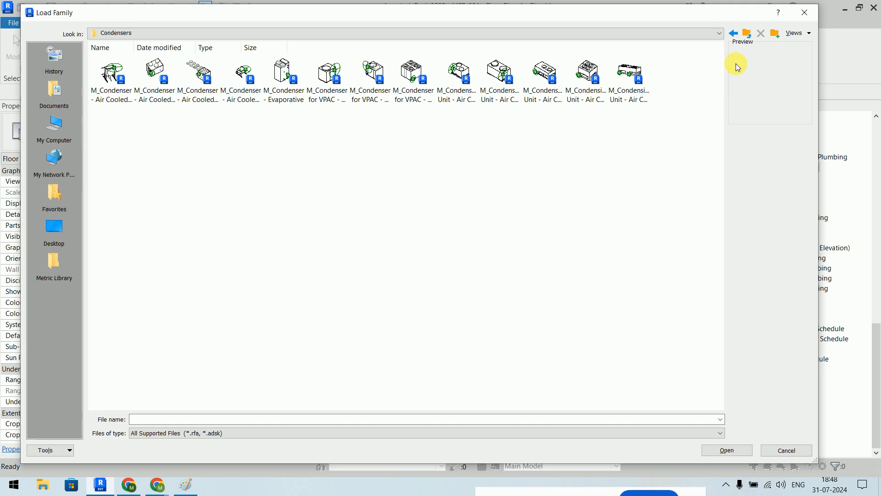
pyautogui.click(753, 34)
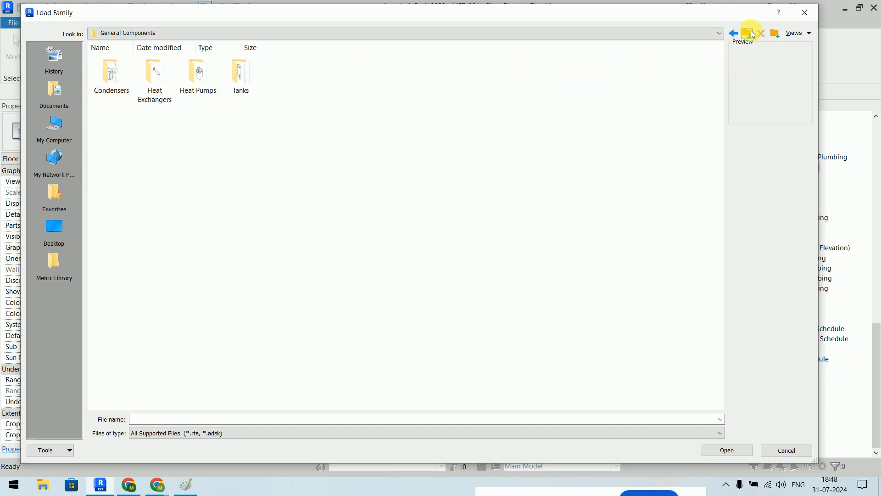
pyautogui.click(752, 34)
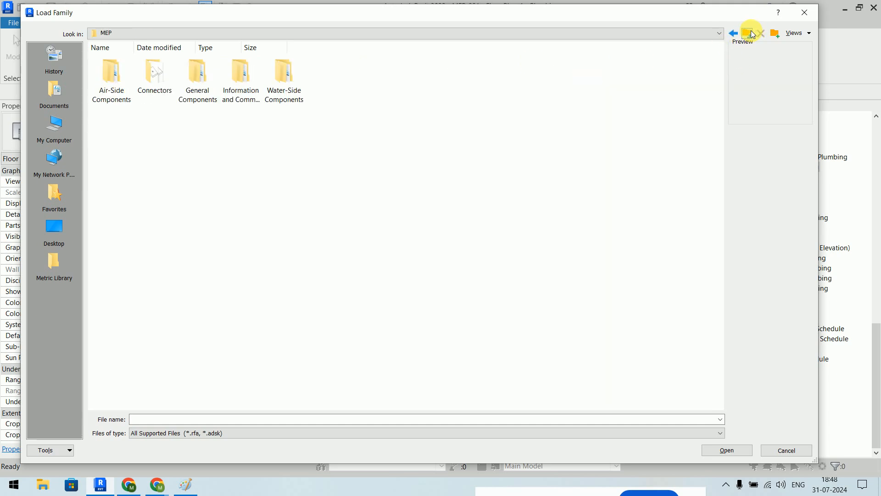
pyautogui.click(753, 34)
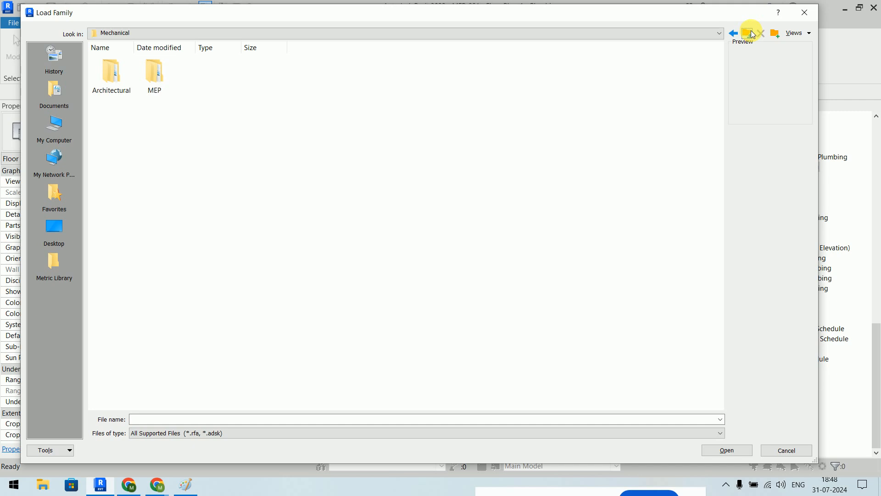
pyautogui.click(753, 35)
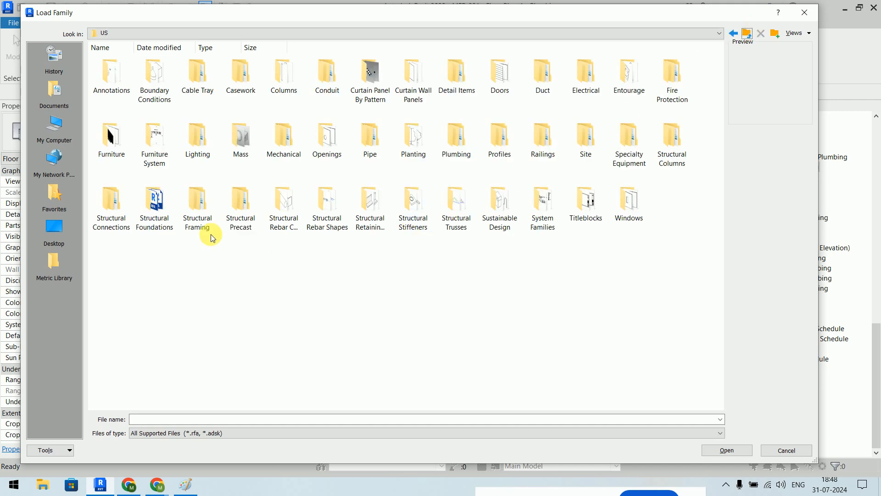
# Step: Open the Water Heaters folder under Plumbing, MEP, Equipment and enlarge the family thumbnails
pyautogui.doubleClick(456, 138)
pyautogui.doubleClick(147, 87)
pyautogui.click(121, 90)
pyautogui.doubleClick(121, 91)
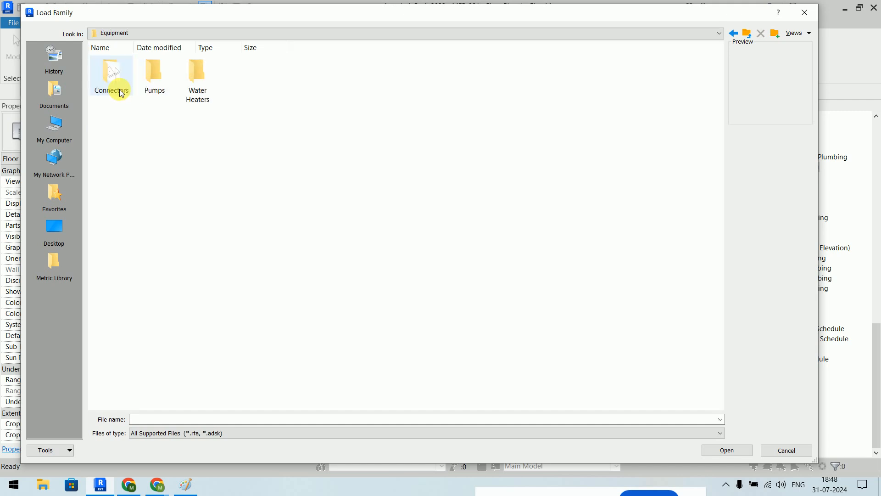
pyautogui.doubleClick(207, 90)
pyautogui.rightClick(209, 91)
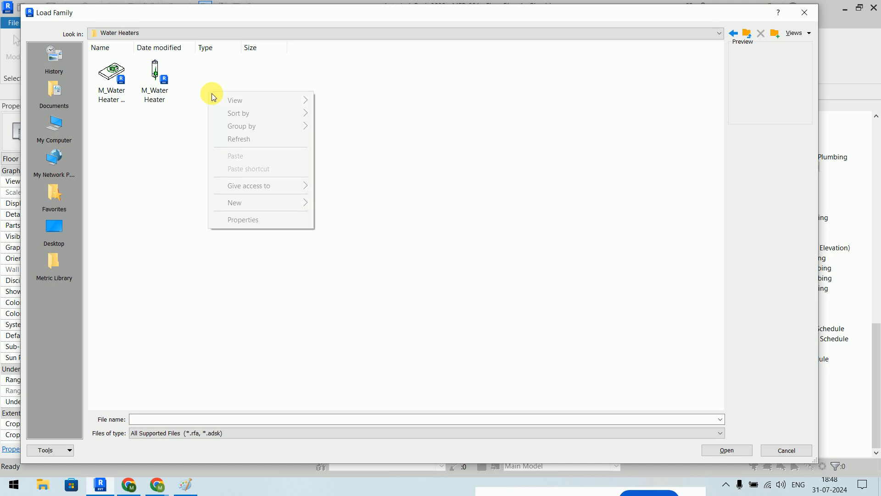
pyautogui.moveTo(235, 100)
pyautogui.click(363, 102)
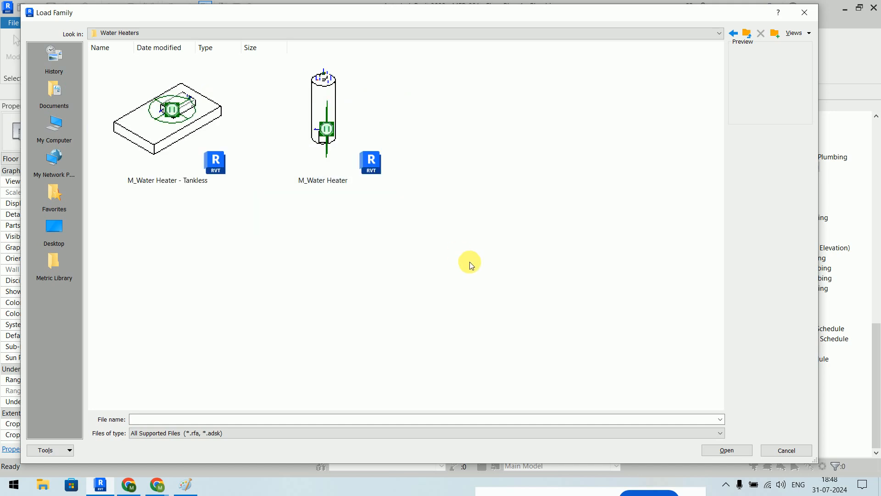
# Step: Load the M_Water Heater family into the project instead of the tankless version
pyautogui.click(205, 200)
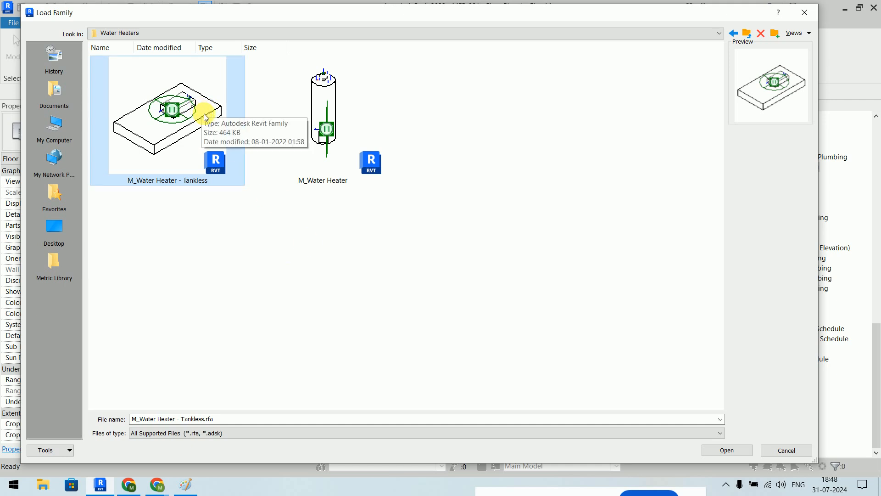
pyautogui.click(321, 128)
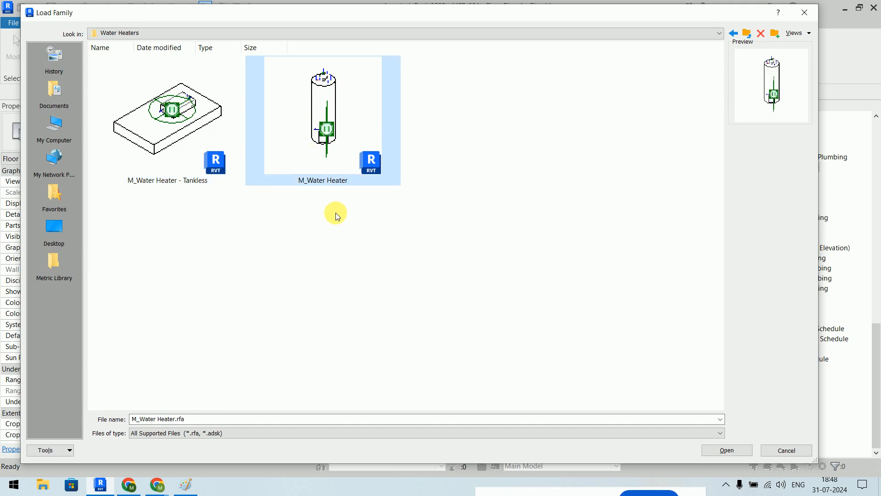
pyautogui.click(755, 450)
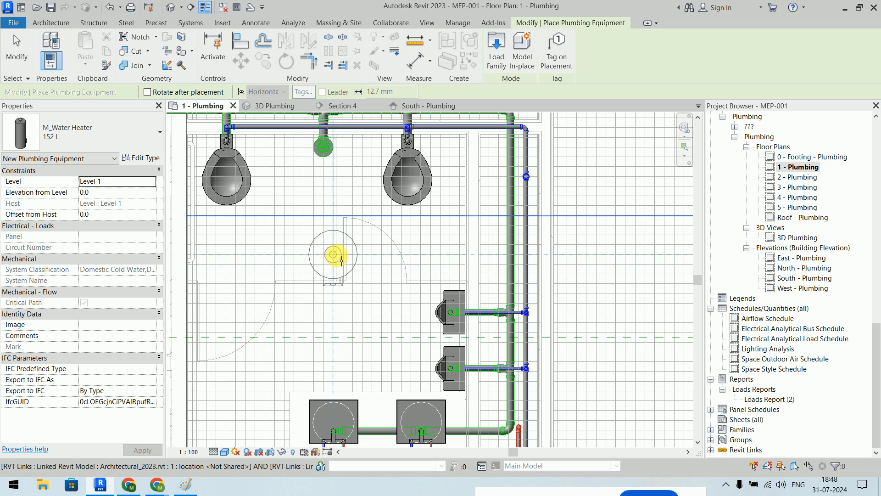
# Step: Place one 152 L M_Water Heater on Level 1 in the open washroom area west of the urinals, its box facing the toilet partition
pyautogui.scroll(3, 340, 260)
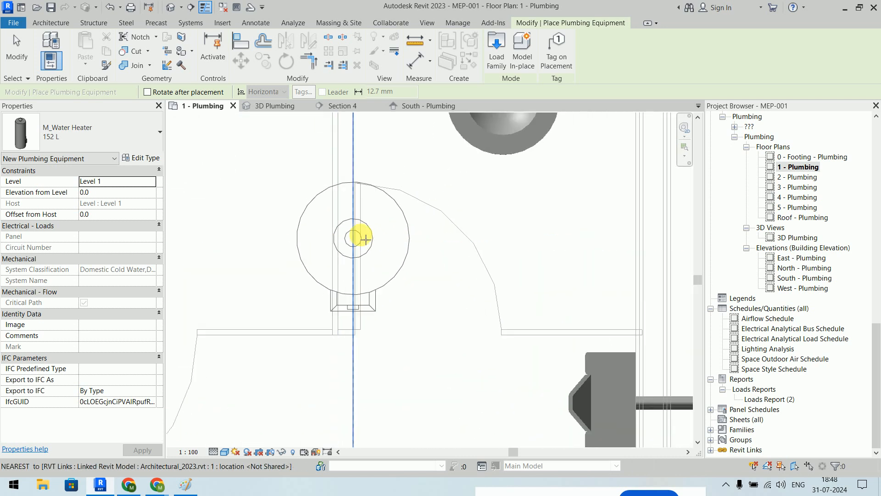
pyautogui.scroll(-3, 382, 235)
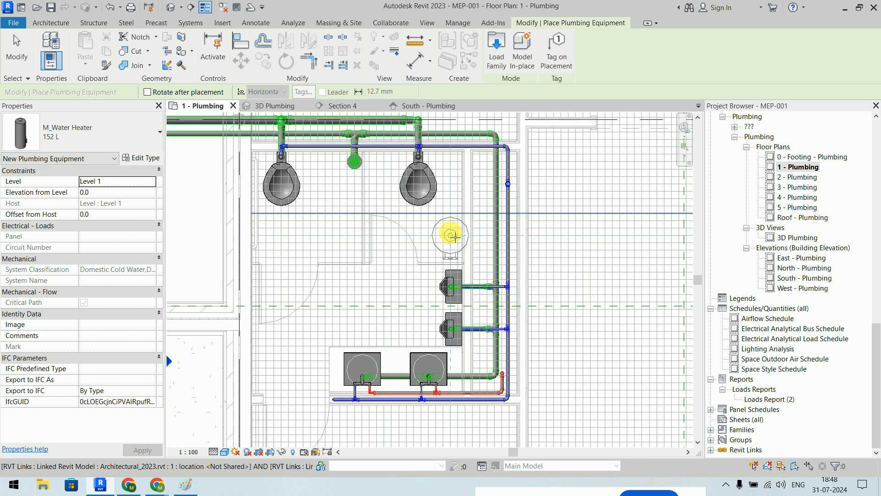
pyautogui.scroll(4, 445, 239)
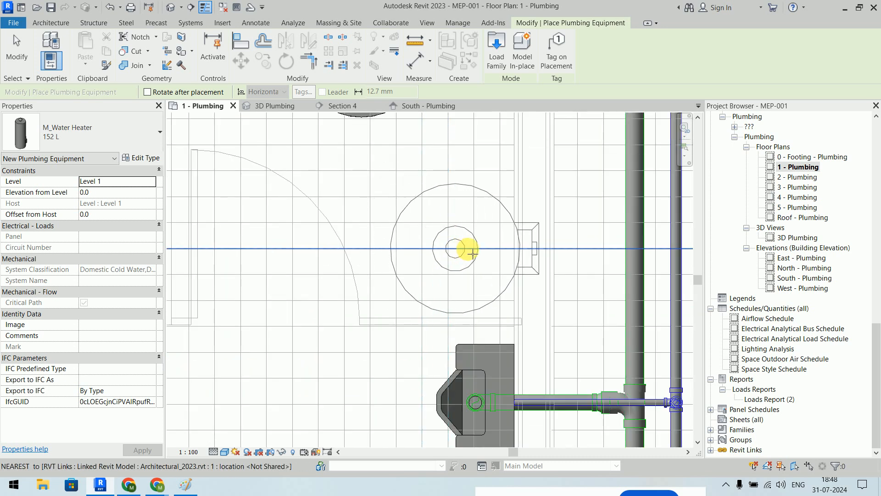
pyautogui.moveTo(513, 222); pyautogui.dragTo(477, 98, button='middle')
pyautogui.scroll(-2, 308, 231)
pyautogui.moveTo(308, 230); pyautogui.dragTo(351, 258, button='middle')
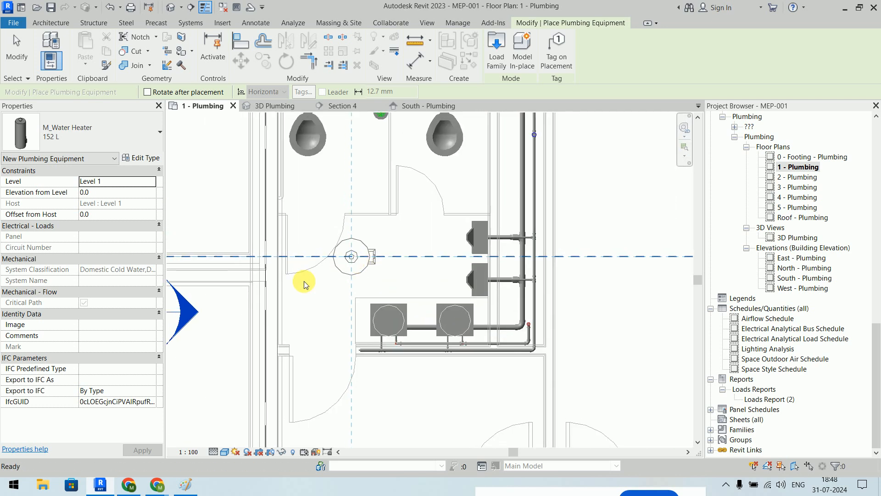
pyautogui.scroll(4, 392, 251)
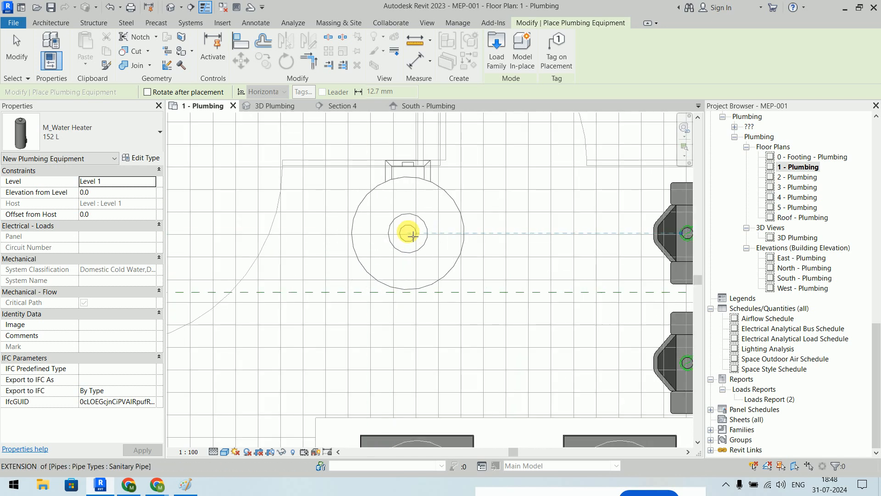
pyautogui.click(407, 257)
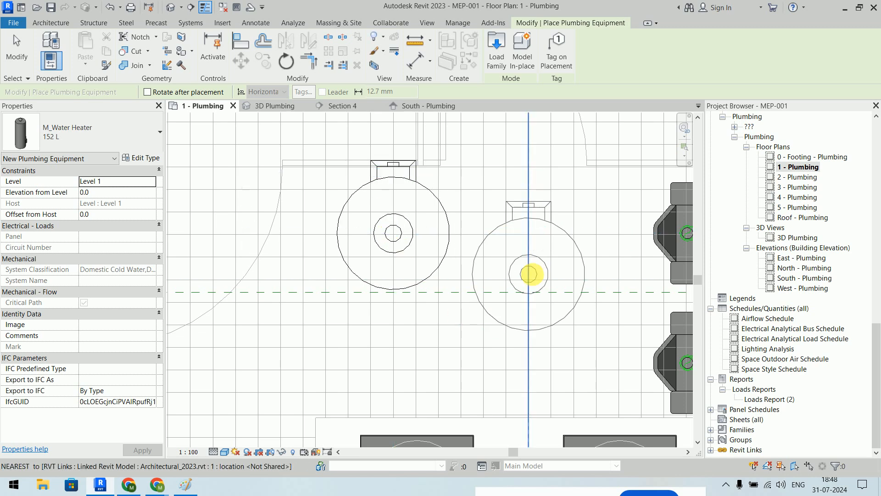
pyautogui.press('Escape')
# Step: Select the placed water heater, examine its pipe, duct and electrical connectors, and clear the selection
pyautogui.click(461, 207)
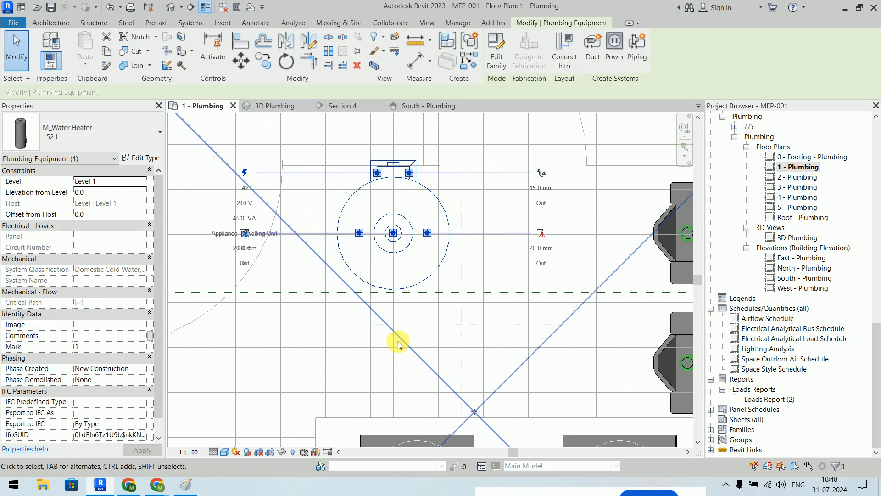
pyautogui.scroll(6, 226, 232)
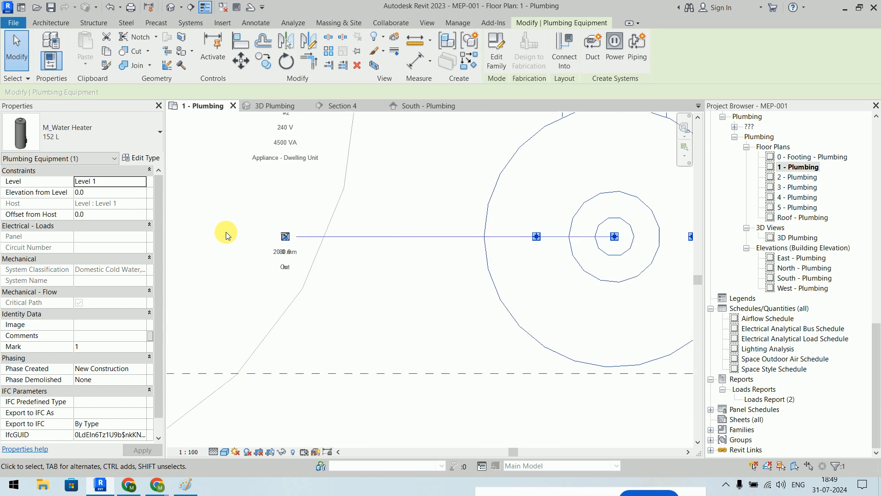
pyautogui.scroll(-6, 246, 247)
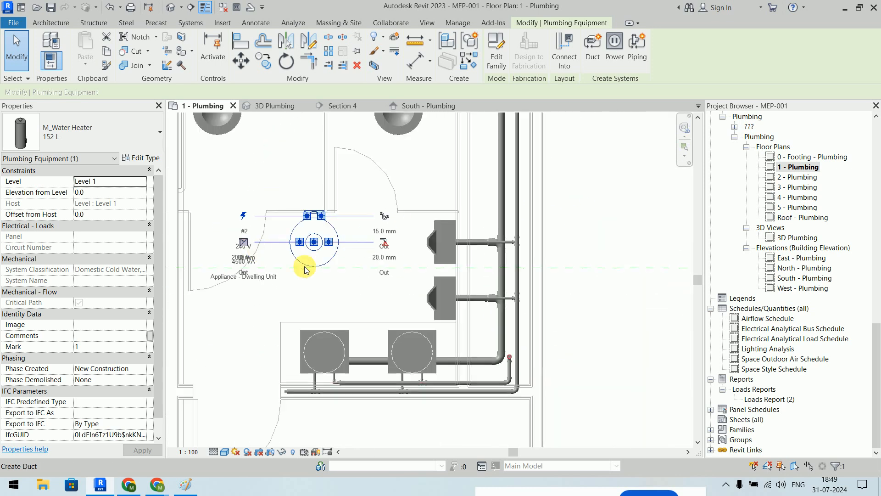
pyautogui.click(365, 282)
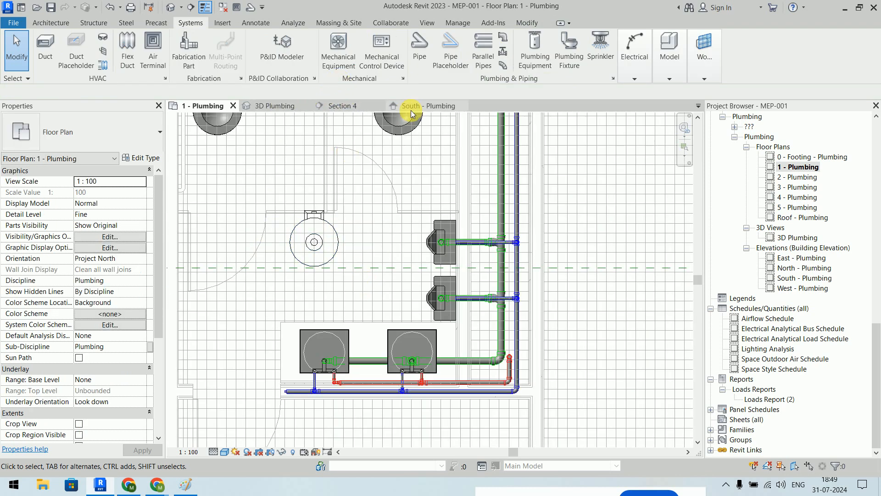
# Step: Close the 3D Plumbing view and open the South - Plumbing elevation at the water heater
pyautogui.click(306, 105)
pyautogui.click(359, 106)
pyautogui.scroll(-5, 425, 252)
pyautogui.scroll(4, 288, 363)
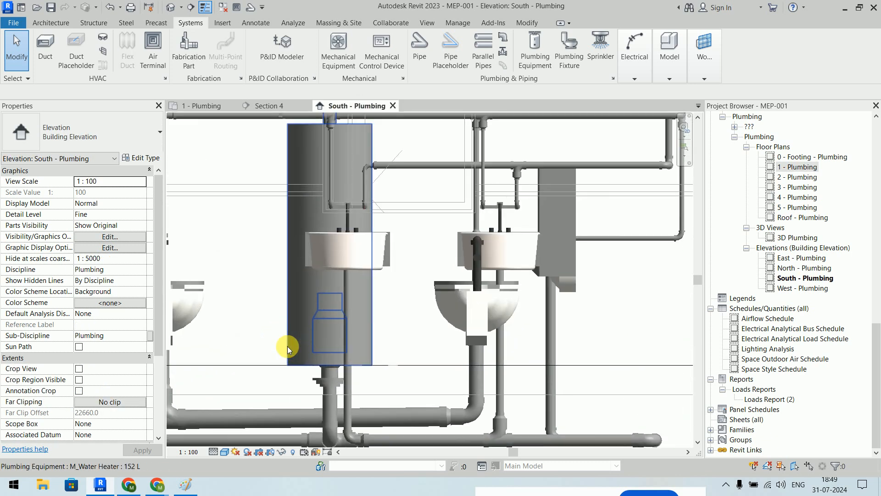
# Step: Route an 80 x 80 mm rectangular exhaust duct from the water heater's vent connector straight up, then about 6900 mm horizontally west
pyautogui.click(321, 328)
pyautogui.scroll(-4, 394, 311)
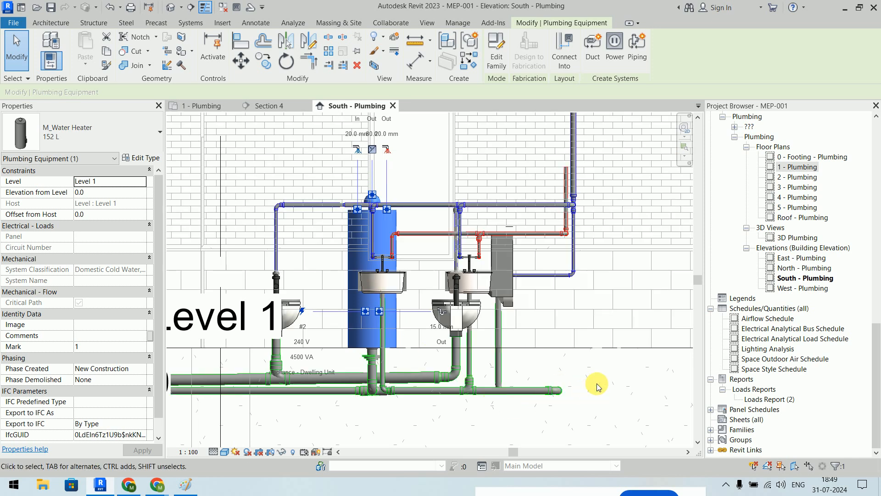
pyautogui.moveTo(413, 134); pyautogui.dragTo(420, 236, button='middle')
pyautogui.scroll(3, 367, 265)
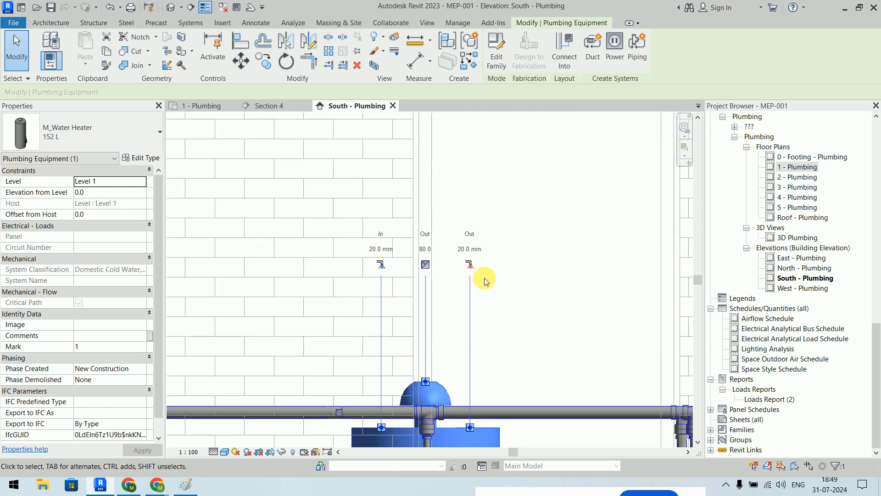
pyautogui.click(426, 266)
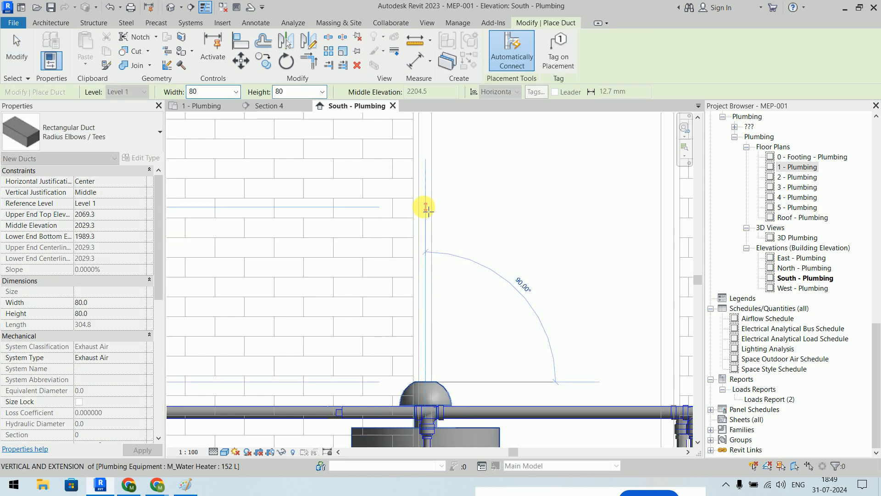
pyautogui.scroll(-4, 404, 204)
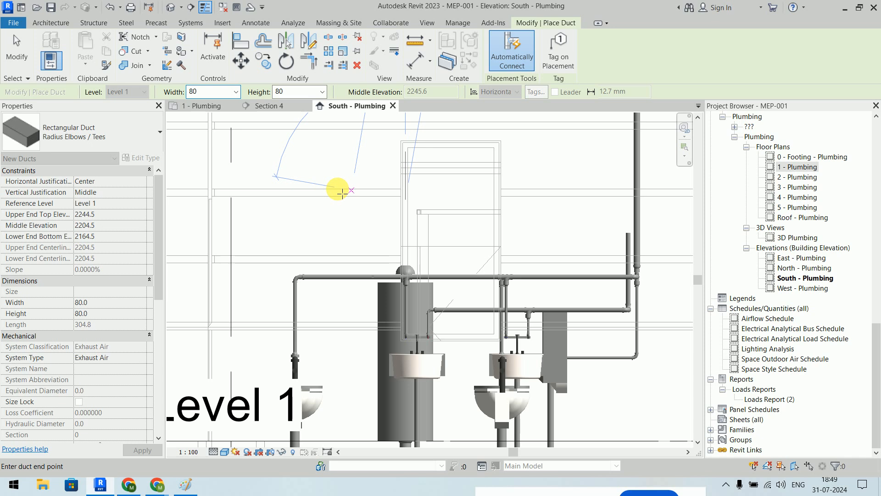
pyautogui.scroll(-2, 203, 201)
pyautogui.moveTo(204, 201); pyautogui.dragTo(523, 250, button='middle')
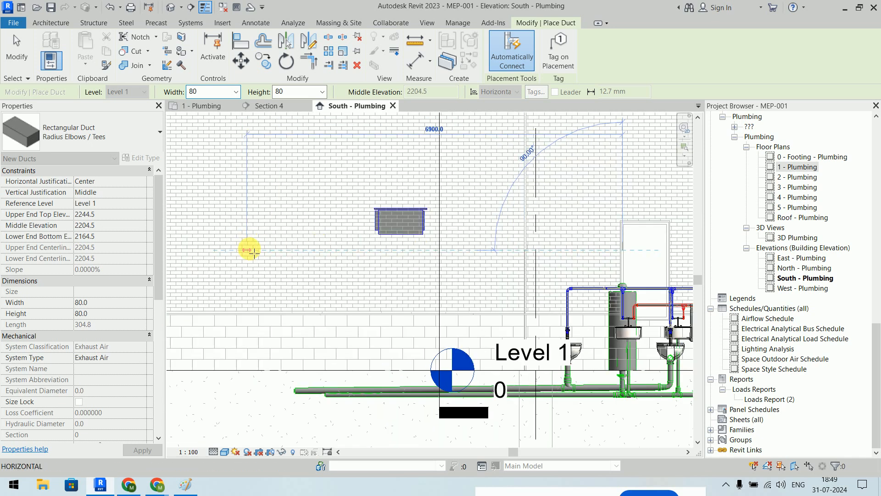
pyautogui.click(251, 250)
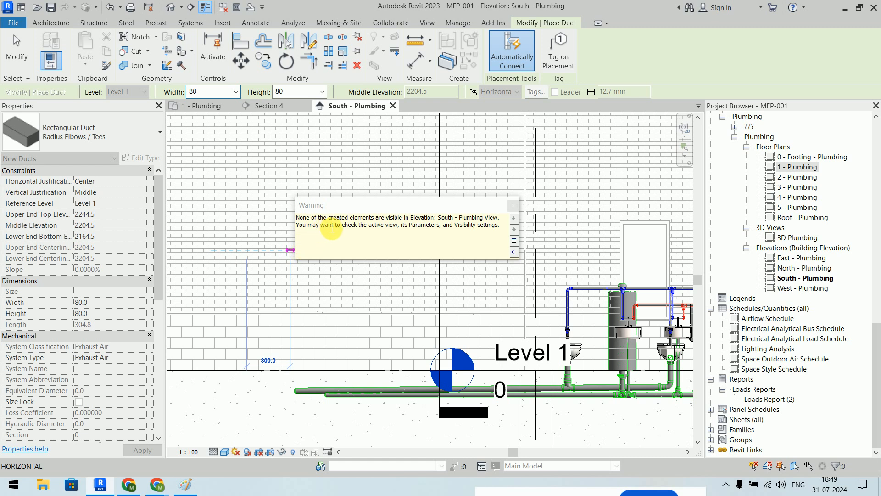
pyautogui.press('Escape')
pyautogui.press('Escape')
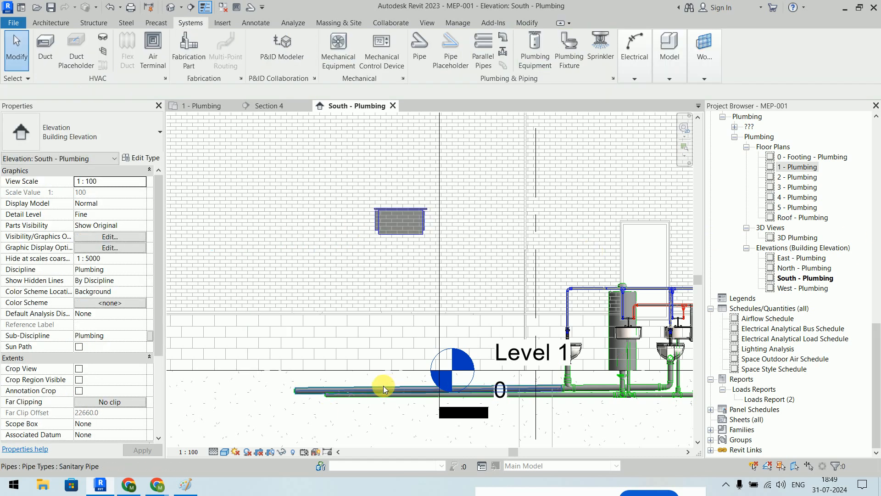
# Step: Check the Level 1 plumbing plan, then reopen the 3D Plumbing view and inspect the water heater among the washroom piping
pyautogui.scroll(-3, 429, 296)
pyautogui.click(208, 107)
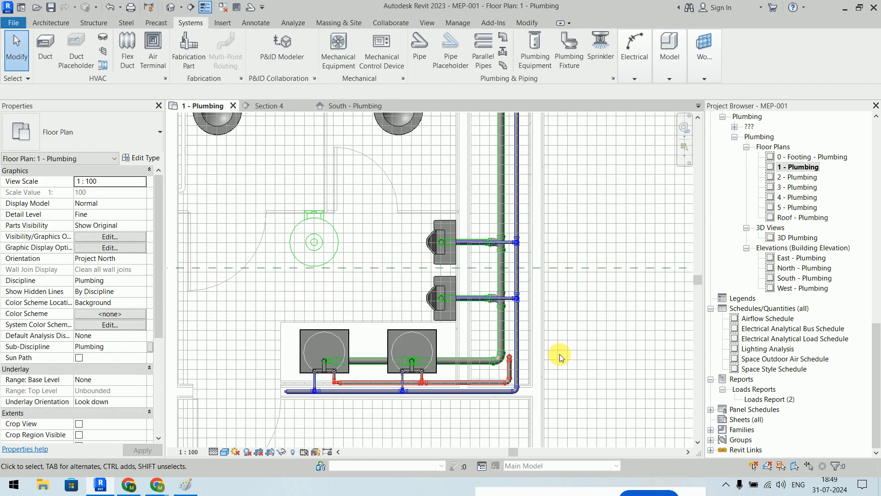
pyautogui.moveTo(530, 269); pyautogui.dragTo(540, 385, button='middle')
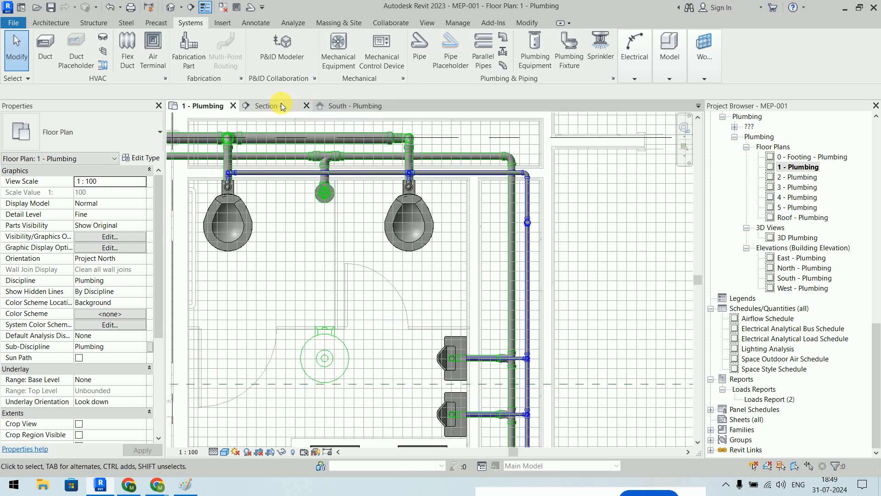
pyautogui.click(792, 238)
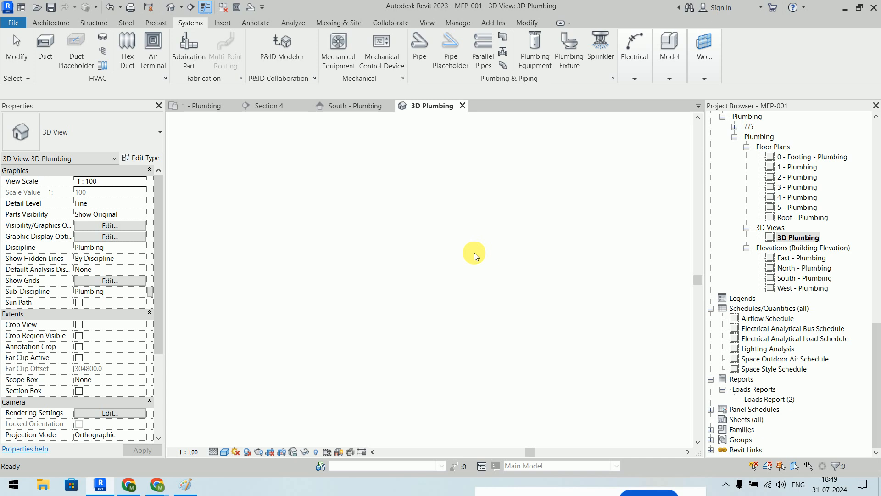
pyautogui.scroll(10, 418, 328)
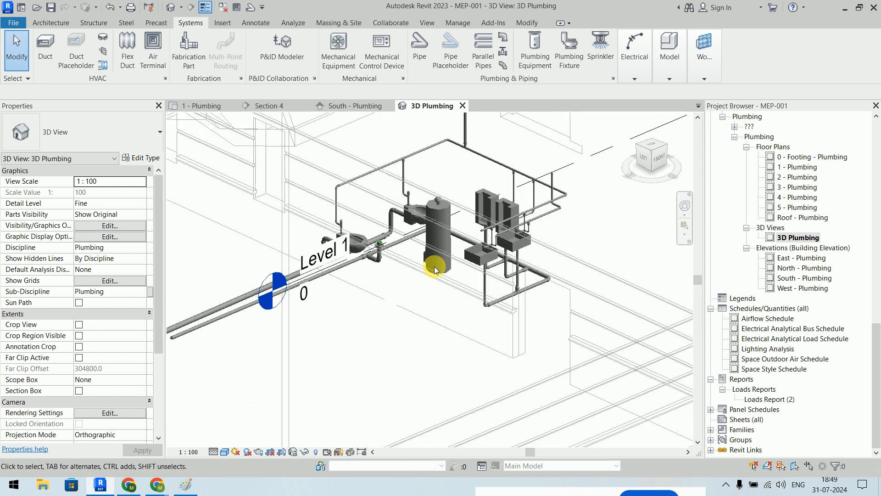
pyautogui.moveTo(456, 197); pyautogui.dragTo(451, 254, button='middle')
pyautogui.moveTo(335, 287)
pyautogui.keyDown('shift'); pyautogui.mouseDown(button='middle')
pyautogui.moveTo(505, 259)
pyautogui.moveTo(465, 356)
pyautogui.moveTo(526, 89)
pyautogui.mouseUp(button='middle'); pyautogui.keyUp('shift')
pyautogui.moveTo(452, 255); pyautogui.dragTo(434, 98, button='middle')
pyautogui.moveTo(388, 221)
pyautogui.keyDown('shift'); pyautogui.mouseDown(button='middle')
pyautogui.moveTo(541, 241)
pyautogui.moveTo(394, 292)
pyautogui.mouseUp(button='middle'); pyautogui.keyUp('shift')
pyautogui.scroll(8, 502, 276)
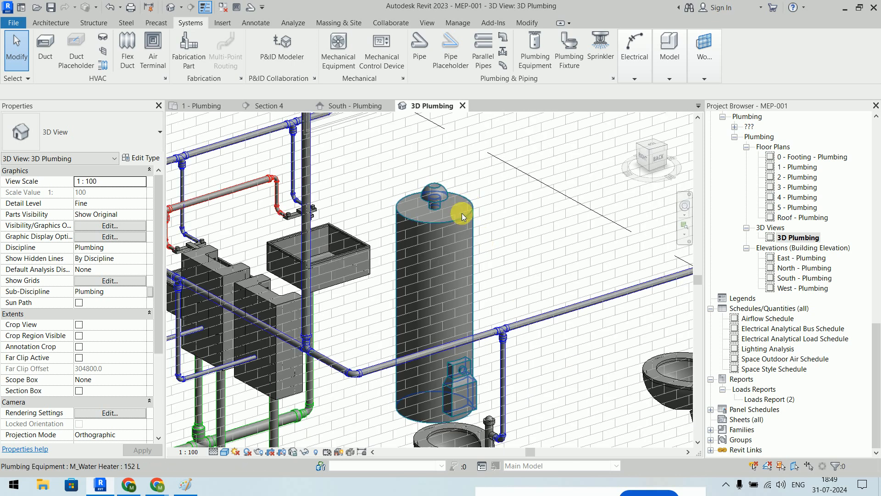
# Step: Select the water heater in 3D, review its available sizes and top connectors, keep the 152 L type and clear the selection
pyautogui.click(528, 201)
pyautogui.scroll(-2, 528, 198)
pyautogui.moveTo(527, 197); pyautogui.dragTo(452, 213, button='middle')
pyautogui.scroll(2, 452, 214)
pyautogui.click(138, 130)
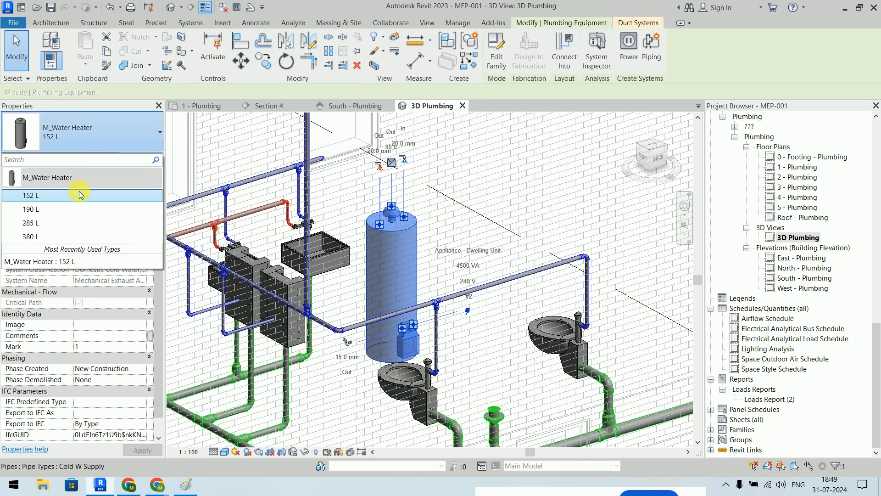
pyautogui.click(80, 142)
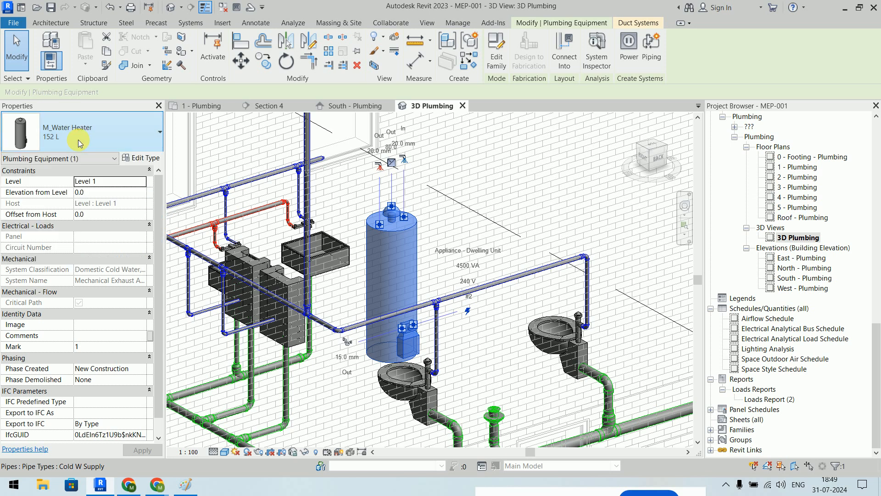
pyautogui.scroll(3, 403, 160)
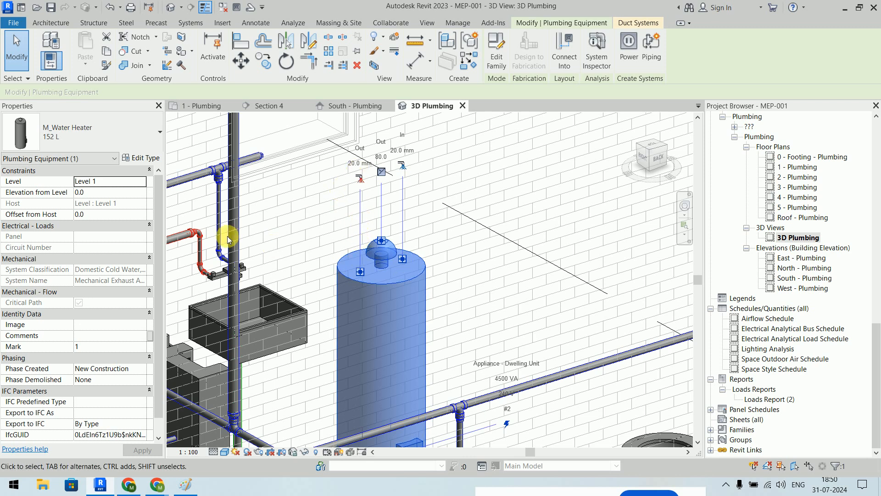
pyautogui.click(540, 218)
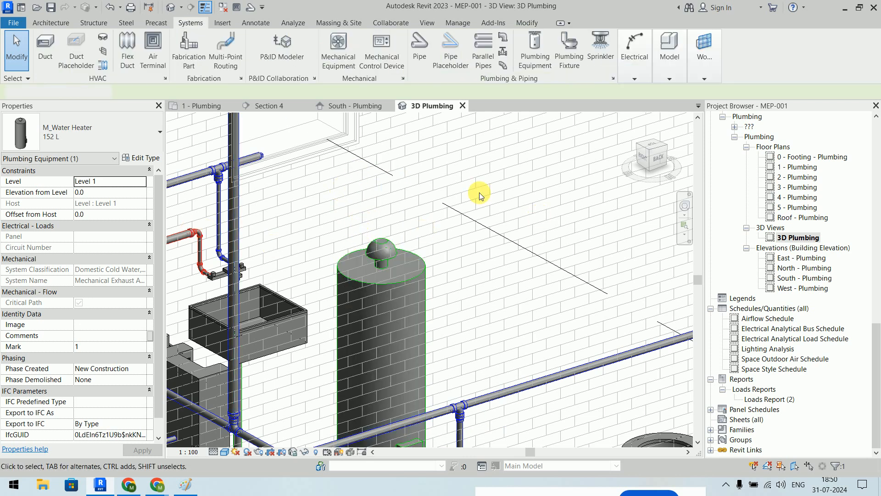
# Step: Examine the water heater's connectors against the cold and hot pipes in the South - Plumbing elevation and the Level 1 plumbing plan
pyautogui.click(361, 106)
pyautogui.scroll(-5, 485, 264)
pyautogui.moveTo(526, 238); pyautogui.dragTo(511, 256, button='middle')
pyautogui.scroll(6, 524, 263)
pyautogui.scroll(6, 428, 253)
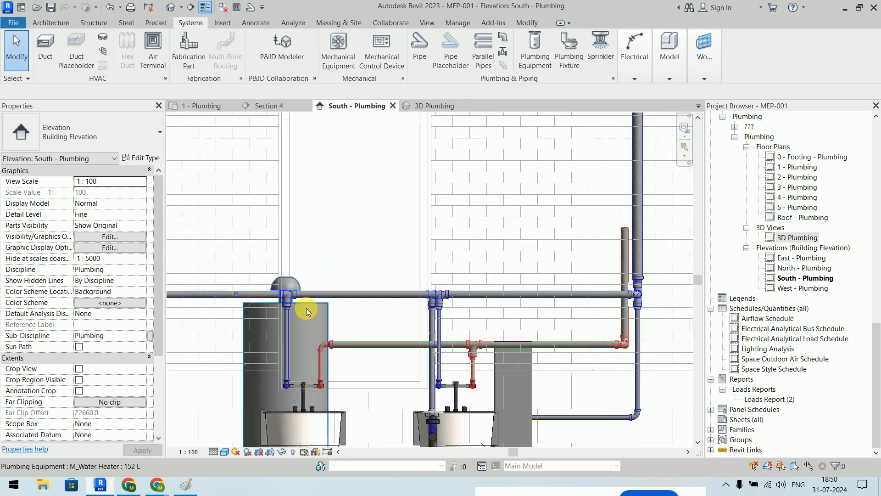
pyautogui.click(306, 308)
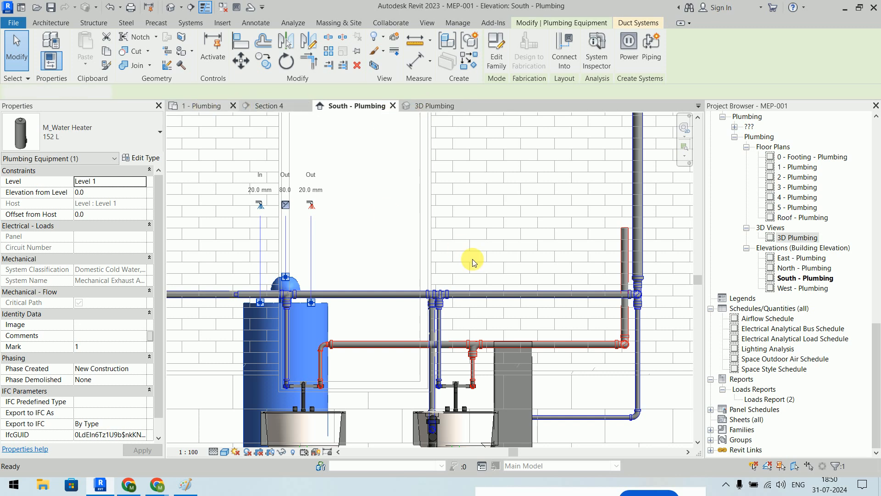
pyautogui.hotkey('ctrl', 'Tab')
pyautogui.moveTo(465, 230); pyautogui.dragTo(465, 101, button='middle')
pyautogui.moveTo(673, 219); pyautogui.dragTo(645, 331, button='middle')
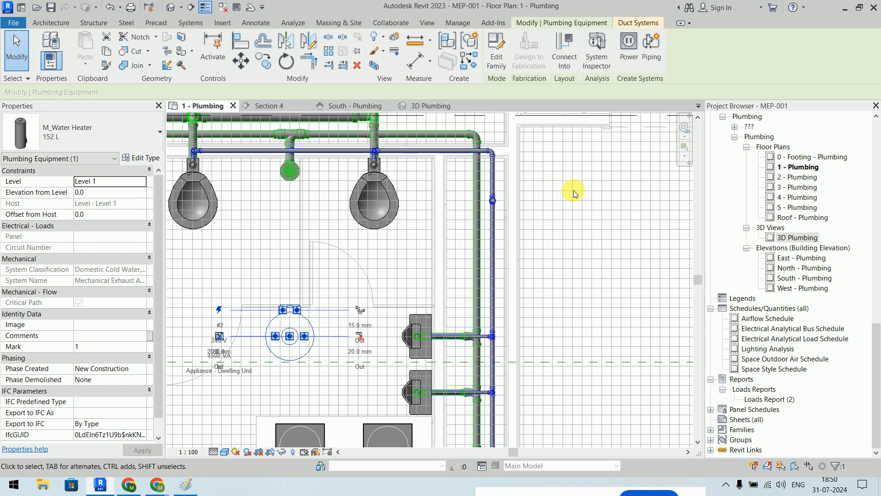
pyautogui.click(573, 192)
pyautogui.moveTo(298, 339); pyautogui.dragTo(303, 233, button='middle')
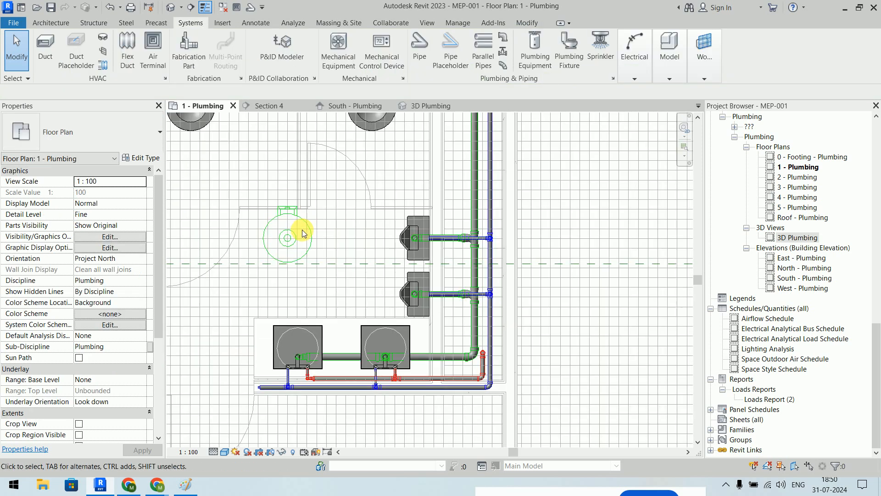
pyautogui.moveTo(508, 187); pyautogui.dragTo(531, 263, button='middle')
pyautogui.click(313, 289)
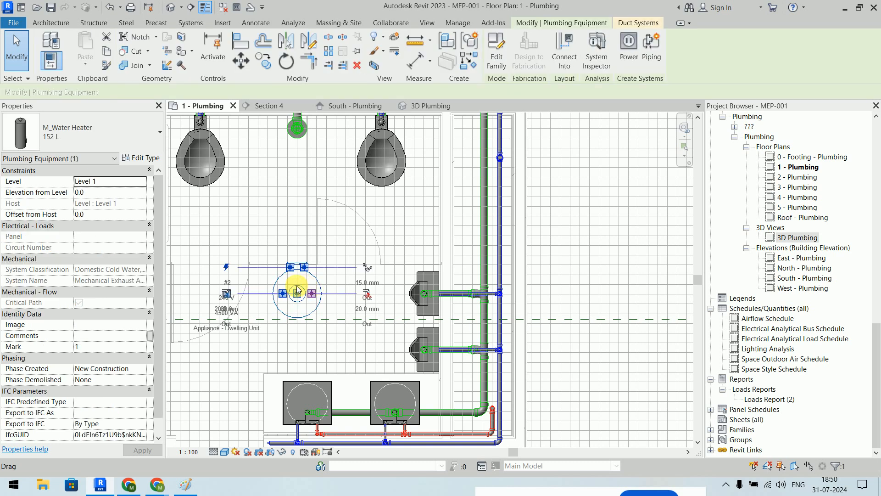
pyautogui.scroll(3, 264, 282)
pyautogui.scroll(2, 258, 286)
pyautogui.moveTo(305, 335); pyautogui.dragTo(372, 267, button='middle')
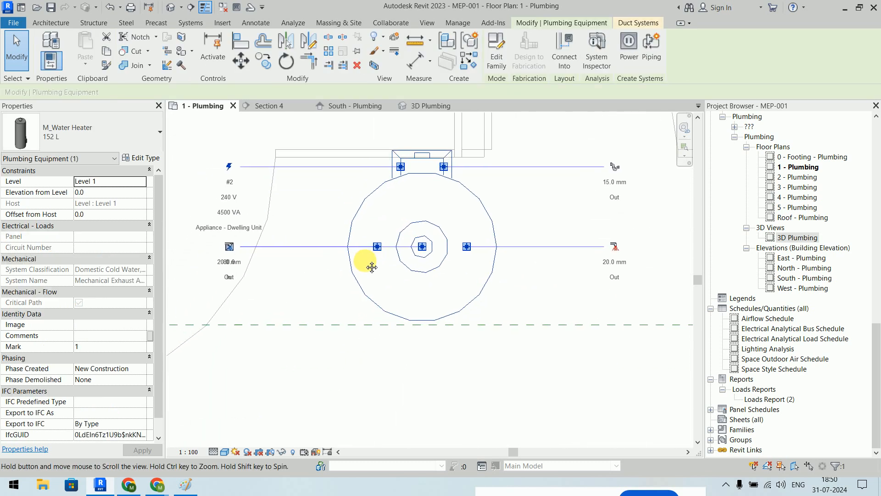
pyautogui.click(230, 248)
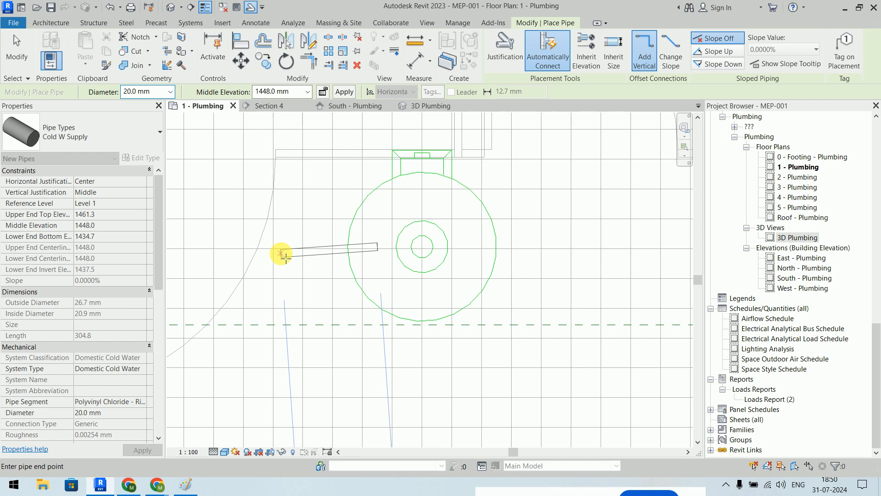
pyautogui.press('Escape')
pyautogui.press('Escape')
pyautogui.scroll(-5, 345, 275)
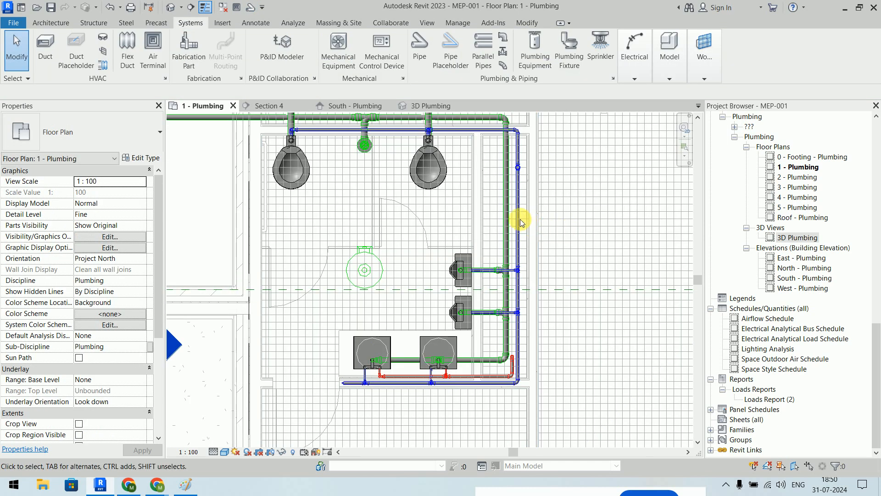
pyautogui.press('Escape')
# Step: Branch a 32 mm Cold W Supply pipe at 1500 mm elevation from the cold main behind the toilets, south along the partition towards the water heater
pyautogui.scroll(5, 367, 147)
pyautogui.moveTo(396, 137); pyautogui.dragTo(426, 258, button='middle')
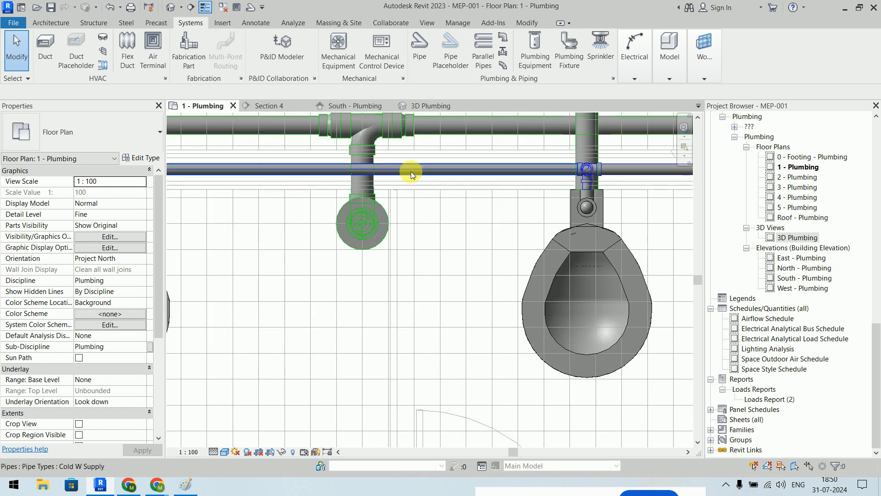
pyautogui.click(401, 174)
pyautogui.scroll(5, 399, 173)
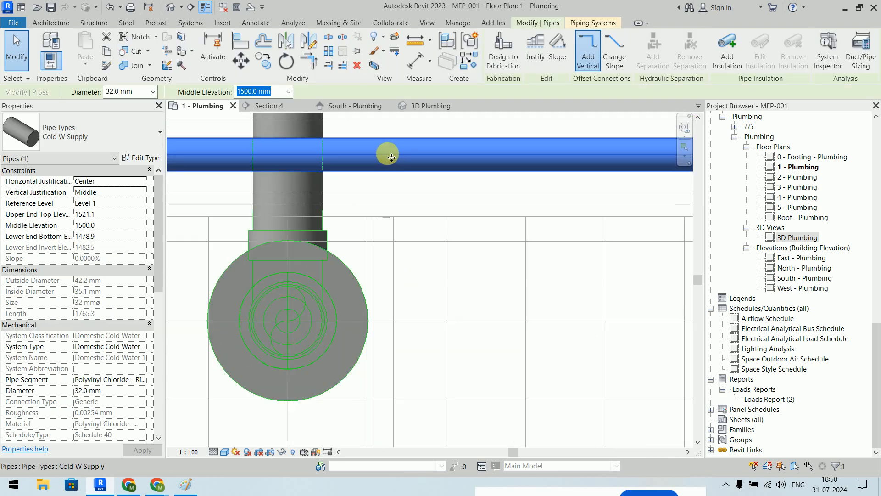
pyautogui.rightClick(391, 157)
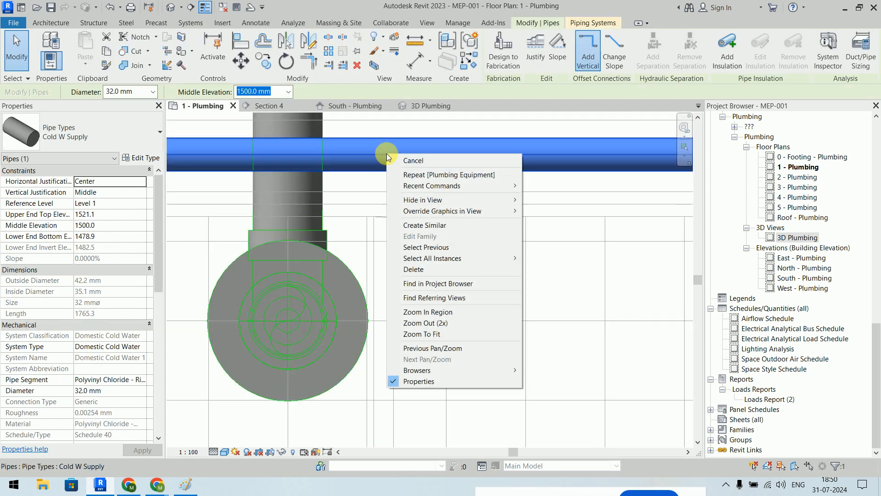
pyautogui.click(427, 225)
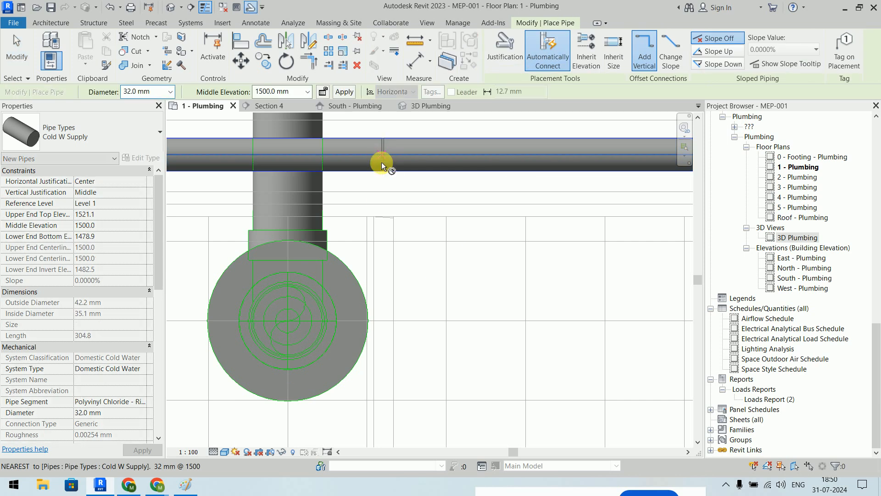
pyautogui.click(380, 153)
pyautogui.scroll(3, 374, 275)
pyautogui.moveTo(374, 388); pyautogui.dragTo(380, 124, button='middle')
pyautogui.moveTo(390, 403); pyautogui.dragTo(385, 126, button='middle')
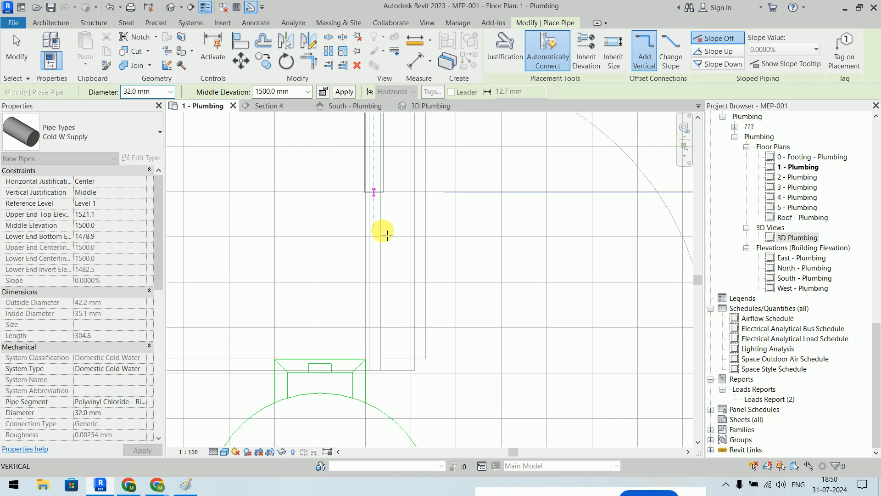
pyautogui.moveTo(390, 326); pyautogui.dragTo(395, 253, button='middle')
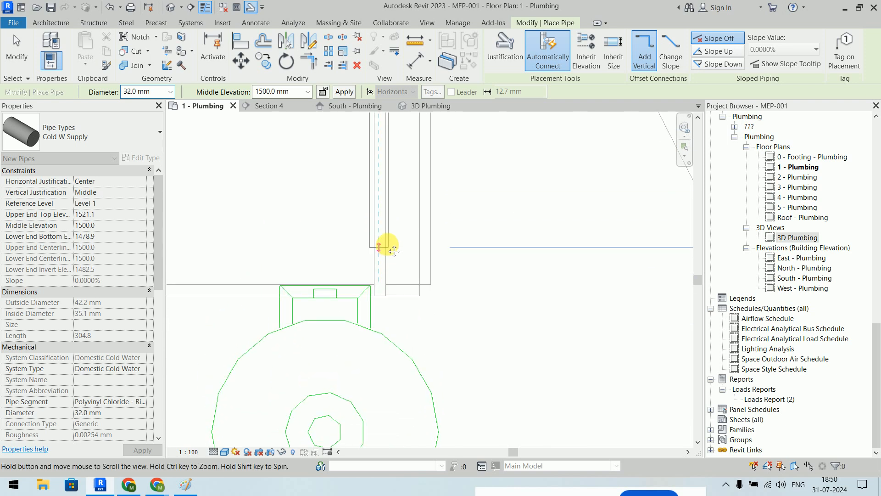
pyautogui.click(390, 172)
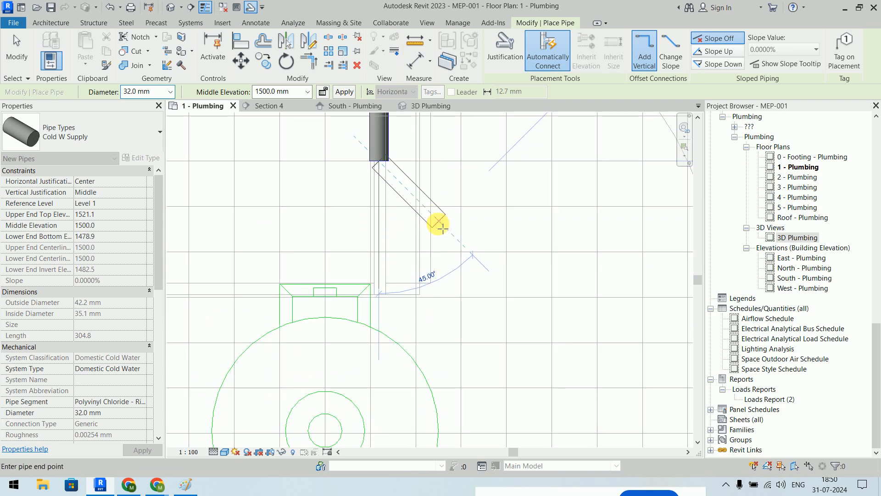
pyautogui.press('Escape')
pyautogui.press('Escape')
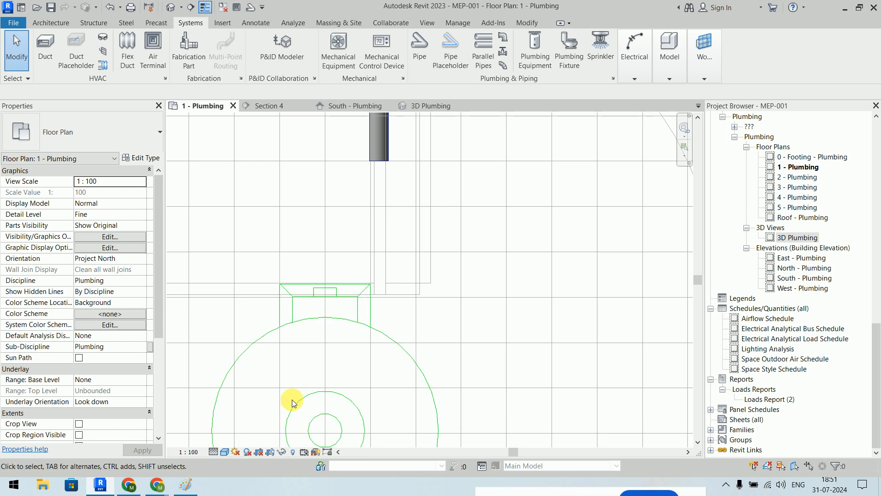
# Step: Connect the water heater's 20 mm Domestic Cold Water connector into the 32 mm Cold W Supply branch pipe
pyautogui.click(355, 403)
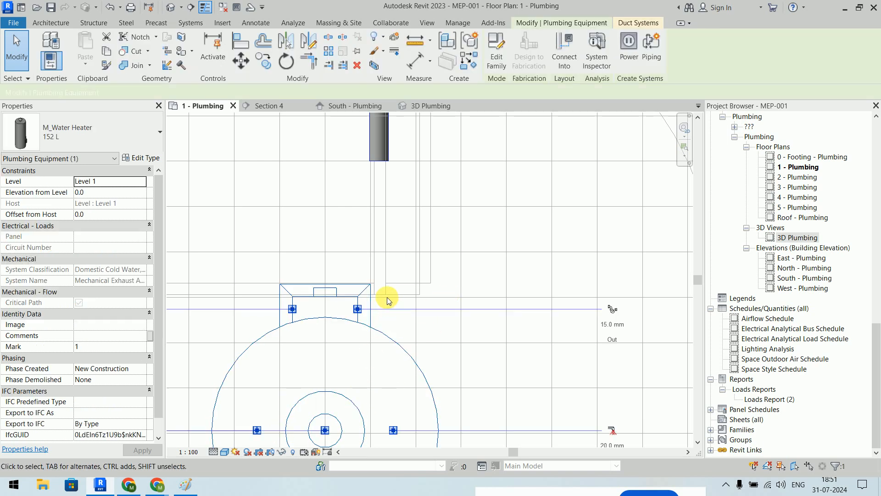
pyautogui.click(570, 58)
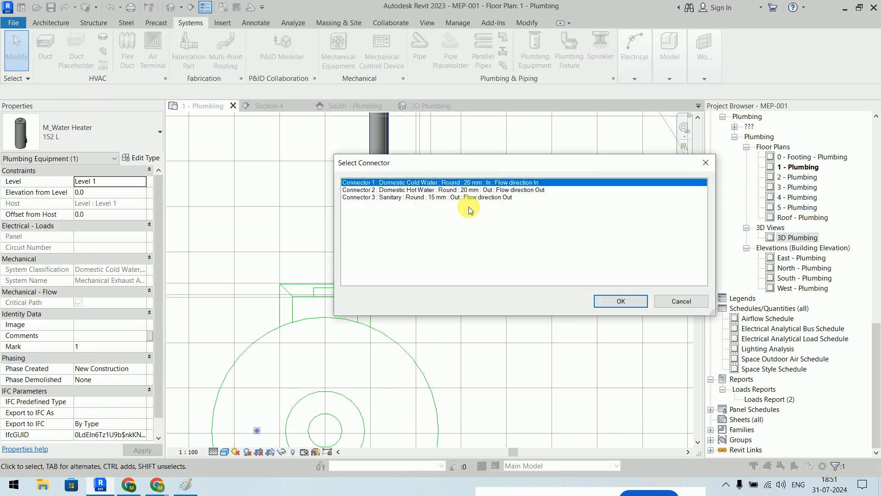
pyautogui.click(634, 302)
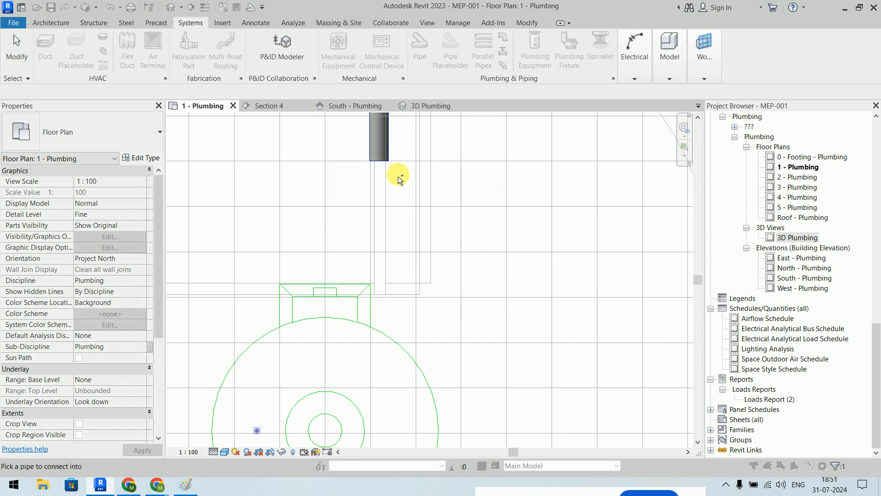
pyautogui.click(377, 162)
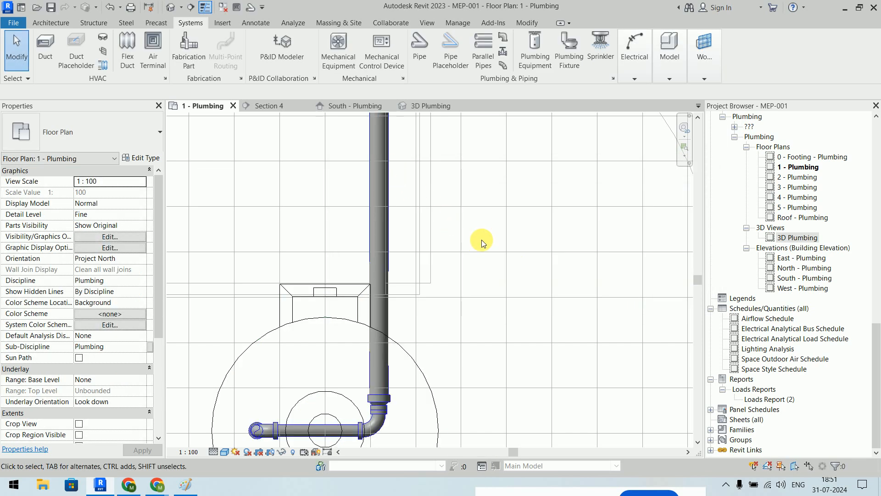
# Step: Inspect the heater's cold water connection and trace the hot water line behind the washbasins in the Level 1 plumbing plan
pyautogui.moveTo(478, 239); pyautogui.dragTo(432, 200, button='middle')
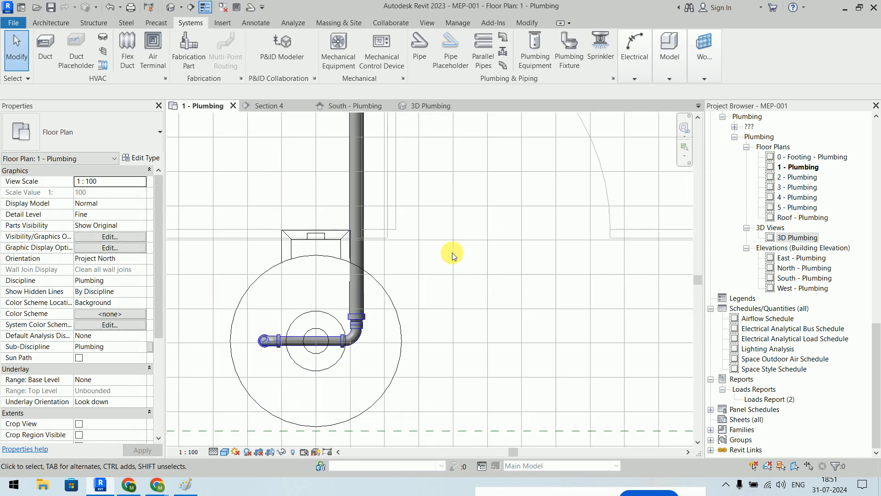
pyautogui.scroll(-5, 405, 322)
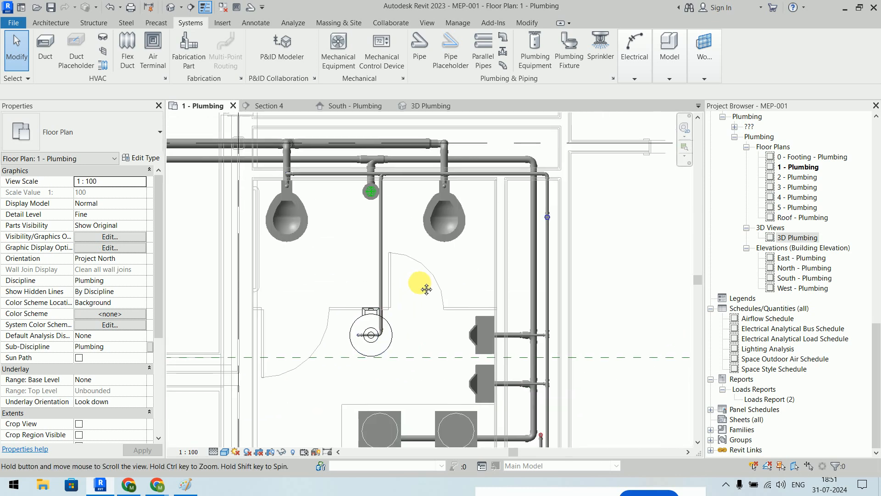
pyautogui.moveTo(427, 290); pyautogui.dragTo(401, 210, button='middle')
pyautogui.scroll(2, 511, 373)
pyautogui.scroll(4, 511, 319)
pyautogui.scroll(1, 566, 273)
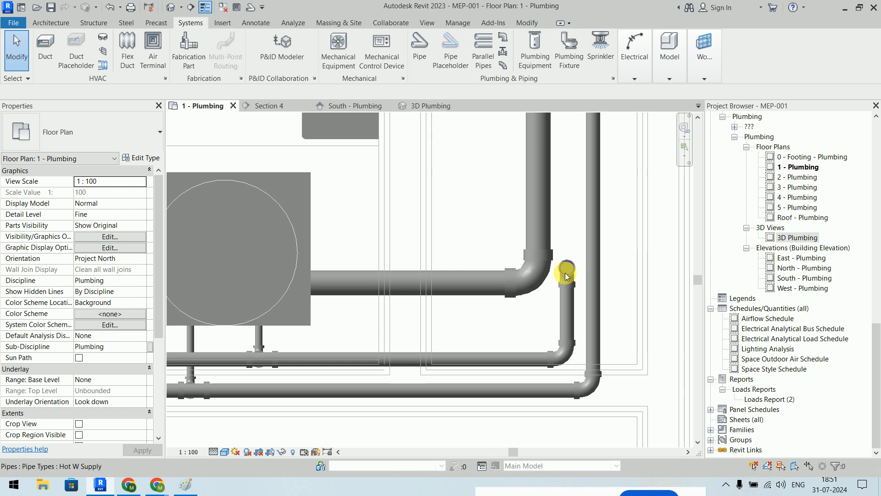
pyautogui.scroll(-2, 566, 273)
pyautogui.moveTo(568, 250); pyautogui.dragTo(568, 437, button='middle')
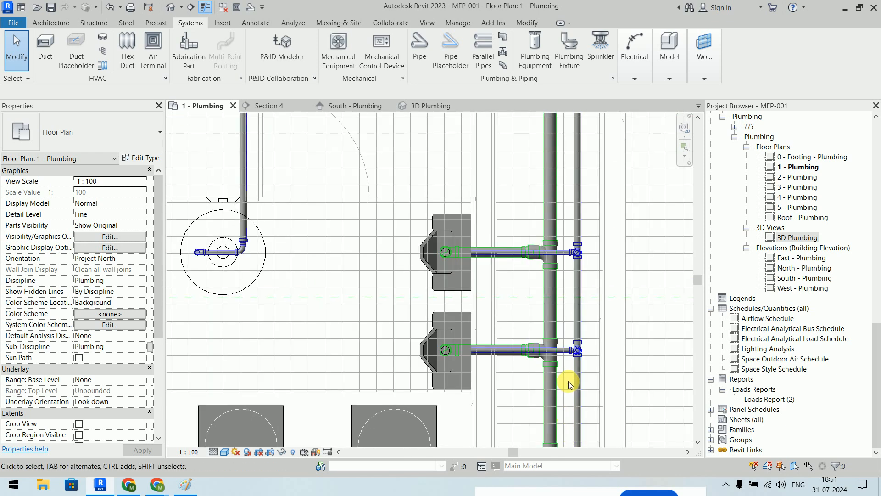
pyautogui.scroll(-4, 567, 374)
pyautogui.moveTo(566, 353); pyautogui.dragTo(577, 262, button='middle')
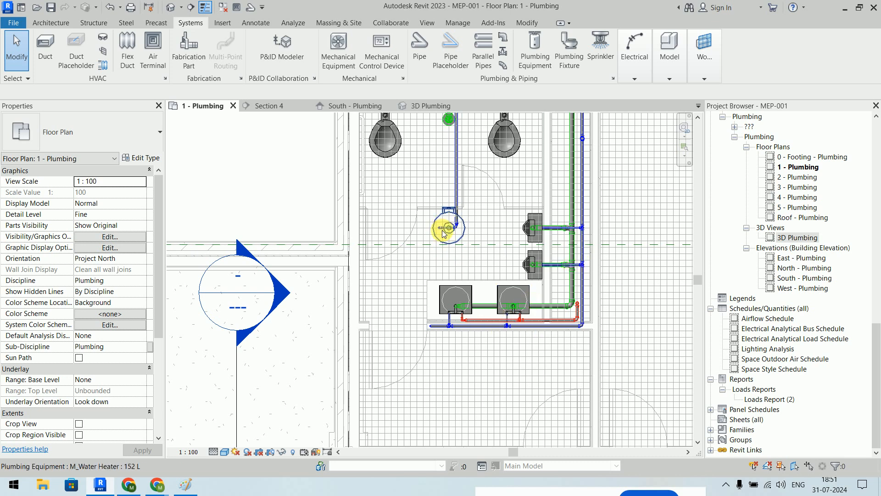
pyautogui.click(460, 247)
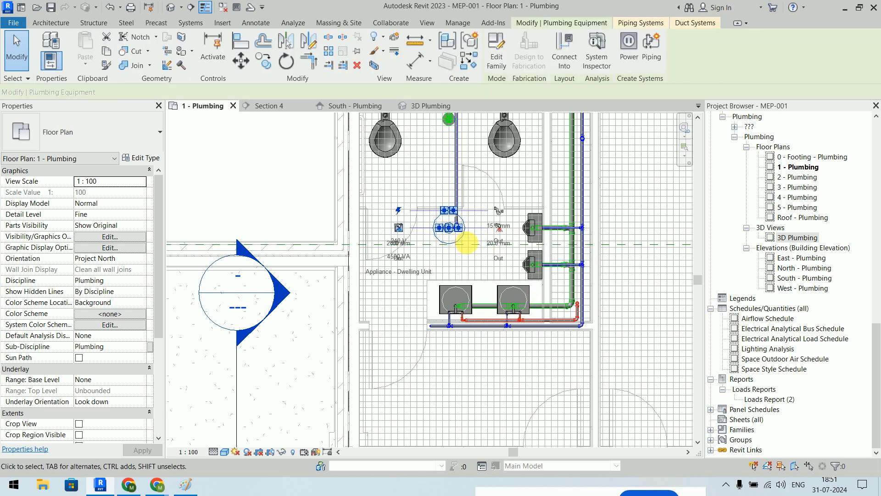
pyautogui.scroll(4, 519, 238)
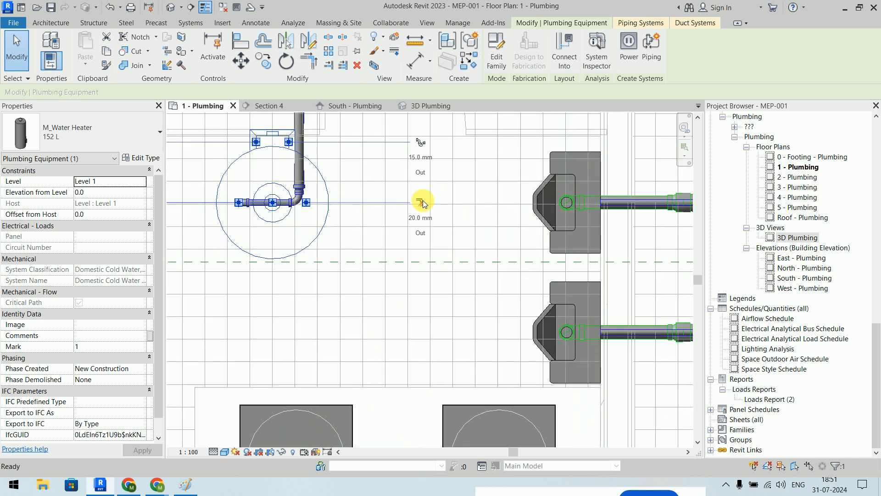
pyautogui.click(421, 203)
pyautogui.scroll(-2, 452, 282)
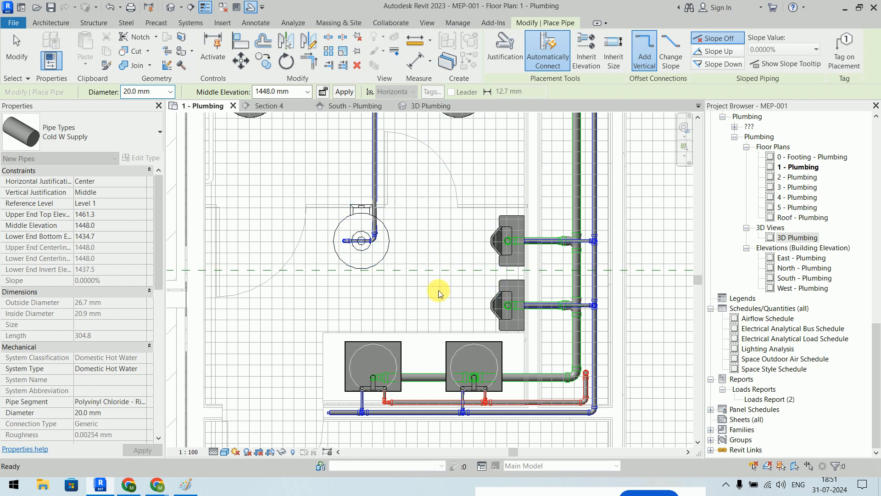
pyautogui.press('Escape')
pyautogui.press('Escape')
# Step: Compare the water heater's position with the hot water line and check the properties of the 32 mm hot water riser beside the washbasins
pyautogui.scroll(3, 439, 294)
pyautogui.scroll(-4, 386, 304)
pyautogui.moveTo(381, 361); pyautogui.dragTo(395, 279, button='middle')
pyautogui.scroll(1, 395, 279)
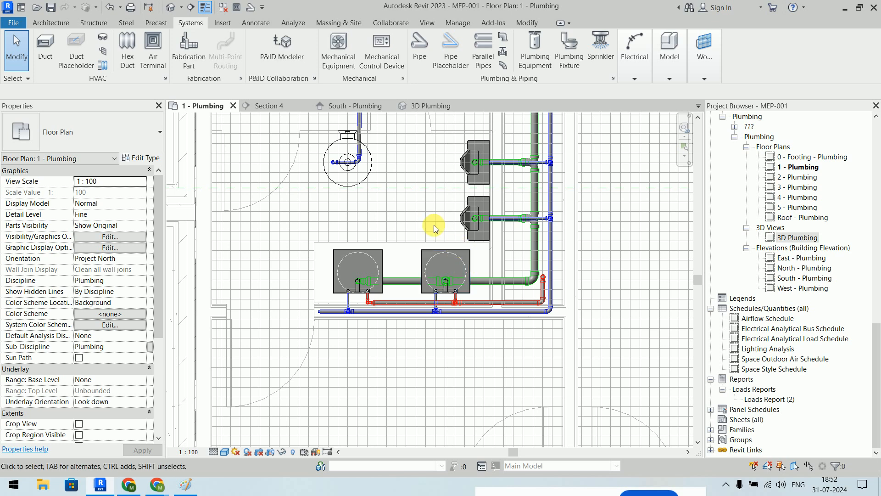
pyautogui.scroll(-2, 456, 246)
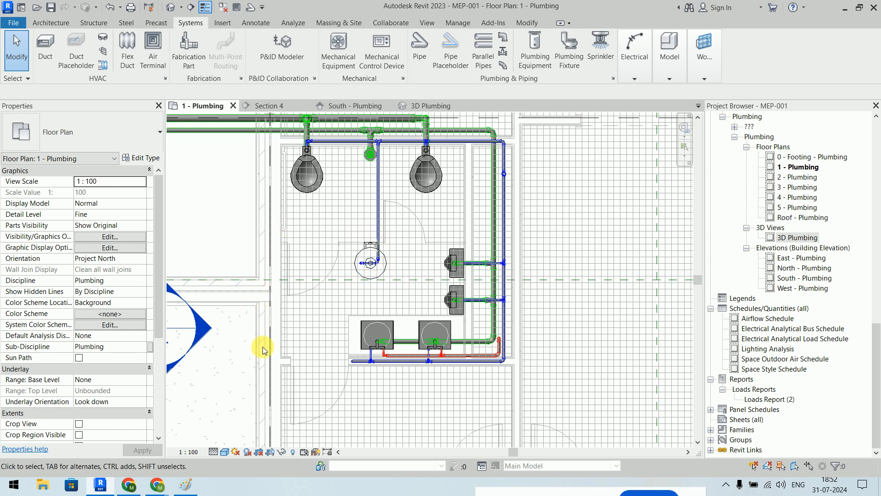
pyautogui.scroll(5, 499, 359)
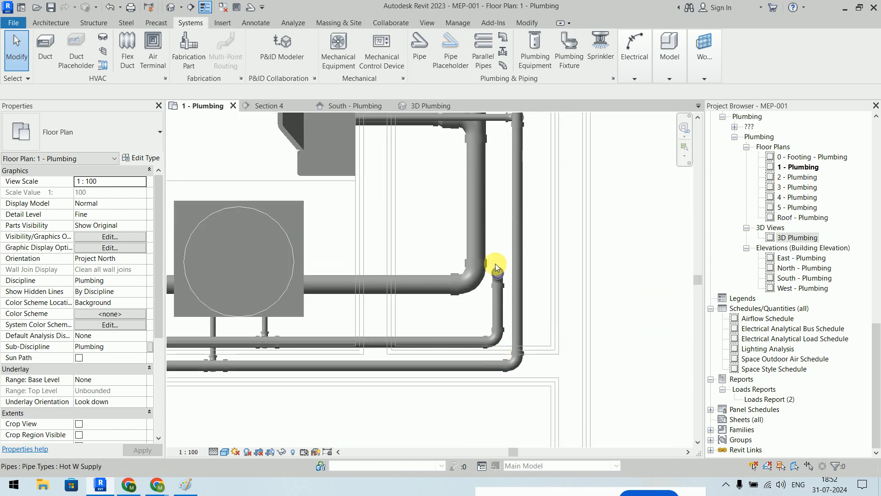
pyautogui.click(508, 246)
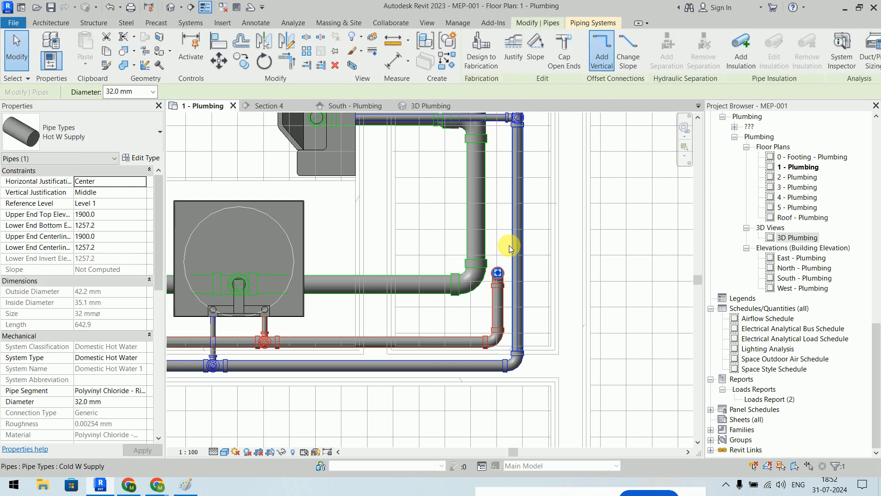
pyautogui.press('Escape')
pyautogui.scroll(3, 500, 278)
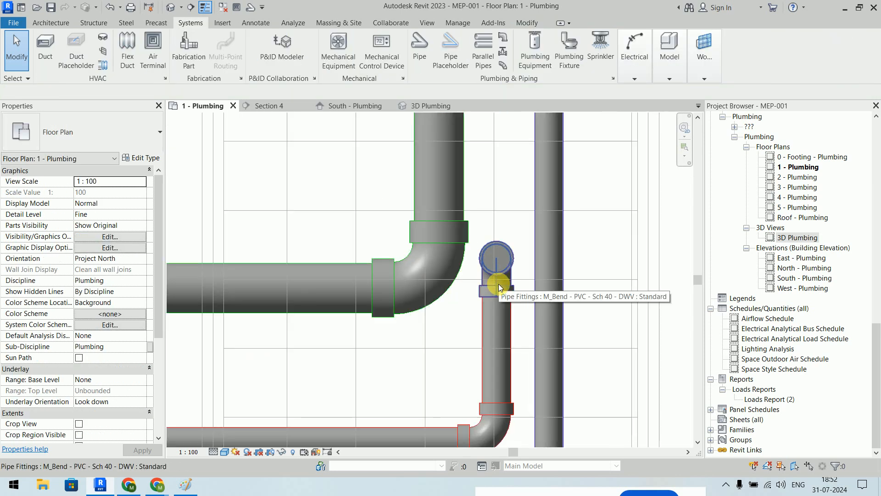
# Step: Delete the bend, short pipe and elbow at the east end of the hot water line behind the washbasins
pyautogui.click(497, 266)
pyautogui.press('Delete')
pyautogui.click(499, 314)
pyautogui.press('Delete')
pyautogui.moveTo(497, 412); pyautogui.dragTo(534, 252, button='middle')
pyautogui.click(533, 253)
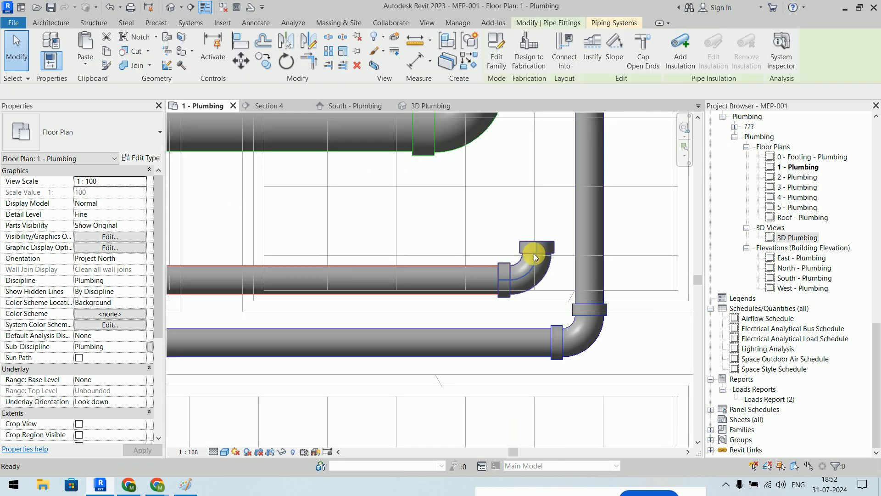
pyautogui.press('Delete')
# Step: Cap the open east end of the 32 mm Hot W Supply pipe behind the washbasins
pyautogui.click(494, 279)
pyautogui.rightClick(500, 277)
pyautogui.click(543, 271)
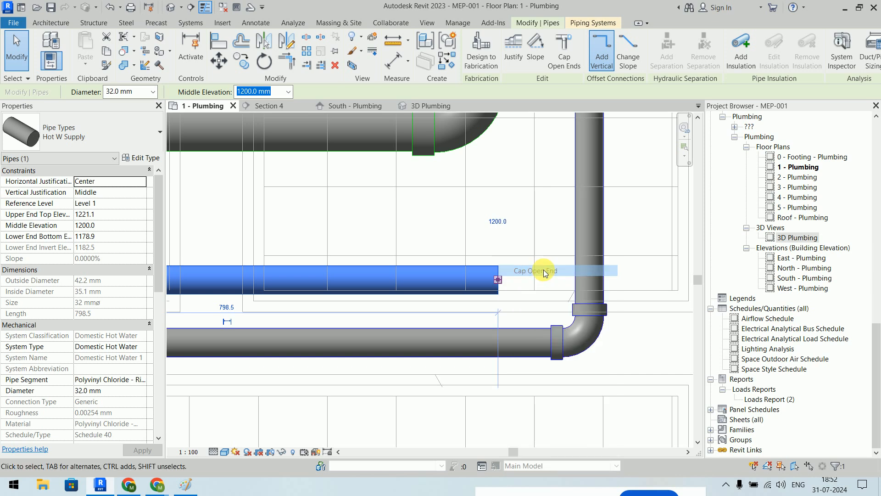
pyautogui.click(526, 221)
# Step: Convert the hot water bend behind the western washbasin into a tee
pyautogui.scroll(-5, 525, 220)
pyautogui.moveTo(378, 217); pyautogui.dragTo(625, 236, button='middle')
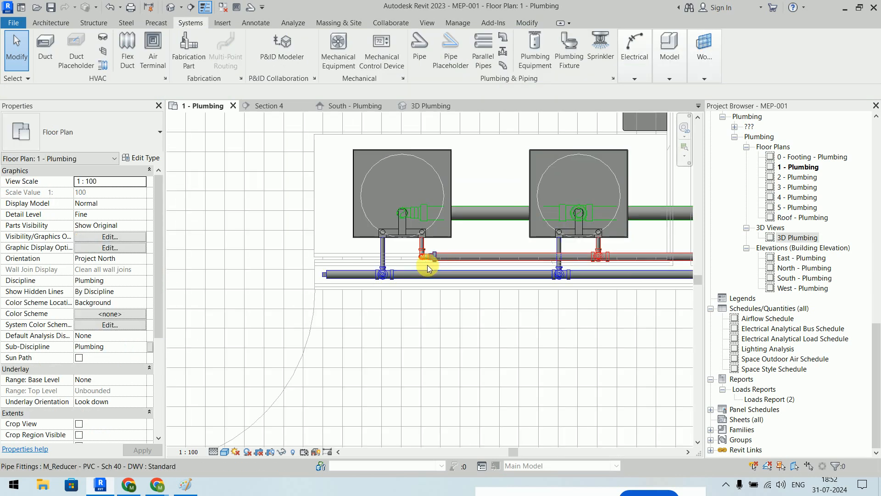
pyautogui.scroll(5, 427, 262)
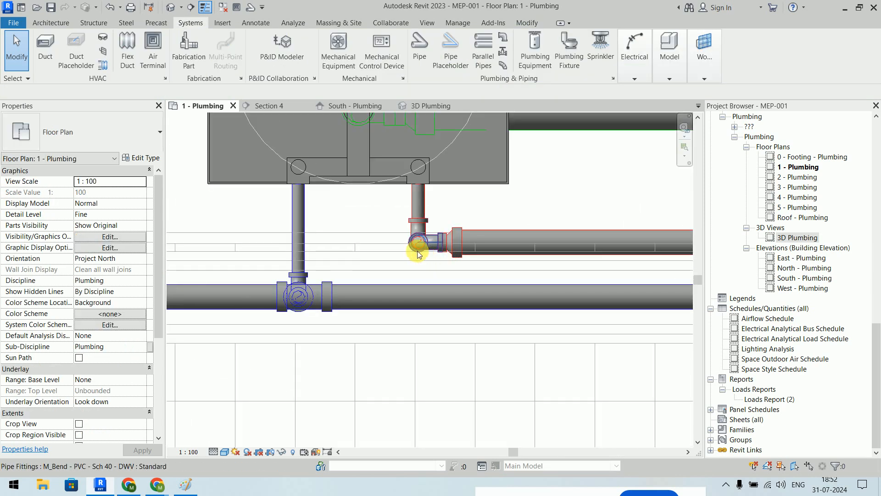
pyautogui.click(405, 260)
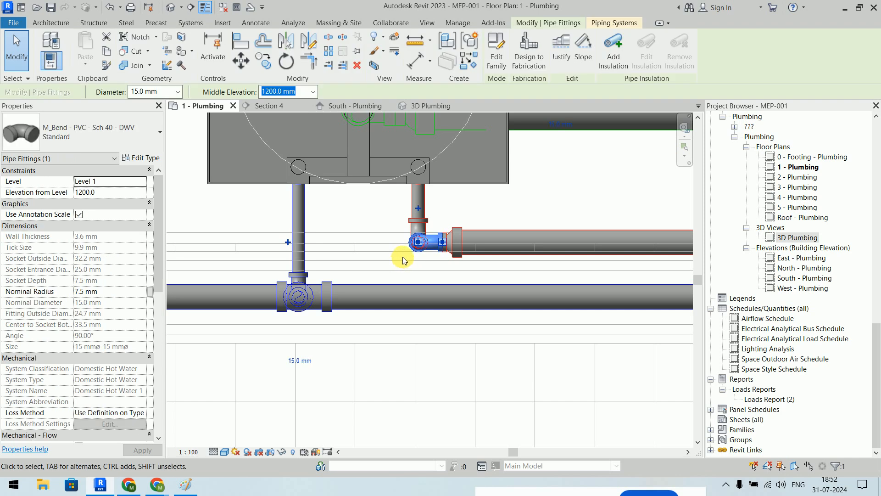
pyautogui.click(418, 241)
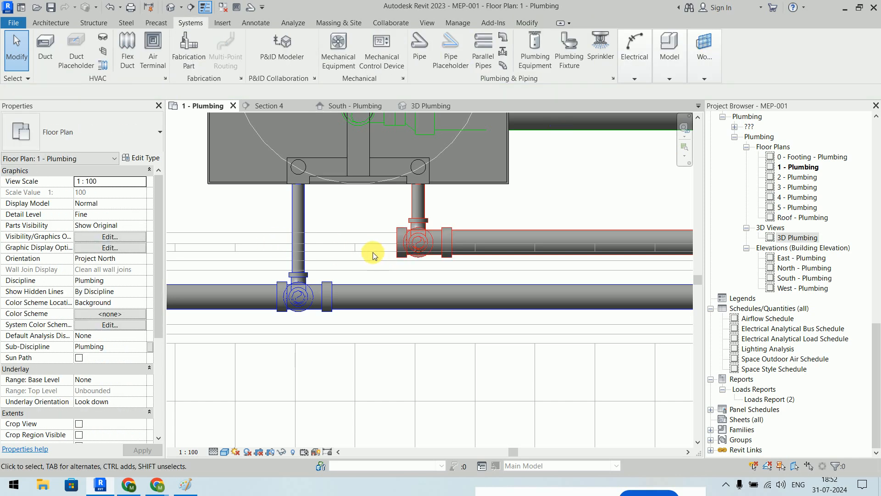
# Step: Draw a short 32 mm Hot W Supply pipe at 1200 mm elevation westward from the tee's open end
pyautogui.moveTo(373, 252); pyautogui.dragTo(459, 257, button='middle')
pyautogui.click(477, 252)
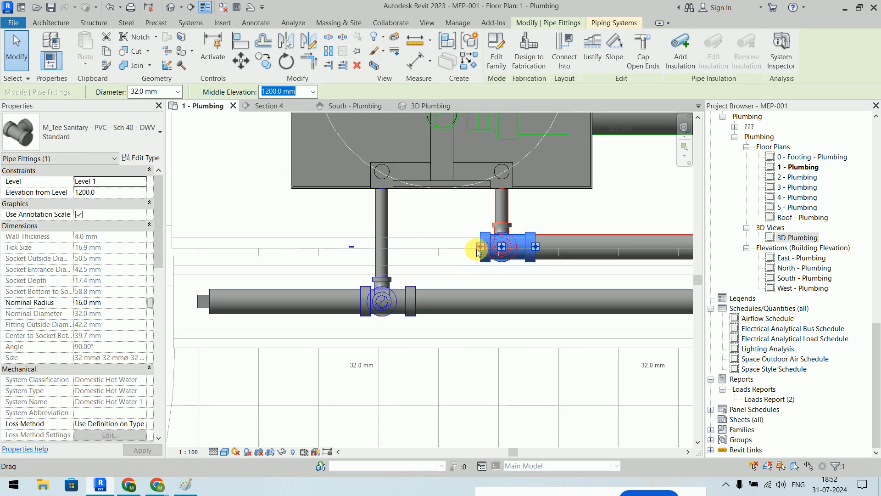
pyautogui.rightClick(478, 249)
pyautogui.click(528, 237)
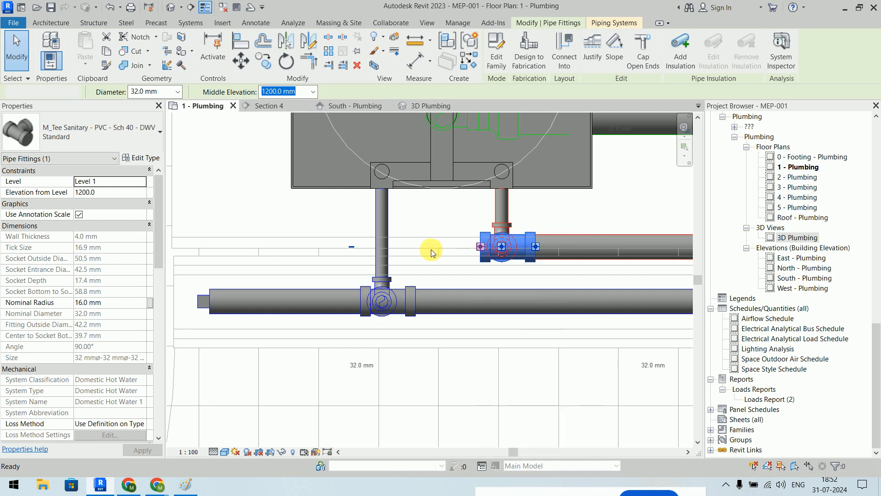
pyautogui.click(412, 247)
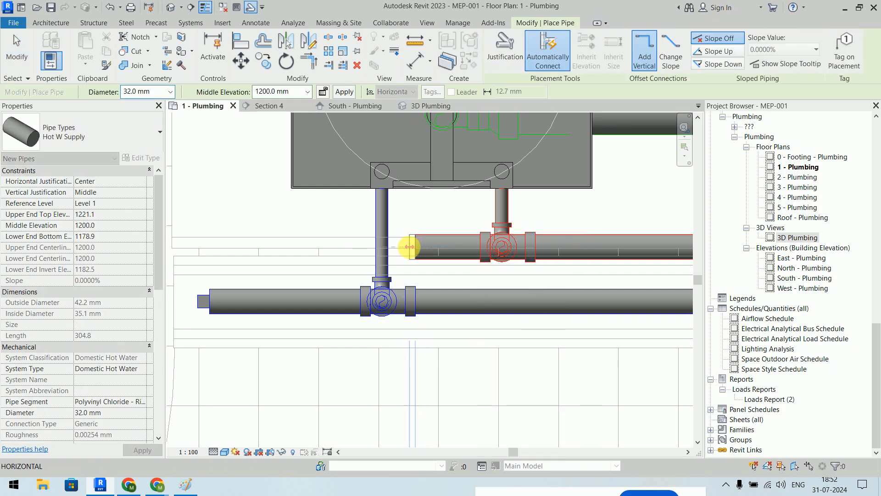
# Step: Raise the hot water pipe to 2800 mm middle elevation and continue it west along the partition to the washroom's west wall
pyautogui.click(271, 91)
pyautogui.doubleClick(271, 96)
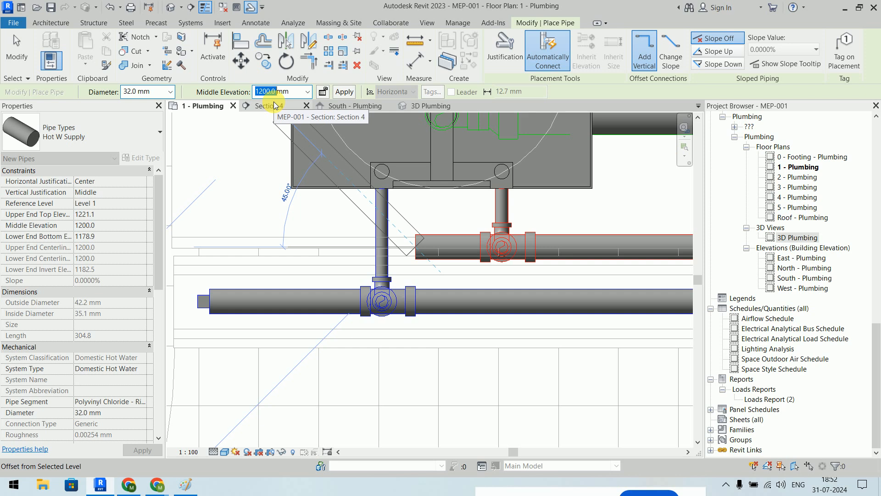
pyautogui.write('28')
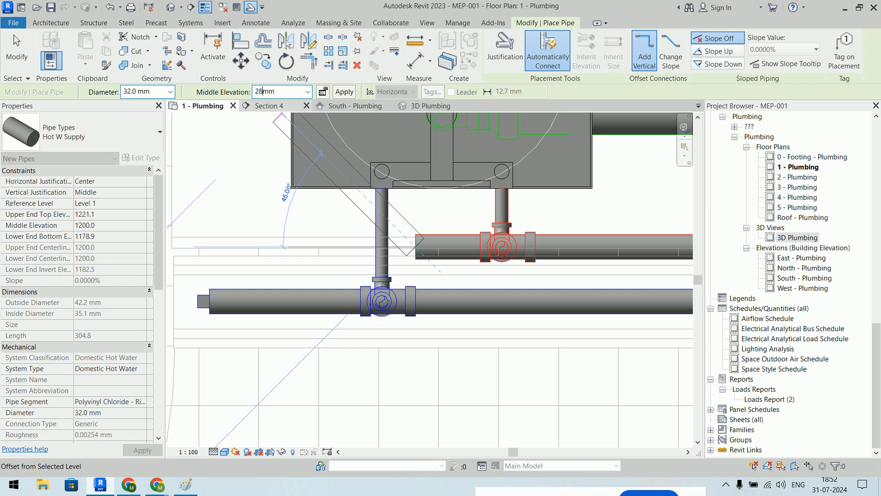
pyautogui.scroll(-3, 272, 286)
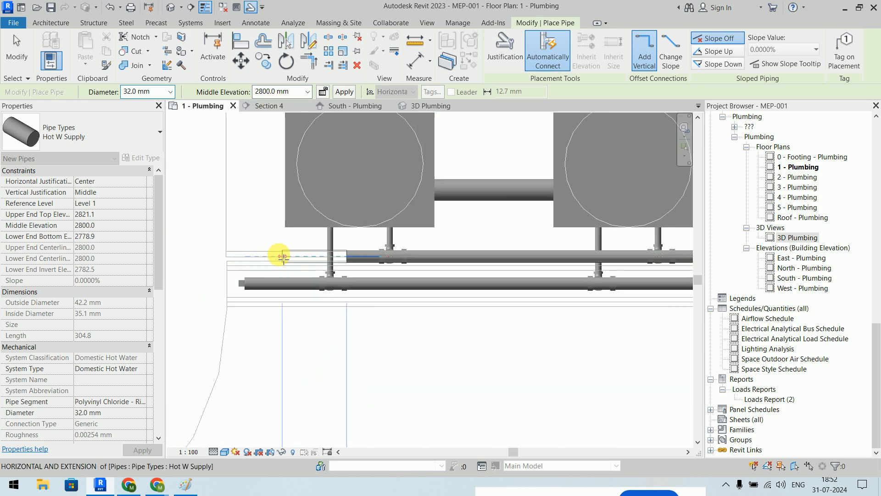
pyautogui.moveTo(281, 258); pyautogui.dragTo(348, 271, button='middle')
pyautogui.click(515, 291)
pyautogui.scroll(4, 439, 313)
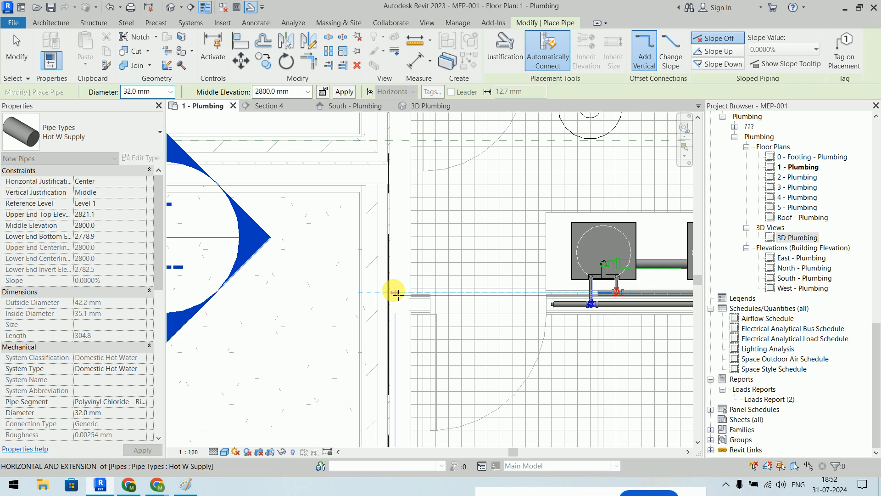
pyautogui.click(398, 295)
# Step: Continue the 2800 mm hot water pipe north along the west wall, then east to just behind the water heater
pyautogui.scroll(-1, 401, 175)
pyautogui.moveTo(401, 173); pyautogui.dragTo(341, 333, button='middle')
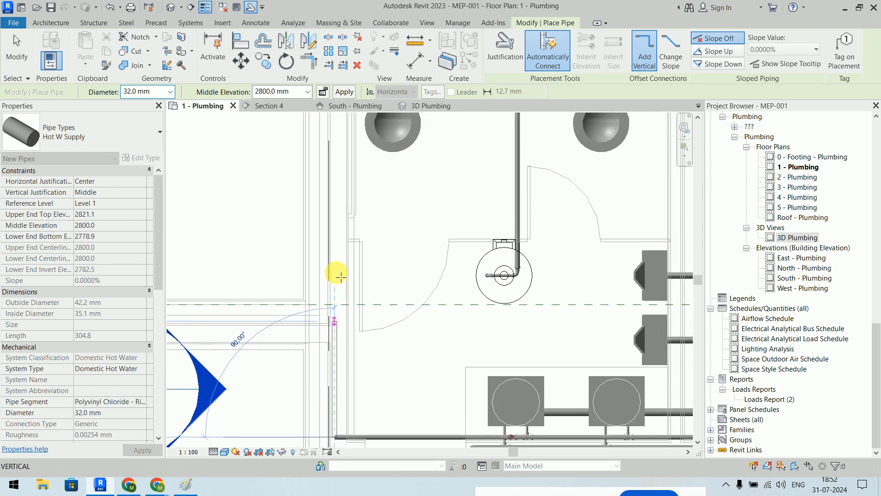
pyautogui.scroll(3, 339, 267)
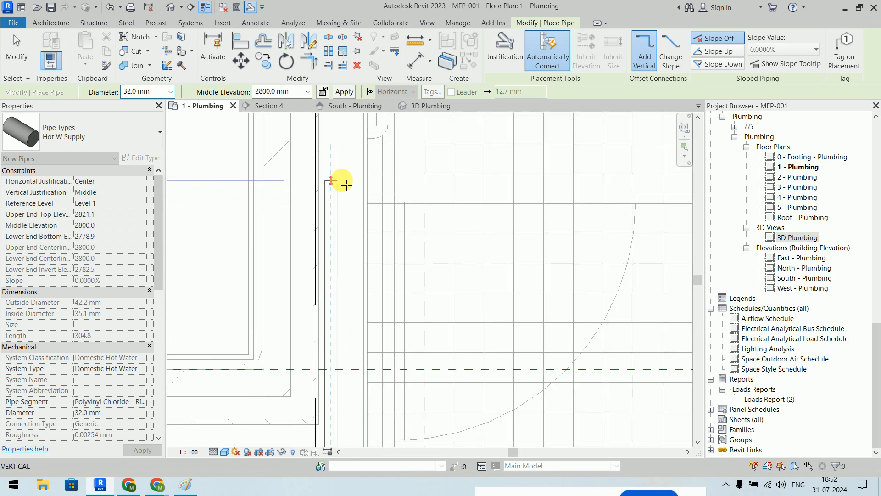
pyautogui.click(345, 184)
pyautogui.scroll(-2, 410, 189)
pyautogui.moveTo(477, 198); pyautogui.dragTo(287, 203, button='middle')
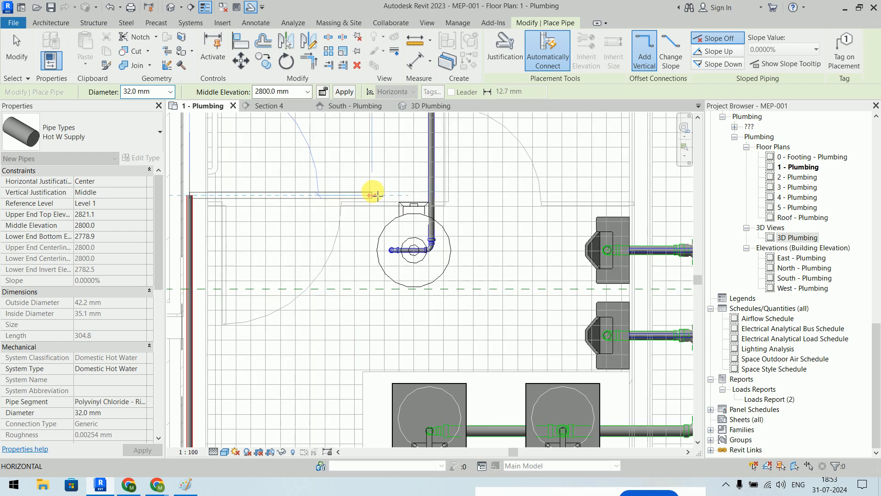
pyautogui.scroll(3, 374, 192)
pyautogui.click(506, 202)
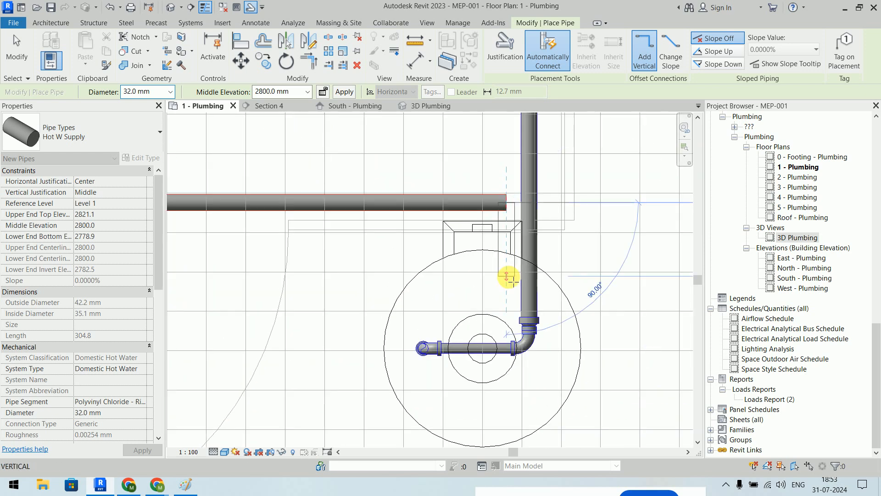
pyautogui.press('Escape')
pyautogui.press('Escape')
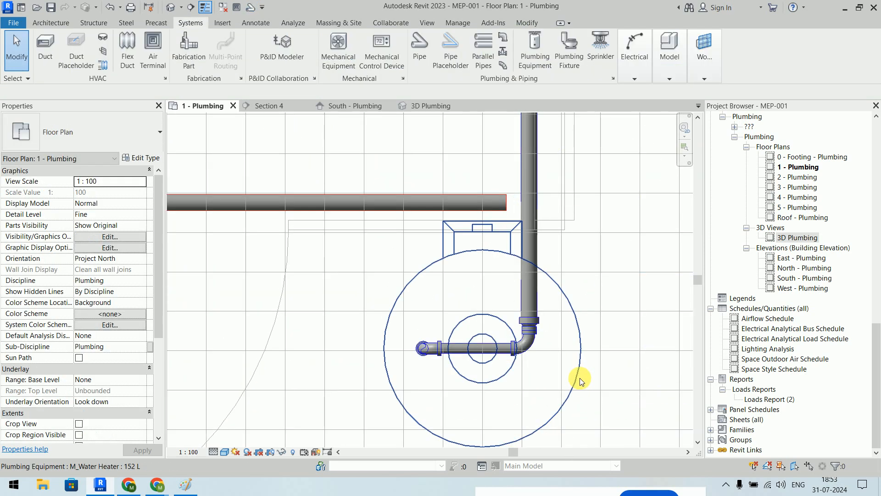
# Step: Connect the water heater's 20 mm Domestic Hot Water outlet, Connector 2, to the nearby hot water pipe
pyautogui.click(580, 379)
pyautogui.click(564, 48)
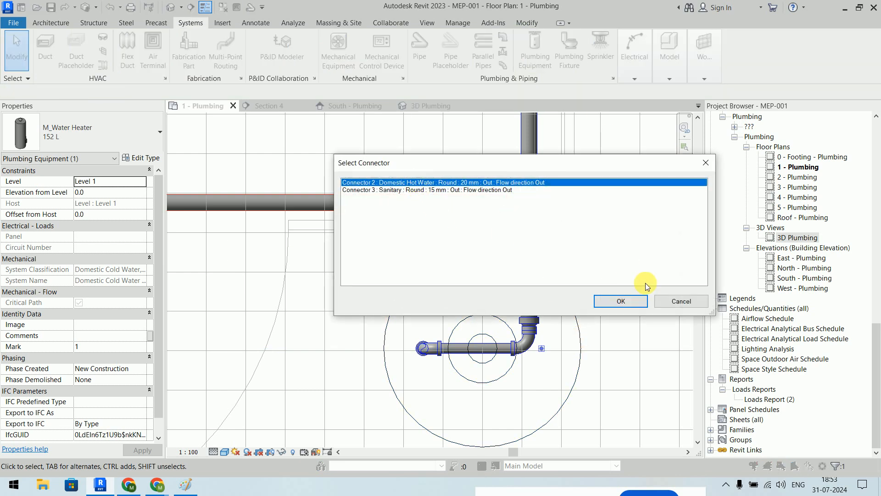
pyautogui.click(628, 302)
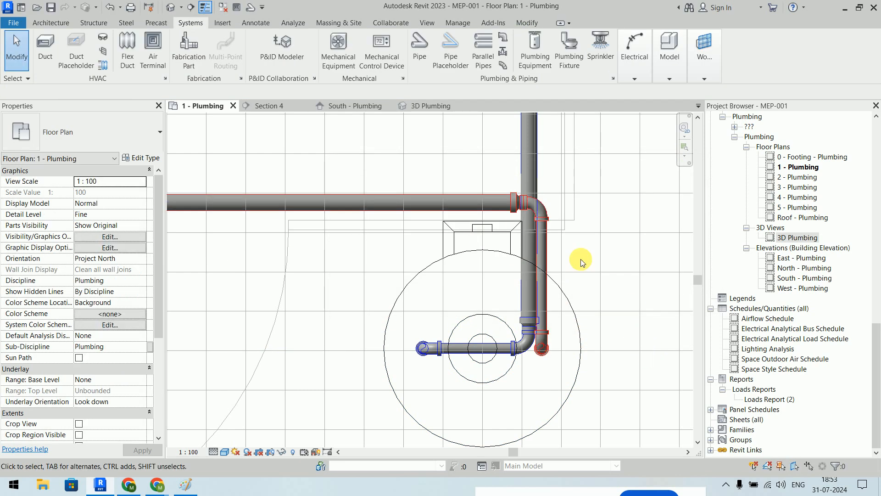
# Step: Examine the water heater's hot and cold pipe connections and its open bend in the 3D Plumbing view
pyautogui.click(421, 106)
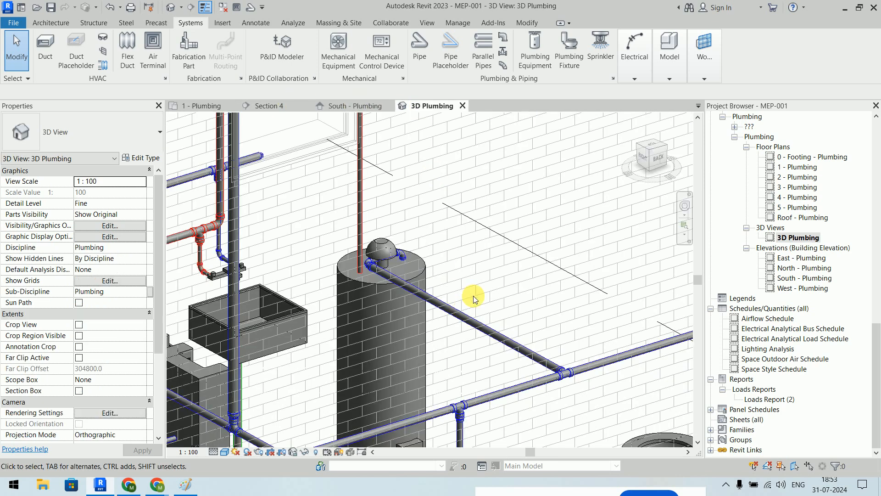
pyautogui.scroll(8, 207, 231)
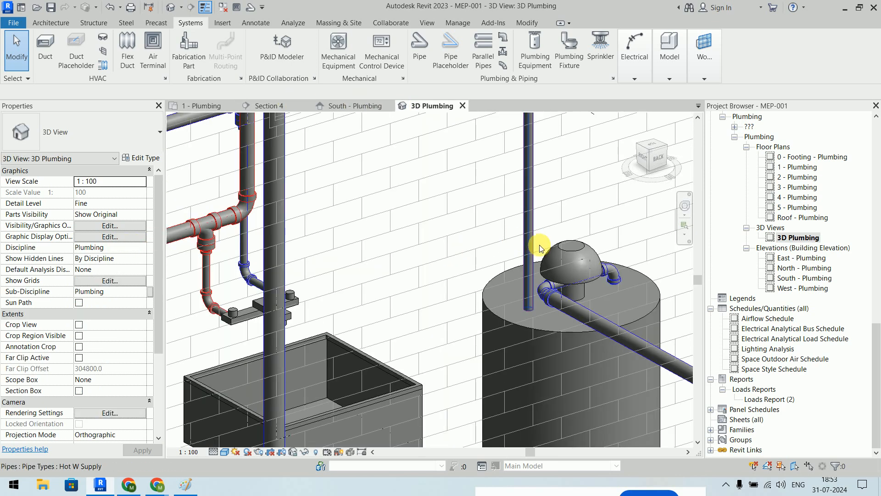
pyautogui.scroll(5, 329, 224)
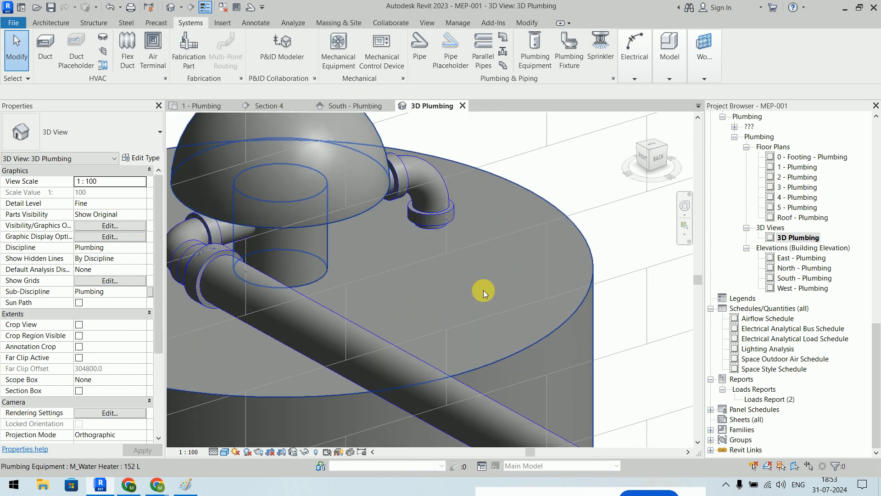
pyautogui.scroll(-8, 285, 291)
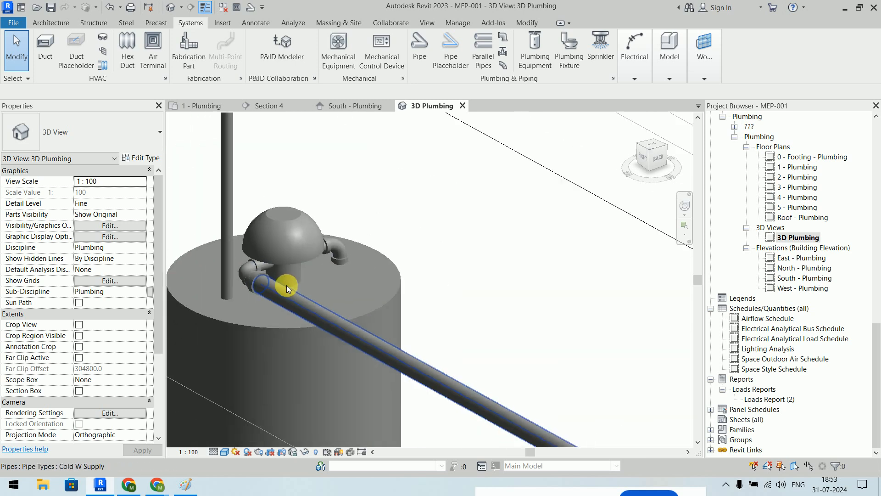
pyautogui.moveTo(358, 338); pyautogui.dragTo(361, 344, button='middle')
pyautogui.scroll(-6, 353, 330)
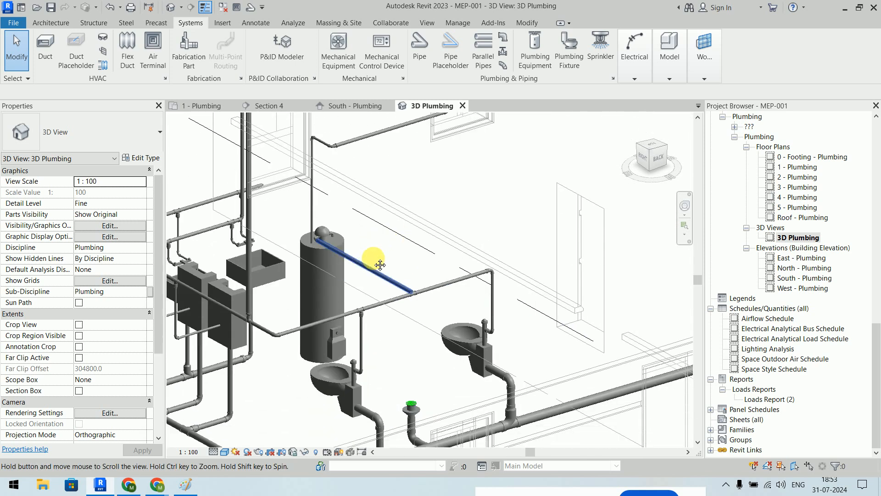
pyautogui.moveTo(489, 284)
pyautogui.mouseDown(button='middle')
pyautogui.moveTo(451, 309)
pyautogui.moveTo(453, 319)
pyautogui.moveTo(444, 270)
pyautogui.mouseUp(button='middle')
pyautogui.scroll(6, 374, 300)
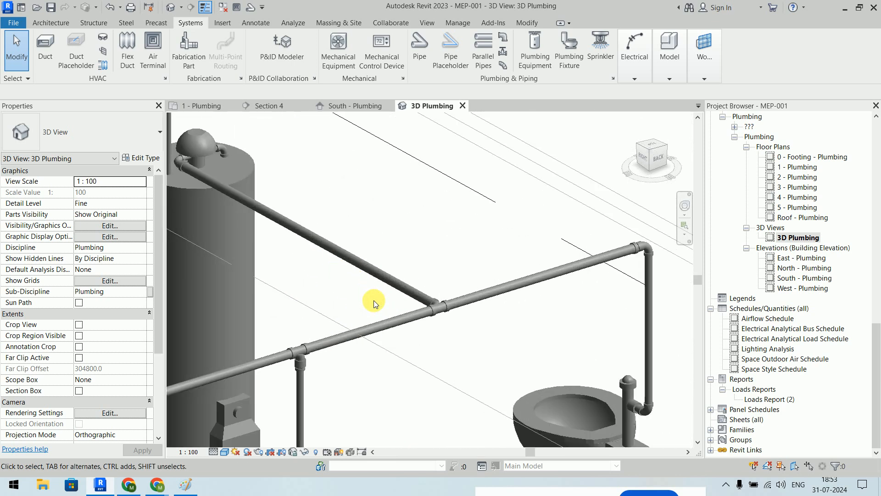
pyautogui.scroll(5, 207, 173)
pyautogui.moveTo(220, 146); pyautogui.dragTo(314, 327, button='middle')
pyautogui.click(288, 239)
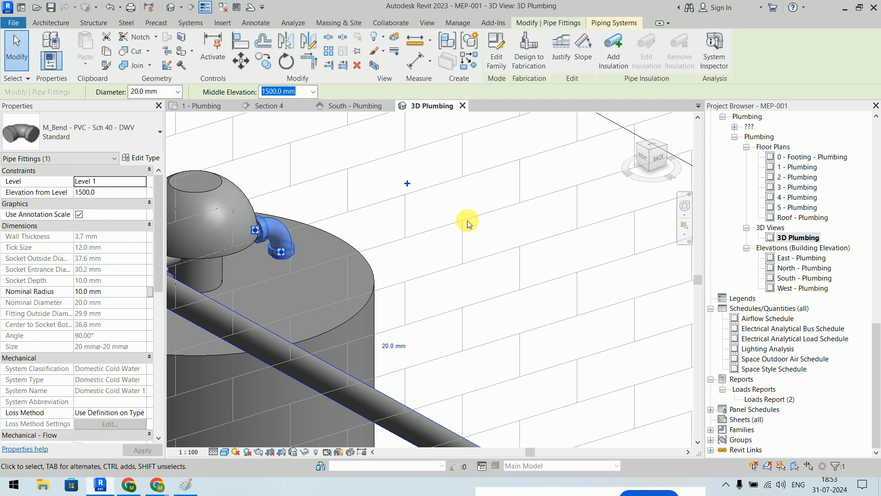
pyautogui.click(468, 221)
# Step: Set the middle elevation of the short cold water pipe above the heater and its branch pipe to 2500 mm
pyautogui.scroll(-4, 314, 267)
pyautogui.scroll(8, 266, 250)
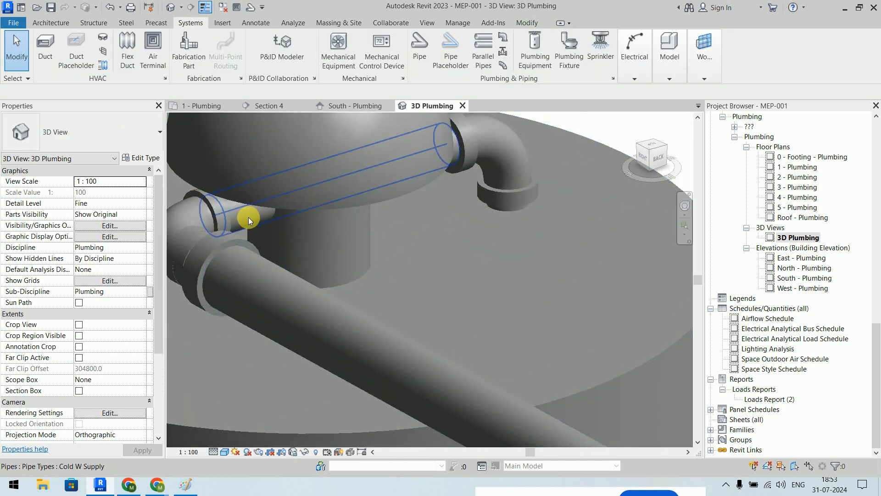
pyautogui.click(250, 231)
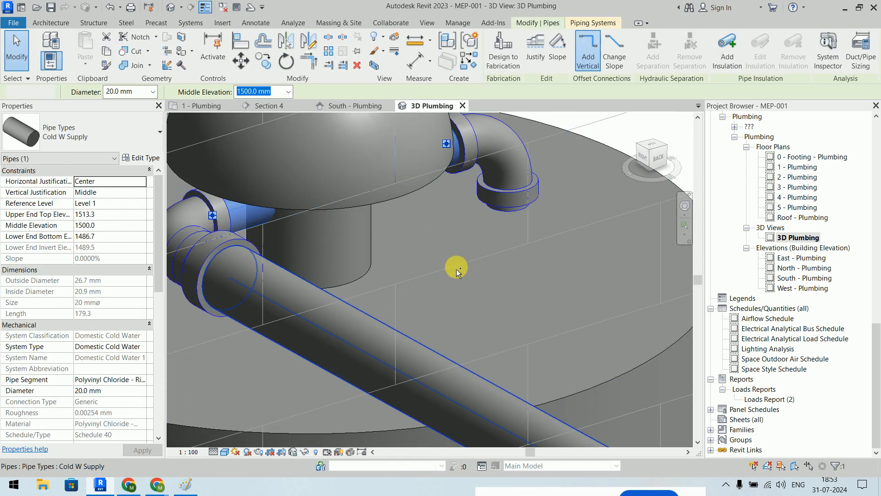
pyautogui.scroll(-3, 456, 266)
pyautogui.moveTo(534, 308); pyautogui.dragTo(422, 277, button='middle')
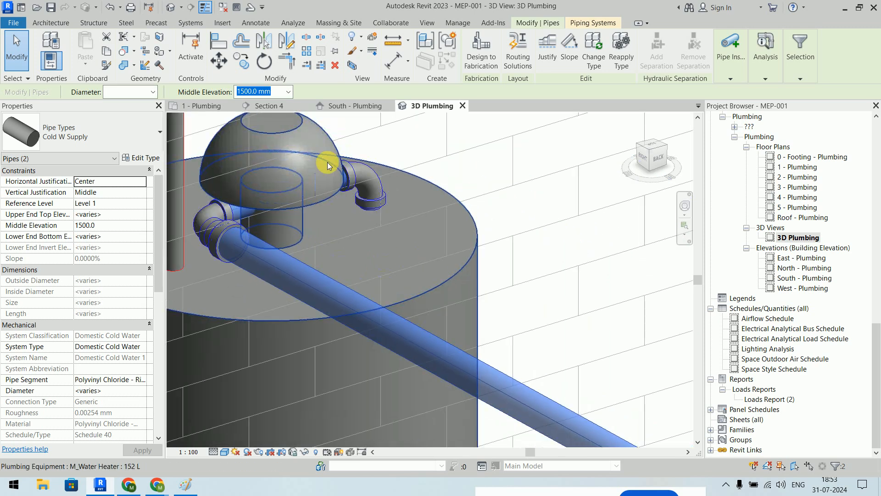
pyautogui.click(289, 93)
pyautogui.click(257, 175)
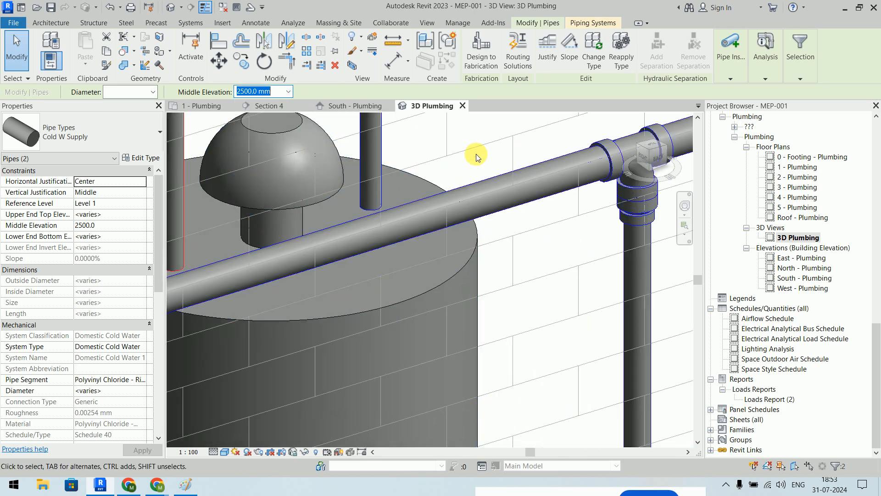
pyautogui.scroll(-5, 464, 185)
pyautogui.moveTo(464, 185); pyautogui.dragTo(439, 277, button='middle')
pyautogui.click(520, 155)
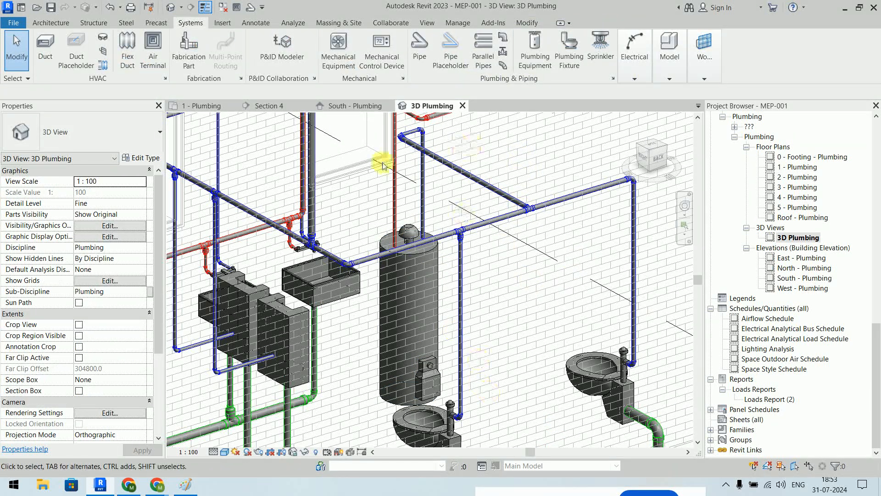
# Step: Check the pipework in the South - Plumbing elevation, and follow the riser up to the roof in the 3D Plumbing view
pyautogui.click(354, 109)
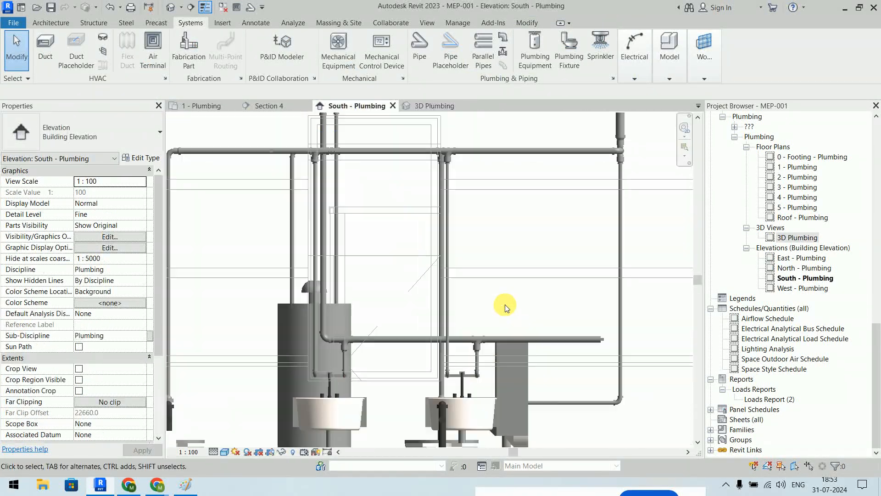
pyautogui.click(424, 110)
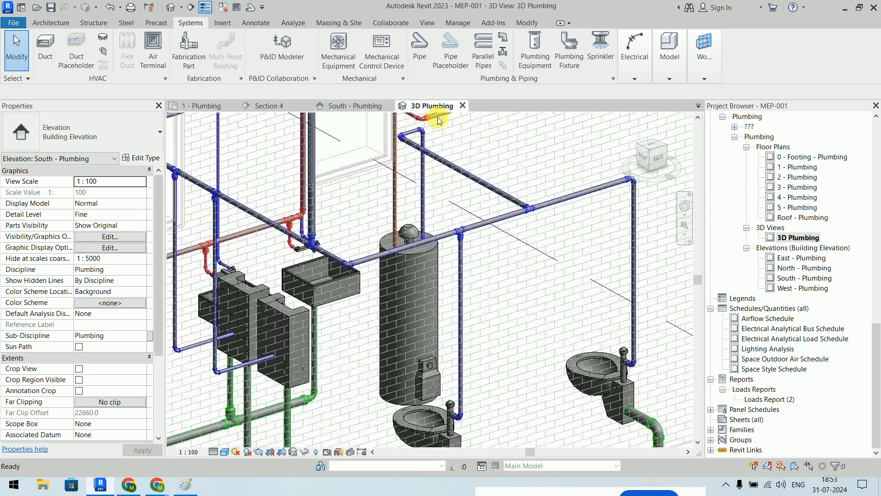
pyautogui.moveTo(545, 296)
pyautogui.mouseDown(button='middle')
pyautogui.moveTo(483, 253)
pyautogui.moveTo(480, 332)
pyautogui.moveTo(456, 252)
pyautogui.moveTo(560, 262)
pyautogui.mouseUp(button='middle')
pyautogui.moveTo(496, 249); pyautogui.dragTo(464, 386, button='middle')
pyautogui.scroll(-1, 343, 257)
pyautogui.moveTo(351, 281); pyautogui.dragTo(358, 438, button='middle')
pyautogui.moveTo(363, 178); pyautogui.dragTo(362, 255, button='middle')
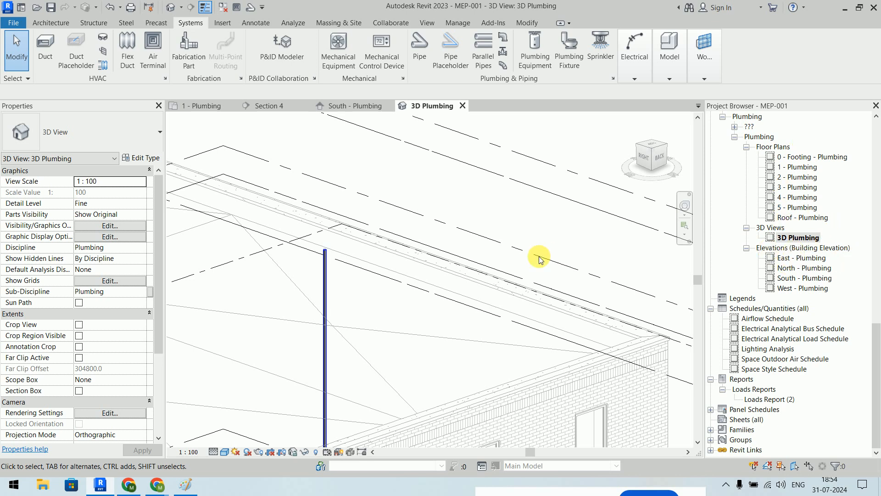
# Step: Open the Roof - Plumbing floor plan and examine where the vertical pipe comes through the roof
pyautogui.doubleClick(810, 218)
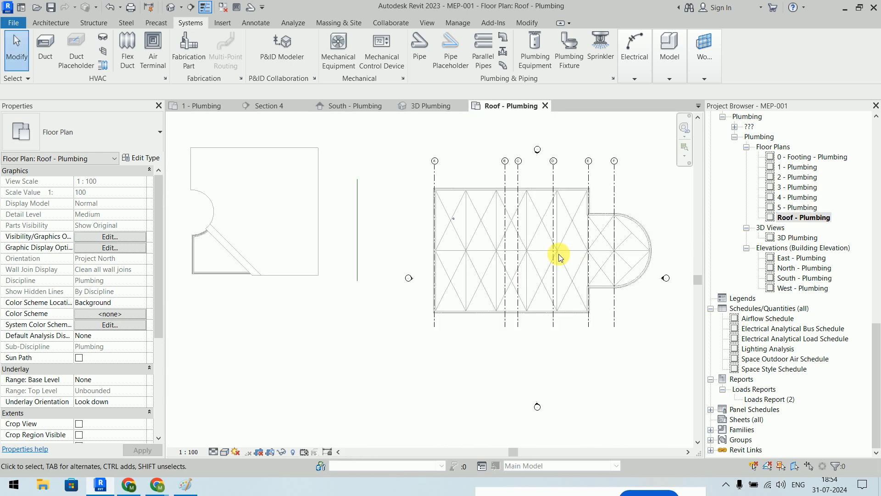
pyautogui.scroll(6, 452, 220)
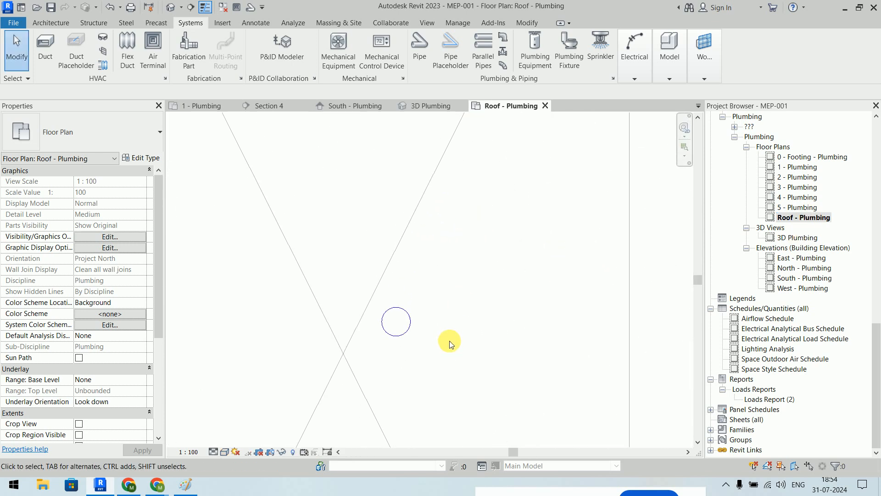
pyautogui.click(394, 324)
pyautogui.scroll(-5, 514, 255)
pyautogui.moveTo(528, 206); pyautogui.dragTo(492, 241, button='middle')
pyautogui.click(493, 240)
pyautogui.scroll(-4, 500, 248)
pyautogui.scroll(5, 447, 222)
pyautogui.moveTo(399, 177); pyautogui.dragTo(393, 233, button='middle')
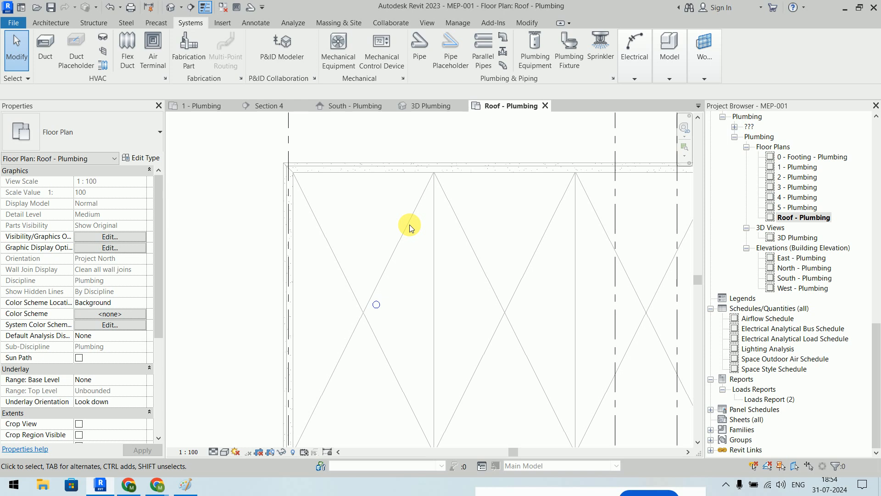
pyautogui.click(573, 60)
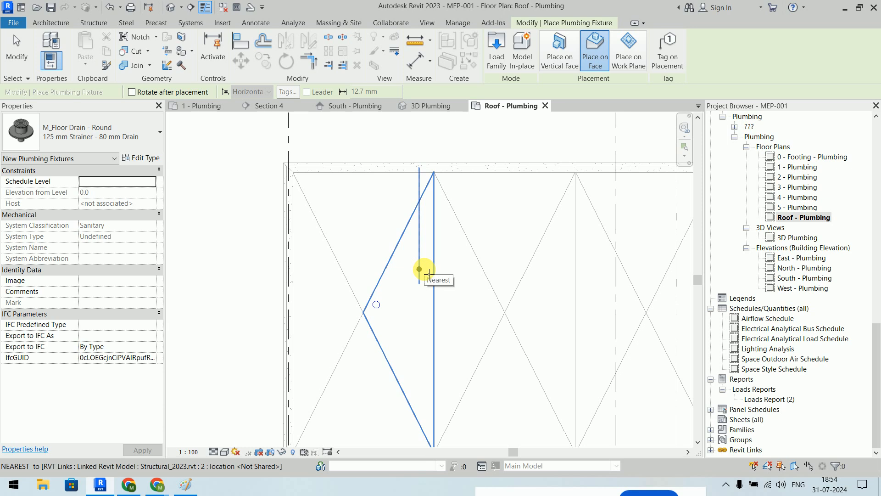
pyautogui.press('Escape')
pyautogui.press('Escape')
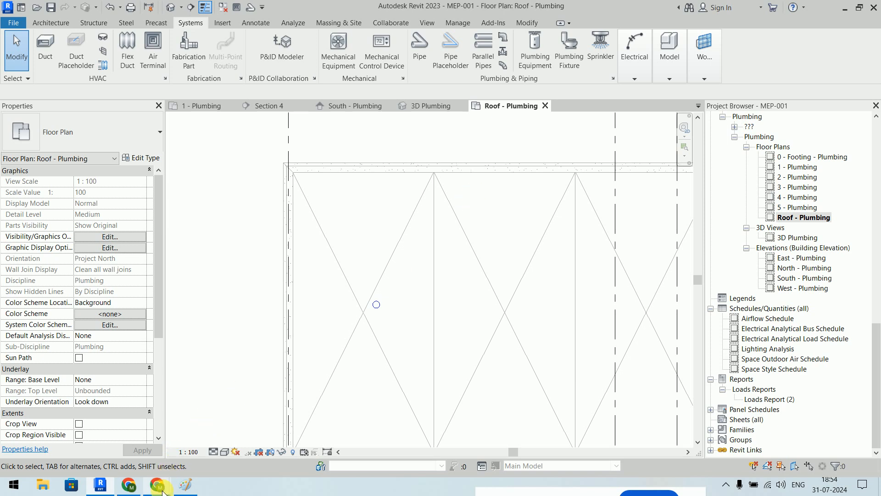
# Step: Switch to Chrome and search Google for "water tank rfa" in a new tab
pyautogui.hotkey('alt', 'Tab')
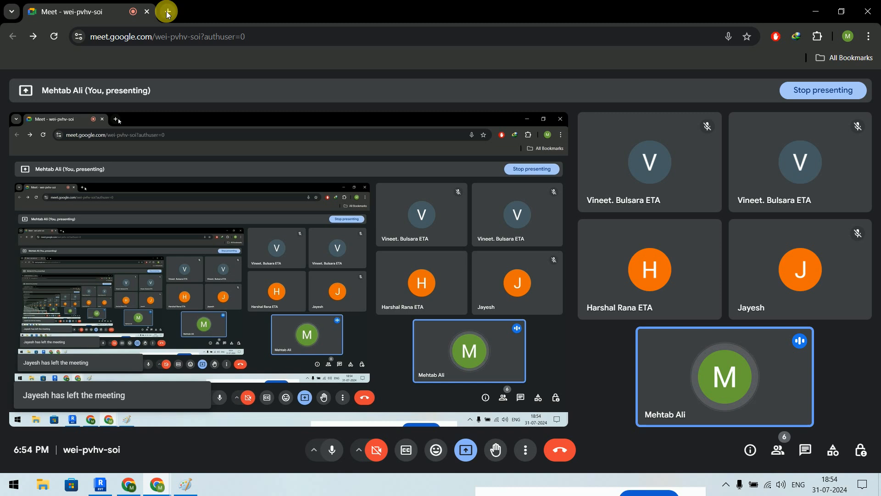
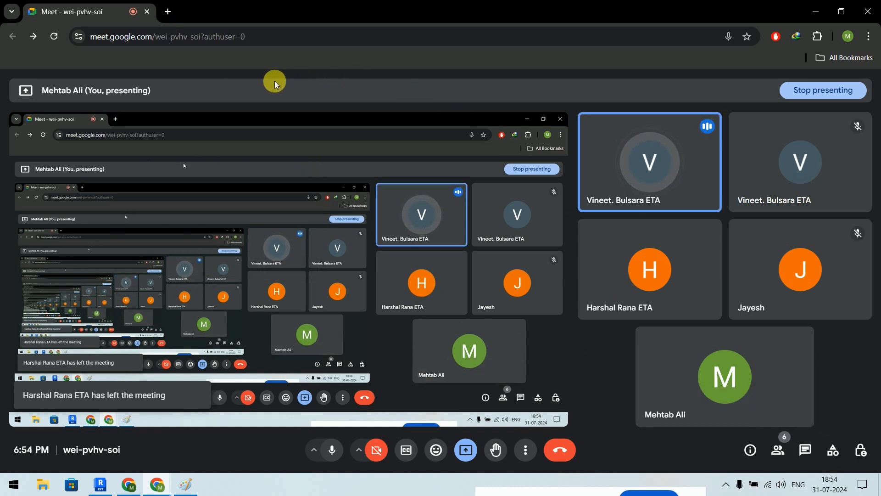
pyautogui.click(169, 13)
pyautogui.write('goo')
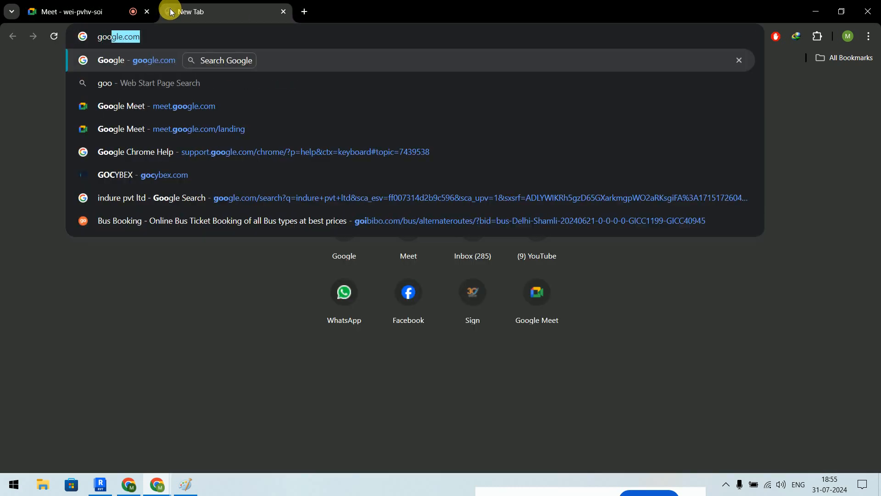
pyautogui.press('Return')
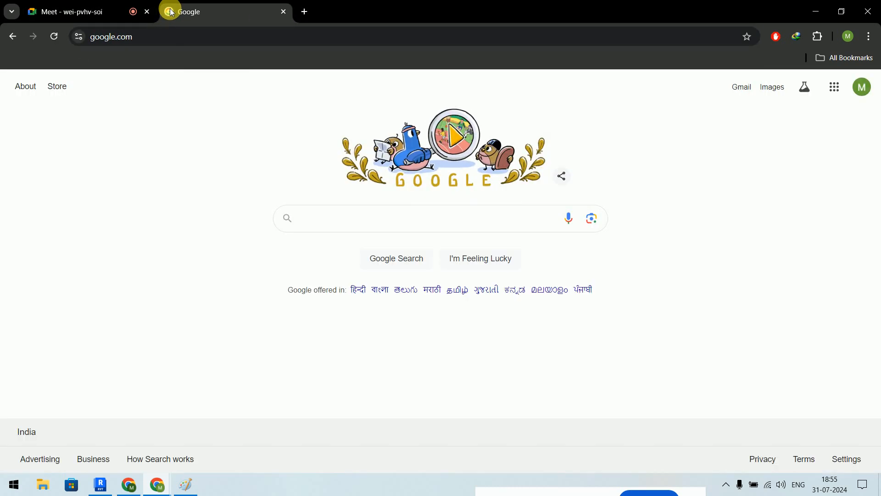
pyautogui.write('wa')
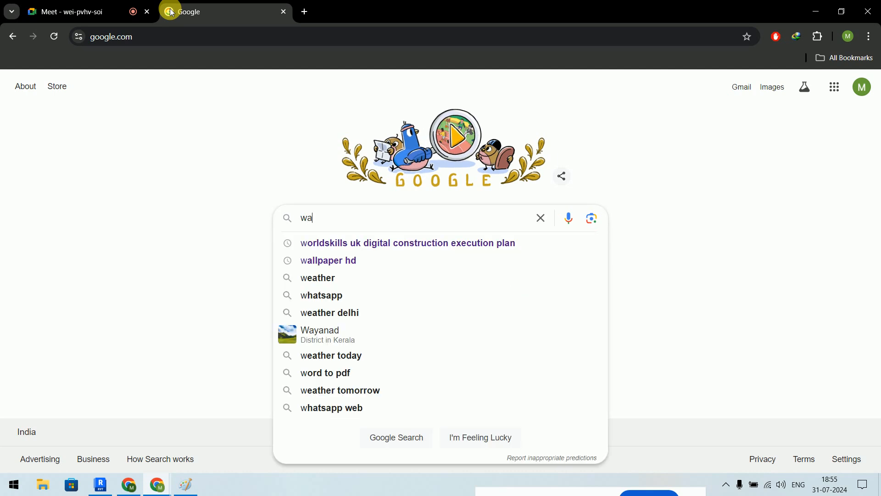
pyautogui.write('ter tank')
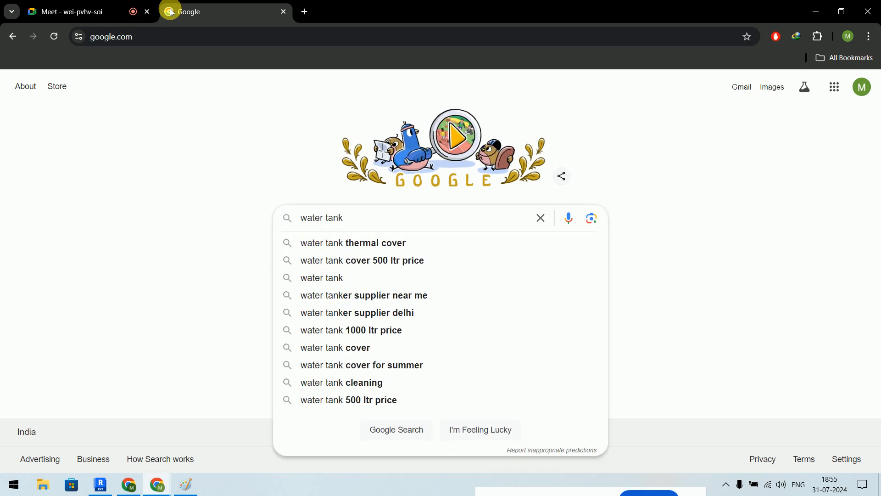
pyautogui.write(' f')
pyautogui.press('BackSpace')
pyautogui.write('rfa')
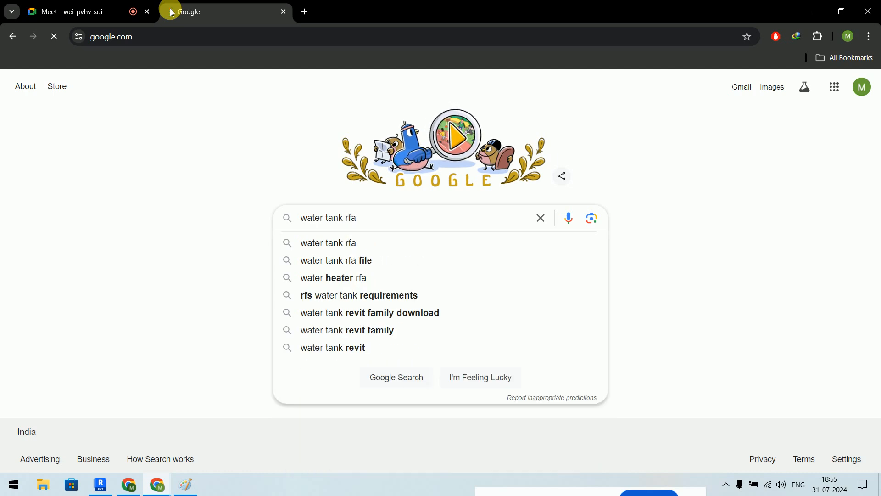
pyautogui.press('Return')
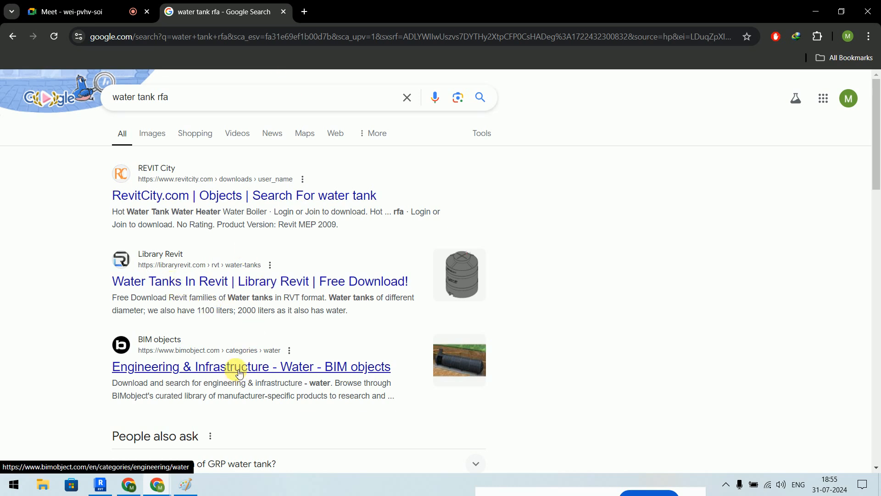
# Step: Open the MEPcontent "Free Revit families & Autocad BIM content" result in a new tab and look through its storage tanks
pyautogui.scroll(-5, 280, 321)
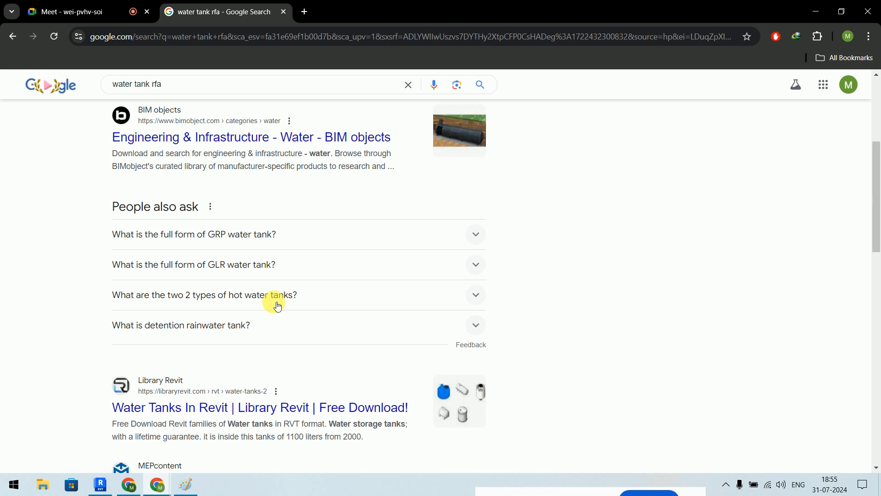
pyautogui.scroll(-2, 278, 306)
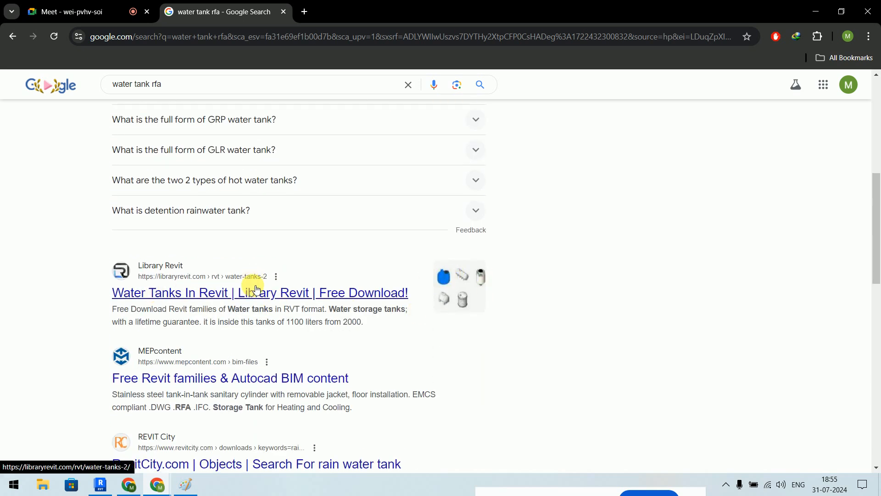
pyautogui.rightClick(237, 370)
pyautogui.click(310, 207)
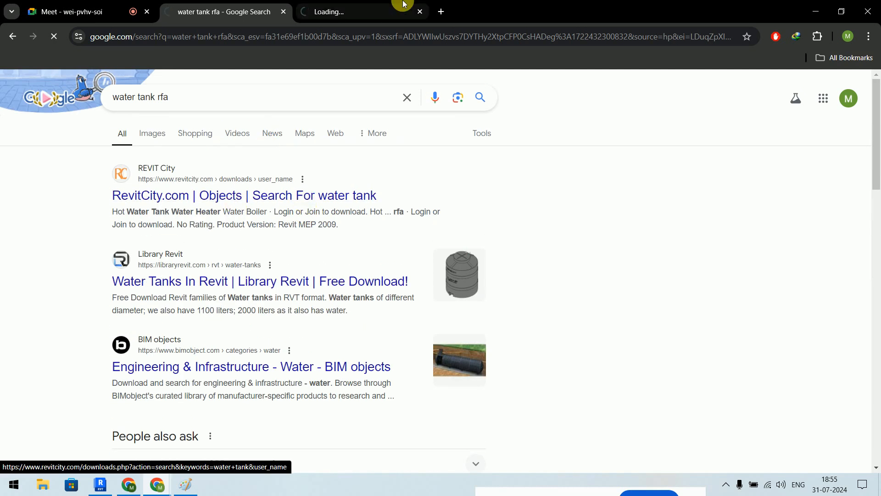
pyautogui.click(363, 12)
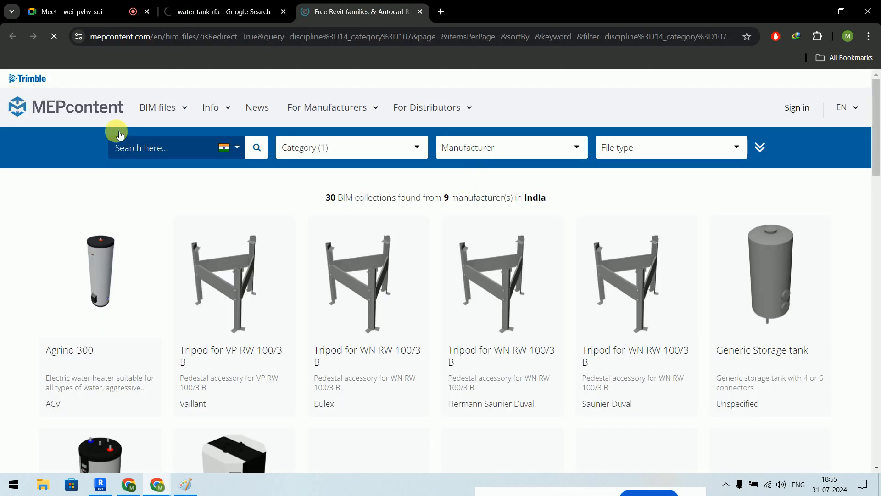
pyautogui.scroll(-5, 849, 214)
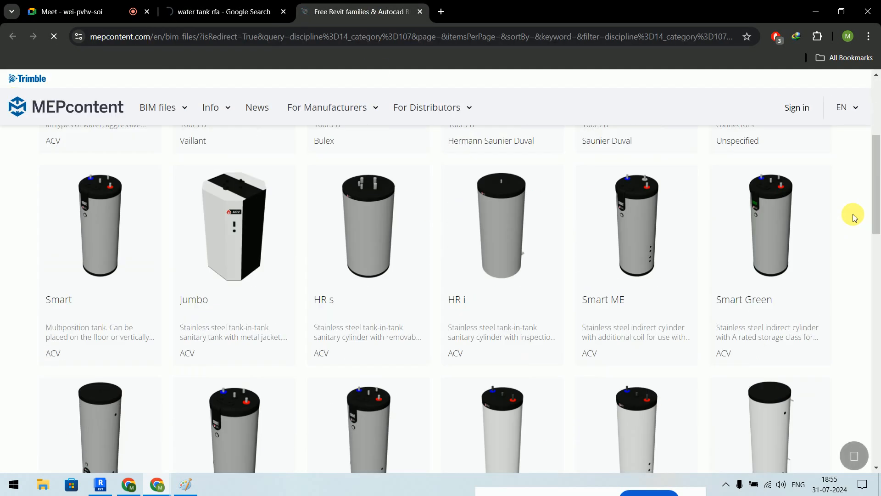
# Step: Examine the remaining storage tank collections in the MEPcontent listing for a suitable roof water tank
pyautogui.scroll(-10, 854, 216)
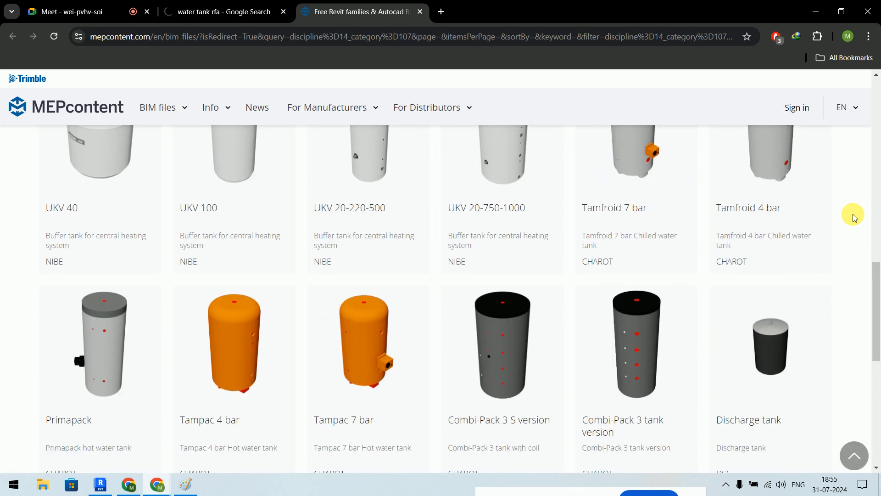
pyautogui.scroll(-6, 852, 214)
pyautogui.scroll(17, 853, 213)
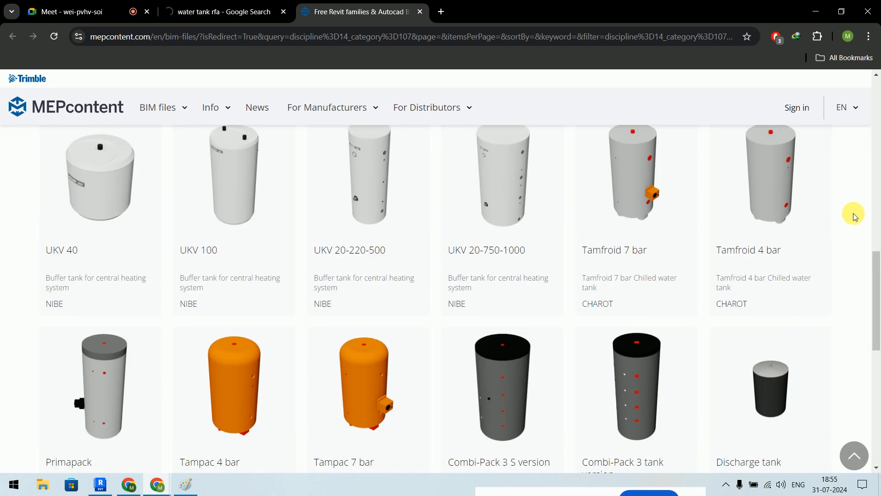
pyautogui.scroll(4, 852, 213)
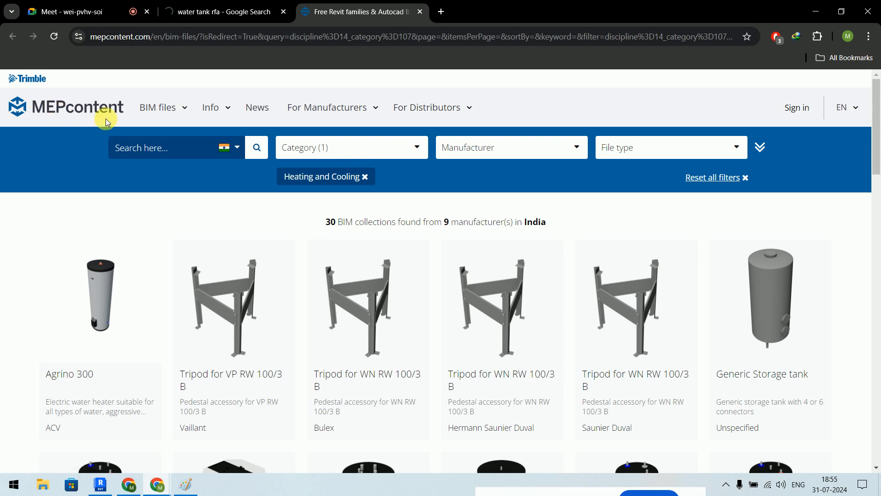
# Step: Return to the Google results, open Library Revit's "Water Tanks In Revit" result in a new tab, and close the MEPcontent page
pyautogui.click(224, 12)
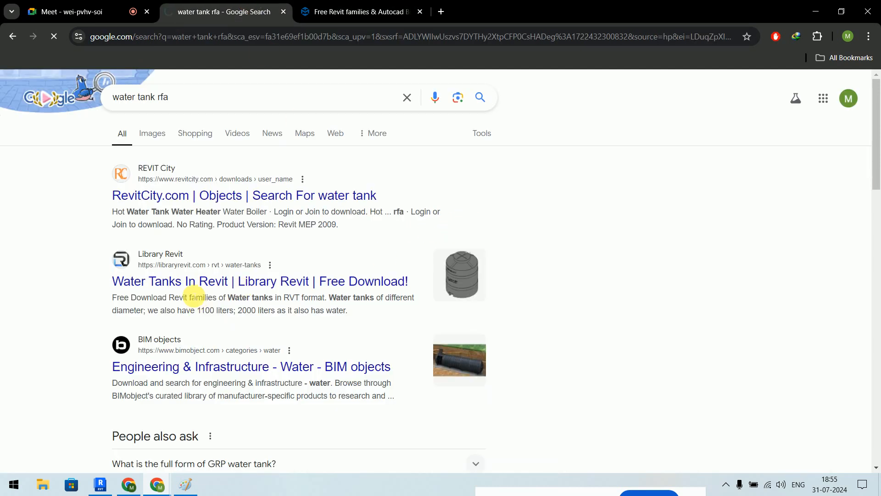
pyautogui.rightClick(189, 281)
pyautogui.click(268, 116)
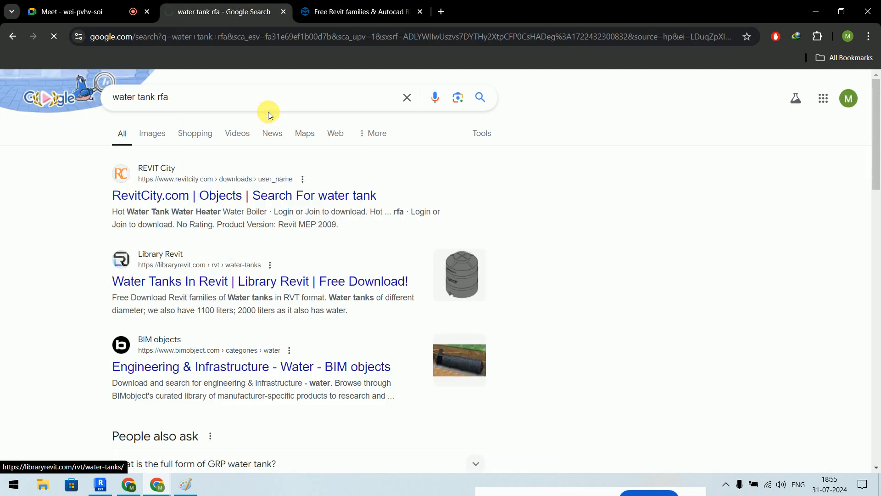
pyautogui.click(419, 11)
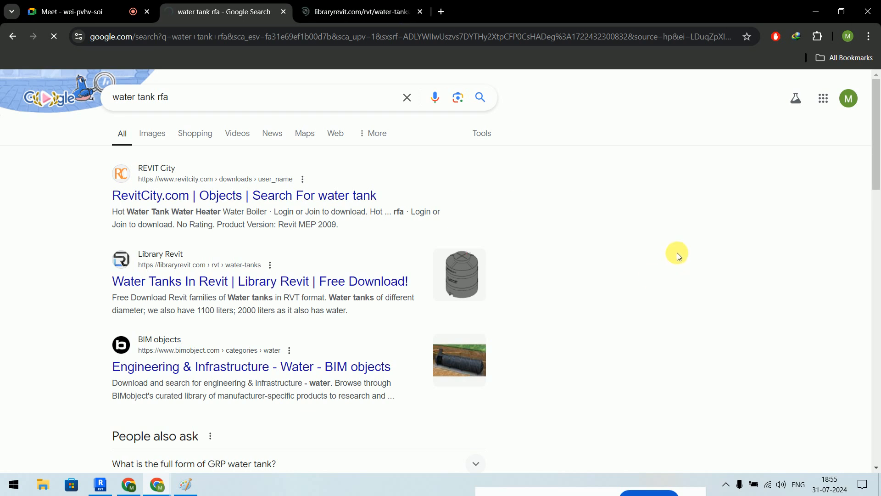
pyautogui.hotkey('ctrl', 'Tab')
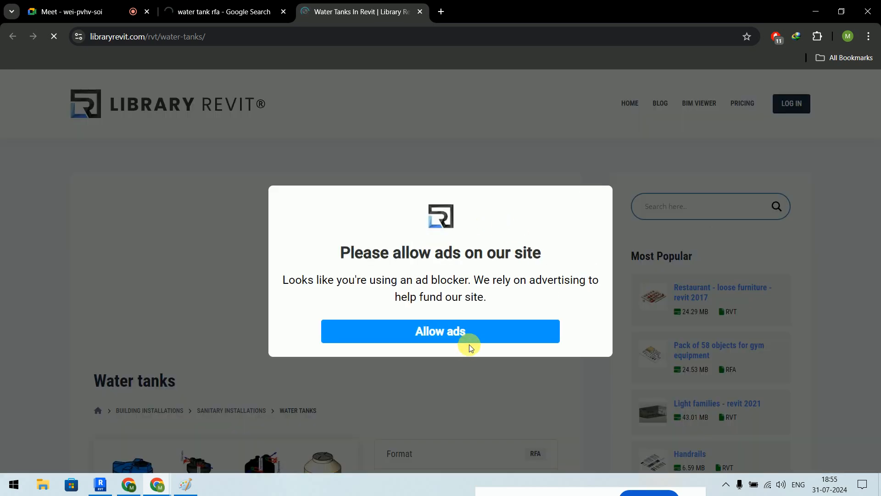
# Step: Allow ads on libraryrevit.com by pausing AdBlock for this site
pyautogui.click(466, 334)
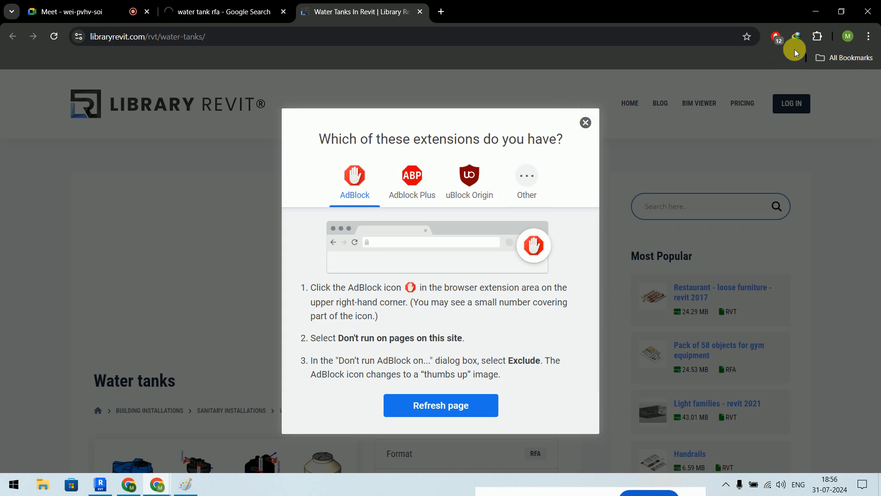
pyautogui.click(776, 36)
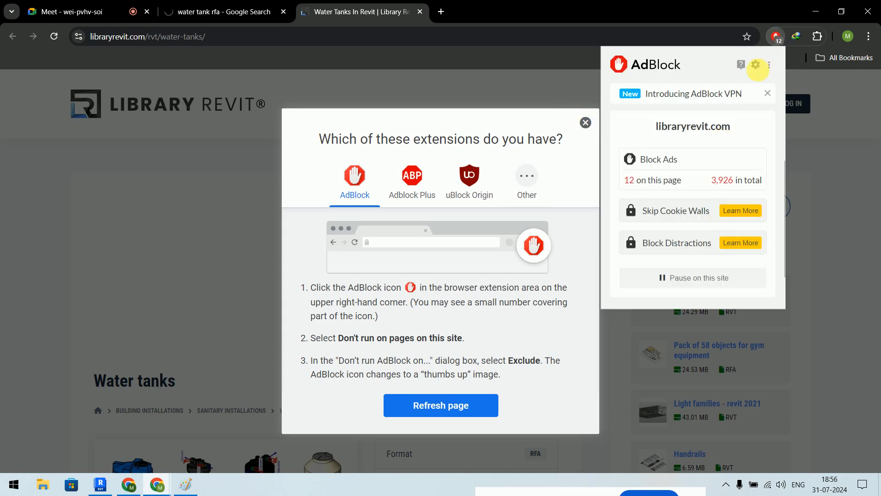
pyautogui.click(712, 278)
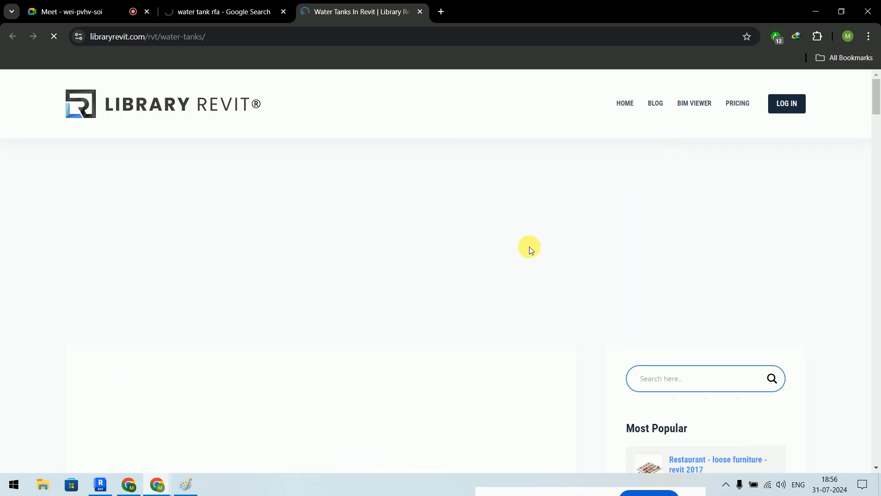
# Step: Examine the water tank previews, file details and description on the Library Revit page
pyautogui.scroll(-7, 536, 202)
pyautogui.scroll(-3, 536, 202)
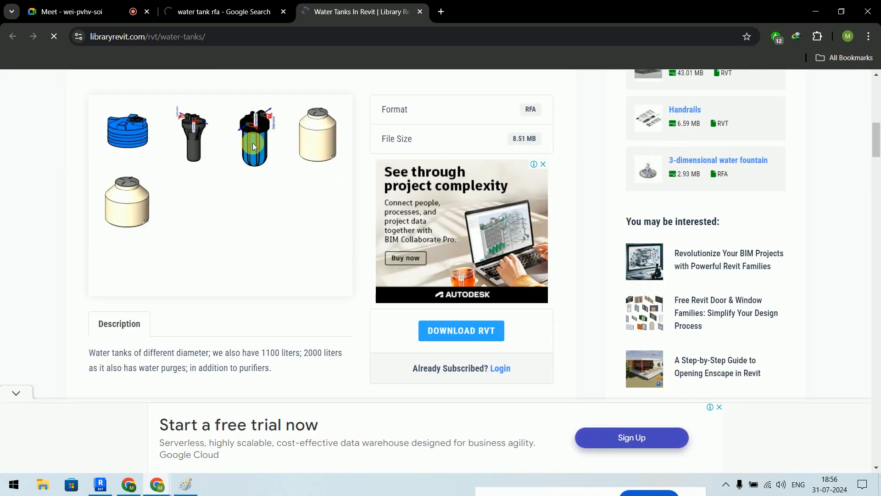
pyautogui.scroll(3, 322, 179)
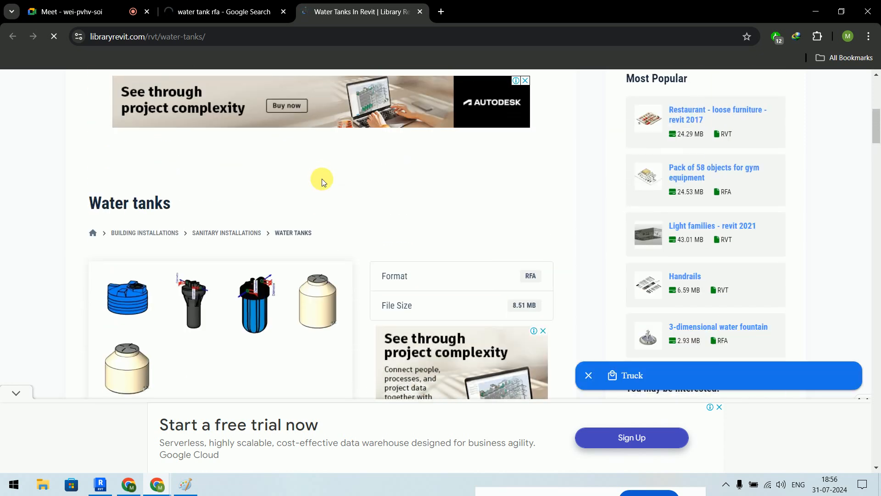
pyautogui.scroll(-5, 322, 179)
pyautogui.scroll(-6, 321, 179)
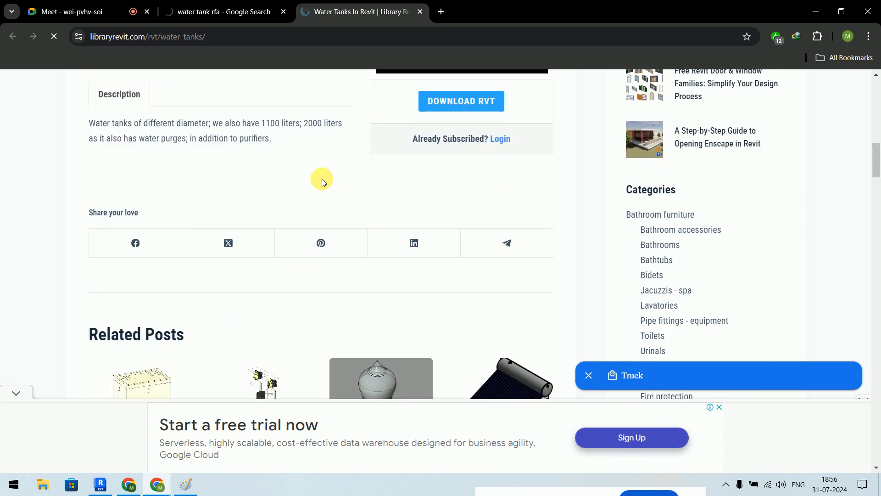
pyautogui.scroll(4, 321, 179)
pyautogui.scroll(2, 322, 182)
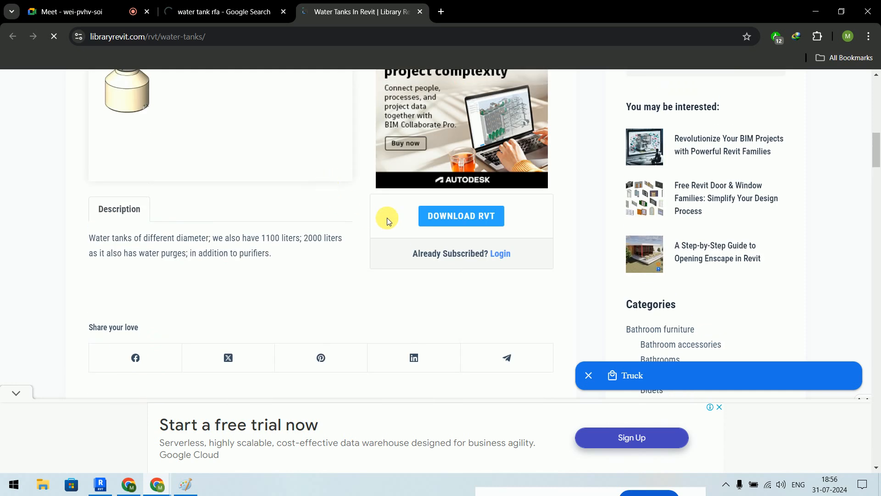
# Step: Try to download the Library Revit water tanks file, and close that page at the login form
pyautogui.click(475, 213)
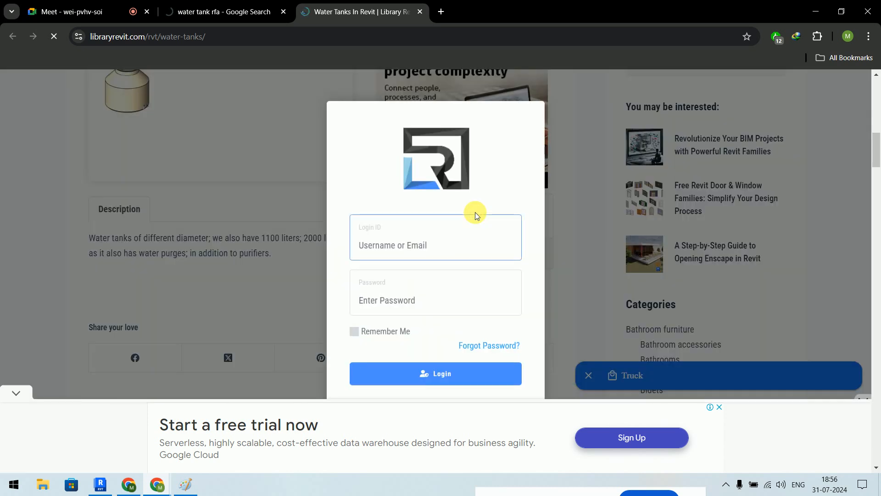
pyautogui.scroll(-5, 475, 212)
pyautogui.scroll(-1, 482, 308)
pyautogui.scroll(8, 482, 308)
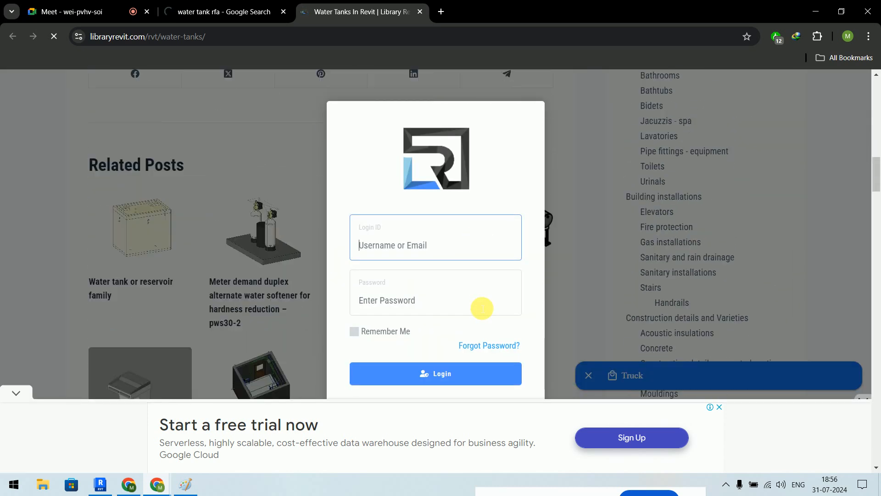
pyautogui.click(419, 11)
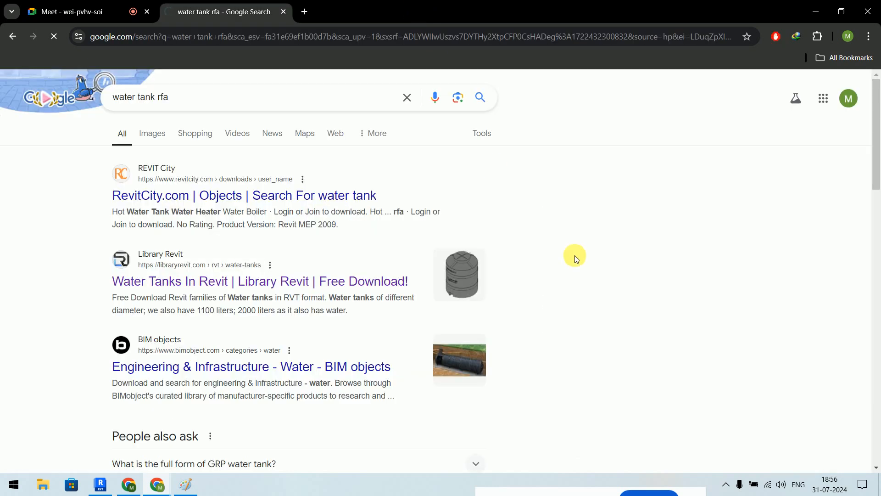
# Step: Look through the remaining Google results, close the search tab, and switch back to Revit
pyautogui.scroll(-10, 578, 237)
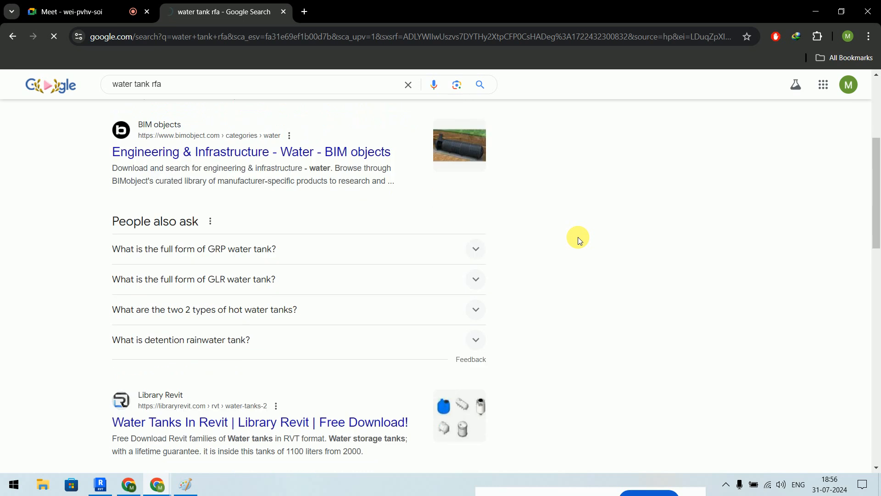
pyautogui.scroll(-4, 579, 240)
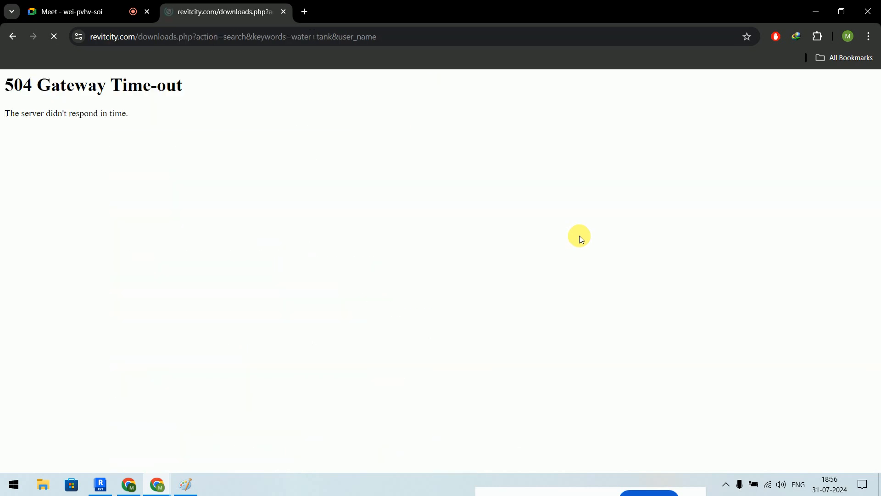
pyautogui.click(284, 14)
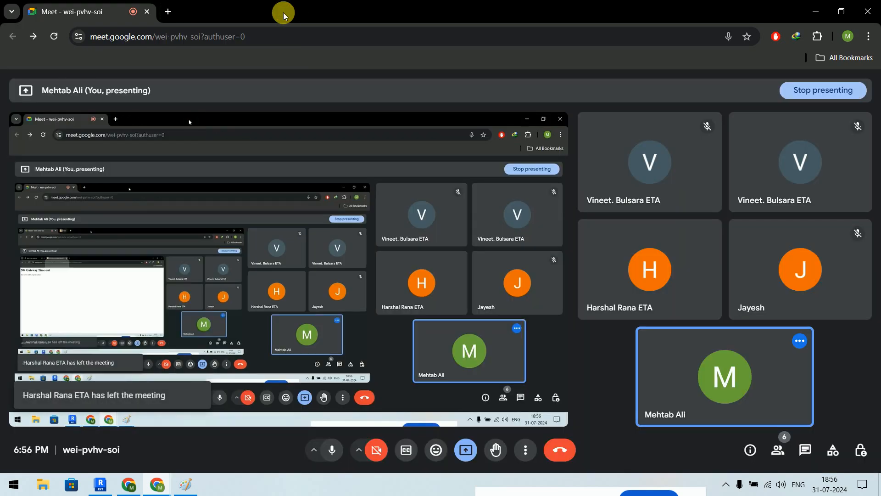
pyautogui.click(816, 11)
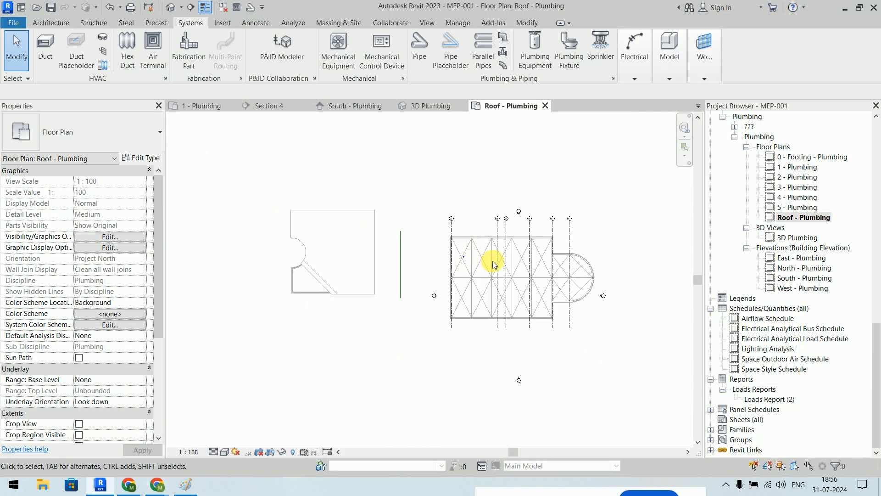
# Step: Open the 3D Plumbing view and examine the pipework around the water heater and plumbing fixtures
pyautogui.click(429, 106)
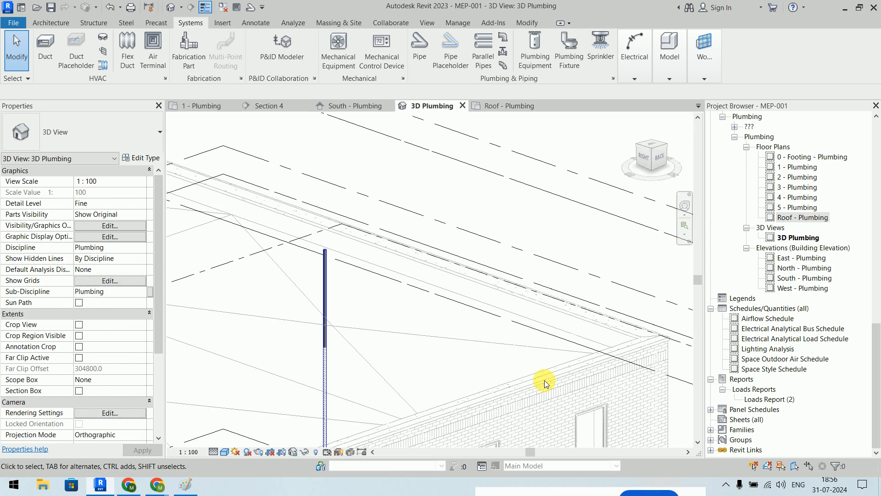
pyautogui.scroll(-6, 472, 347)
pyautogui.moveTo(461, 331); pyautogui.dragTo(489, 110, button='middle')
pyautogui.moveTo(500, 400); pyautogui.dragTo(461, 286, button='middle')
pyautogui.scroll(6, 461, 286)
pyautogui.moveTo(463, 325); pyautogui.dragTo(461, 335, button='middle')
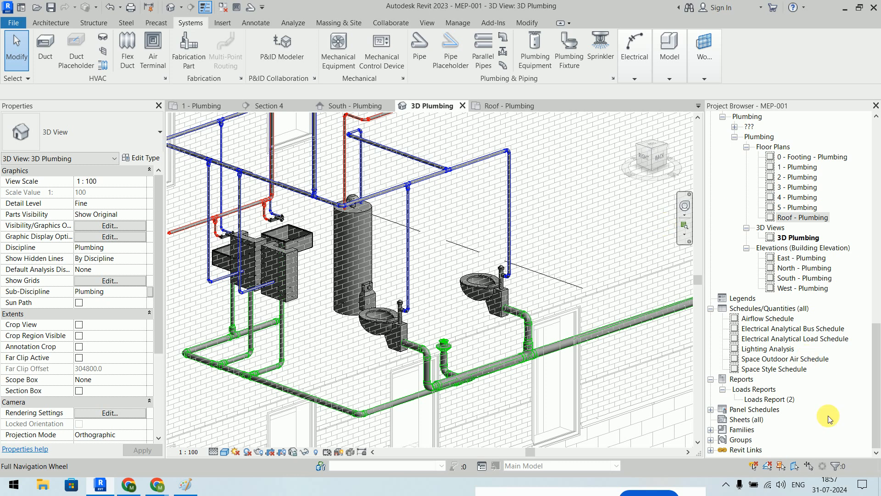
# Step: Open the South - Plumbing elevation and examine the riser and the pipes above the water heater
pyautogui.click(355, 105)
pyautogui.scroll(5, 565, 284)
pyautogui.scroll(-3, 565, 305)
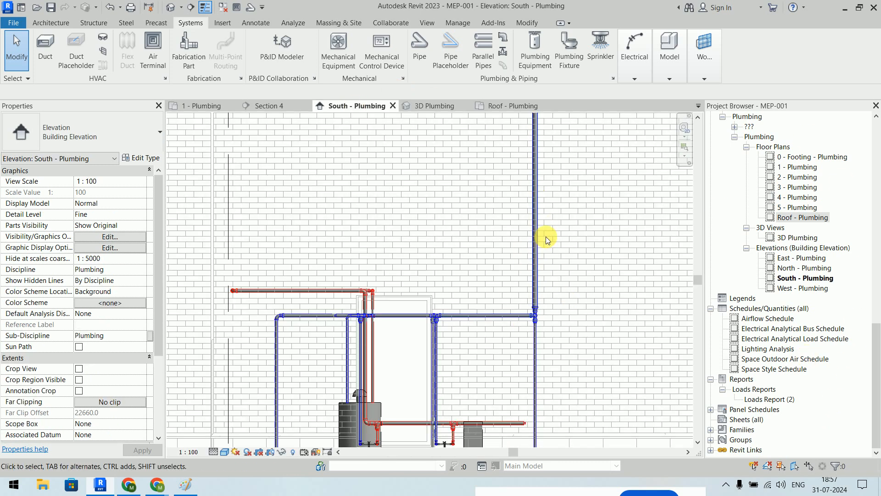
pyautogui.scroll(2, 541, 281)
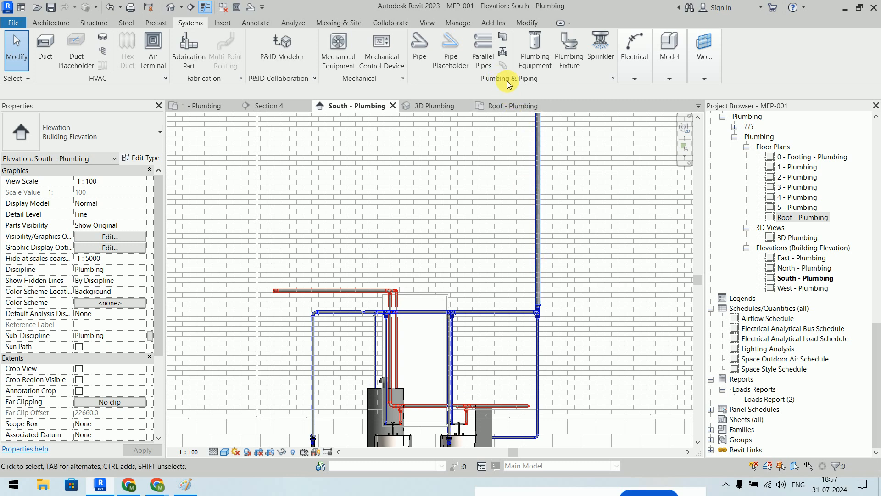
# Step: Draw a stepped 32 mm Hot W Supply pipe placeholder run above the heater piping, rising about 900 mm, with an upper segment about 1200 mm long
pyautogui.click(425, 64)
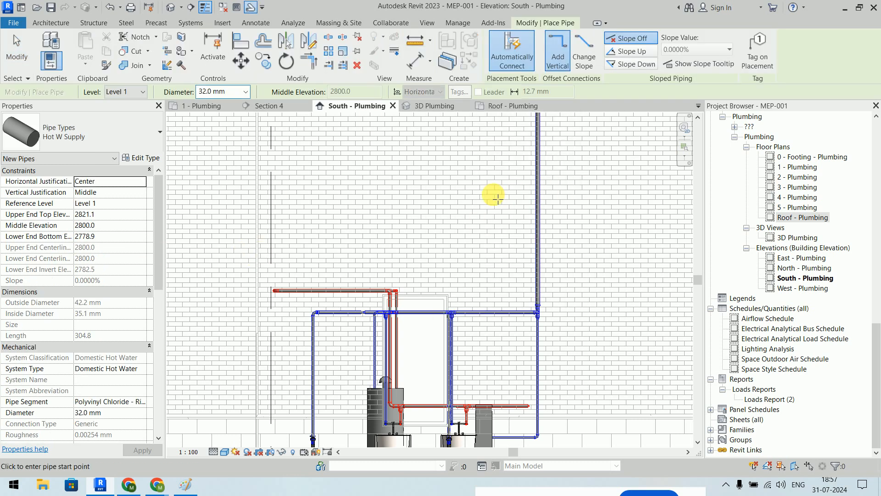
pyautogui.press('Escape')
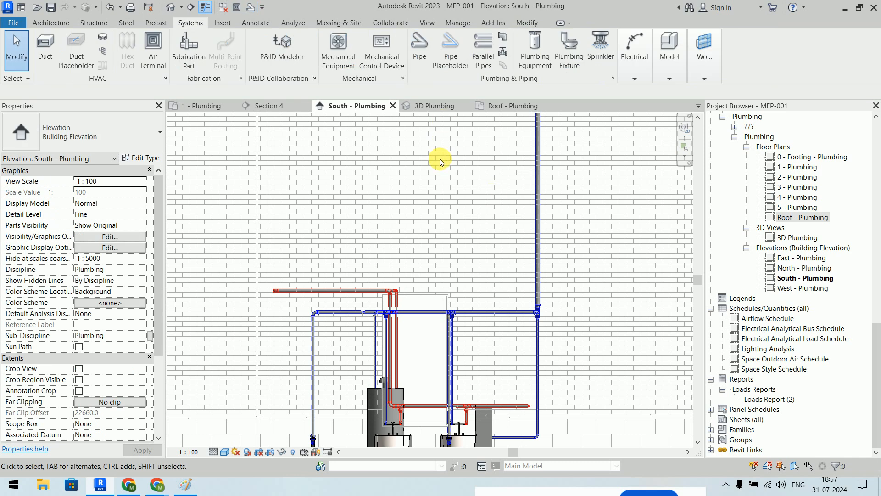
pyautogui.click(450, 64)
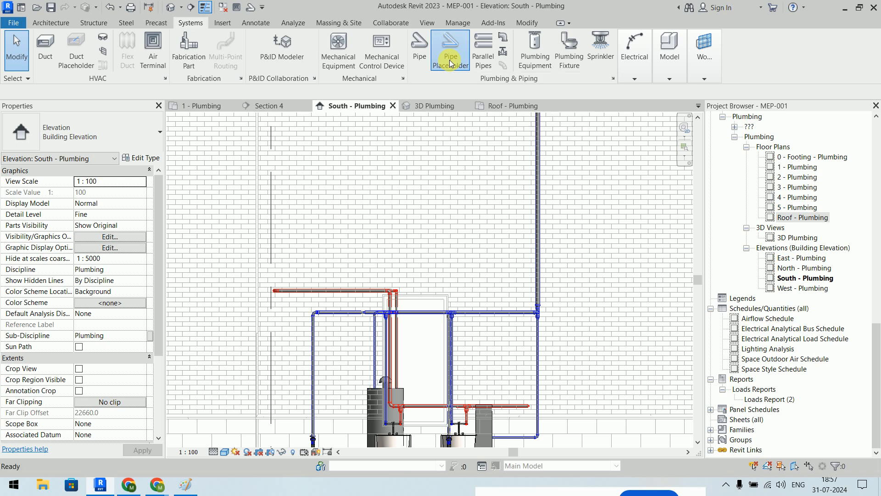
pyautogui.click(293, 242)
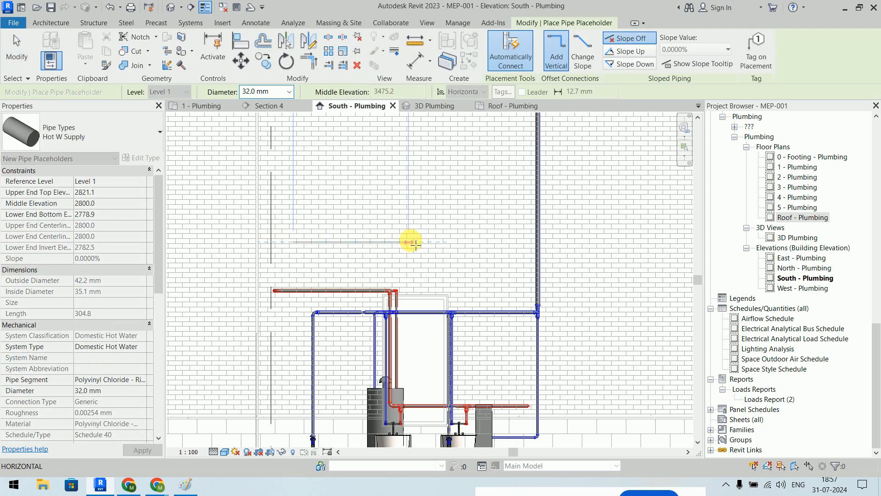
pyautogui.click(409, 177)
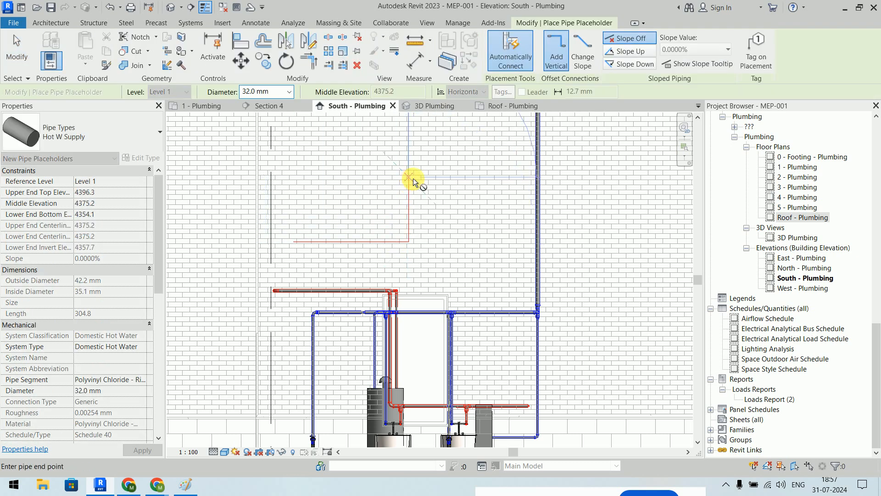
pyautogui.click(493, 177)
pyautogui.press('Escape')
pyautogui.press('Escape')
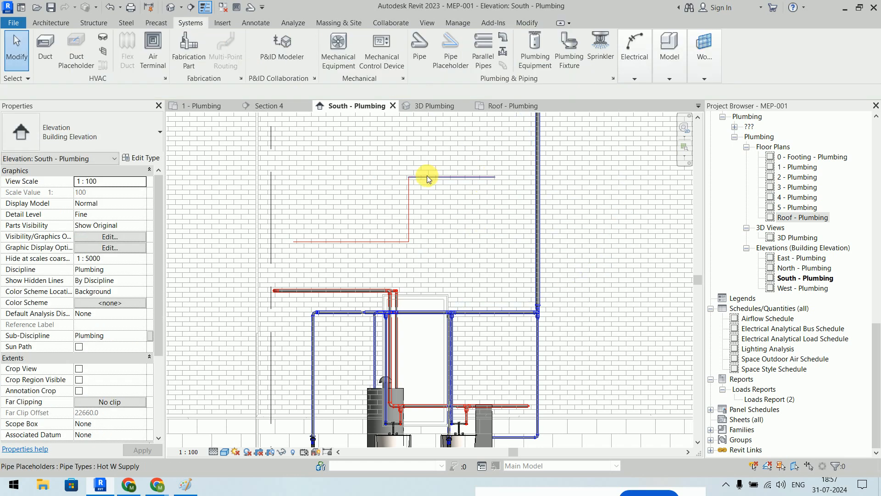
# Step: Convert the three stepped Hot W Supply pipe placeholders above the heater piping into actual pipes
pyautogui.scroll(4, 431, 214)
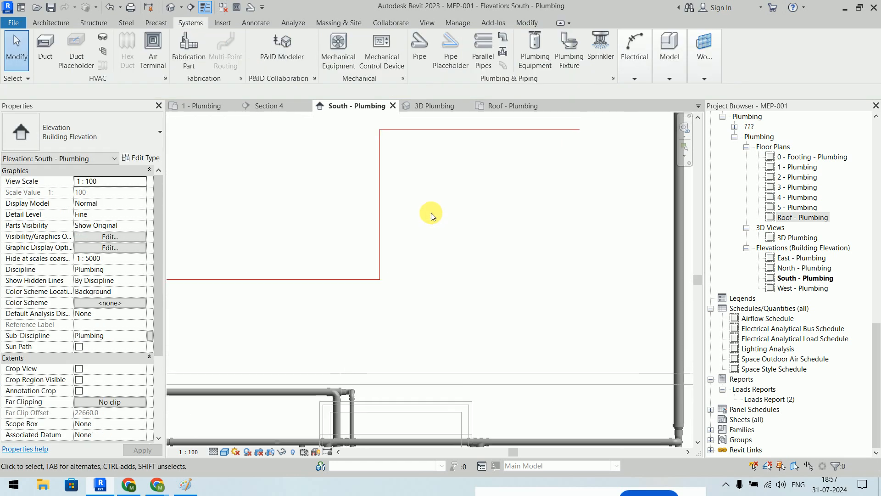
pyautogui.scroll(-2, 518, 227)
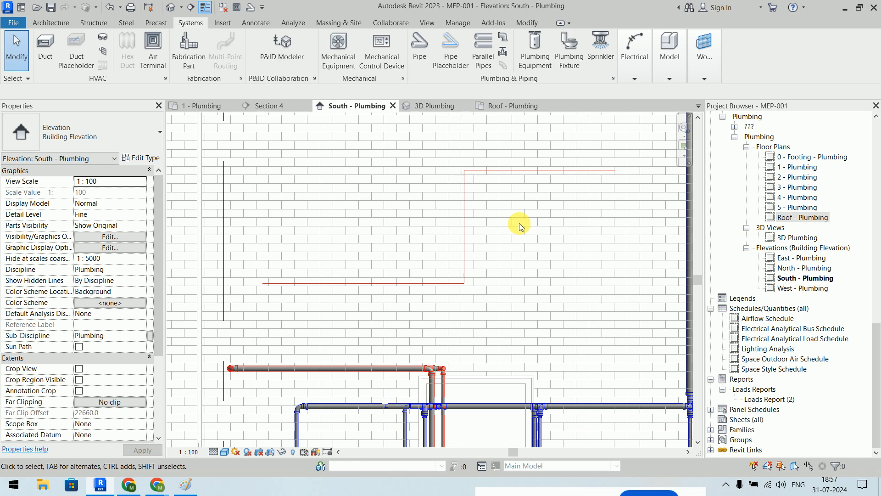
pyautogui.click(509, 173)
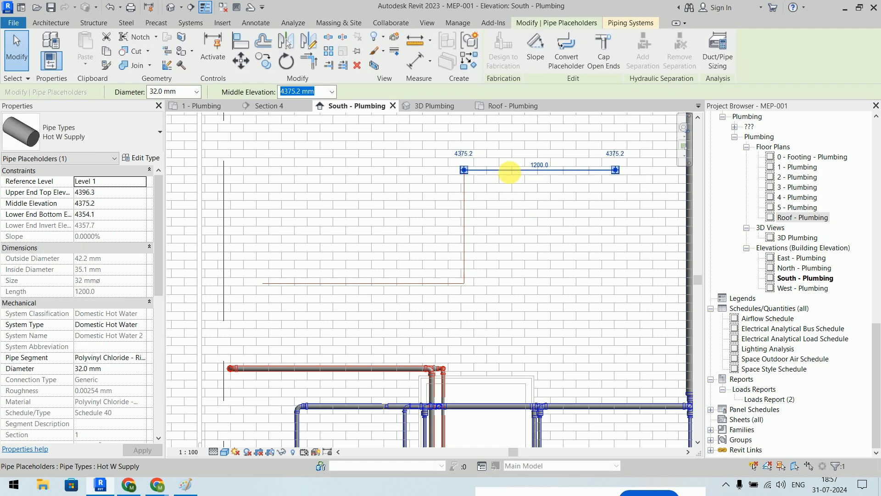
pyautogui.click(517, 227)
pyautogui.moveTo(632, 152); pyautogui.dragTo(262, 320)
pyautogui.moveTo(250, 316); pyautogui.dragTo(251, 316)
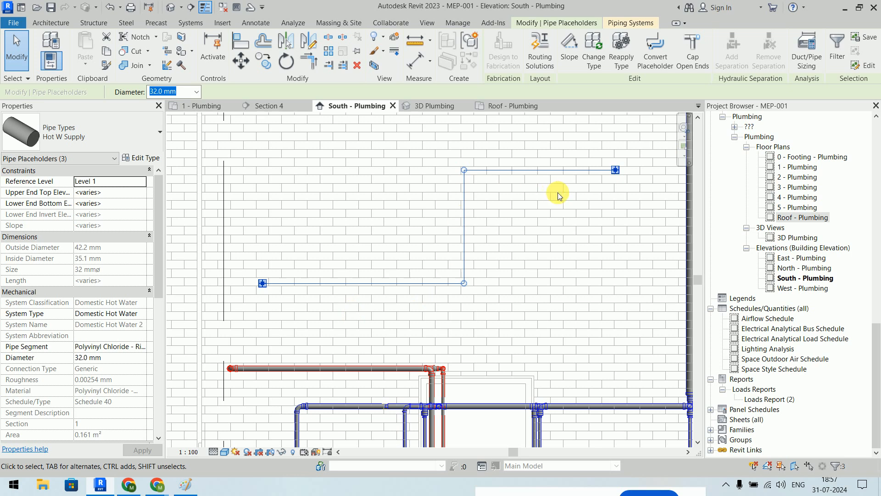
pyautogui.click(654, 67)
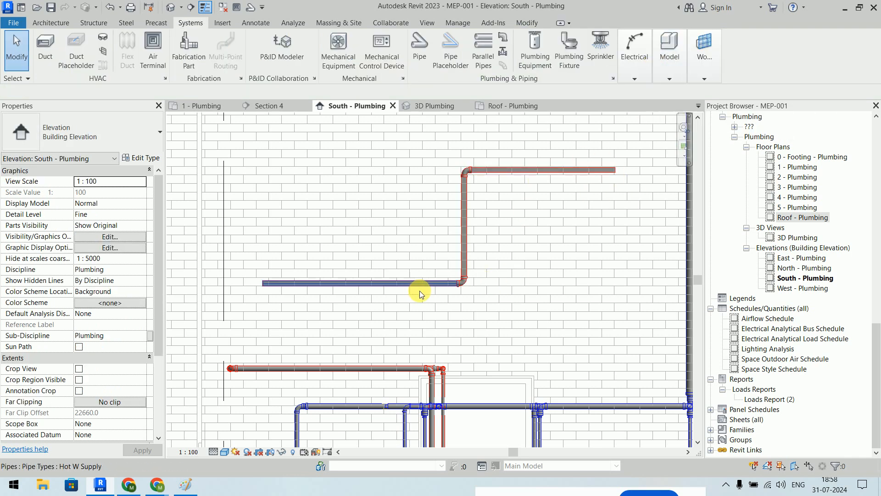
# Step: Check the elbows of the converted stepped pipe run and delete the entire run with its fittings
pyautogui.scroll(5, 495, 177)
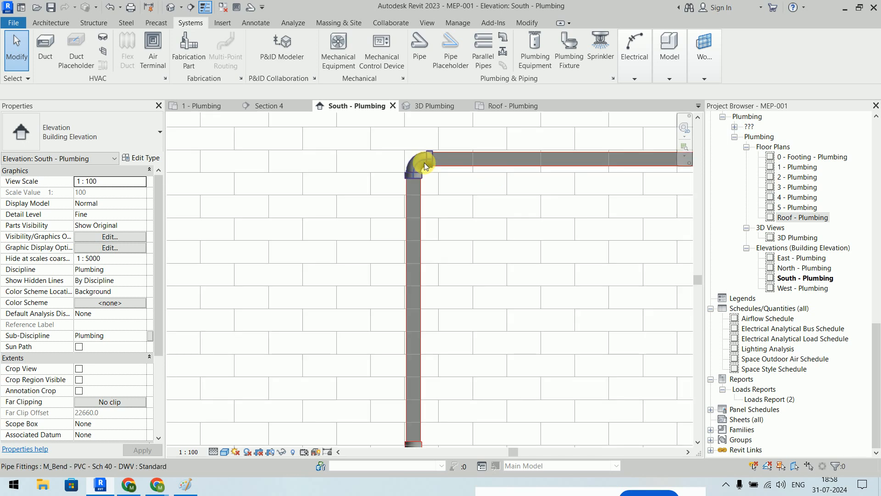
pyautogui.scroll(-5, 432, 212)
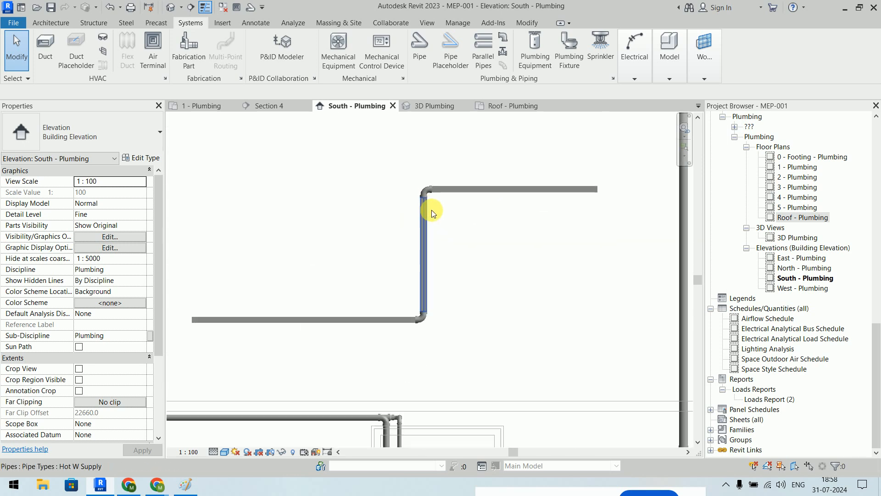
pyautogui.moveTo(553, 181); pyautogui.dragTo(269, 305)
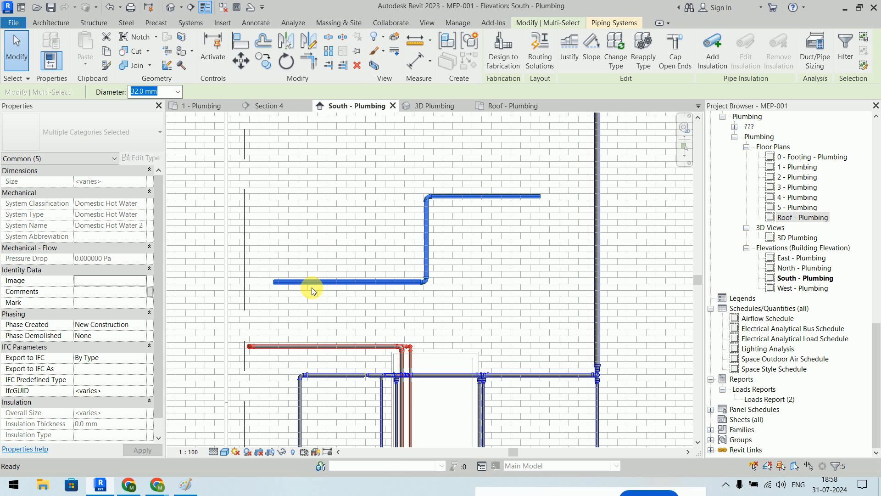
pyautogui.press('Delete')
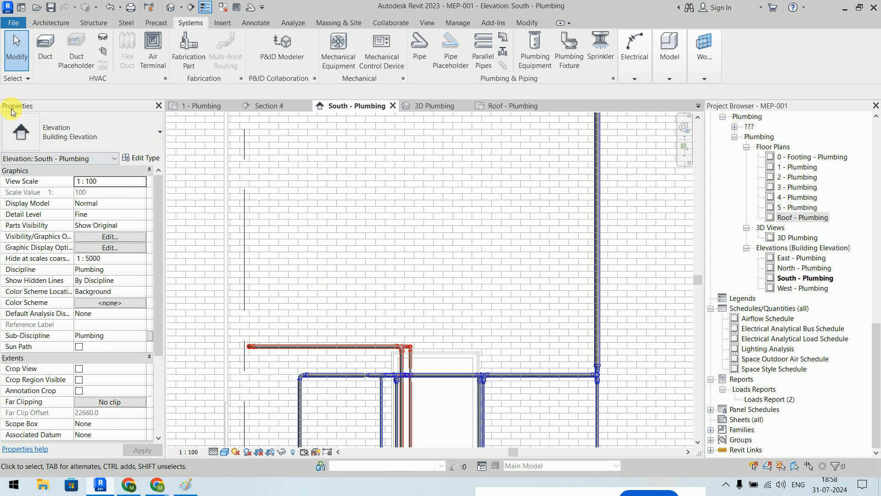
# Step: Draw a single straight horizontal Hot W Supply pipe above the heater piping in the South - Plumbing elevation
pyautogui.click(418, 48)
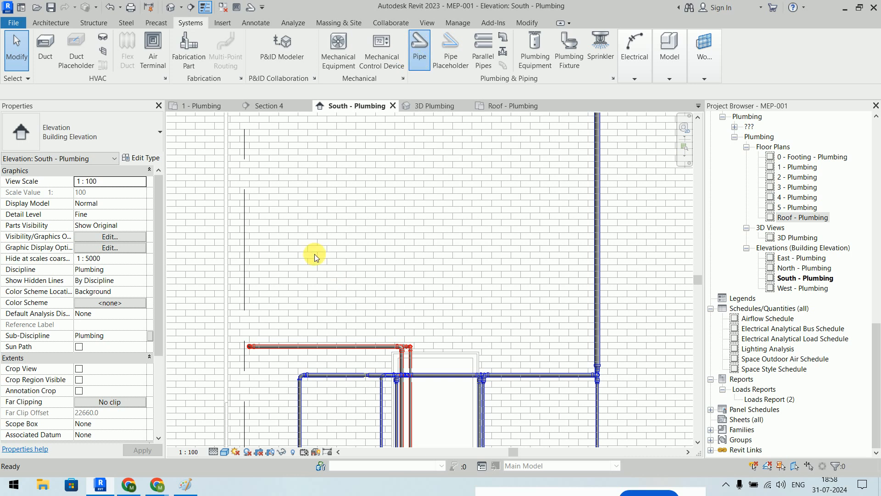
pyautogui.click(294, 253)
pyautogui.click(456, 254)
pyautogui.press('Escape')
pyautogui.press('Escape')
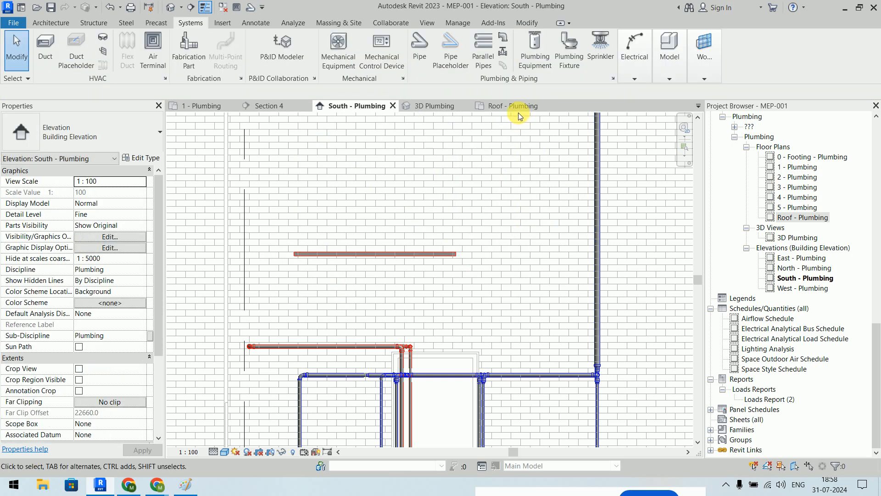
# Step: Create parallel pipes from the new horizontal pipe with a horizontal number of 4 and a vertical number of 3
pyautogui.click(483, 57)
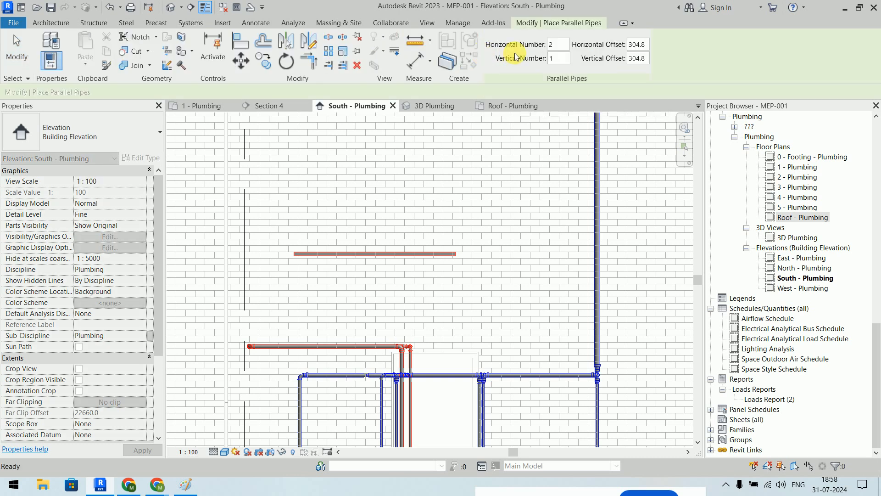
pyautogui.click(566, 44)
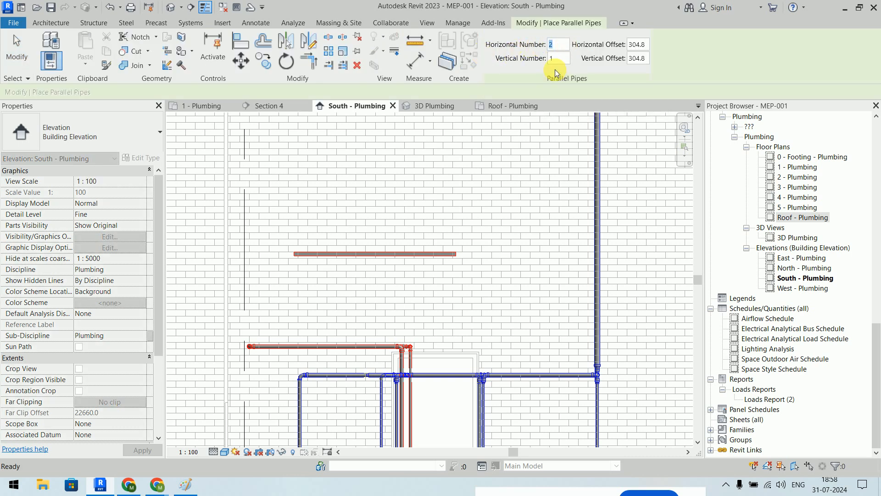
pyautogui.click(557, 60)
pyautogui.write('3')
pyautogui.click(558, 44)
pyautogui.write('4')
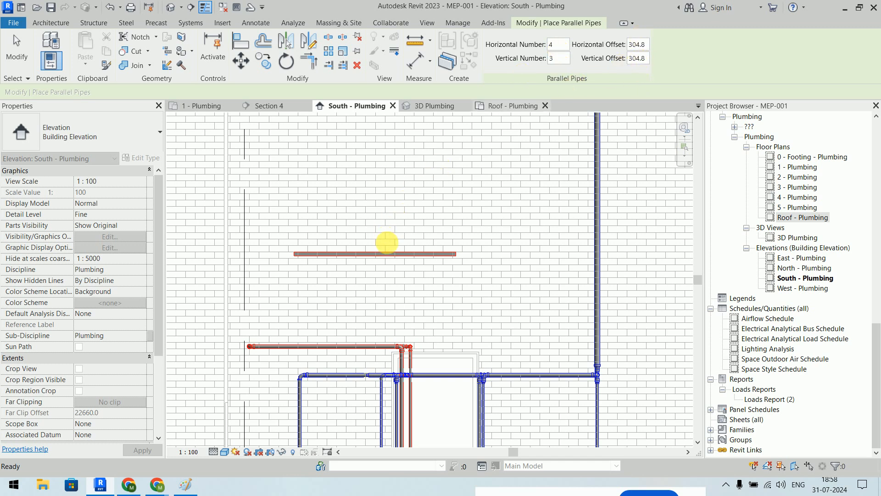
pyautogui.click(389, 254)
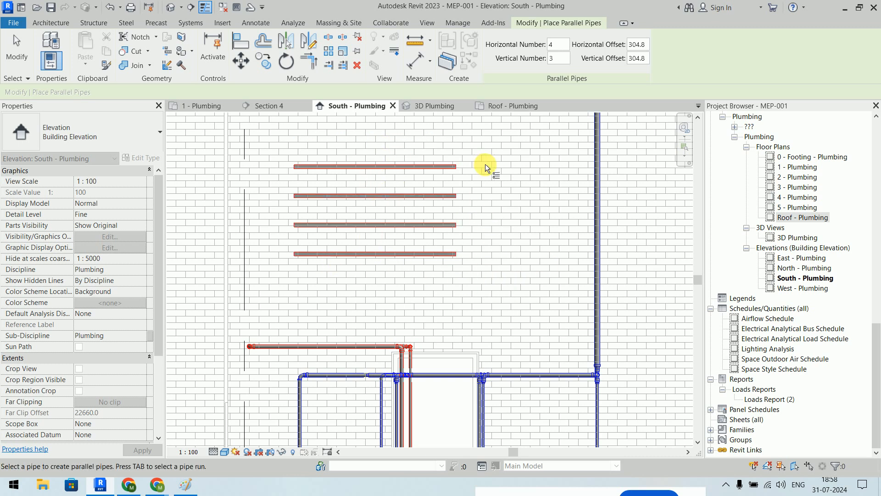
pyautogui.press('Escape')
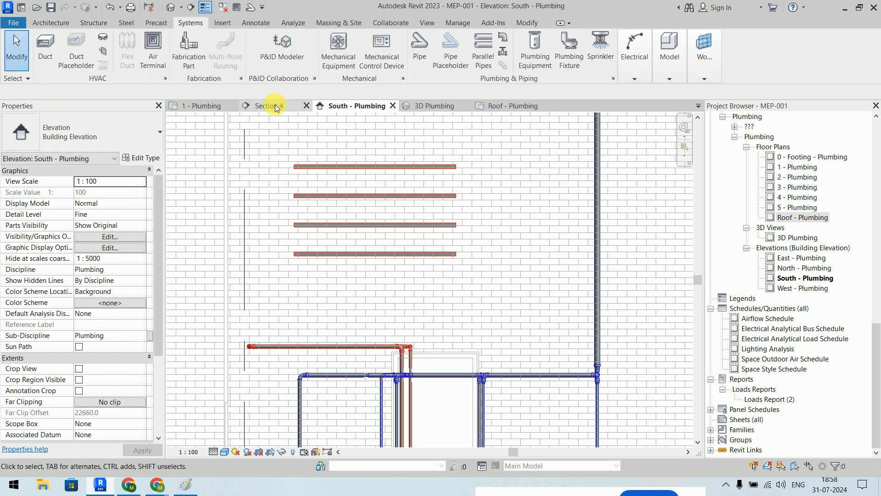
# Step: Open the 1 - Plumbing floor plan and examine the parallel pipes outside the building
pyautogui.click(209, 109)
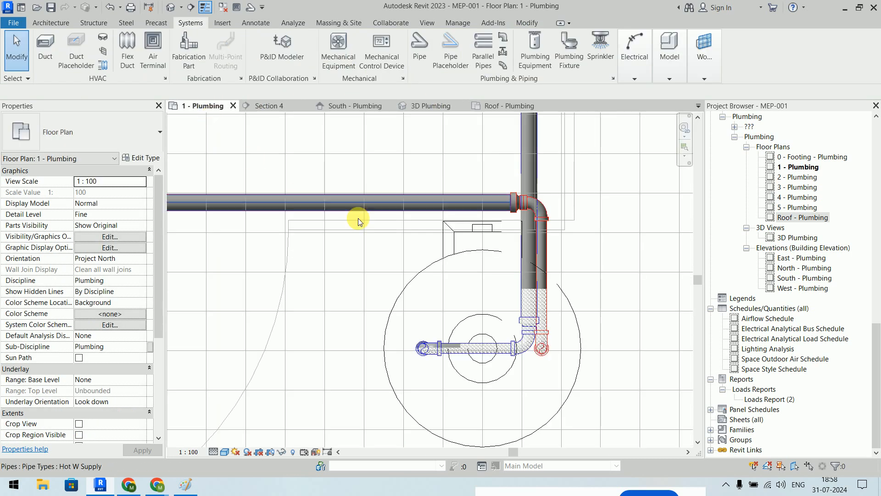
pyautogui.scroll(-3, 411, 237)
pyautogui.scroll(-6, 412, 239)
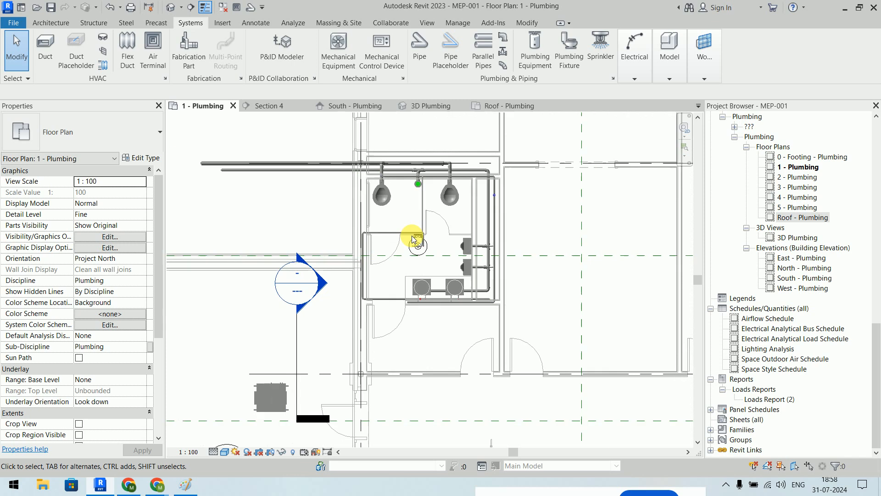
pyautogui.scroll(-5, 413, 236)
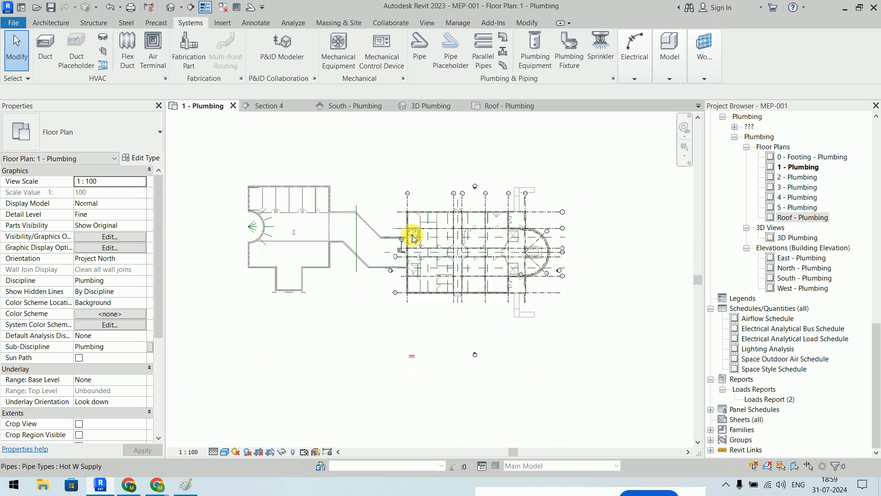
pyautogui.scroll(10, 415, 365)
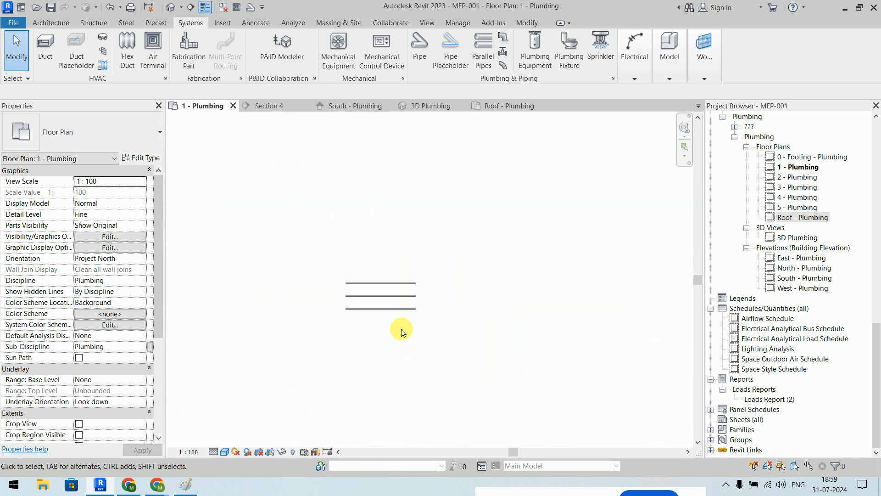
pyautogui.scroll(-1, 513, 284)
pyautogui.moveTo(513, 284); pyautogui.dragTo(554, 277, button='middle')
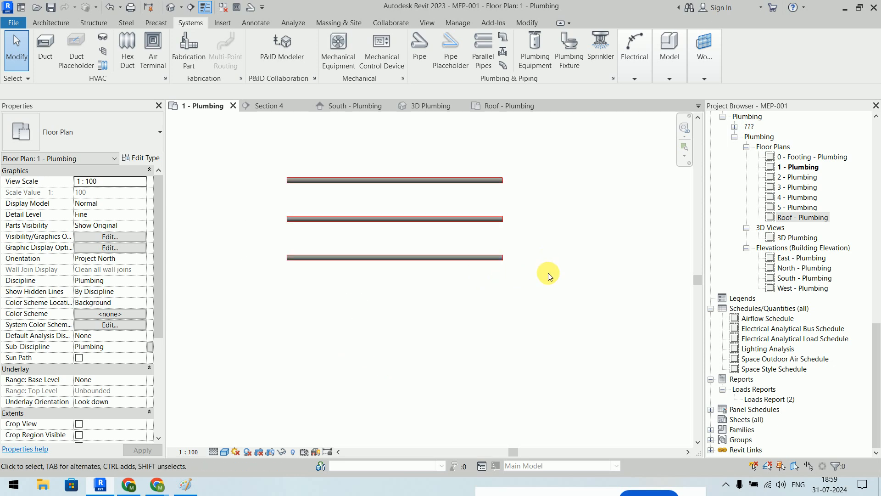
# Step: Inspect the parallel pipe group near the curved roof edge in the 3D Plumbing view and delete all its pipes
pyautogui.click(420, 105)
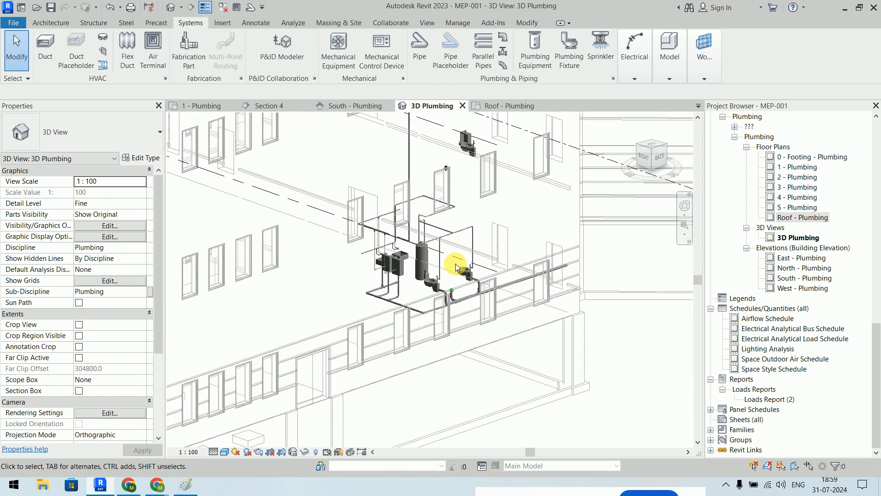
pyautogui.scroll(-5, 472, 291)
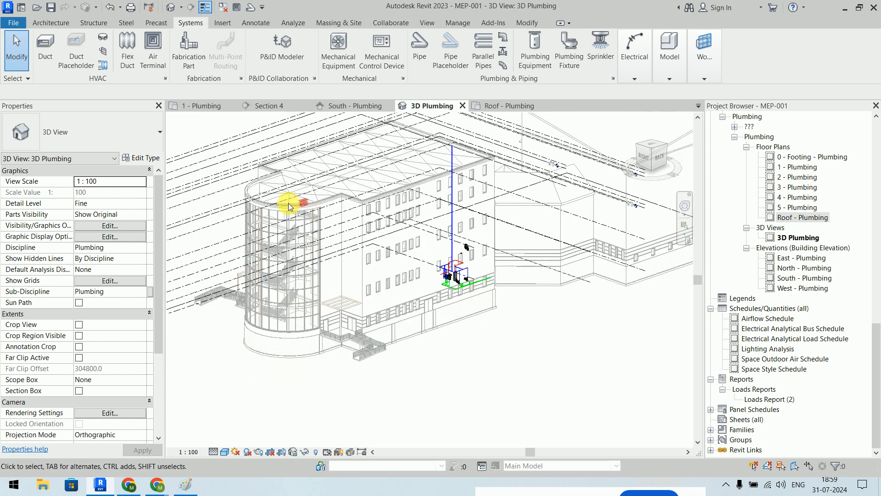
pyautogui.scroll(8, 289, 206)
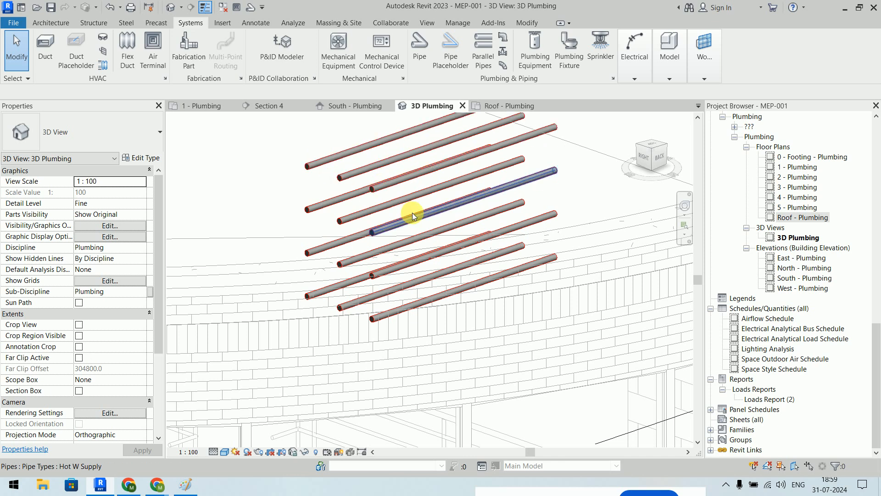
pyautogui.scroll(-3, 413, 213)
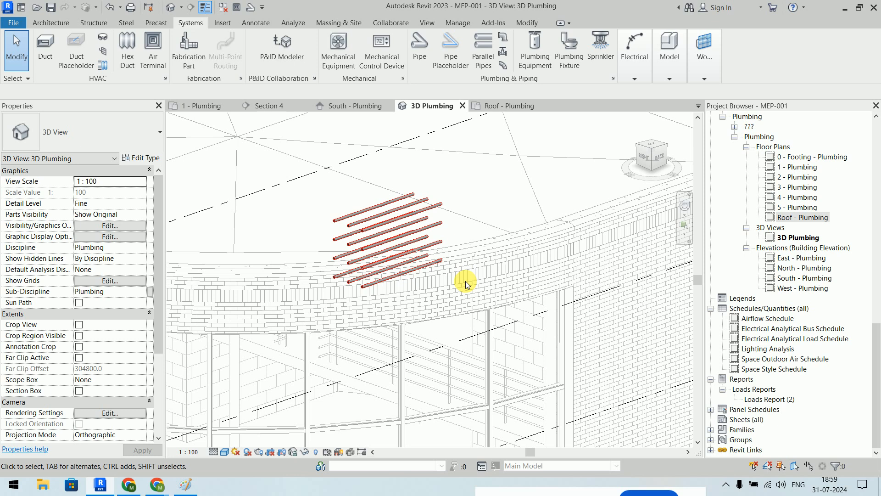
pyautogui.moveTo(242, 180); pyautogui.dragTo(489, 326)
pyautogui.press('Delete')
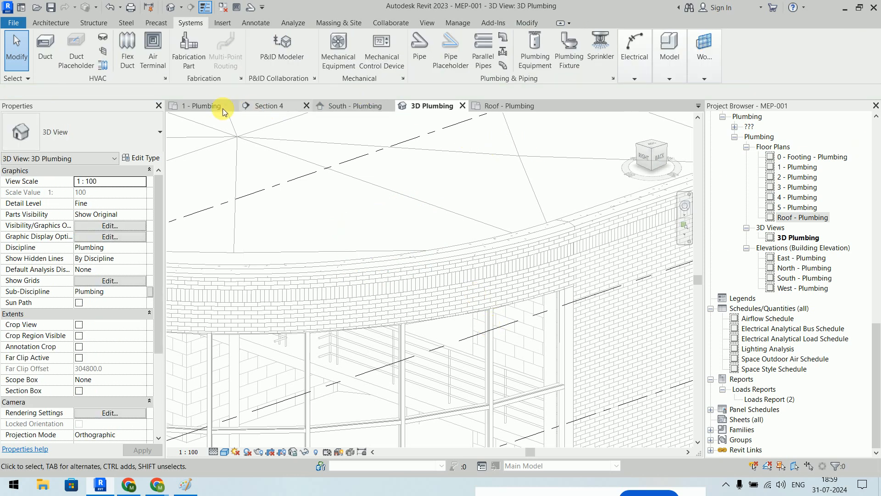
# Step: In the 1 - Plumbing floor plan, draw an L-shaped 32 mm Hot W Supply pipe in the open area beside the restroom fixtures
pyautogui.click(202, 106)
pyautogui.scroll(-6, 494, 270)
pyautogui.moveTo(500, 268); pyautogui.dragTo(329, 372, button='middle')
pyautogui.scroll(3, 369, 284)
pyautogui.scroll(8, 288, 244)
pyautogui.moveTo(309, 224); pyautogui.dragTo(643, 366, button='middle')
pyautogui.scroll(2, 559, 240)
pyautogui.moveTo(558, 241)
pyautogui.mouseDown(button='middle')
pyautogui.moveTo(559, 257)
pyautogui.moveTo(563, 235)
pyautogui.mouseUp(button='middle')
pyautogui.scroll(-1, 560, 257)
pyautogui.moveTo(502, 245); pyautogui.dragTo(421, 214, button='middle')
pyautogui.scroll(2, 508, 205)
pyautogui.moveTo(507, 207); pyautogui.dragTo(506, 237, button='middle')
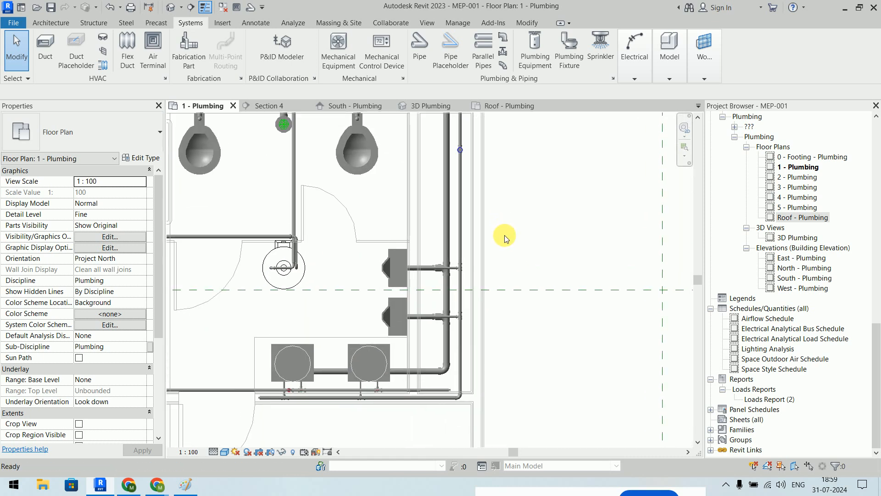
pyautogui.click(420, 49)
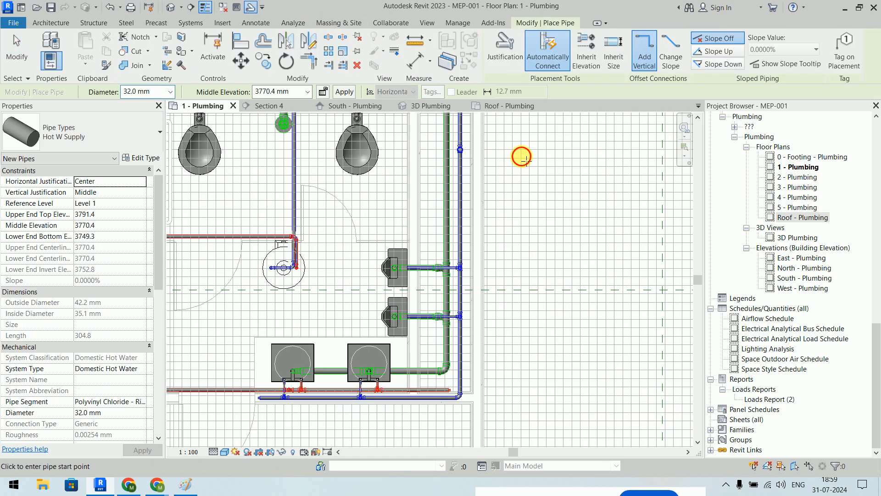
pyautogui.click(523, 158)
pyautogui.click(522, 348)
pyautogui.click(646, 354)
pyautogui.press('Escape')
pyautogui.press('Escape')
pyautogui.moveTo(536, 376); pyautogui.dragTo(372, 357, button='middle')
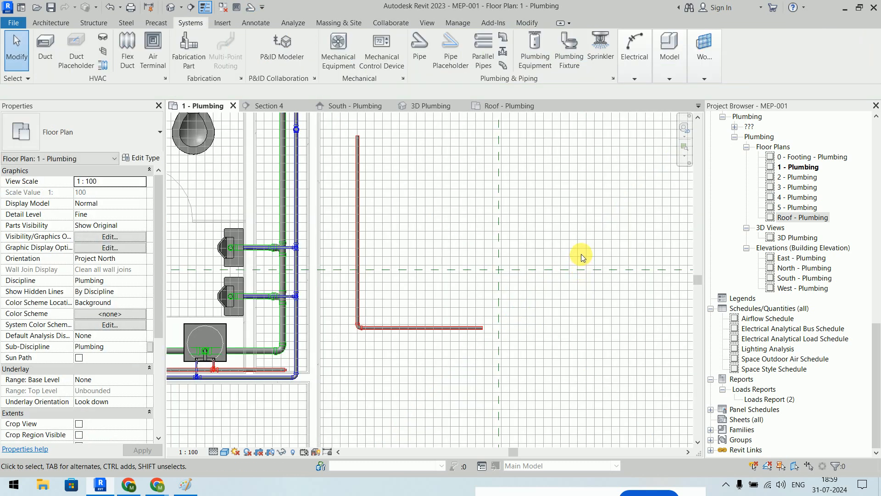
# Step: Start Parallel Pipes with a horizontal number of 3 and a vertical number of 1
pyautogui.click(484, 50)
pyautogui.moveTo(568, 62); pyautogui.dragTo(496, 71)
pyautogui.write('1')
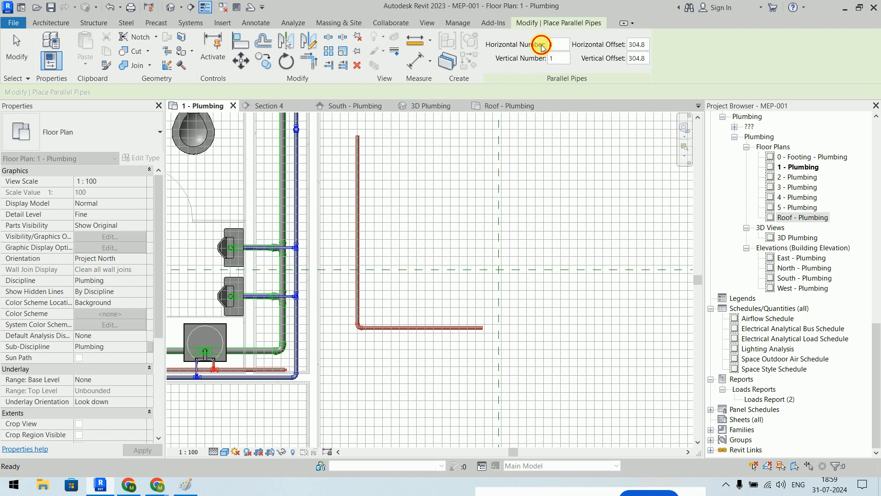
pyautogui.doubleClick(558, 44)
pyautogui.write('3')
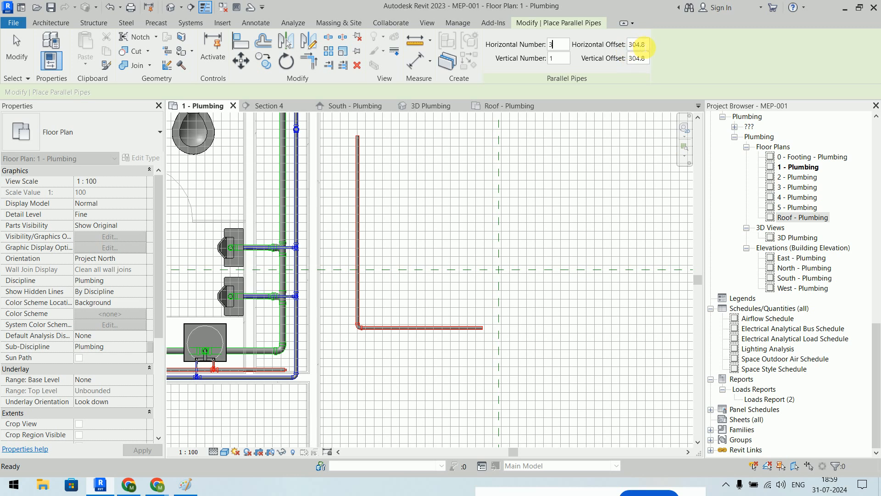
pyautogui.doubleClick(638, 44)
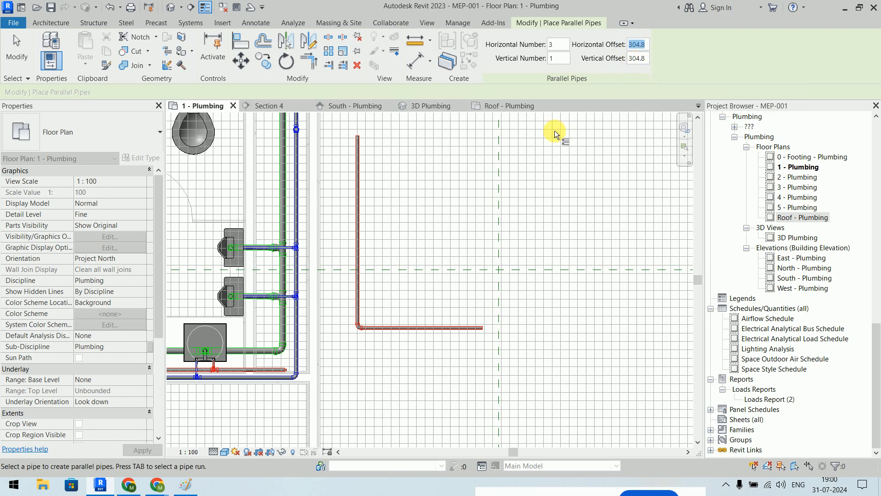
# Step: Try creating parallel pipes from only the longer leg of the L-shaped pipe, and undo them
pyautogui.click(360, 210)
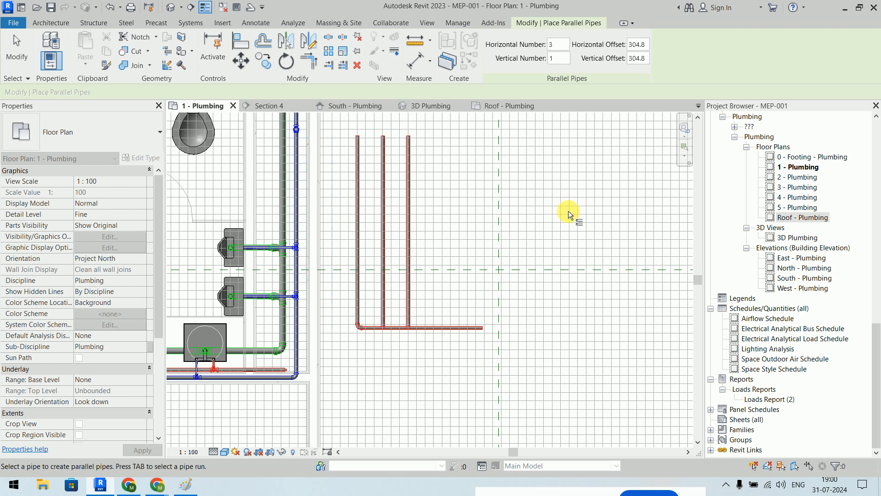
pyautogui.hotkey('ctrl', 'z')
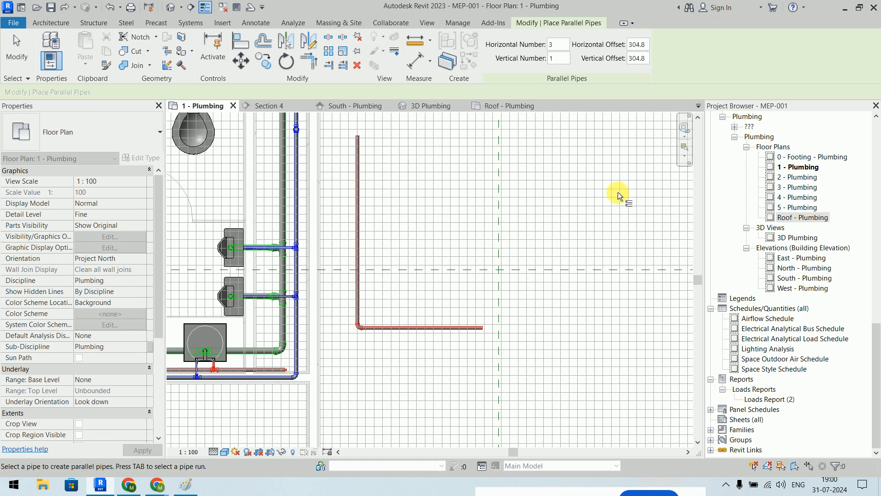
# Step: Try creating parallel pipes from the whole L-shaped pipe run at the 304.8 horizontal offset, and undo them
pyautogui.press('Tab')
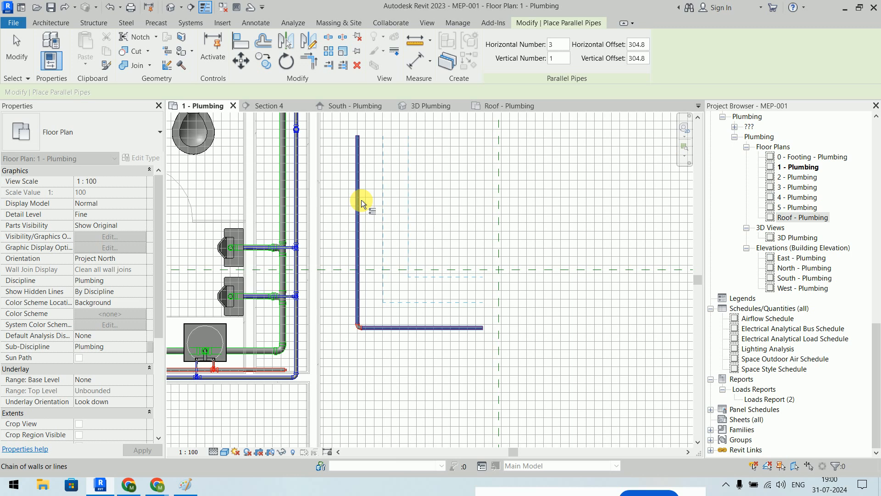
pyautogui.click(362, 199)
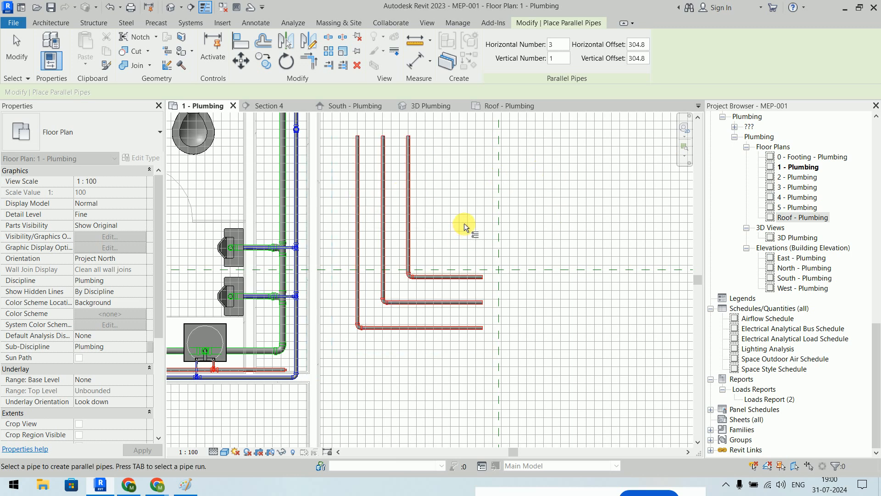
pyautogui.hotkey('ctrl', 'z')
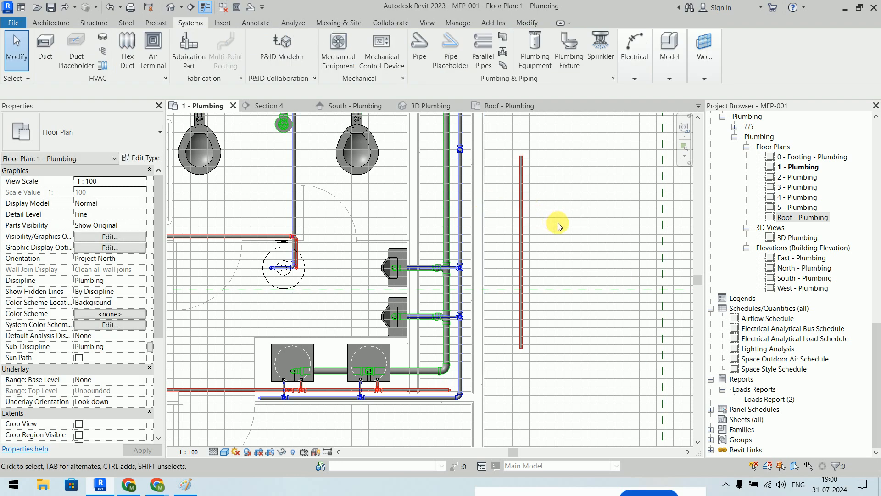
# Step: Create three horizontal parallel pipe runs from the whole L-shaped Hot W Supply run with a horizontal offset of 90
pyautogui.moveTo(557, 221); pyautogui.dragTo(406, 200, button='middle')
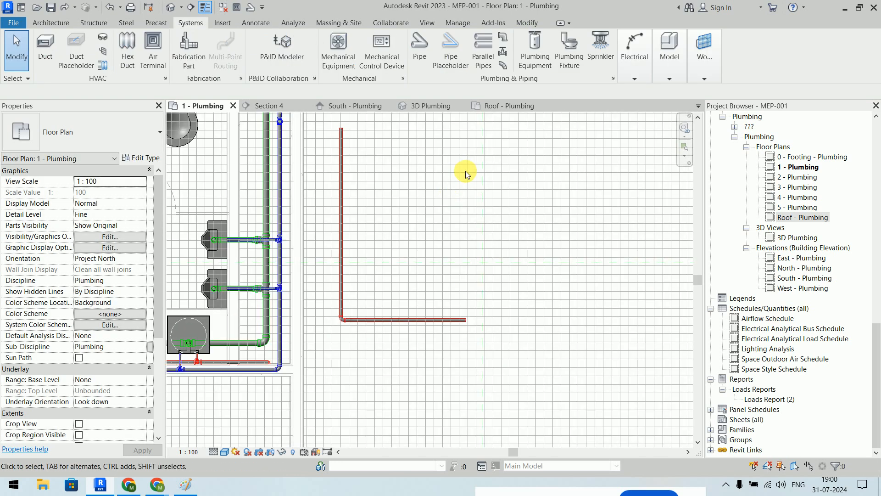
pyautogui.moveTo(467, 184); pyautogui.dragTo(481, 225, button='middle')
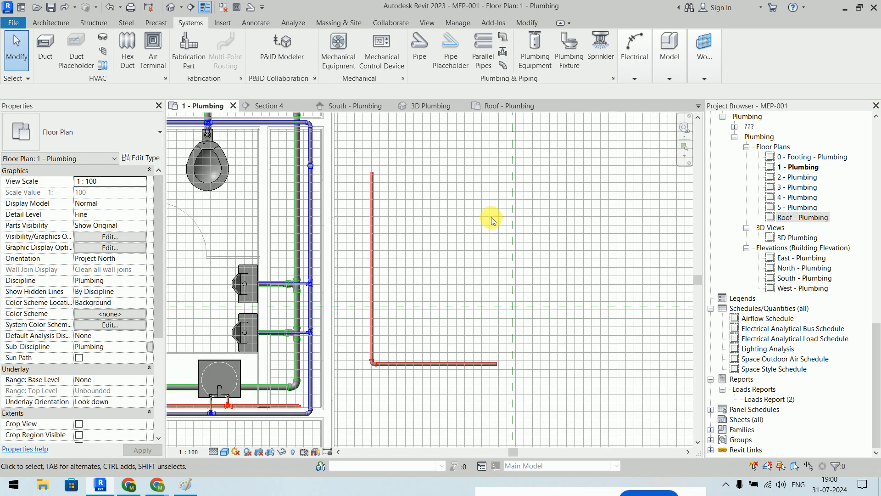
pyautogui.click(635, 50)
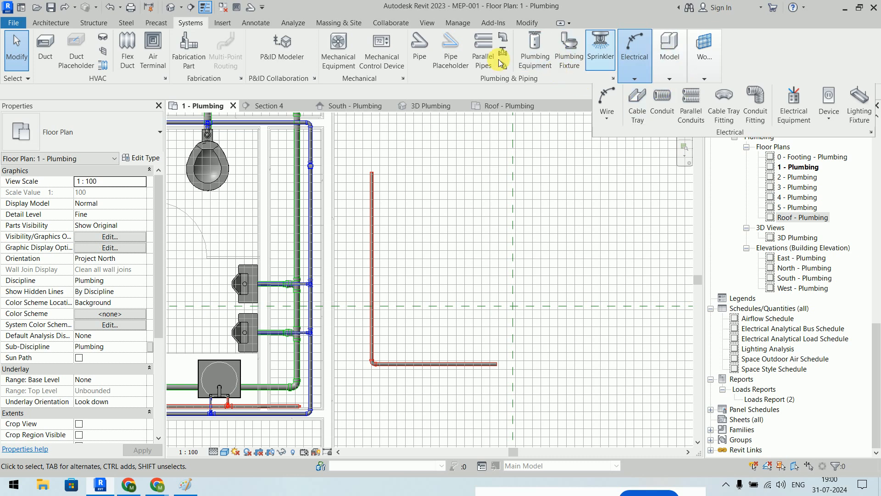
pyautogui.click(483, 49)
pyautogui.doubleClick(634, 46)
pyautogui.write('90')
pyautogui.press('Return')
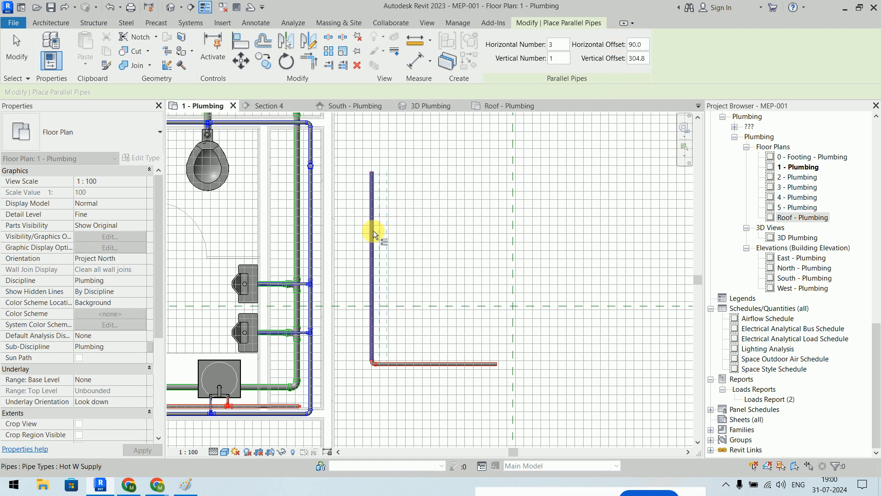
pyautogui.press('Tab')
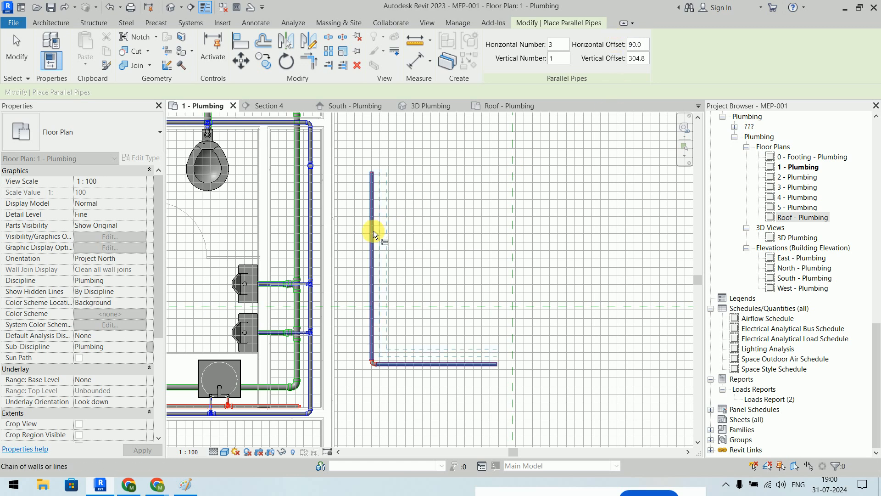
pyautogui.click(373, 230)
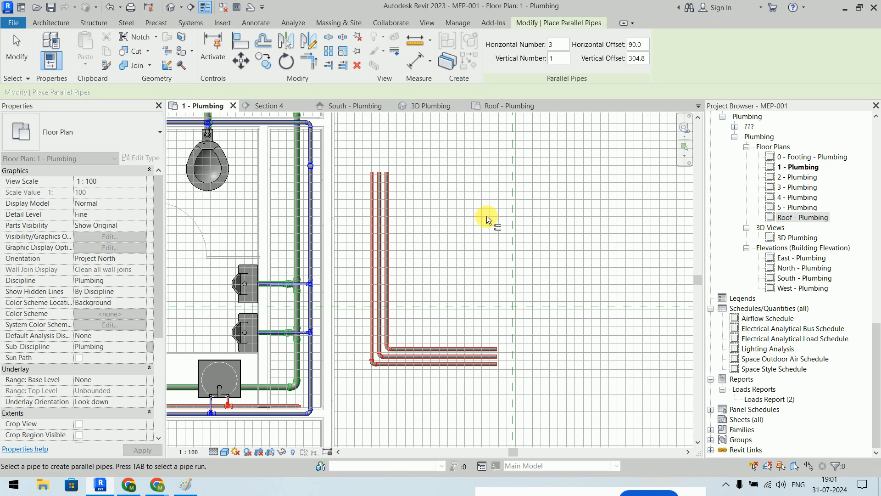
# Step: Delete all the L-shaped parallel hot water pipes and their elbows beside the restroom
pyautogui.press('Escape')
pyautogui.moveTo(361, 142); pyautogui.dragTo(502, 388)
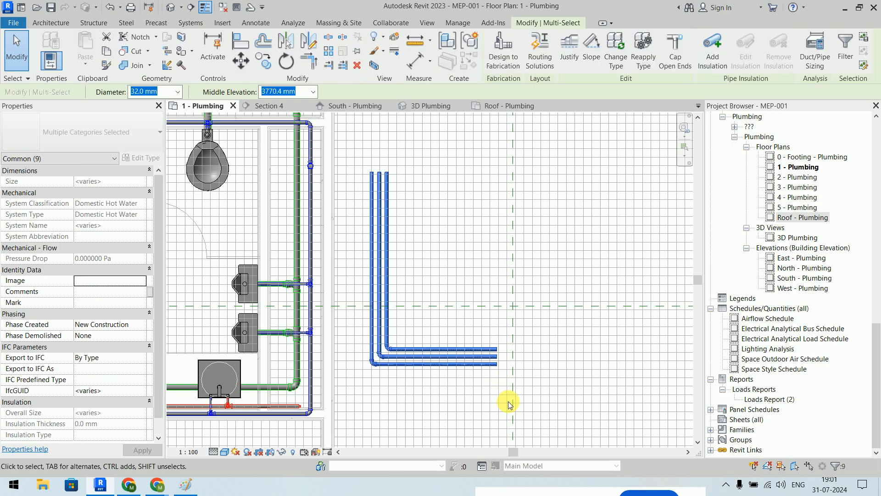
pyautogui.press('Delete')
# Step: Open the South - Plumbing elevation at the vertical Cold W Supply pipe above the fixtures
pyautogui.scroll(-5, 363, 191)
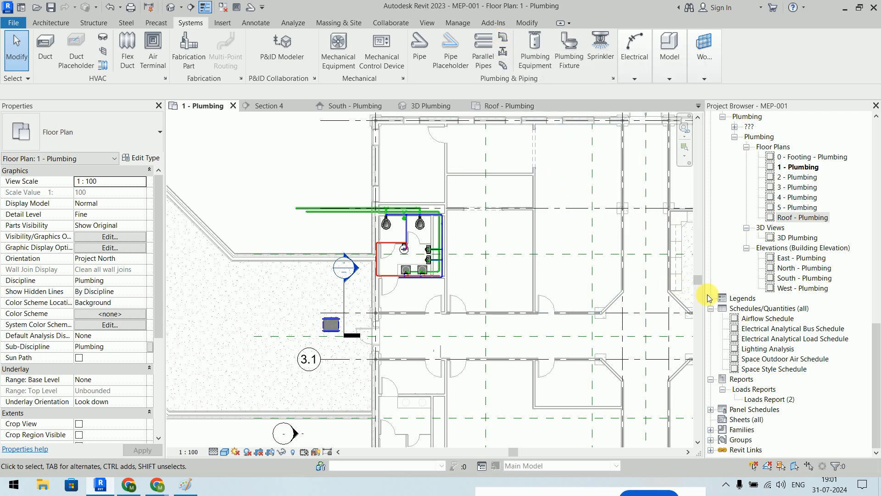
pyautogui.doubleClick(799, 279)
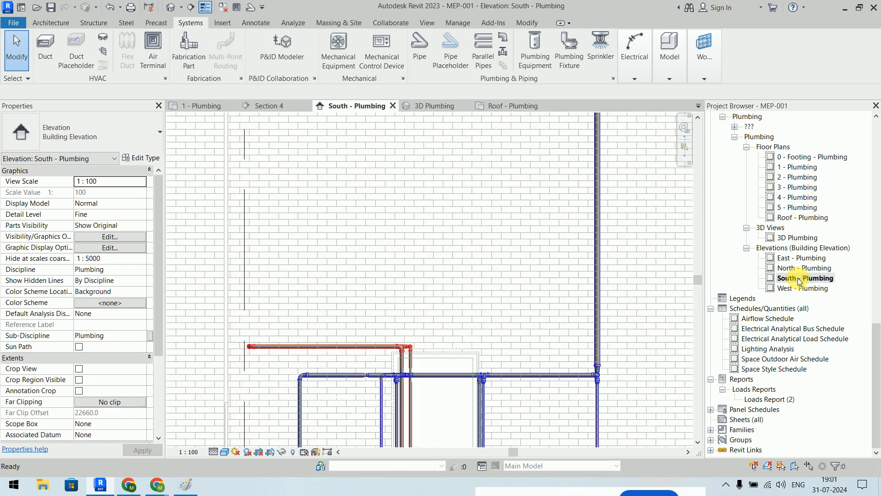
pyautogui.moveTo(521, 308); pyautogui.dragTo(497, 307, button='middle')
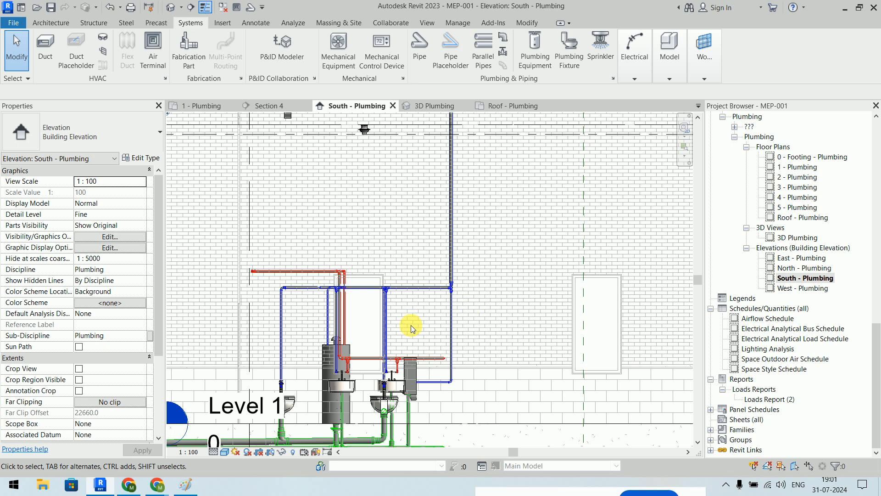
pyautogui.scroll(-2, 410, 301)
pyautogui.scroll(5, 437, 266)
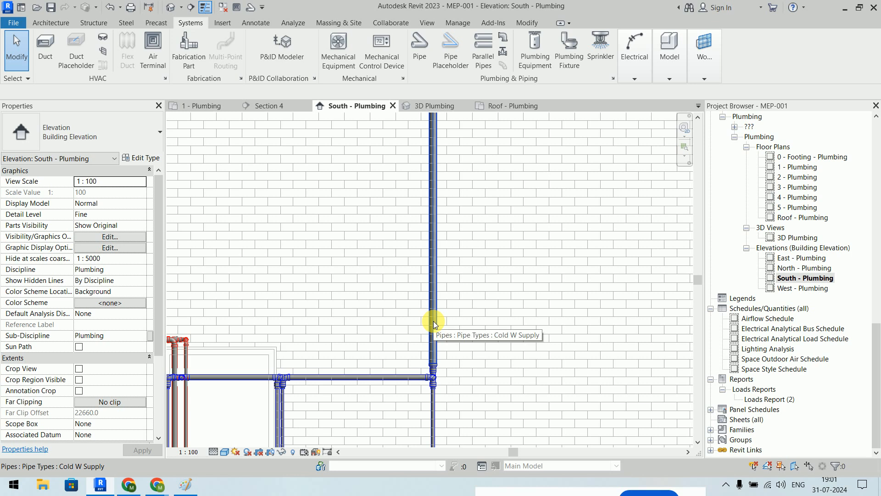
# Step: Start placing a pipe accessory, agree to load a family, and open the Pipe folder of the US library
pyautogui.click(505, 56)
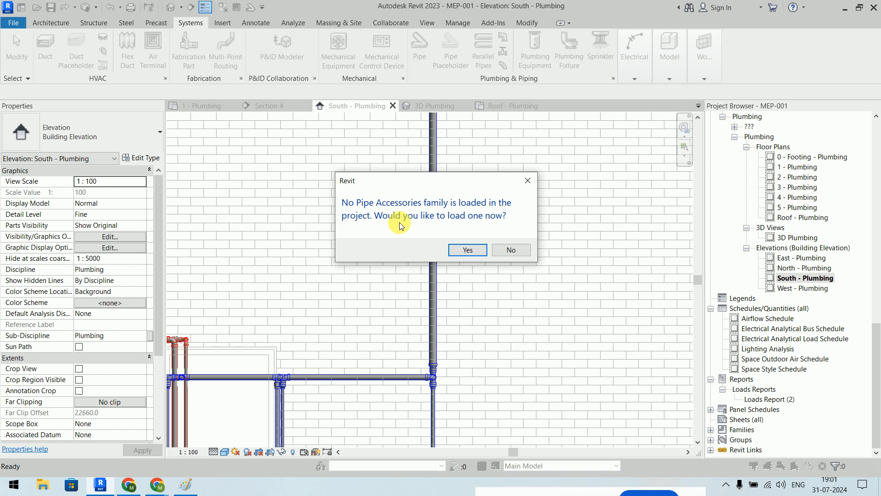
pyautogui.click(467, 250)
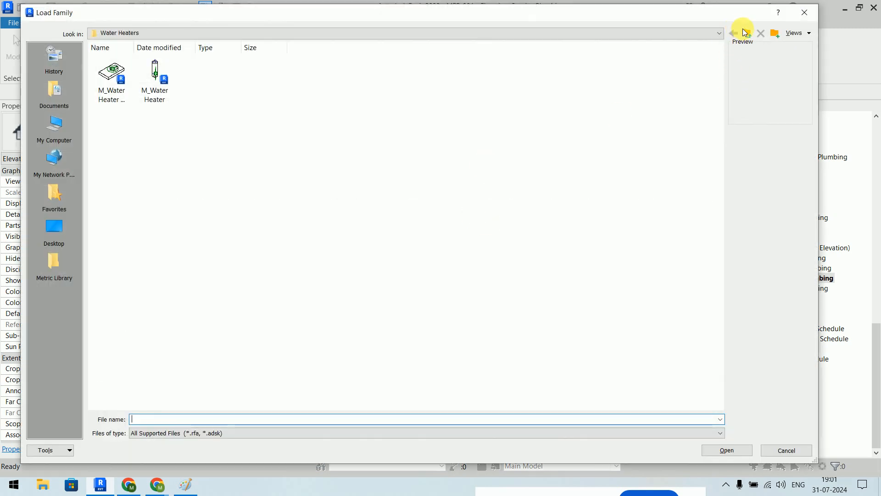
pyautogui.click(745, 33)
pyautogui.click(746, 33)
pyautogui.click(746, 34)
pyautogui.click(746, 34)
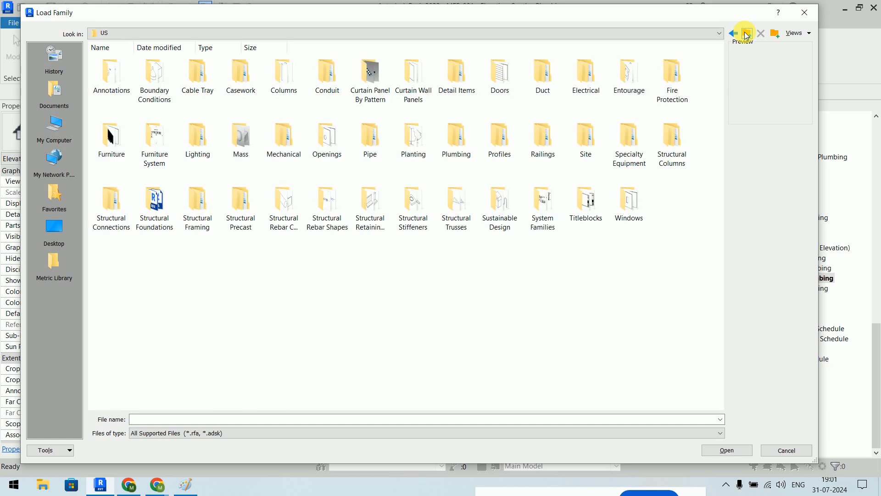
pyautogui.doubleClick(370, 152)
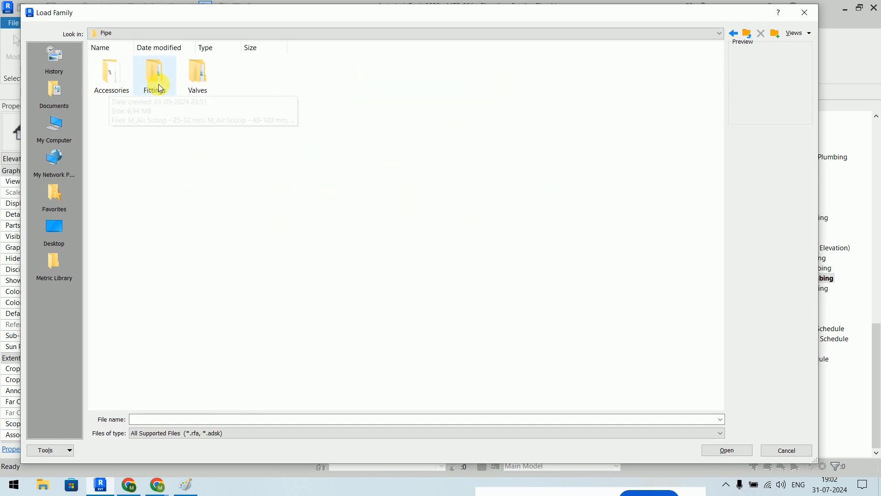
# Step: Examine the families in the pipe Accessories folder as extra large icons
pyautogui.doubleClick(112, 83)
pyautogui.rightClick(284, 150)
pyautogui.click(420, 154)
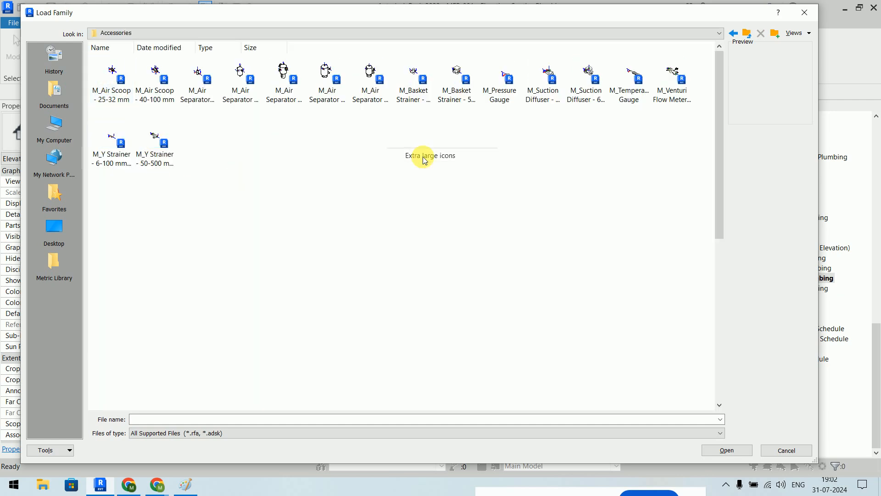
pyautogui.click(179, 181)
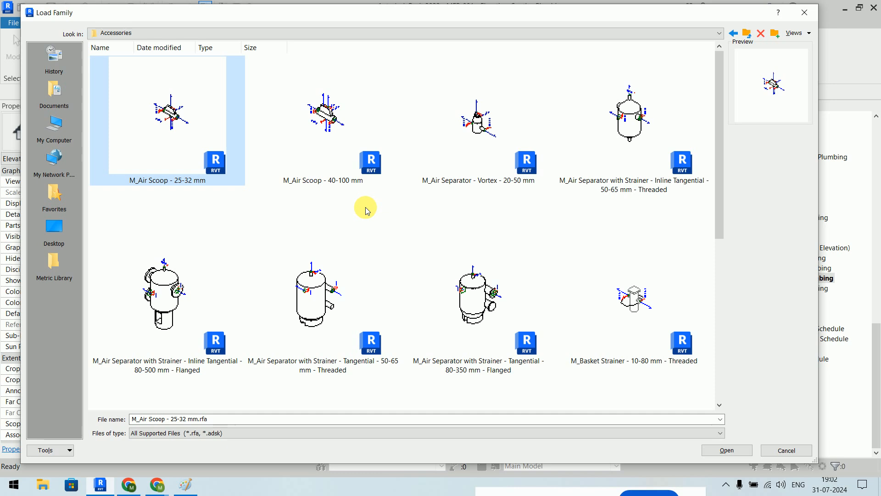
pyautogui.scroll(-5, 501, 207)
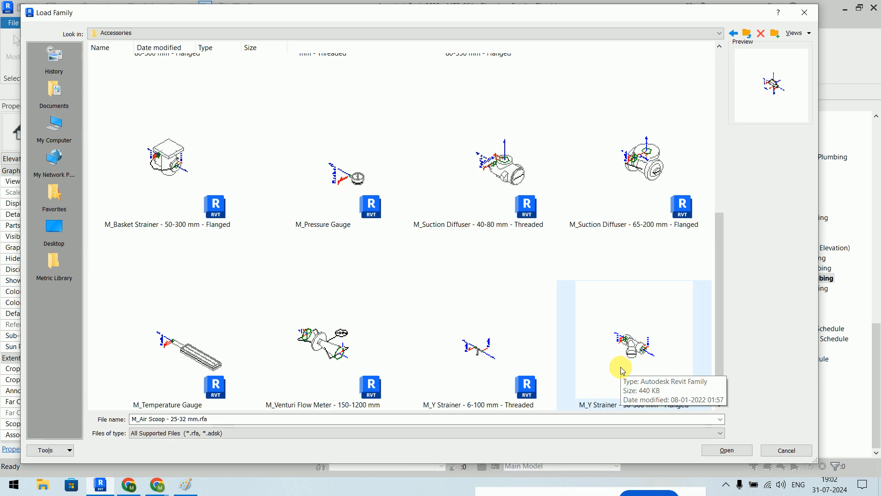
# Step: Load the M_Butterfly Valve - 50-300 mm family from the Butterfly Valves folder under Pipe Valves
pyautogui.click(747, 33)
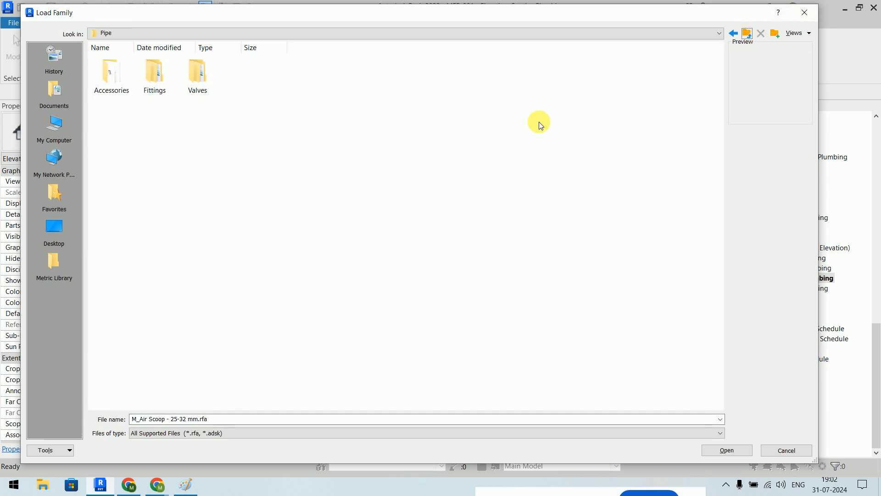
pyautogui.doubleClick(200, 79)
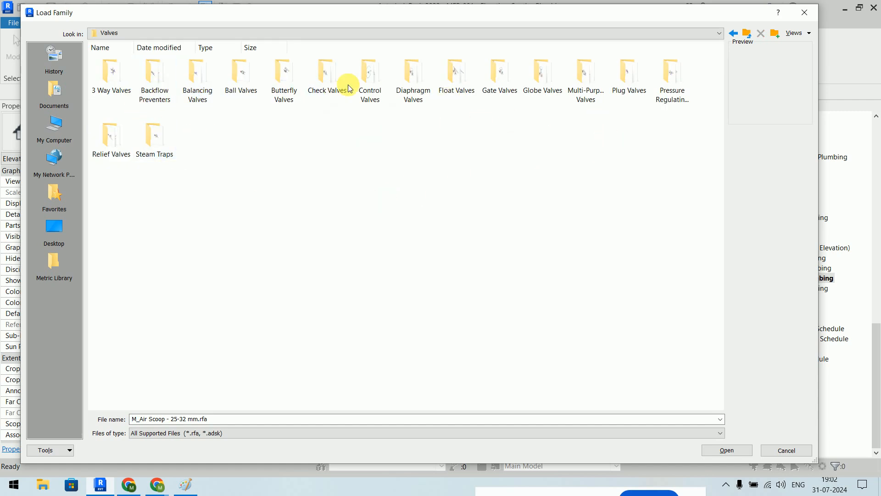
pyautogui.doubleClick(288, 95)
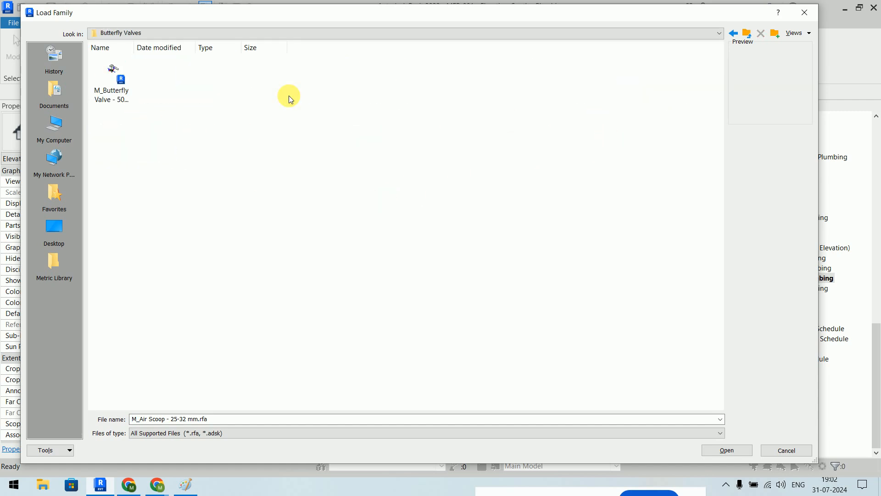
pyautogui.click(127, 99)
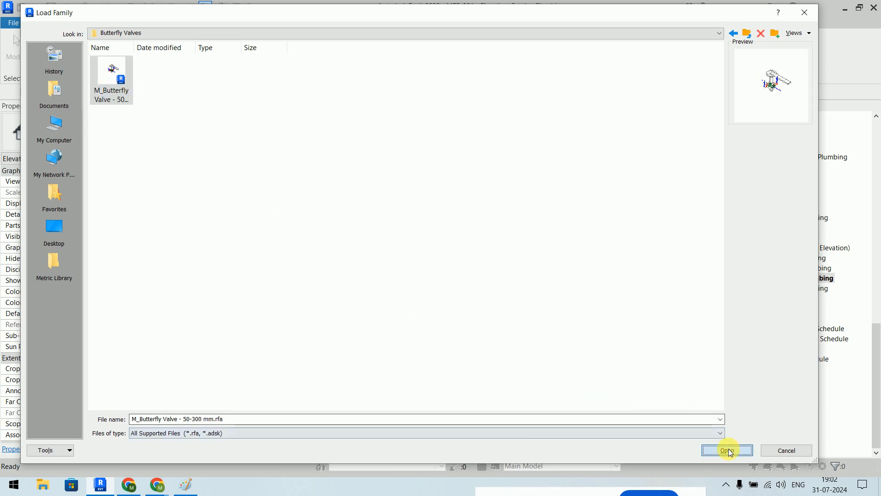
pyautogui.click(727, 449)
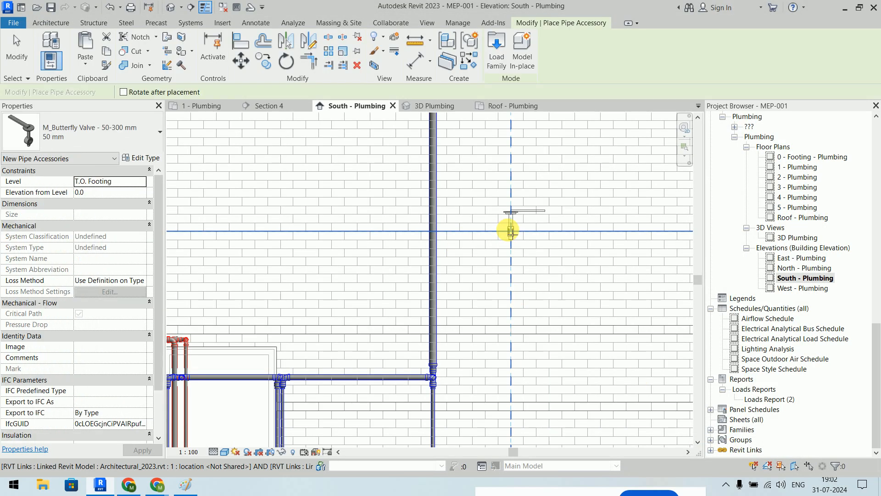
# Step: Place the 50 mm butterfly valve on the vertical Cold W Supply pipe and end the placement
pyautogui.scroll(5, 438, 284)
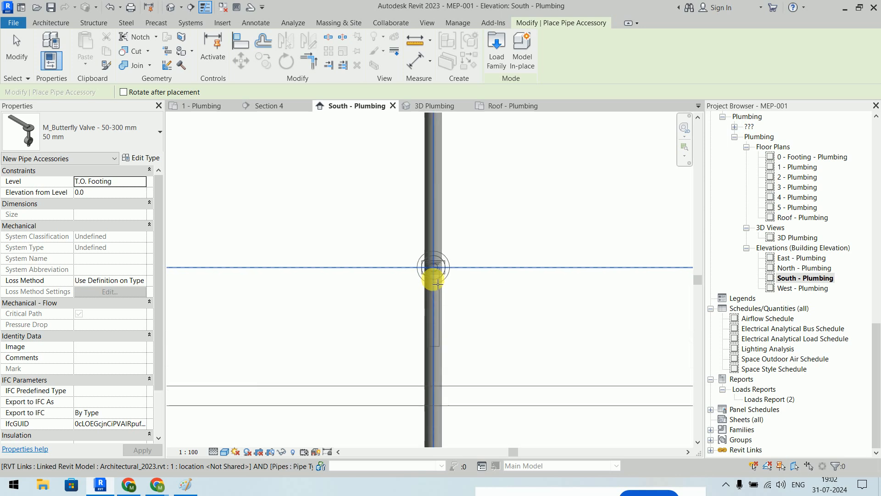
pyautogui.click(440, 294)
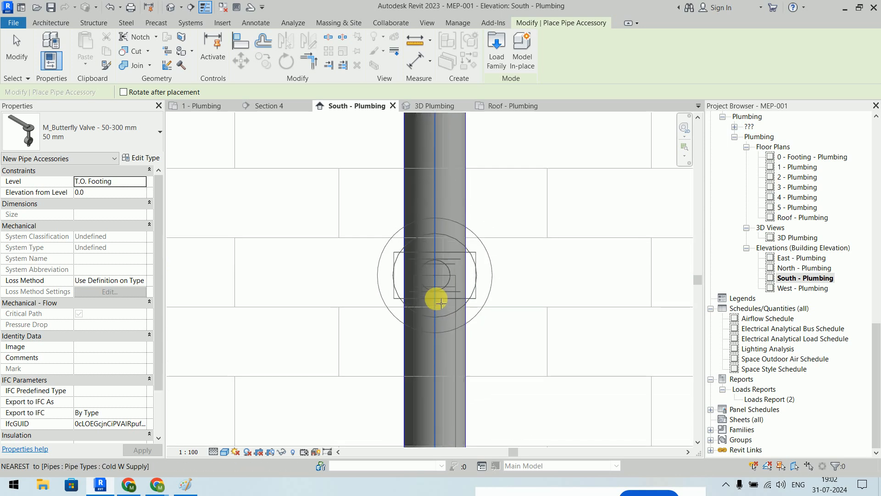
pyautogui.rightClick(553, 227)
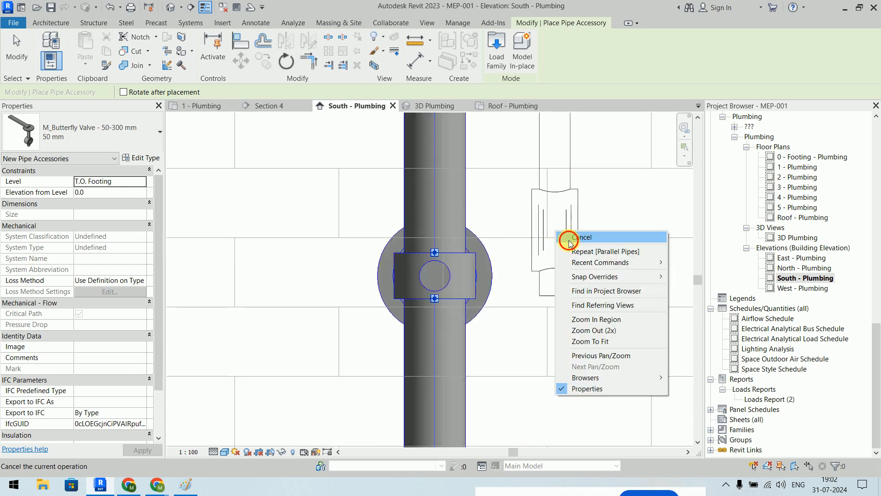
pyautogui.click(574, 238)
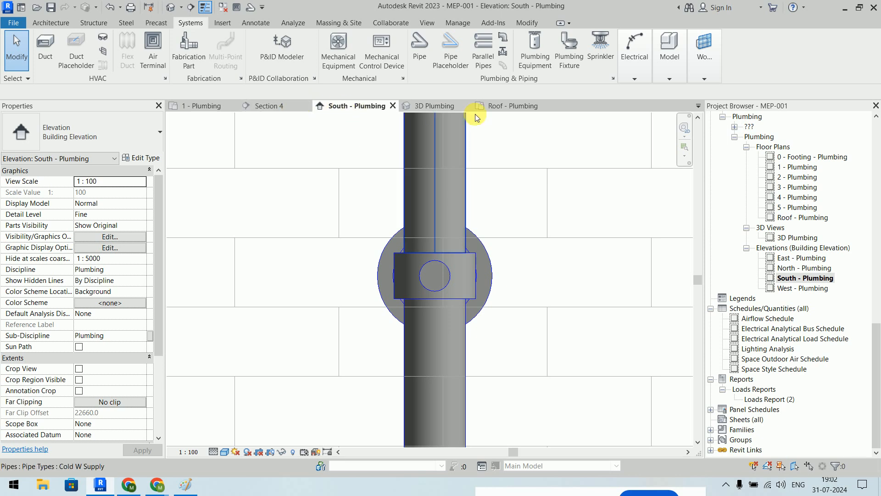
# Step: Inspect the butterfly valve on the vertical cold water pipe in the 3D Plumbing view
pyautogui.click(435, 106)
pyautogui.scroll(-6, 458, 299)
pyautogui.moveTo(444, 275); pyautogui.dragTo(426, 108, button='middle')
pyautogui.moveTo(428, 295); pyautogui.dragTo(288, 291, button='middle')
pyautogui.moveTo(519, 289); pyautogui.dragTo(373, 315, button='middle')
pyautogui.scroll(1, 449, 224)
pyautogui.scroll(10, 449, 224)
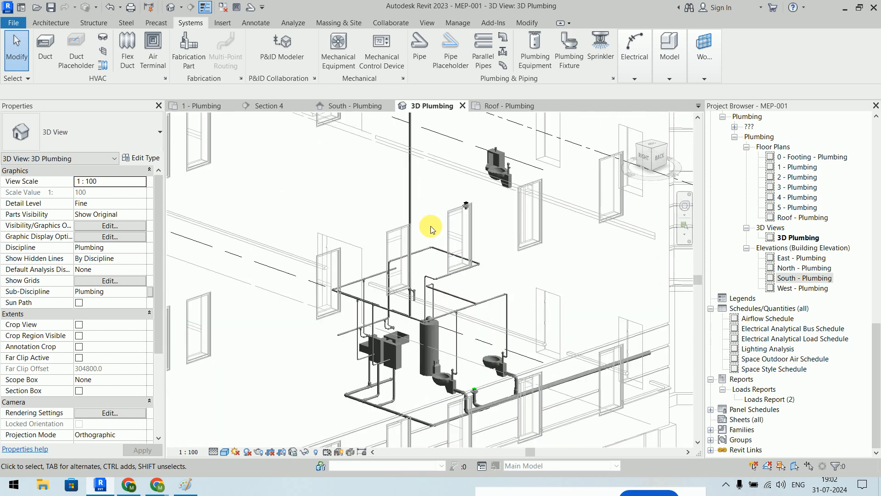
pyautogui.scroll(3, 387, 395)
pyautogui.moveTo(390, 342); pyautogui.dragTo(398, 210, button='middle')
pyautogui.scroll(1, 386, 263)
pyautogui.click(498, 260)
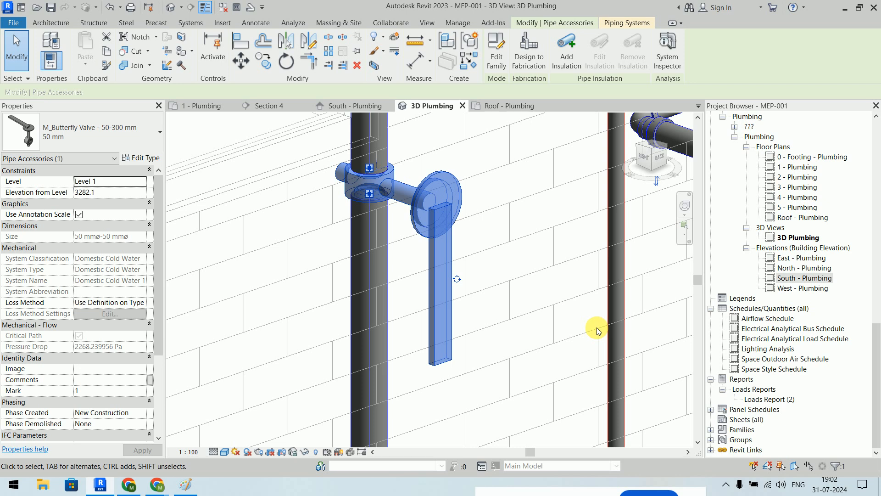
pyautogui.click(597, 327)
pyautogui.scroll(-4, 597, 327)
pyautogui.moveTo(596, 335); pyautogui.dragTo(498, 276, button='middle')
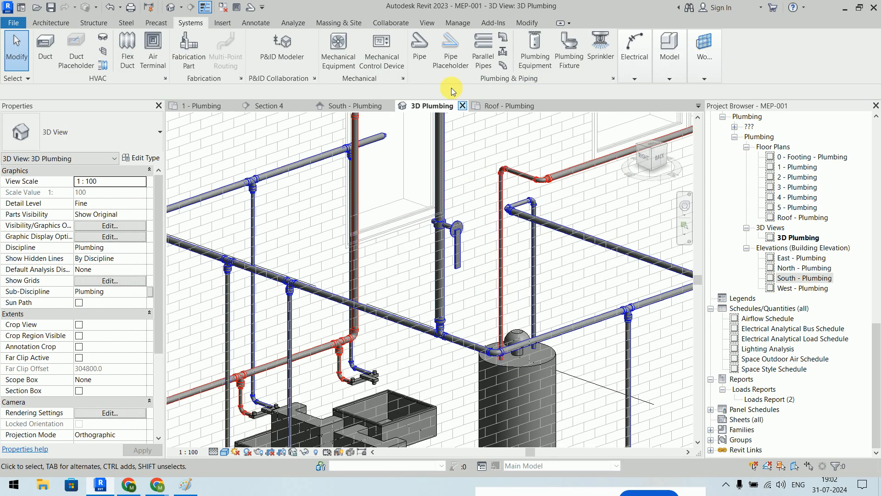
# Step: Start placing a pipe accessory and browse the family library to the Pressure Regulating Valves folder, showing its families as larger icons
pyautogui.click(503, 51)
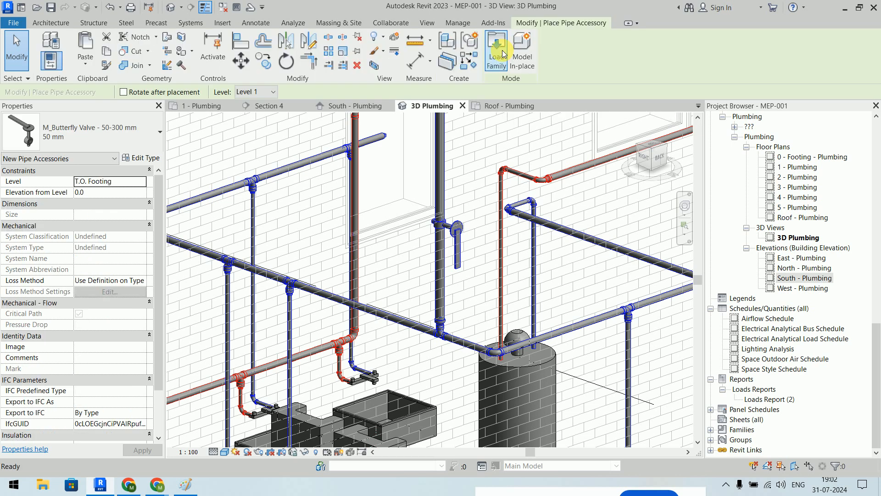
pyautogui.click(489, 54)
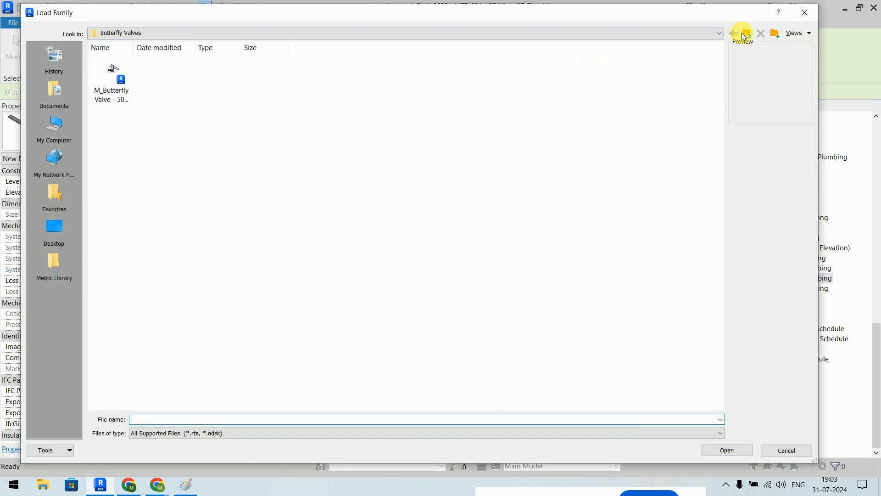
pyautogui.click(739, 34)
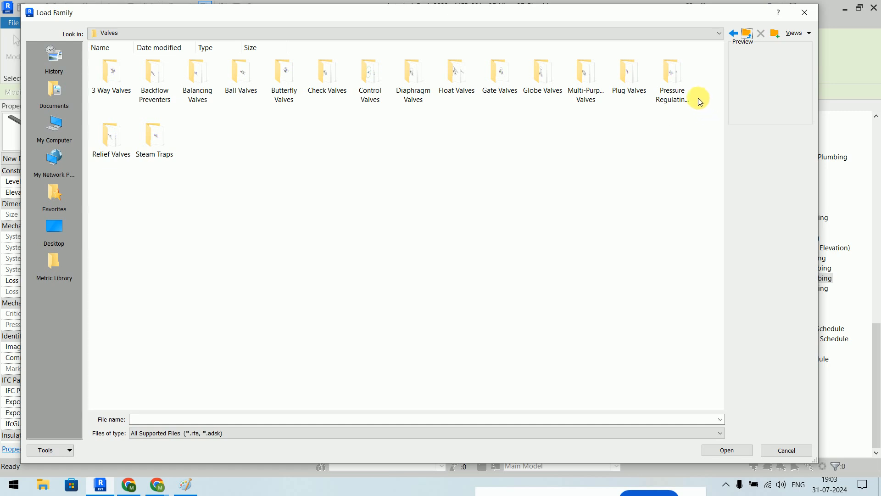
pyautogui.doubleClick(683, 89)
pyautogui.rightClick(168, 155)
pyautogui.moveTo(192, 163)
pyautogui.click(315, 175)
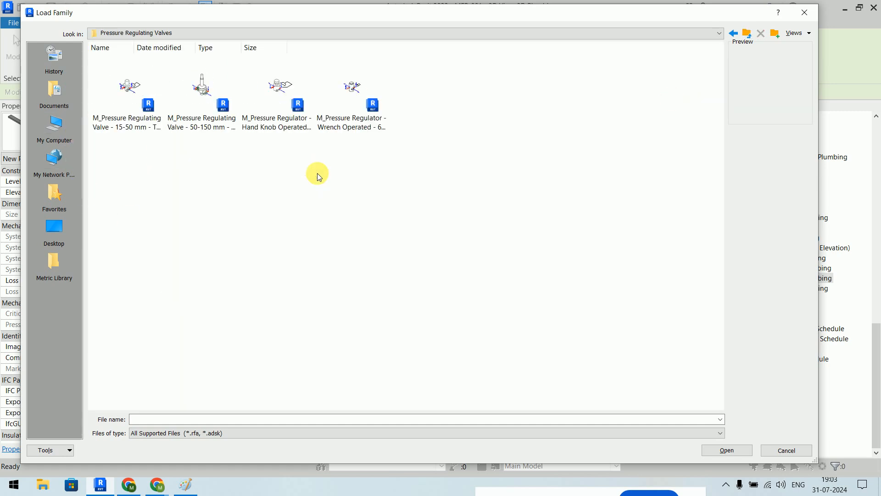
# Step: Load the M_Pressure Regulator - Hand Knob Operated - 6-25 mm family and place it on the vertical cold water pipe above the butterfly valve
pyautogui.click(120, 102)
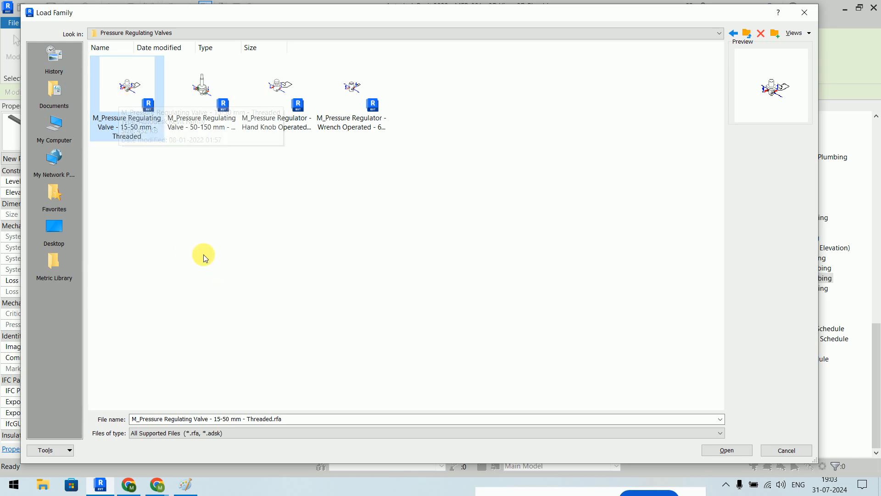
pyautogui.click(193, 123)
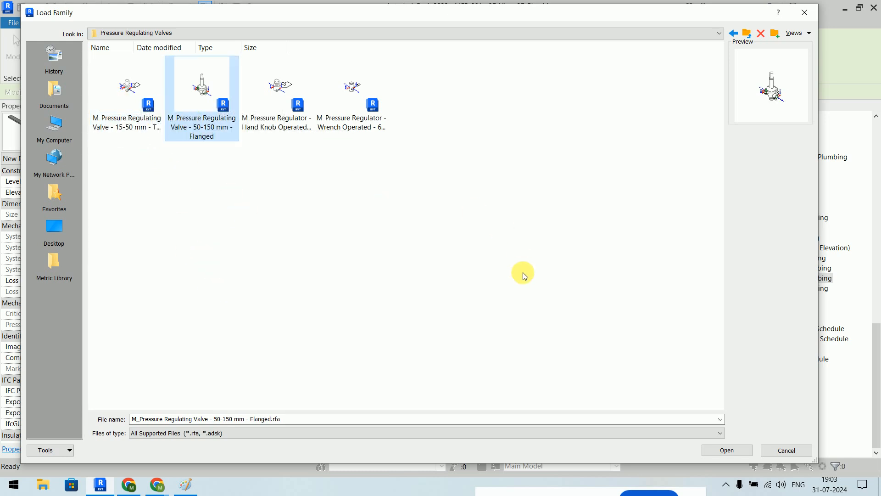
pyautogui.click(286, 108)
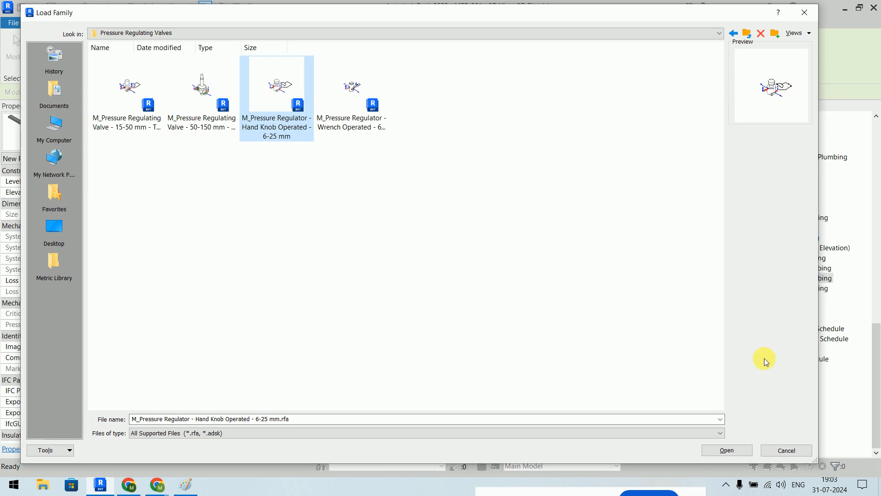
pyautogui.click(746, 451)
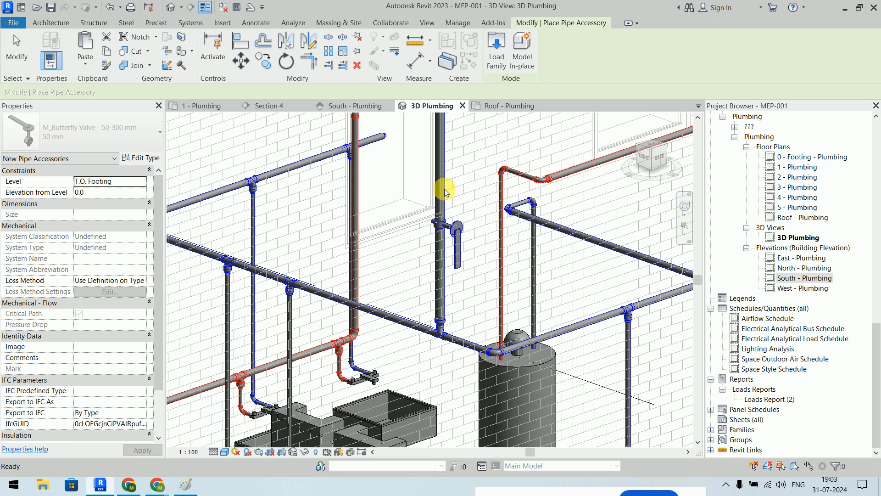
pyautogui.scroll(5, 449, 173)
pyautogui.click(415, 190)
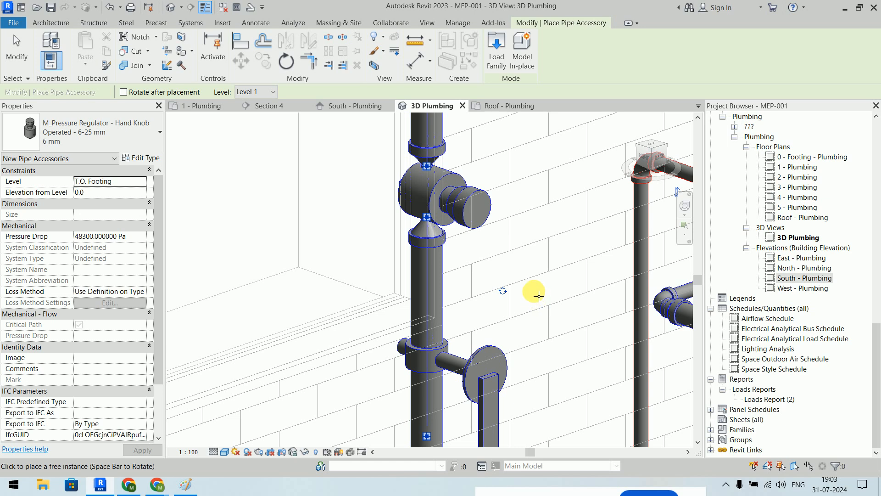
# Step: Load the M_Circuit Setter - 65-100 mm family from the Balancing Valves folder
pyautogui.click(497, 45)
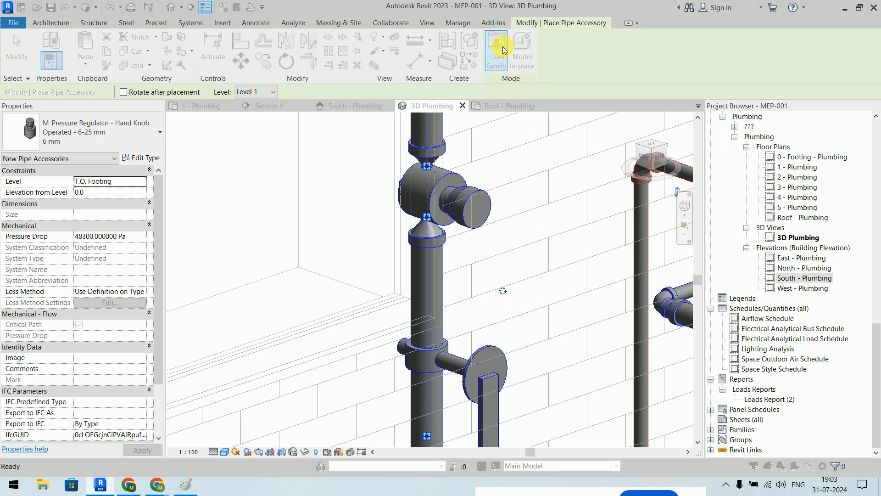
pyautogui.click(748, 36)
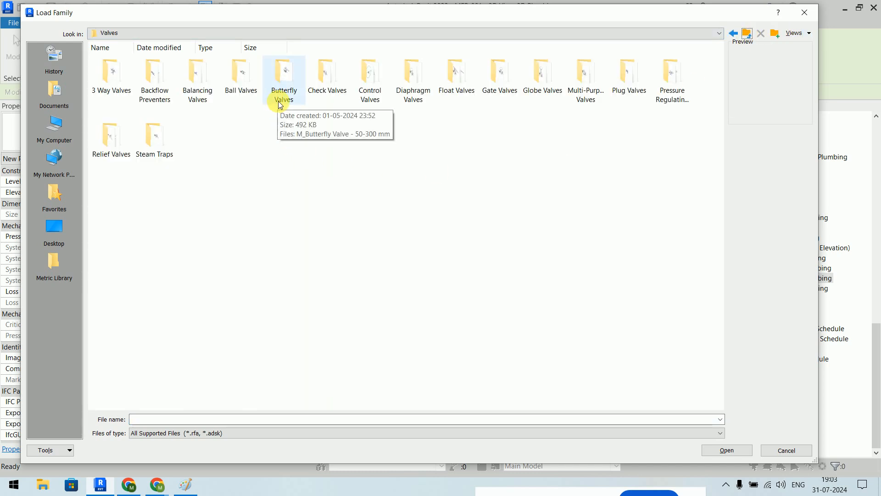
pyautogui.doubleClick(197, 88)
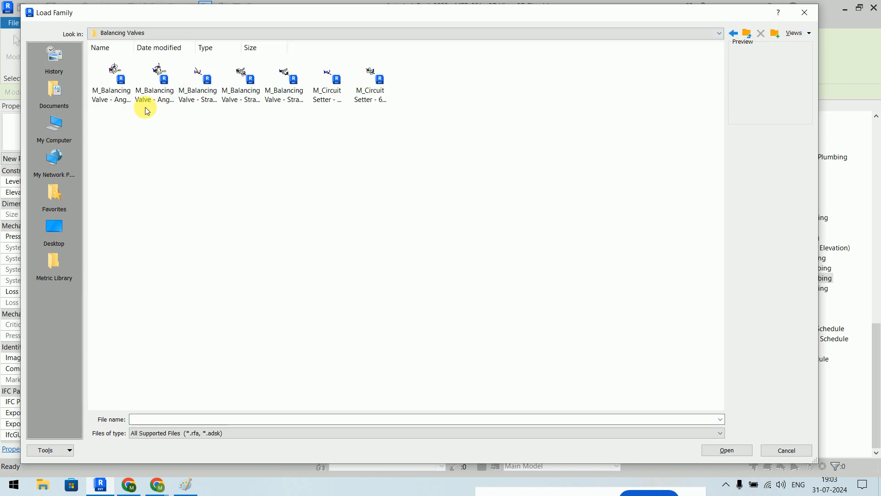
pyautogui.rightClick(175, 167)
pyautogui.moveTo(226, 173)
pyautogui.click(308, 173)
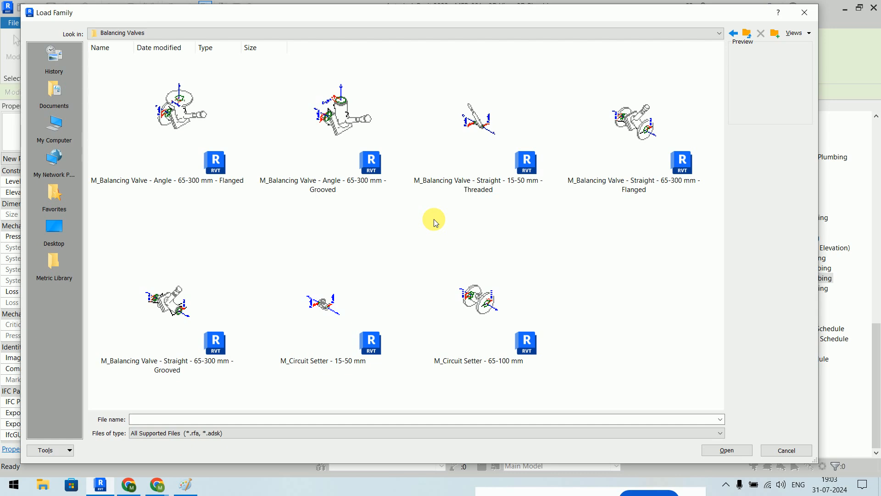
pyautogui.click(501, 303)
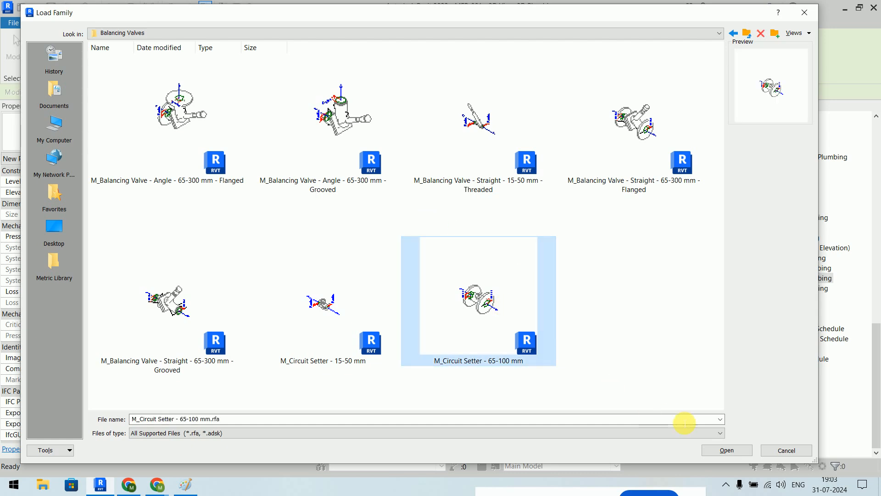
pyautogui.click(751, 451)
# Step: Place the 65 mm circuit setter on the vertical cold water pipe below the butterfly valve in the South - Plumbing elevation and end the placement
pyautogui.scroll(-3, 522, 312)
pyautogui.moveTo(522, 311); pyautogui.dragTo(501, 76, button='middle')
pyautogui.scroll(5, 363, 234)
pyautogui.scroll(-5, 425, 246)
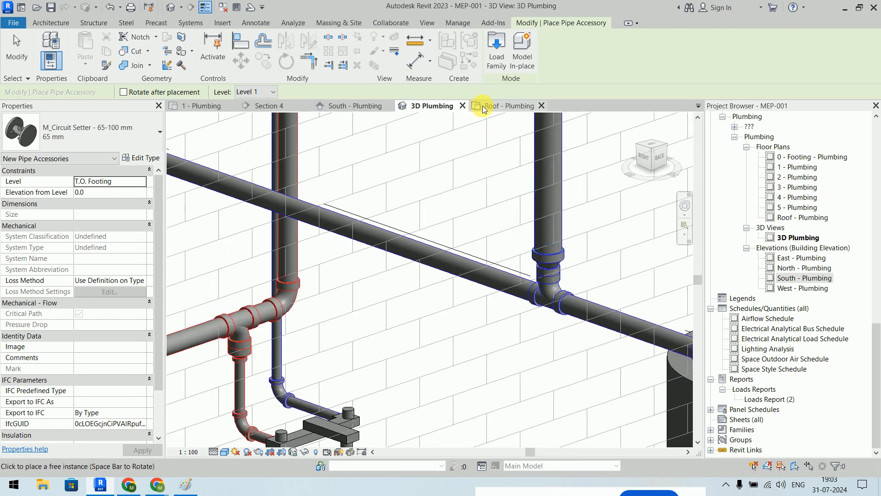
pyautogui.click(498, 106)
pyautogui.click(368, 107)
pyautogui.scroll(-5, 427, 181)
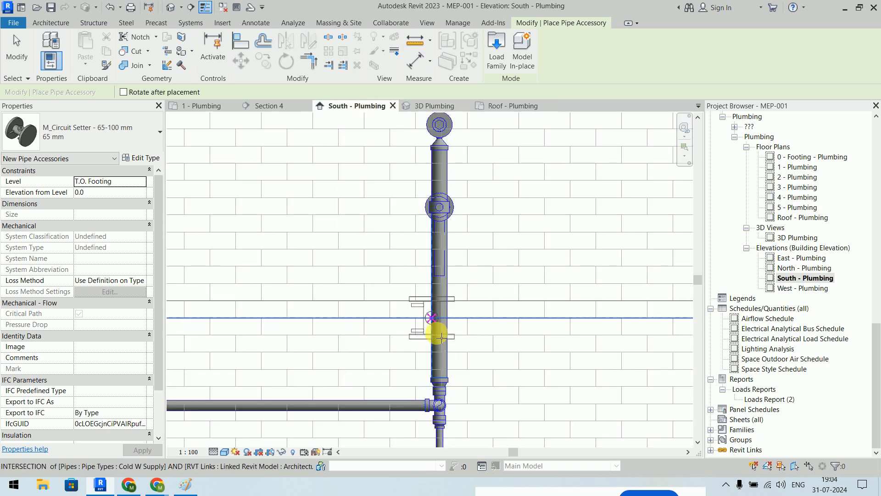
pyautogui.click(445, 327)
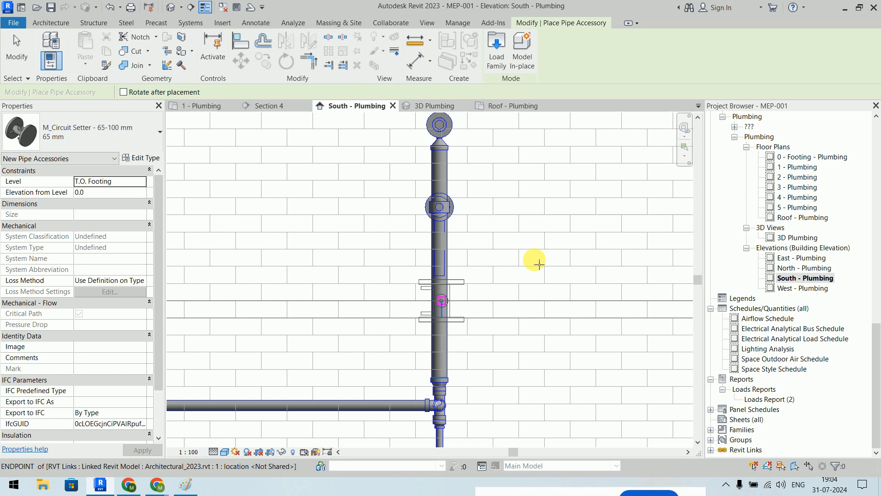
pyautogui.press('Escape')
pyautogui.press('Escape')
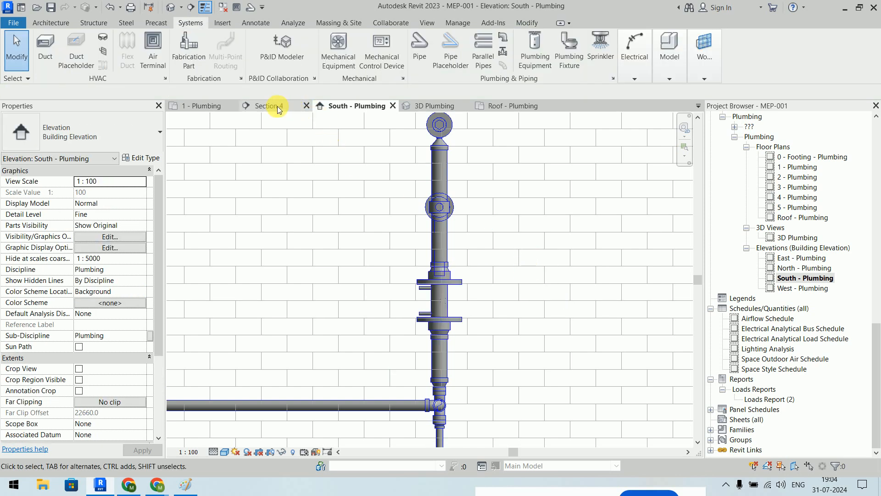
# Step: Examine the circuit setter on the vertical cold water pipe in the 3D Plumbing view
pyautogui.click(413, 106)
pyautogui.scroll(-3, 531, 283)
pyautogui.moveTo(505, 278); pyautogui.dragTo(406, 271, button='middle')
pyautogui.scroll(3, 408, 264)
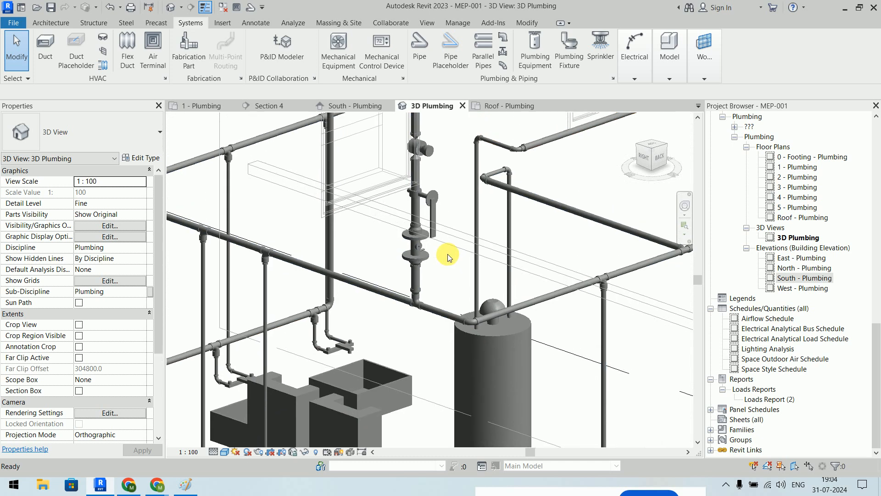
pyautogui.click(421, 254)
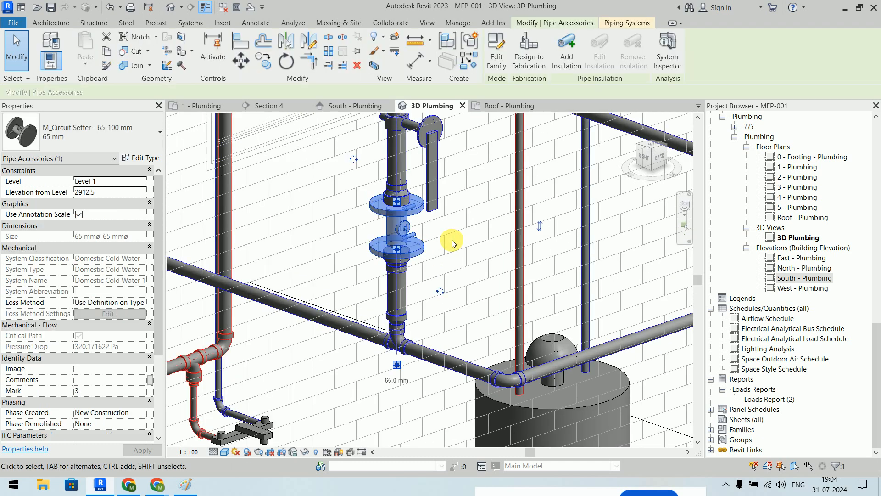
pyautogui.press('Escape')
# Step: Delete the pressure regulator, butterfly valve and circuit setter together with their connecting pipe pieces from the vertical cold water riser
pyautogui.scroll(-2, 455, 244)
pyautogui.moveTo(458, 246); pyautogui.dragTo(448, 271, button='middle')
pyautogui.scroll(-1, 386, 198)
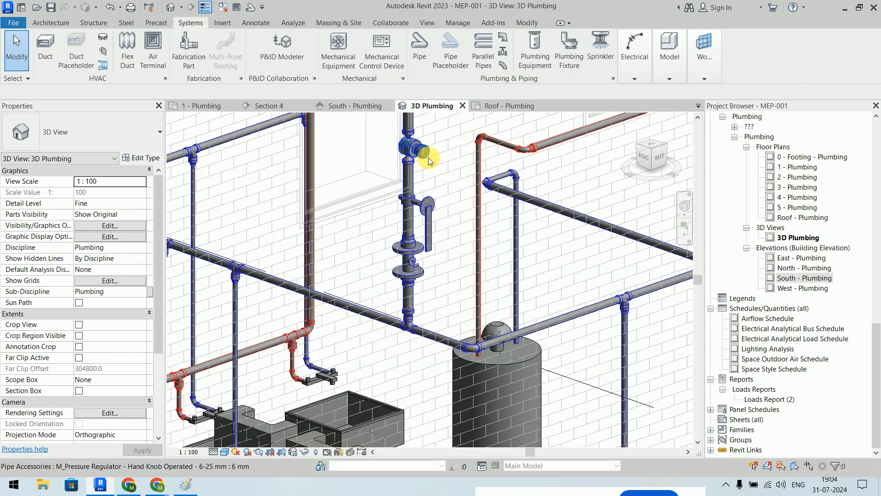
pyautogui.moveTo(379, 123); pyautogui.dragTo(447, 295)
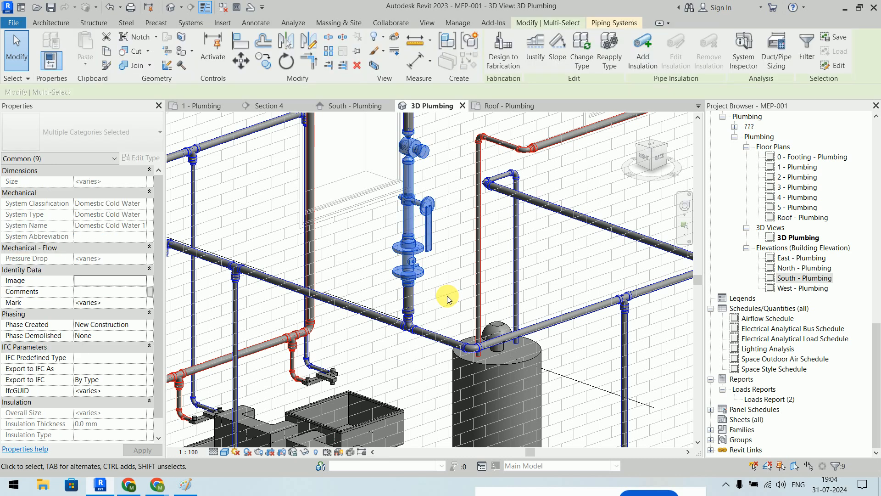
pyautogui.press('Delete')
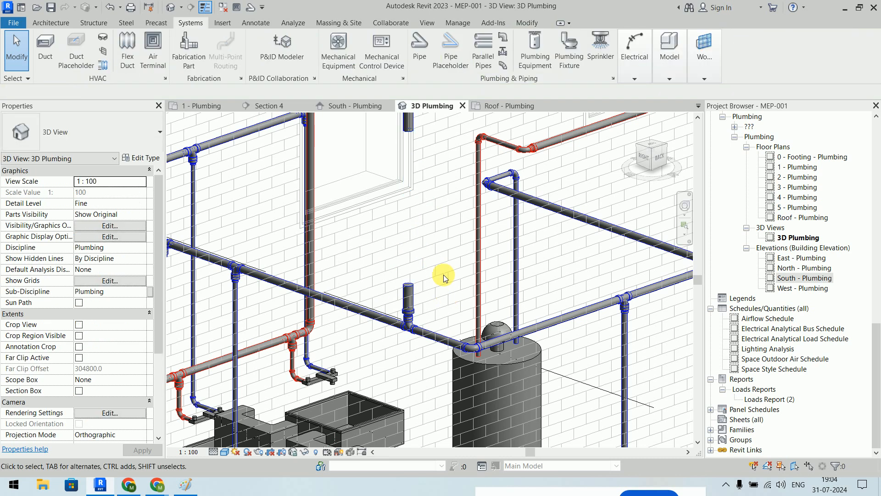
pyautogui.click(407, 121)
pyautogui.rightClick(408, 131)
pyautogui.click(436, 177)
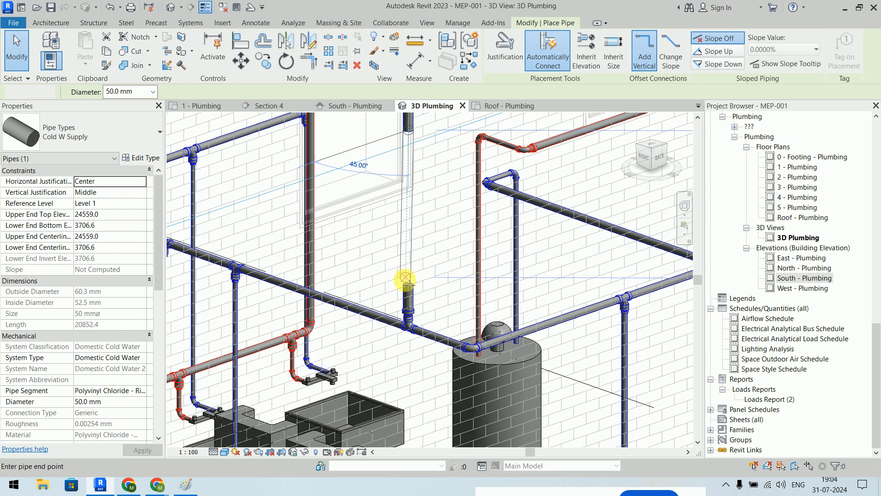
pyautogui.click(407, 288)
pyautogui.scroll(5, 407, 288)
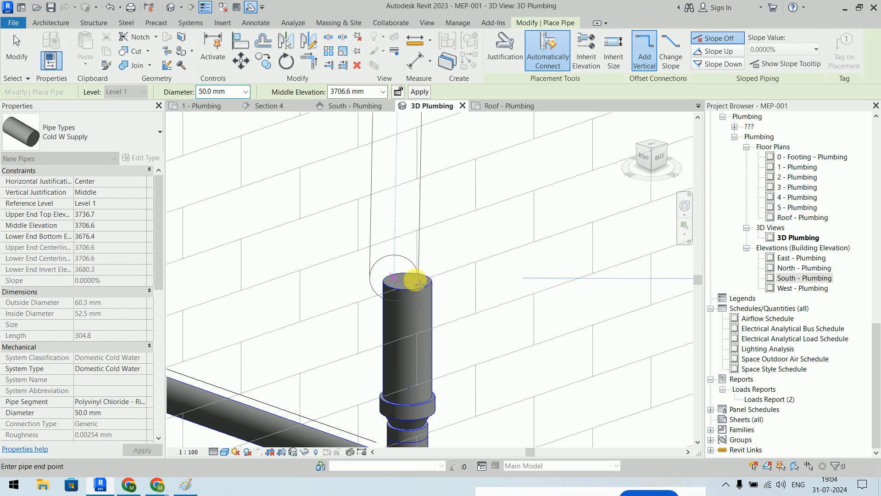
pyautogui.scroll(-5, 425, 277)
pyautogui.press('Escape')
pyautogui.press('Escape')
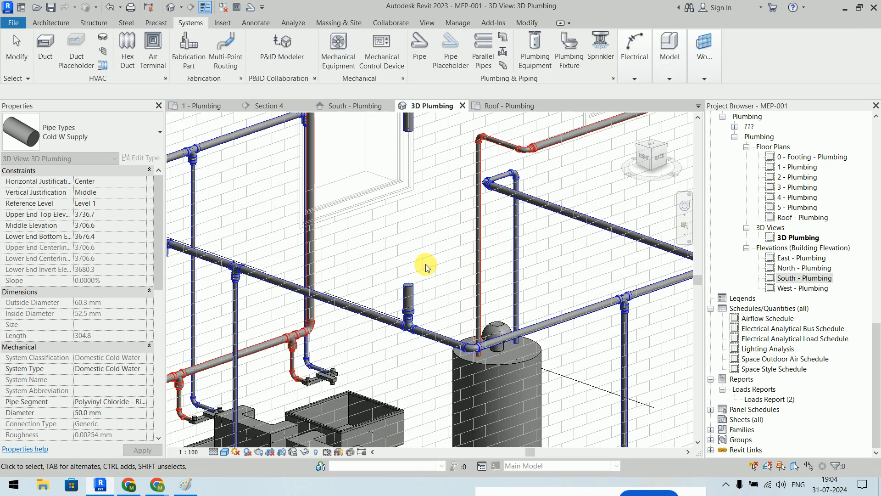
# Step: Draw a 50 mm Cold W Supply pipe in the South - Plumbing elevation from the upper riser's open end down to the lower pipe stub
pyautogui.click(364, 105)
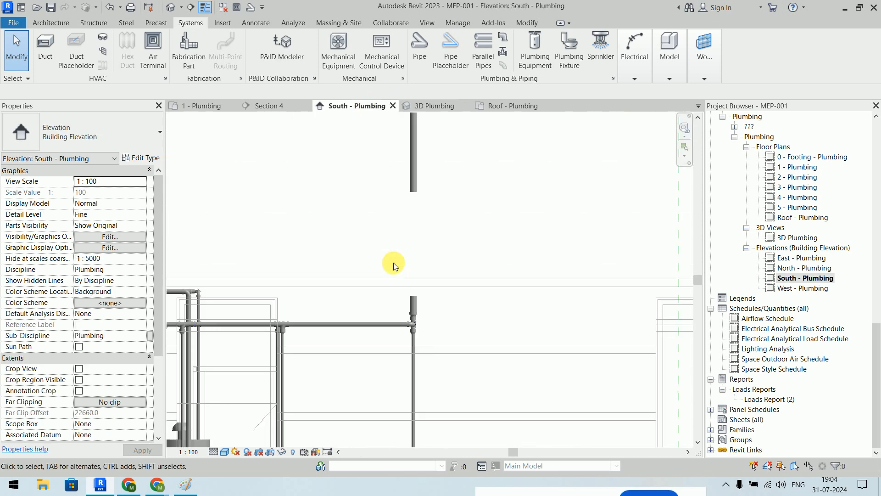
pyautogui.click(415, 202)
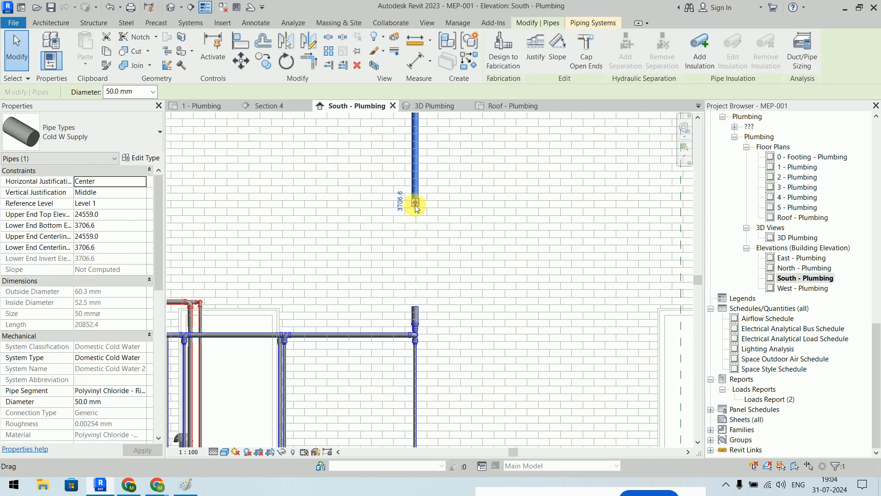
pyautogui.rightClick(416, 205)
pyautogui.click(437, 238)
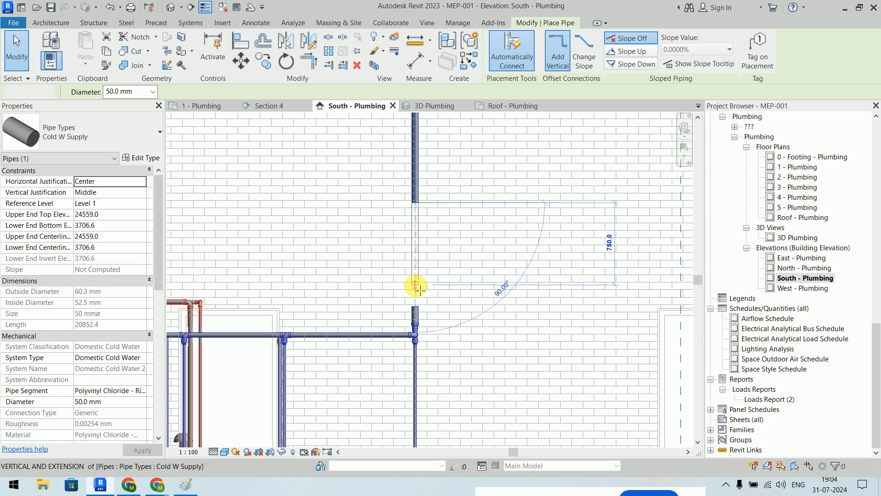
pyautogui.scroll(5, 417, 289)
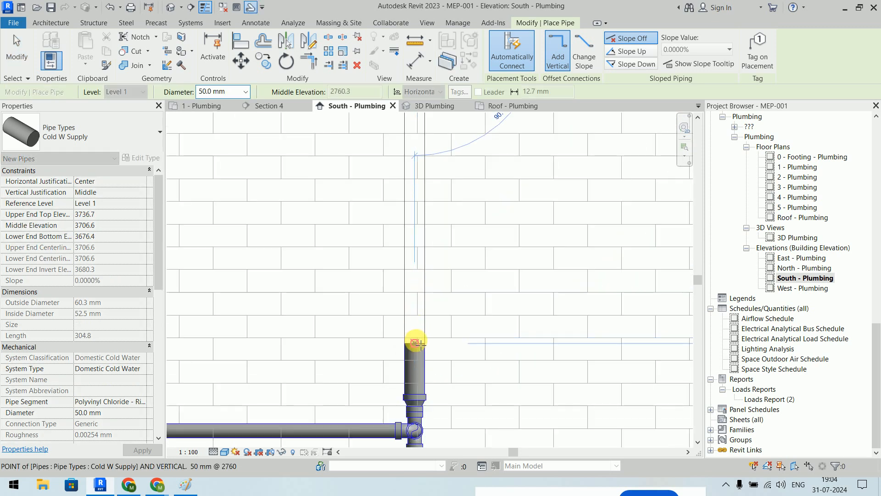
pyautogui.click(415, 344)
pyautogui.press('Escape')
pyautogui.press('Escape')
pyautogui.scroll(-3, 472, 252)
pyautogui.scroll(-1, 473, 252)
# Step: Inspect the cold water riser and the fixture piping in the 3D Plumbing view, and switch to the 1 - Plumbing floor plan
pyautogui.click(427, 105)
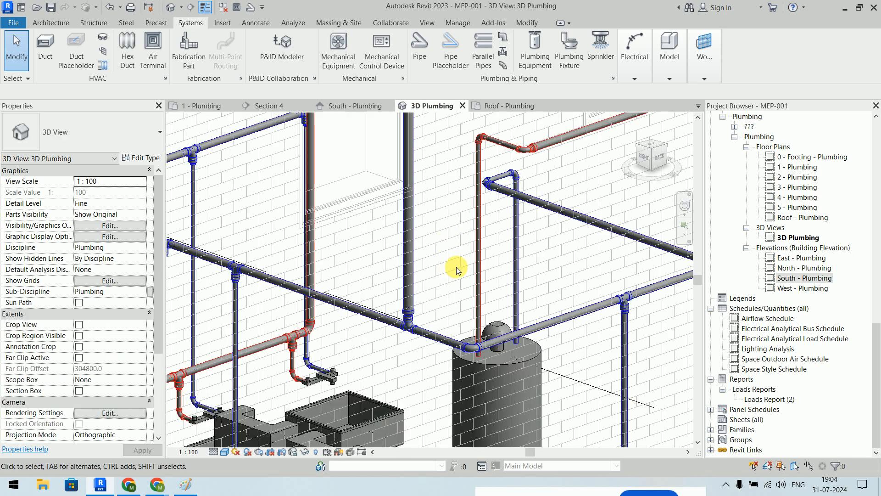
pyautogui.scroll(-2, 439, 248)
pyautogui.scroll(2, 437, 257)
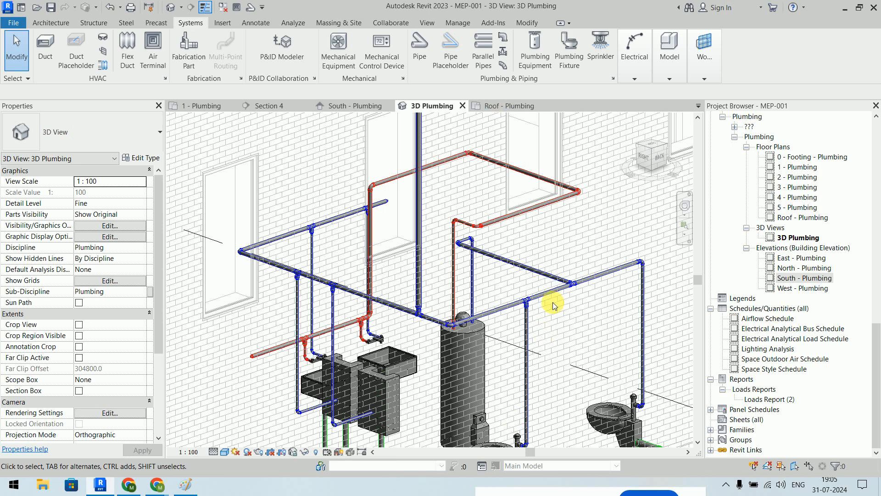
pyautogui.scroll(-2, 597, 243)
pyautogui.moveTo(570, 295); pyautogui.dragTo(535, 252, button='middle')
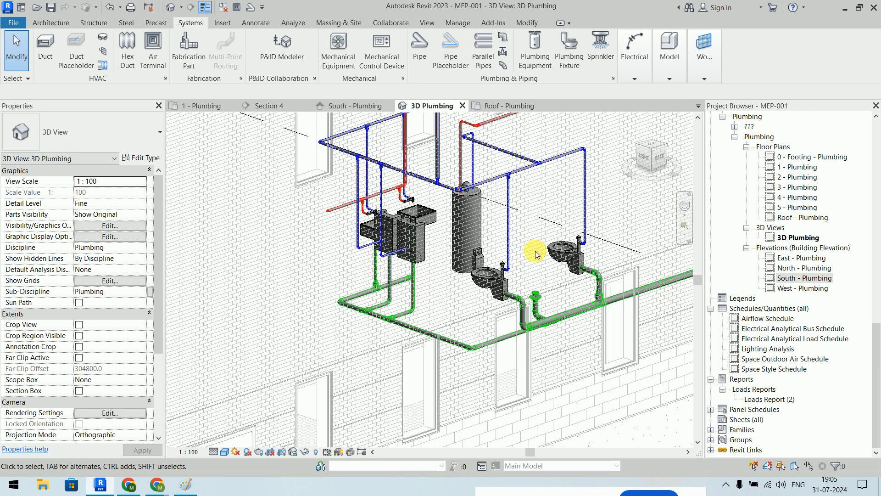
pyautogui.scroll(4, 398, 300)
pyautogui.moveTo(398, 299); pyautogui.dragTo(327, 279, button='middle')
pyautogui.scroll(-5, 393, 287)
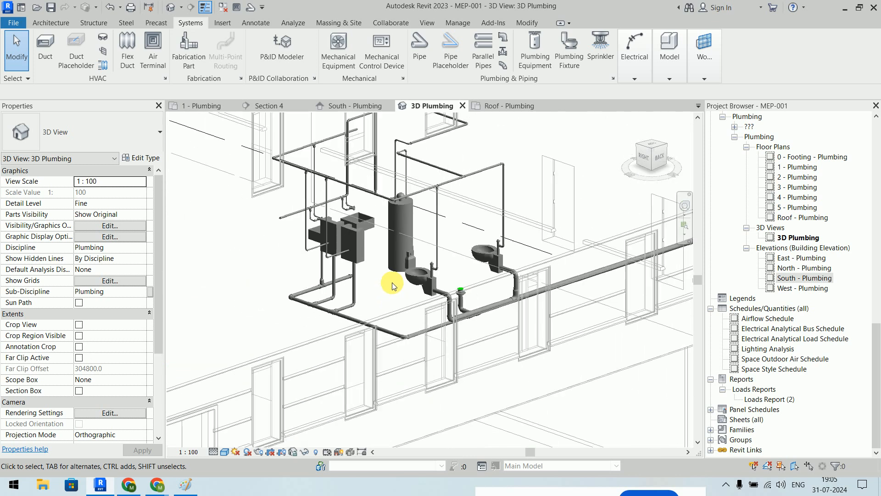
pyautogui.click(189, 107)
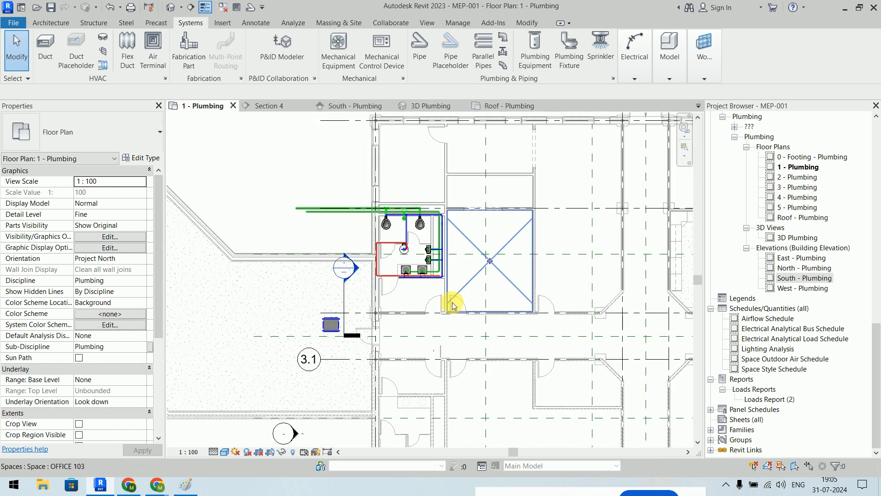
# Step: Draw a horizontal section line just above the two sinks in the 1 - Plumbing floor plan and flip it to face them
pyautogui.scroll(4, 415, 277)
pyautogui.scroll(3, 488, 165)
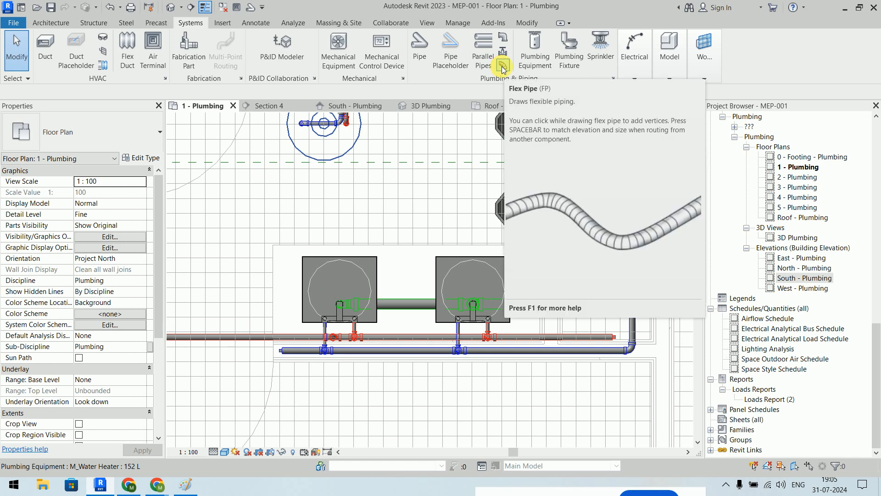
pyautogui.click(190, 7)
pyautogui.click(246, 227)
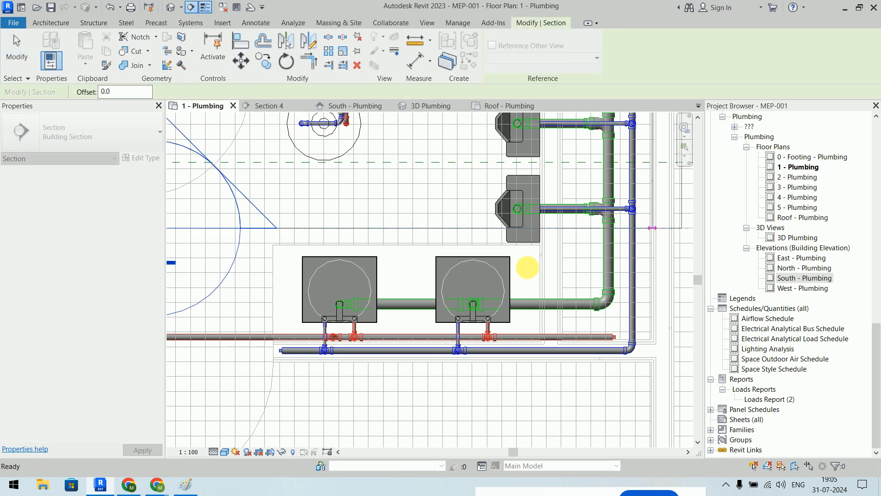
pyautogui.scroll(-3, 526, 267)
pyautogui.click(498, 216)
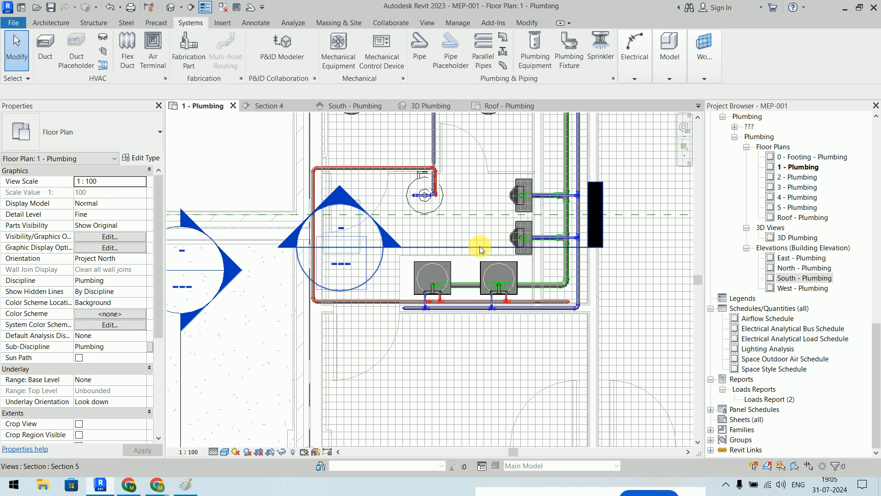
pyautogui.click(480, 246)
pyautogui.scroll(-2, 429, 250)
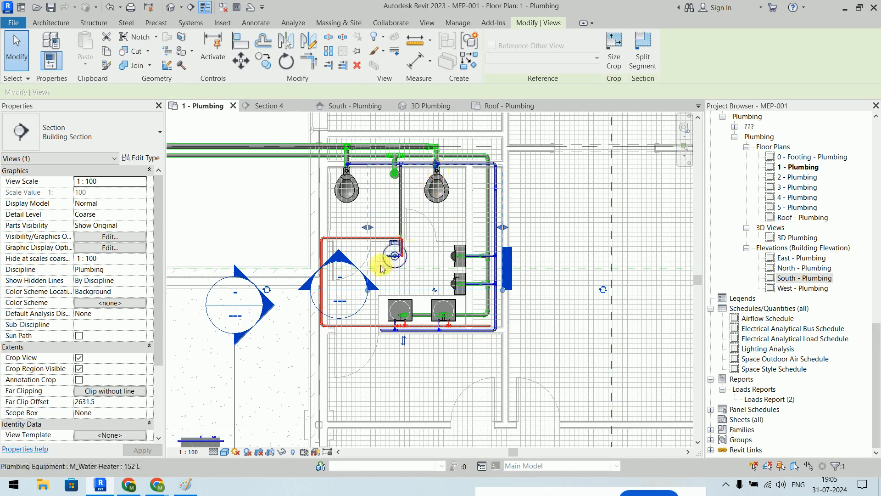
pyautogui.scroll(2, 367, 294)
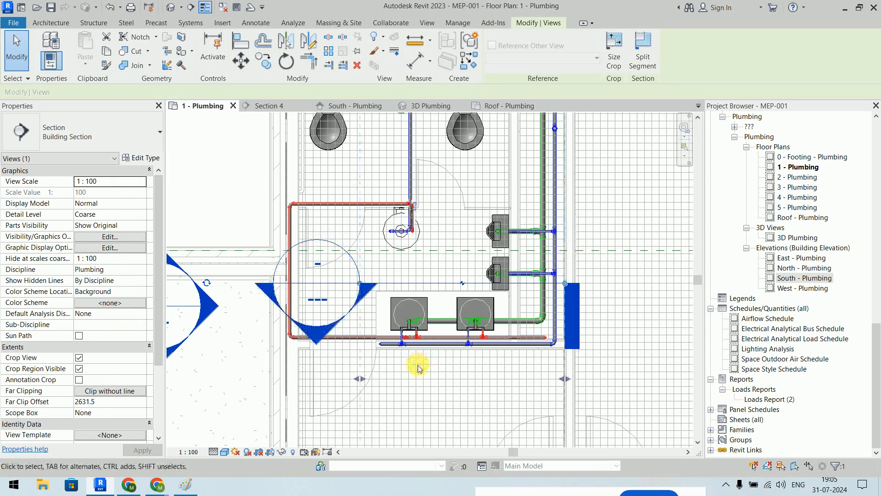
# Step: Tighten the new section's extents to a far clip offset of about 1236 mm and a side boundary just past the right sink
pyautogui.scroll(-2, 445, 365)
pyautogui.moveTo(444, 365); pyautogui.dragTo(423, 239, button='middle')
pyautogui.moveTo(432, 307); pyautogui.dragTo(433, 240)
pyautogui.scroll(2, 434, 219)
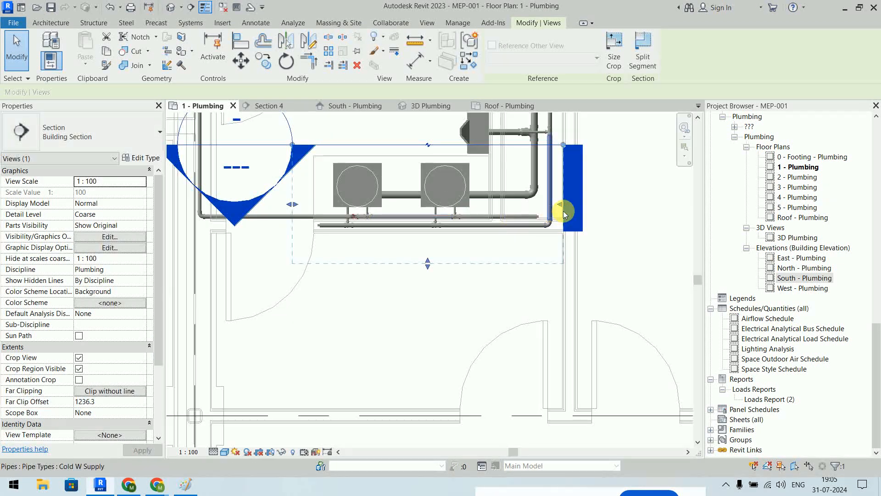
pyautogui.moveTo(526, 212); pyautogui.dragTo(513, 210)
pyautogui.click(436, 350)
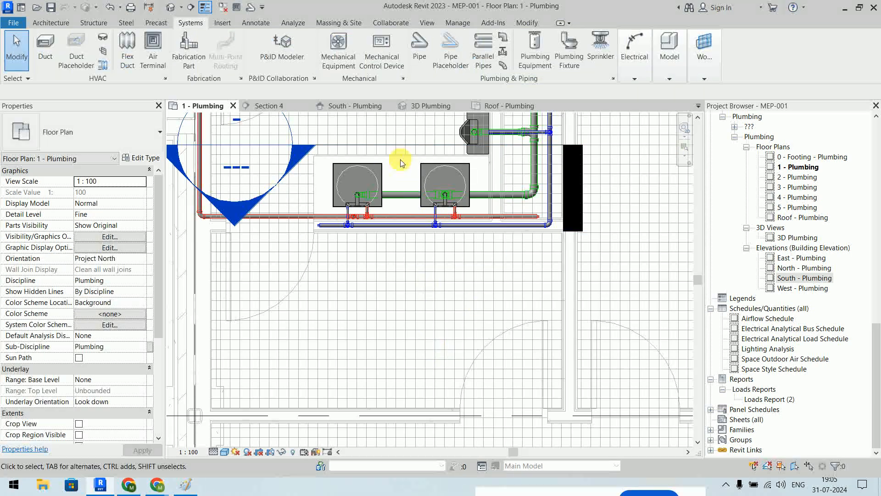
# Step: Open the new section's view and set its detail level to Fine
pyautogui.click(389, 145)
pyautogui.rightClick(390, 146)
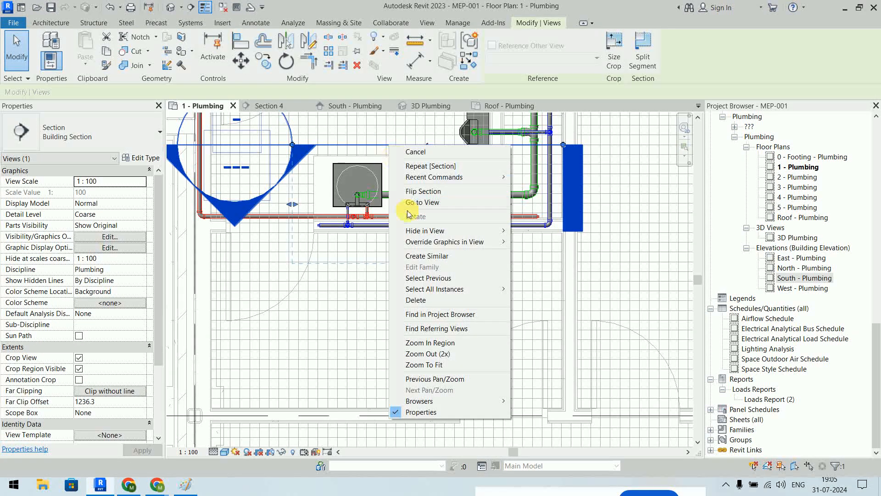
pyautogui.click(409, 196)
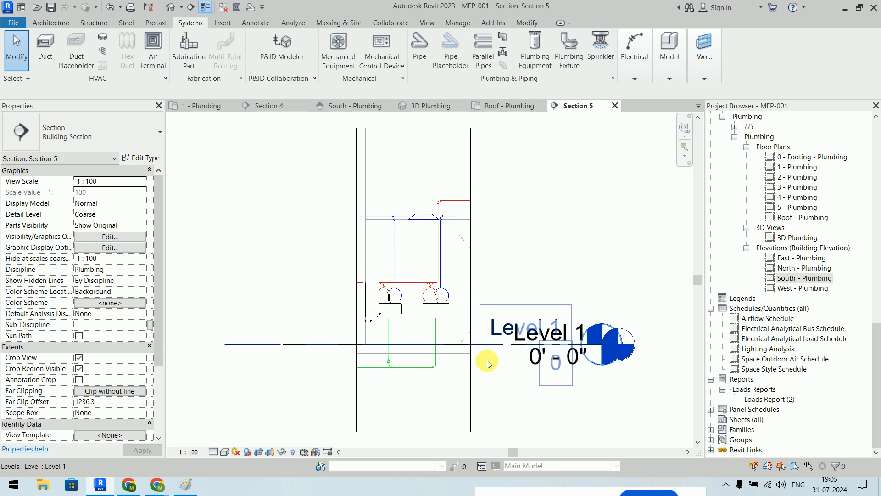
pyautogui.click(213, 454)
pyautogui.click(227, 440)
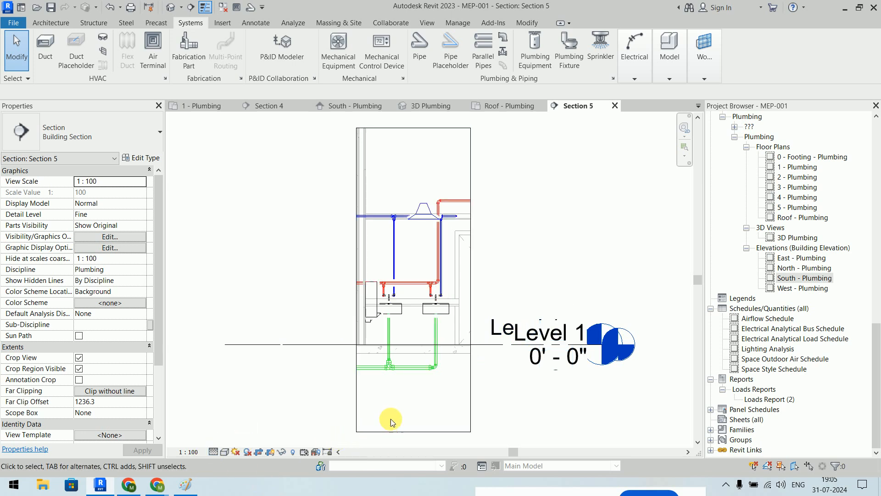
# Step: Delete the two vertical 40 mm sanitary pipes between the sinks and the drain line below the floor
pyautogui.scroll(5, 400, 381)
pyautogui.moveTo(422, 382); pyautogui.dragTo(410, 405, button='middle')
pyautogui.click(359, 258)
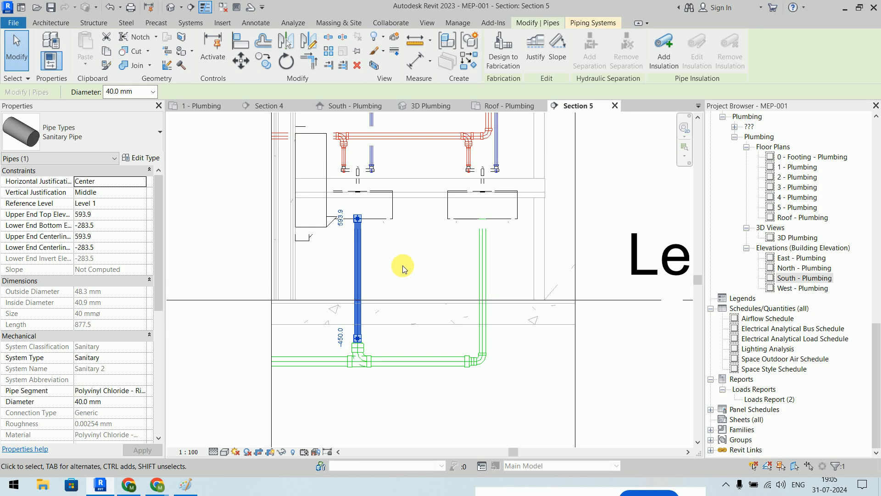
pyautogui.press('Delete')
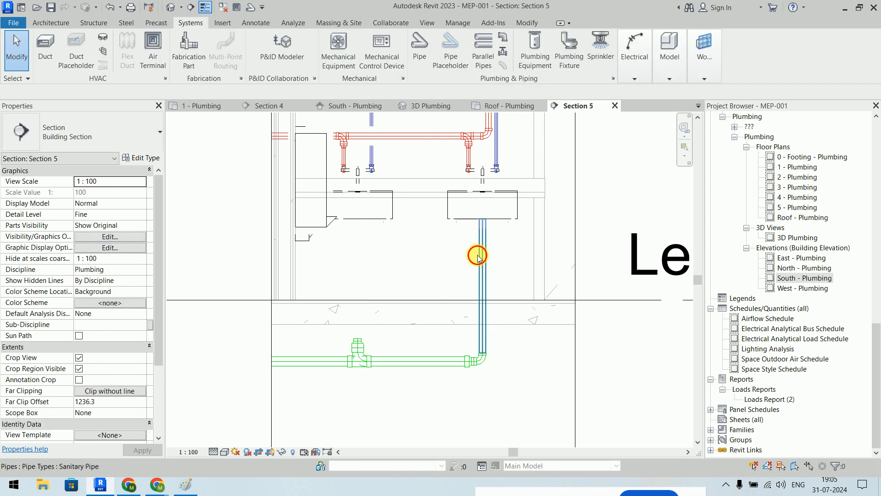
pyautogui.click(481, 255)
pyautogui.press('Delete')
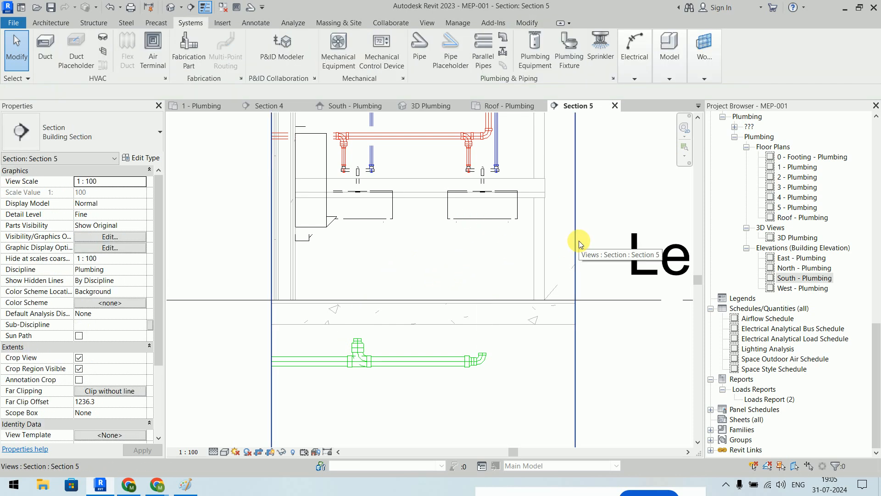
# Step: Try to draw a 40 mm Cold W Supply pipe from the left sink's drain, a short vertical piece followed by a diagonal run
pyautogui.click(363, 205)
pyautogui.rightClick(358, 219)
pyautogui.click(377, 201)
pyautogui.scroll(4, 357, 221)
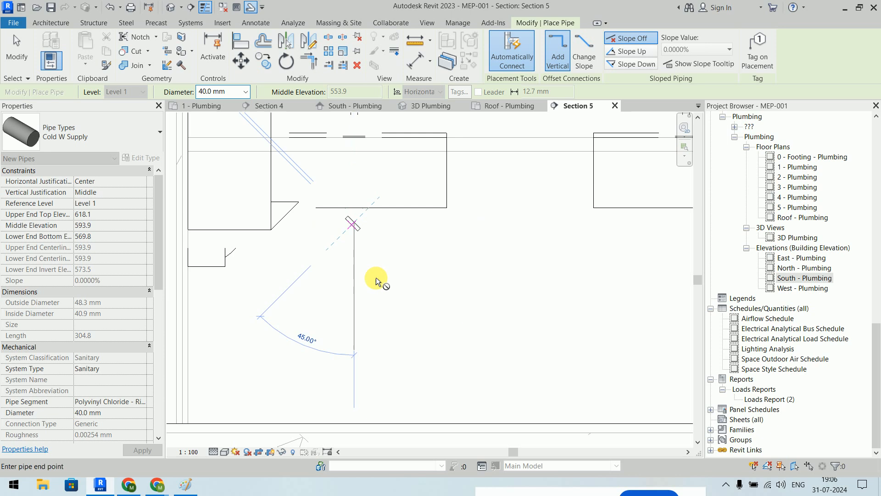
pyautogui.press('Escape')
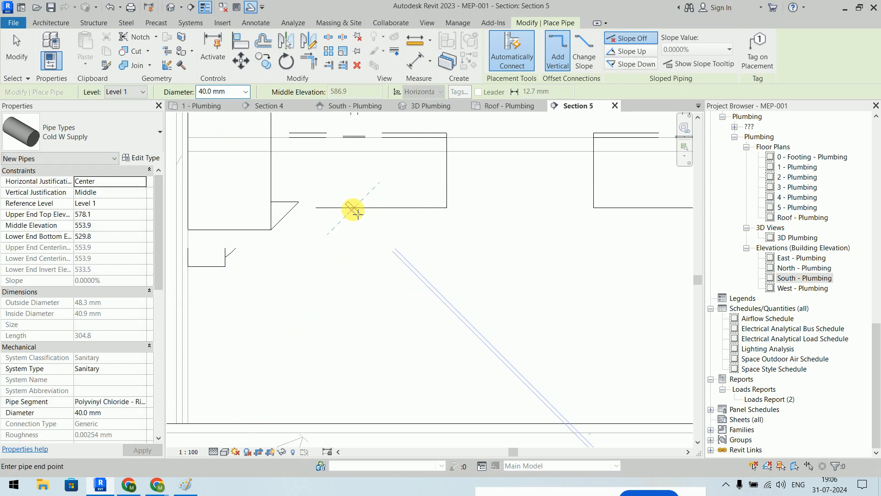
pyautogui.click(353, 211)
pyautogui.click(398, 268)
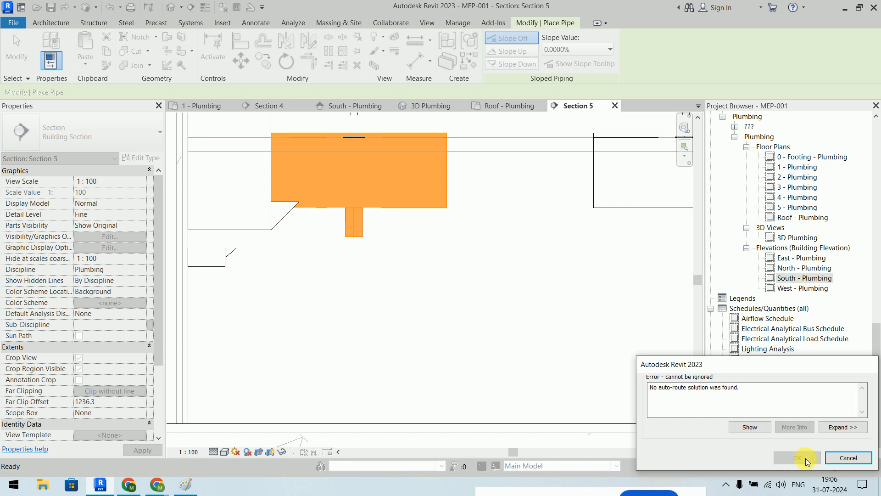
pyautogui.click(848, 458)
pyautogui.press('Escape')
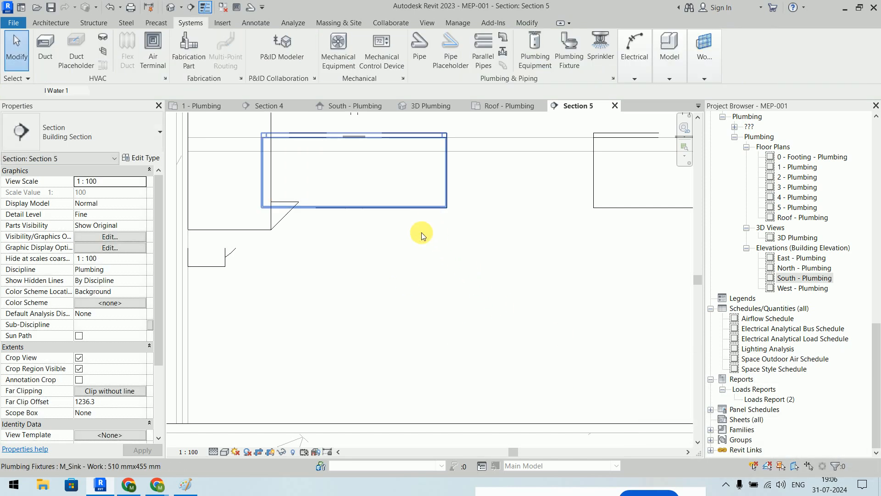
# Step: Switch the section view to the Wireframe visual style and delete the short pipe left under the left sink's drain
pyautogui.click(428, 207)
pyautogui.press('Escape')
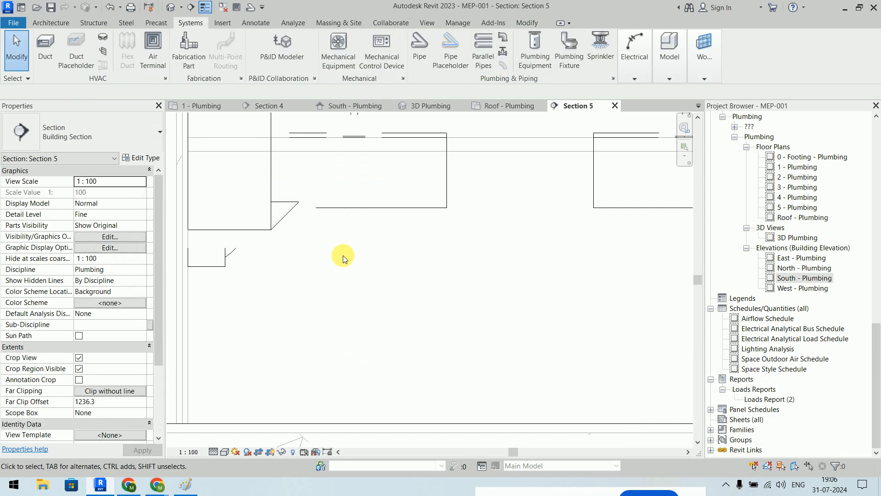
pyautogui.click(409, 213)
pyautogui.click(431, 290)
pyautogui.scroll(-3, 444, 293)
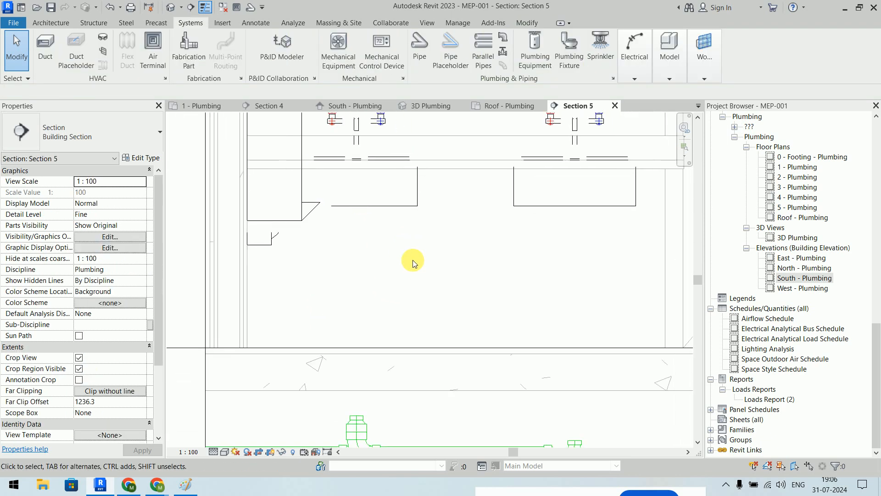
pyautogui.click(225, 452)
pyautogui.click(250, 395)
pyautogui.moveTo(469, 238); pyautogui.dragTo(440, 213, button='middle')
pyautogui.click(333, 189)
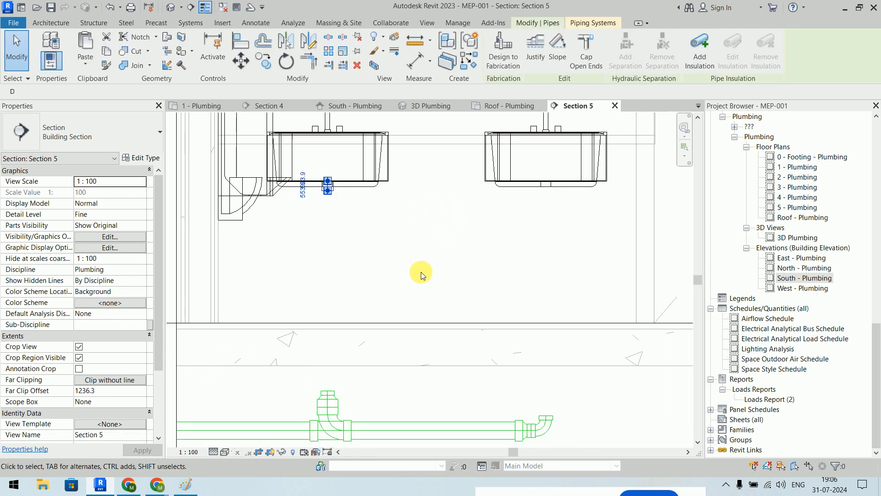
pyautogui.press('Escape')
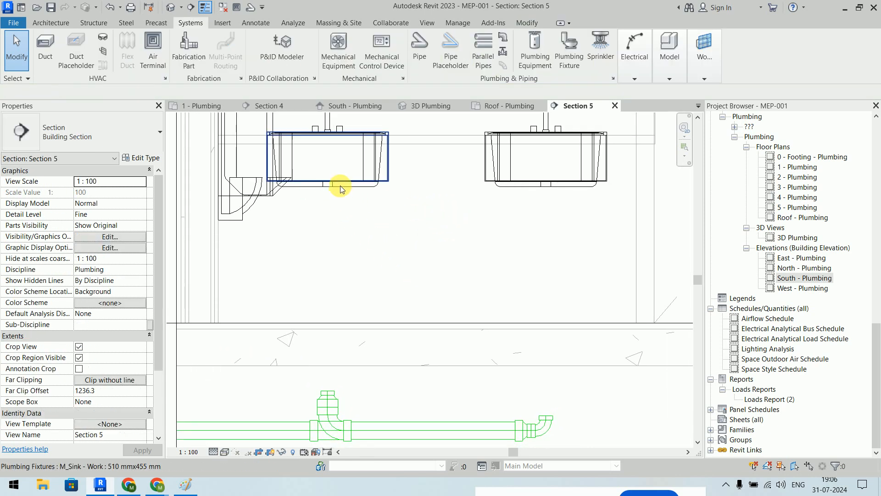
# Step: In Section 5's visibility overrides, set the Architectural_2023.rvt link's model categories to Custom
pyautogui.click(340, 184)
pyautogui.press('Escape')
pyautogui.scroll(-1, 348, 231)
pyautogui.moveTo(353, 247); pyautogui.dragTo(341, 266, button='middle')
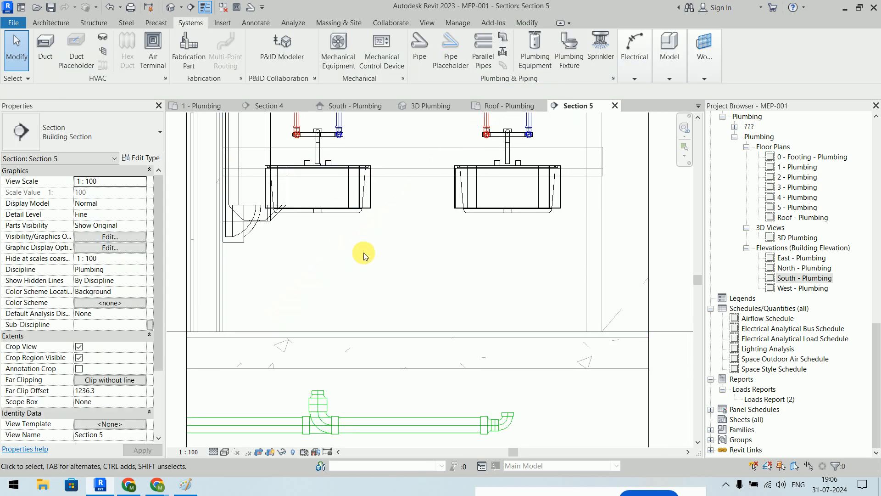
pyautogui.press('v')
pyautogui.press('g')
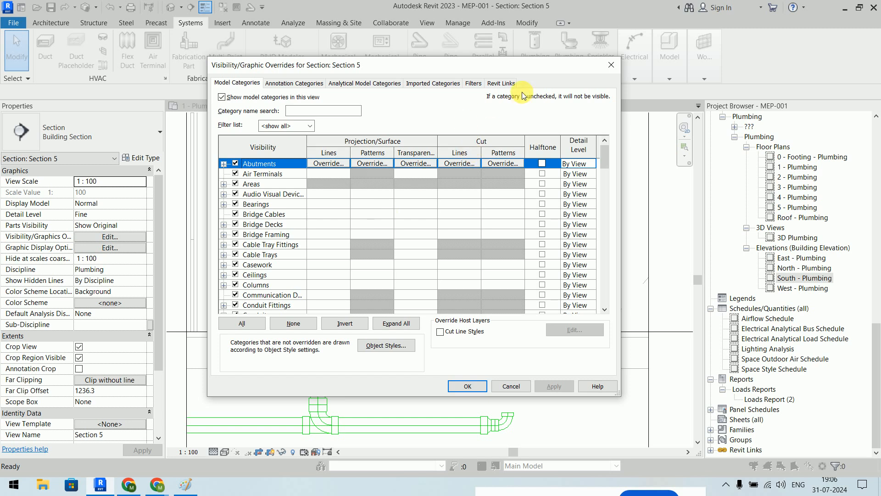
pyautogui.click(502, 84)
pyautogui.click(461, 138)
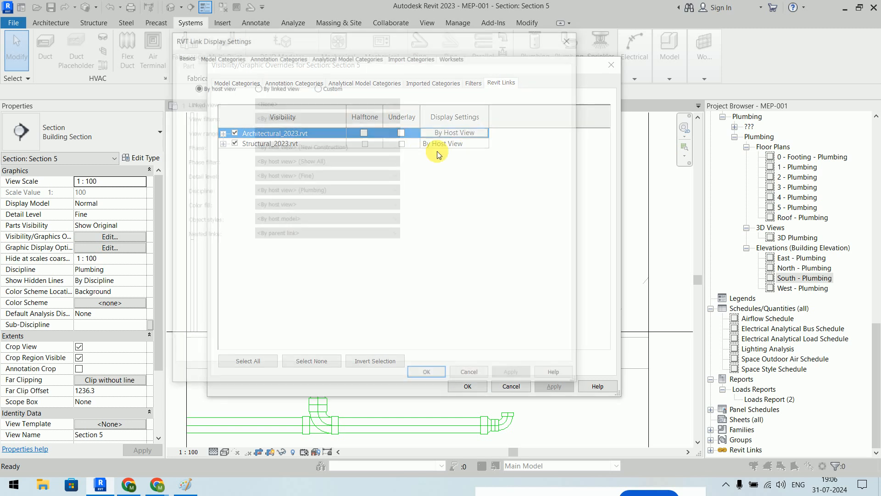
pyautogui.click(223, 55)
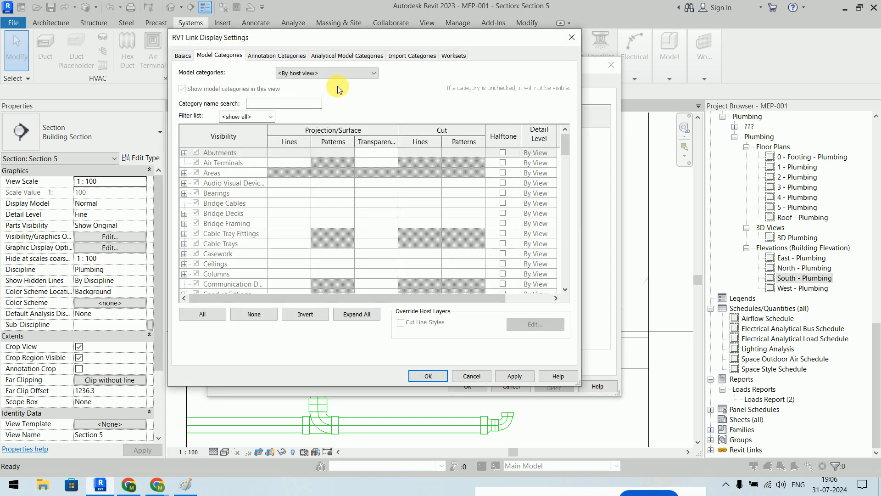
pyautogui.click(323, 90)
# Step: Hide the link's Plumbing Equipment and Plumbing Fixtures categories and apply the visibility overrides
pyautogui.scroll(-8, 266, 268)
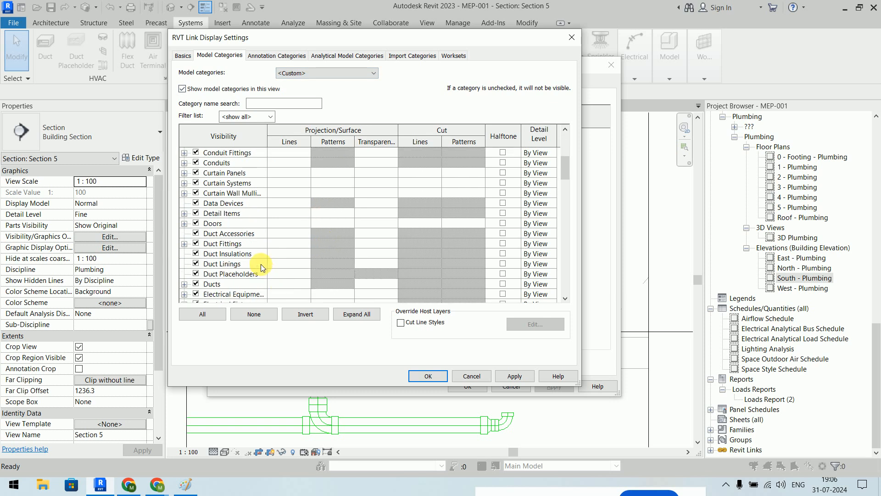
pyautogui.scroll(-10, 260, 262)
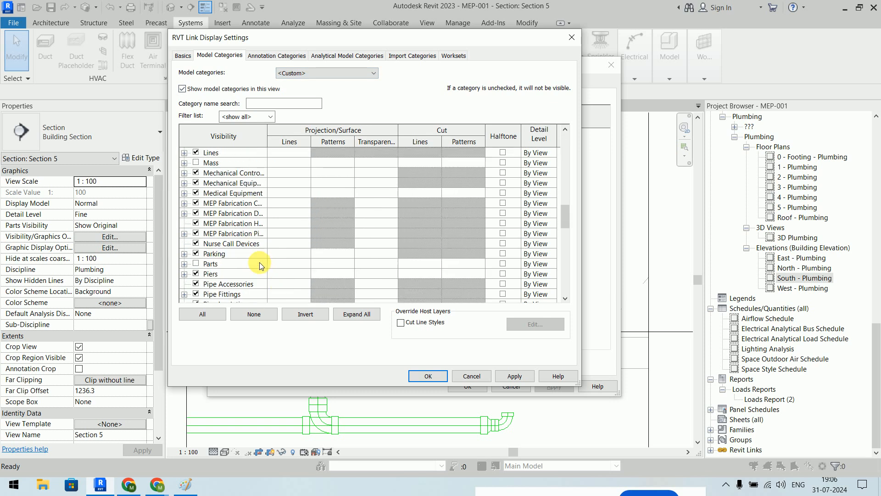
pyautogui.click(231, 274)
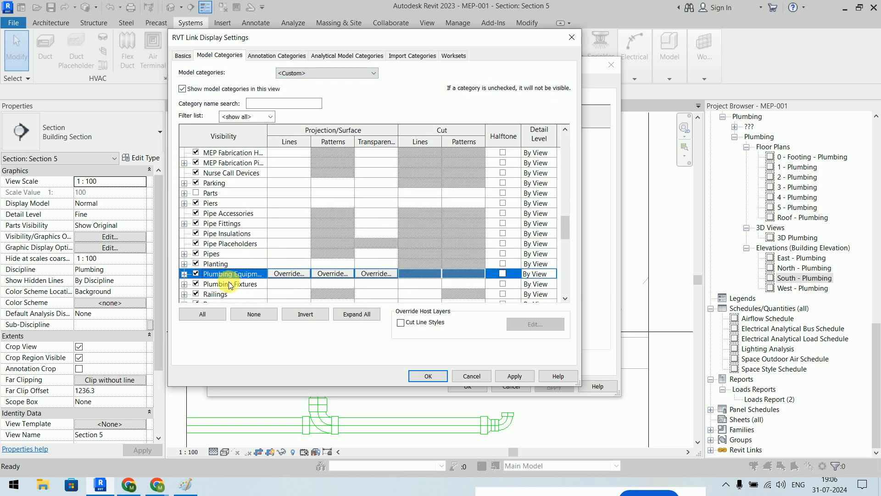
pyautogui.click(196, 284)
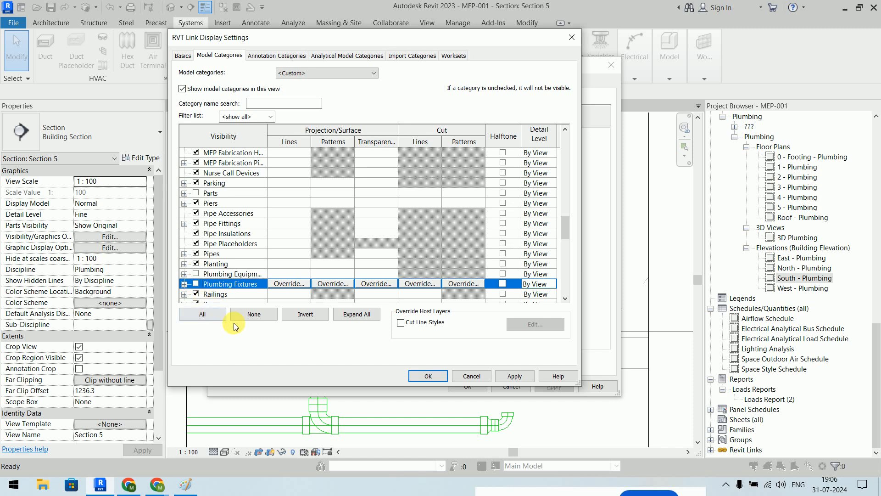
pyautogui.click(422, 377)
pyautogui.click(468, 386)
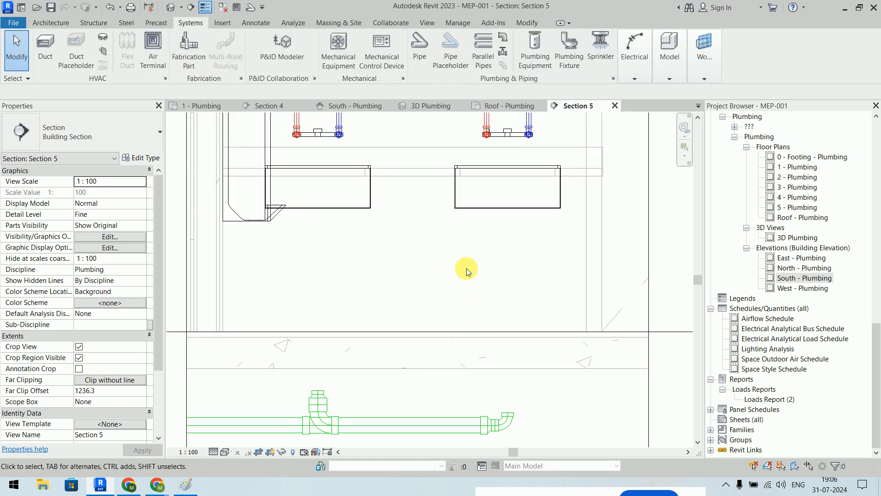
# Step: Draw a 40 mm Cold W Supply pipe about 80 mm straight down from the left sink's drain connector
pyautogui.click(367, 277)
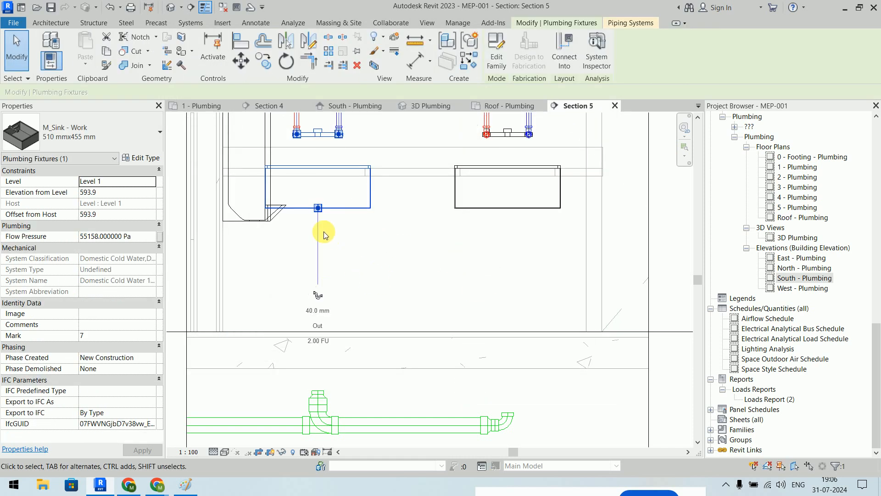
pyautogui.rightClick(317, 209)
pyautogui.click(338, 204)
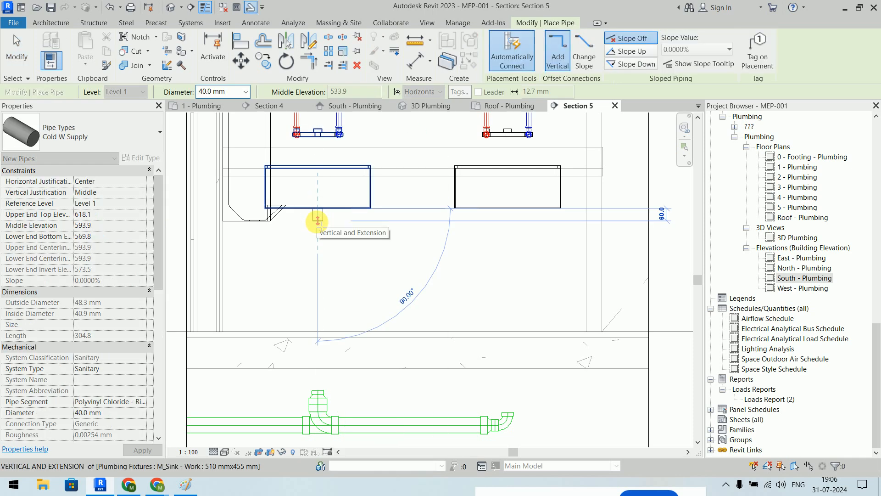
pyautogui.click(317, 224)
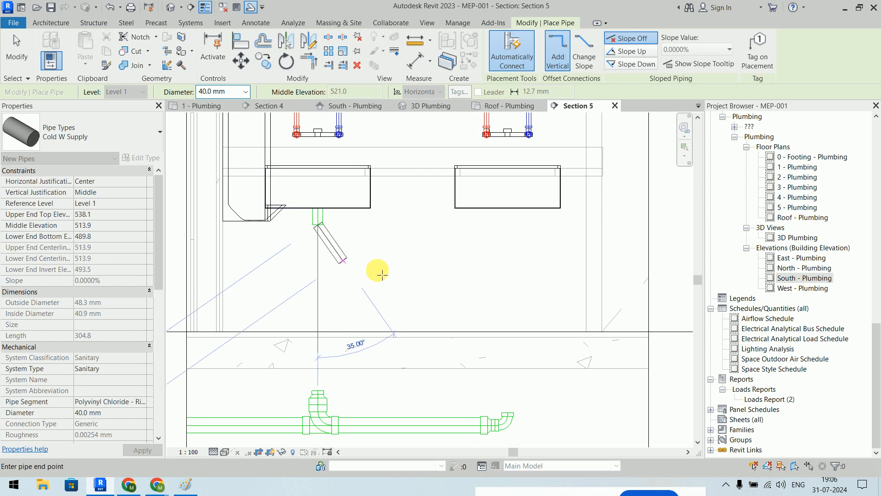
pyautogui.press('Escape')
pyautogui.press('Escape')
# Step: Draw a 40 mm Cold W Supply pipe about 80 mm straight down from the right sink's drain connector
pyautogui.click(544, 208)
pyautogui.rightClick(508, 209)
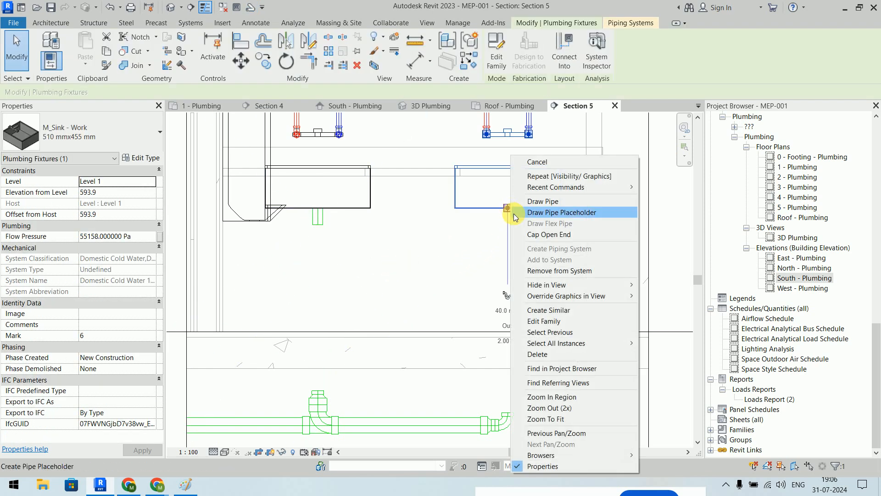
pyautogui.click(535, 199)
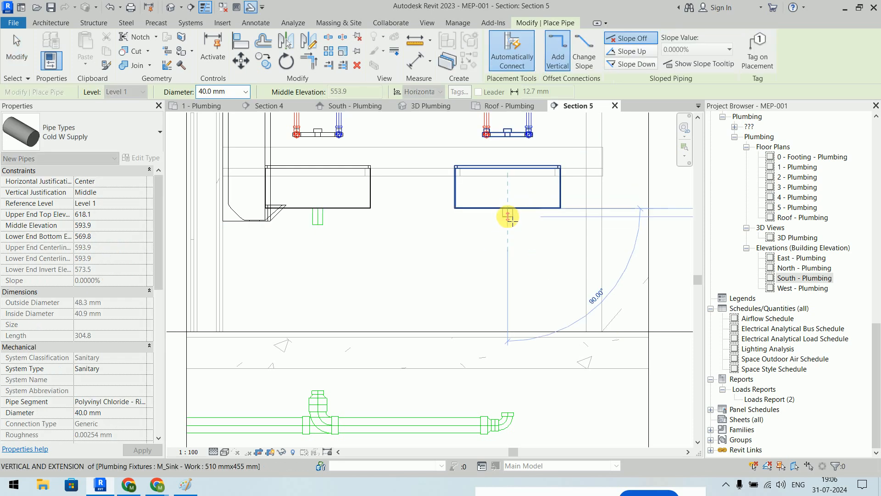
pyautogui.press('Escape')
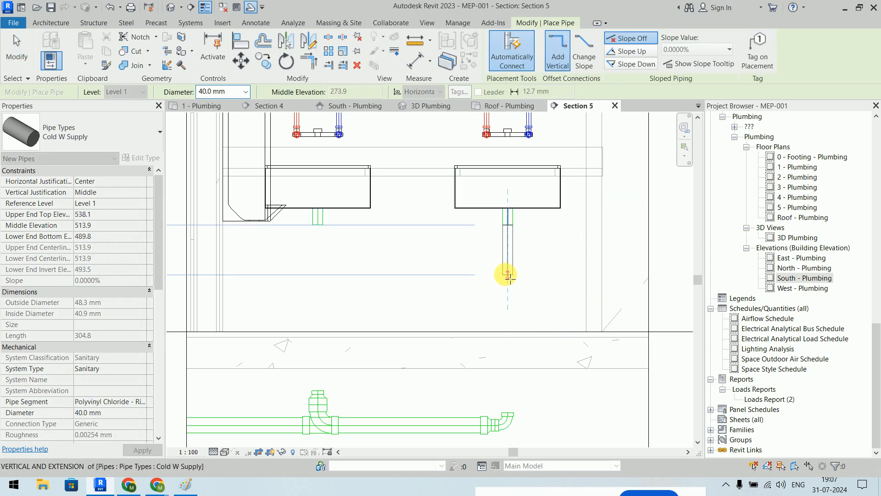
pyautogui.press('Escape')
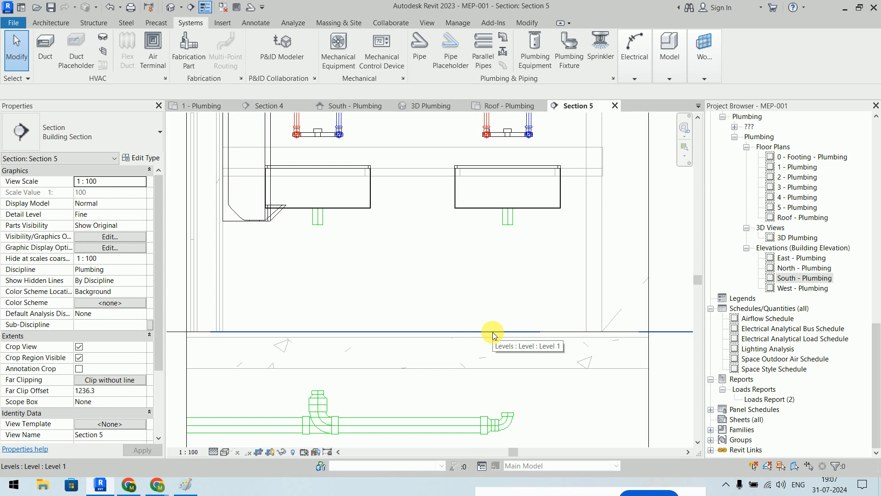
# Step: Examine the branch line's reducer and upturned bend below the two sink drain stubs in the section and 3D Plumbing views
pyautogui.click(318, 398)
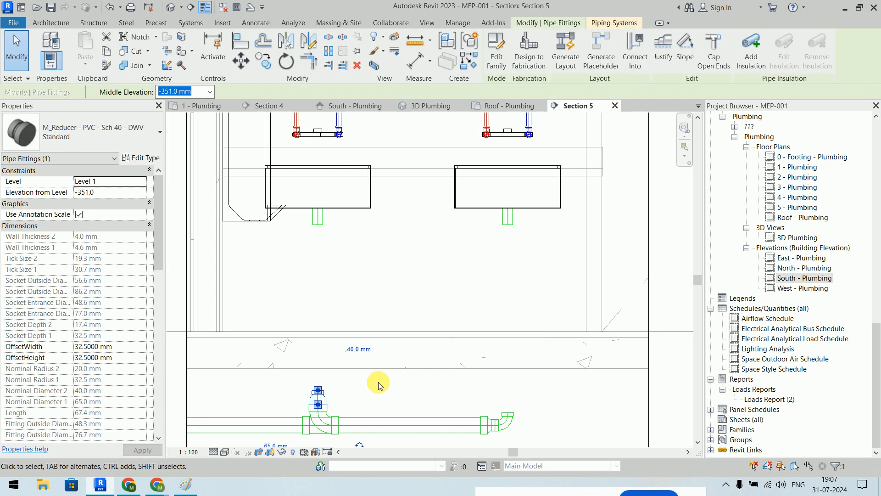
pyautogui.click(379, 381)
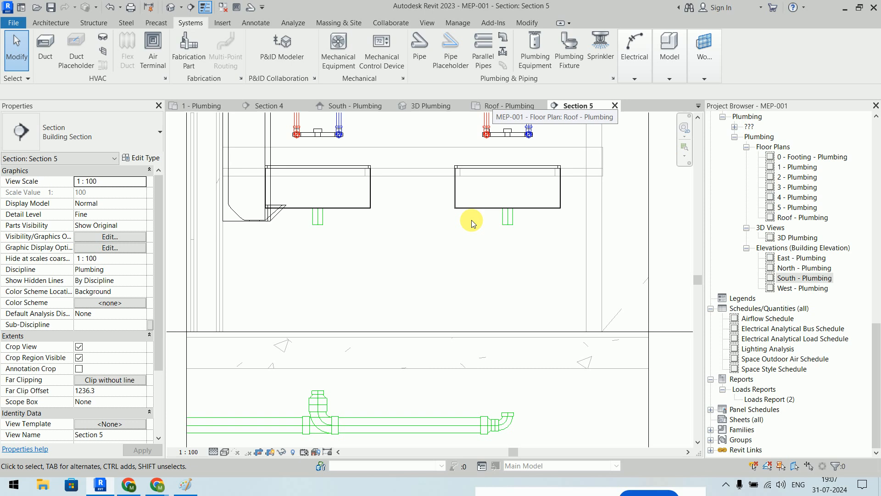
pyautogui.click(367, 106)
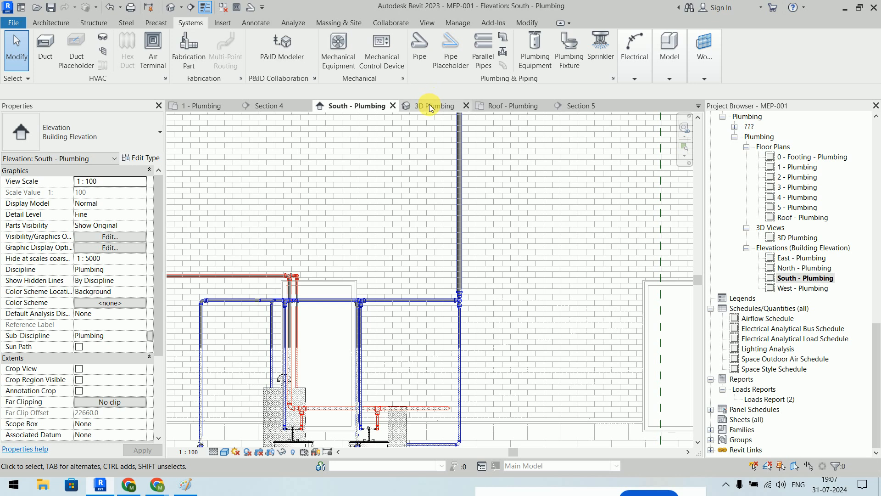
pyautogui.hotkey('ctrl', 'Tab')
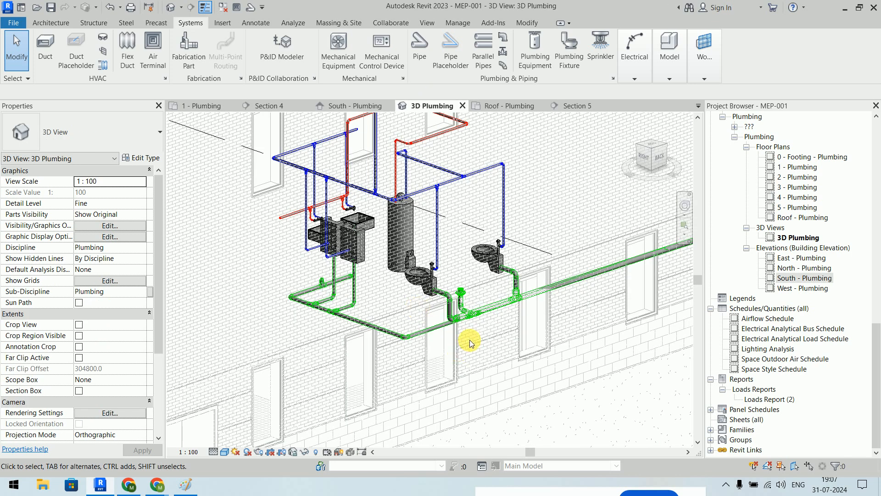
pyautogui.scroll(3, 511, 248)
pyautogui.scroll(-6, 505, 234)
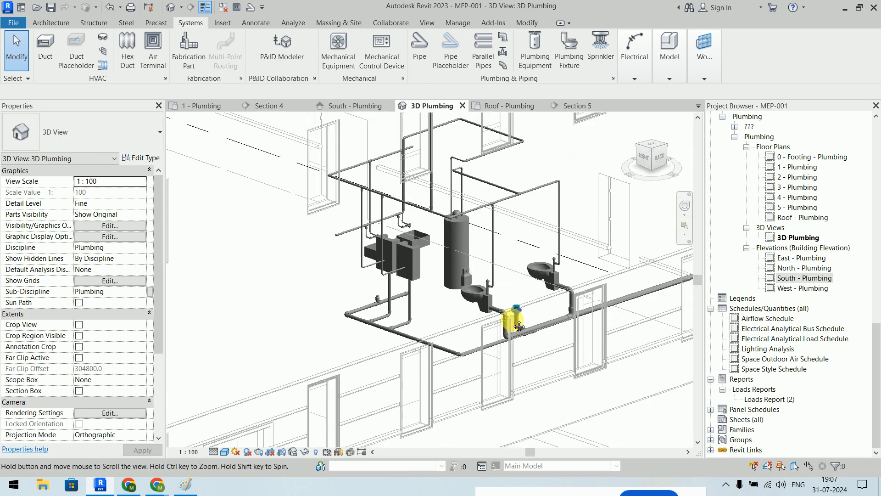
pyautogui.moveTo(533, 293)
pyautogui.keyDown('shift'); pyautogui.mouseDown(button='middle')
pyautogui.moveTo(364, 286)
pyautogui.moveTo(246, 216)
pyautogui.moveTo(705, 256)
pyautogui.mouseUp(button='middle'); pyautogui.keyUp('shift')
pyautogui.scroll(10, 558, 285)
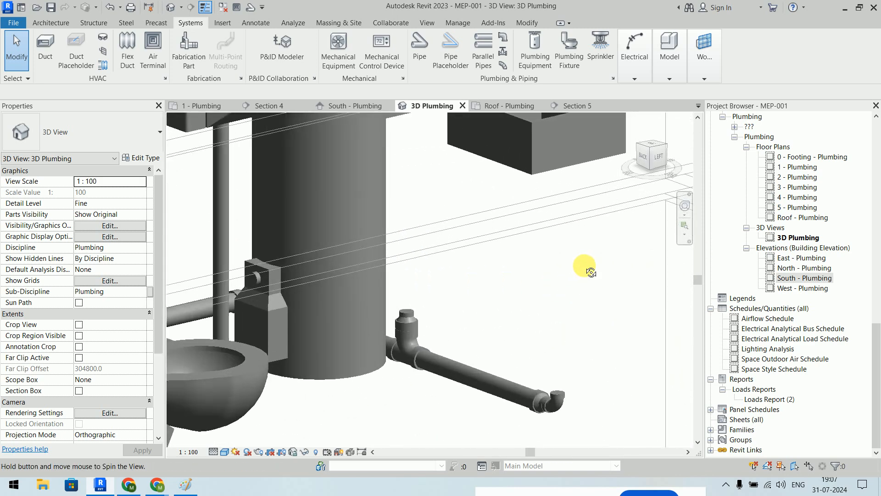
pyautogui.moveTo(578, 230)
pyautogui.keyDown('shift'); pyautogui.mouseDown(button='middle')
pyautogui.moveTo(571, 214)
pyautogui.moveTo(583, 230)
pyautogui.mouseUp(button='middle'); pyautogui.keyUp('shift')
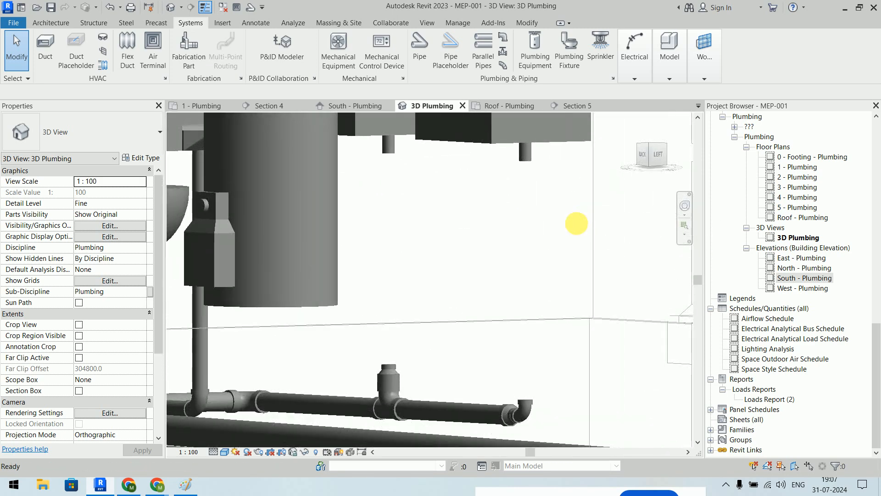
pyautogui.scroll(1, 536, 259)
pyautogui.moveTo(544, 269); pyautogui.dragTo(540, 269, button='middle')
pyautogui.scroll(-1, 547, 280)
pyautogui.moveTo(548, 308); pyautogui.dragTo(527, 325, button='middle')
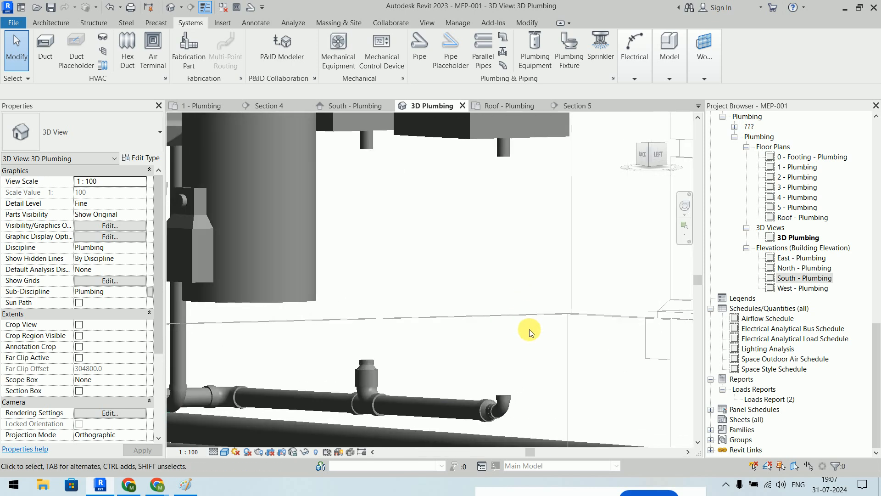
pyautogui.click(507, 396)
pyautogui.rightClick(504, 392)
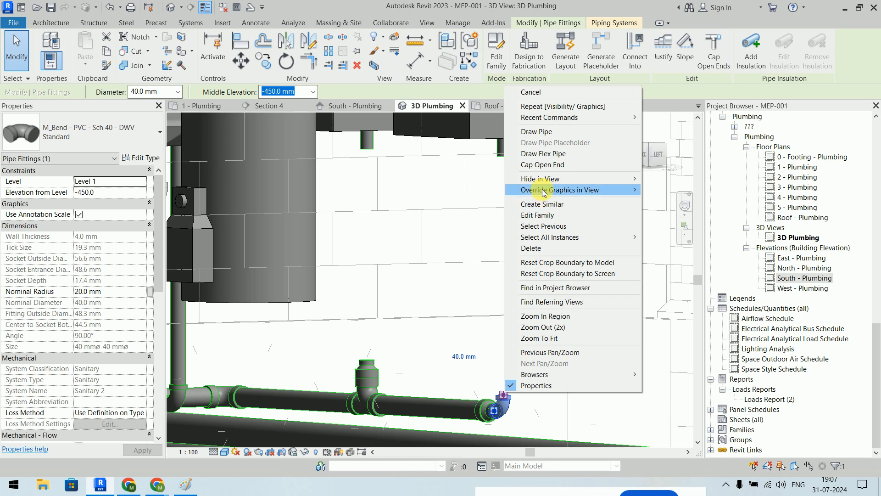
pyautogui.click(536, 132)
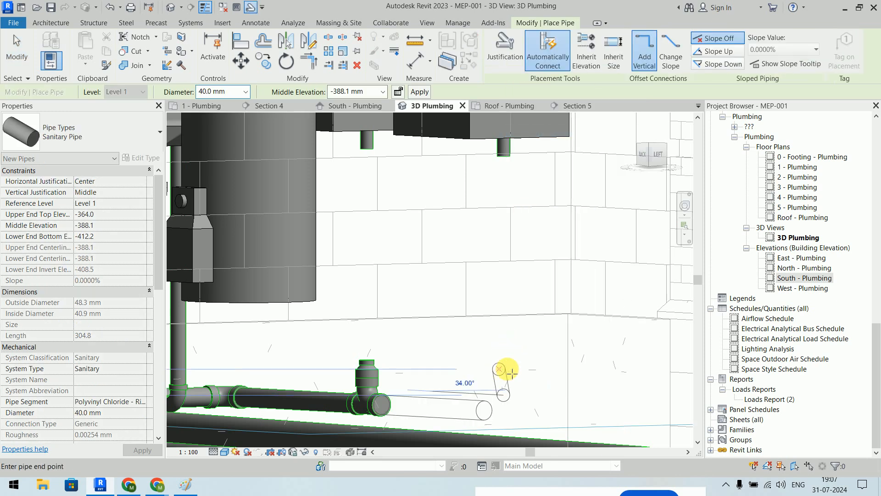
pyautogui.press('Escape')
pyautogui.press('Escape')
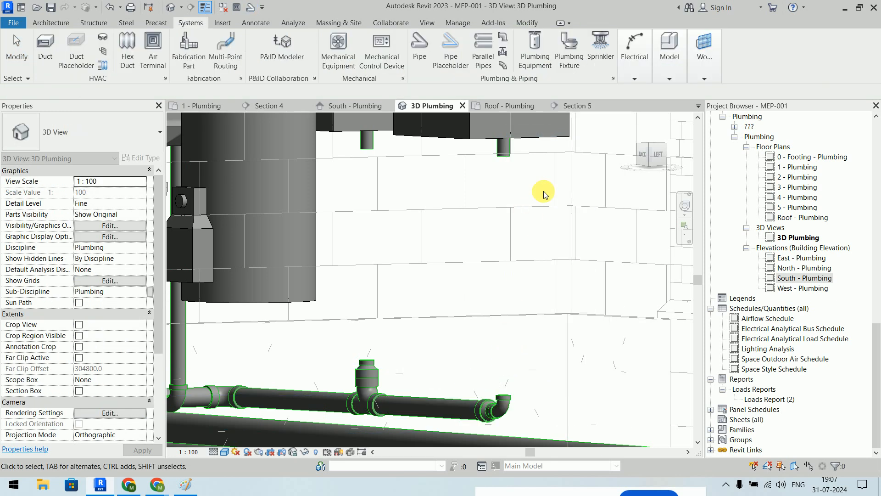
# Step: In Section 5, draw a 40 mm Sanitary Pipe straight up from the end bend to elevation -280 mm, and return to the 3D Plumbing view
pyautogui.click(587, 105)
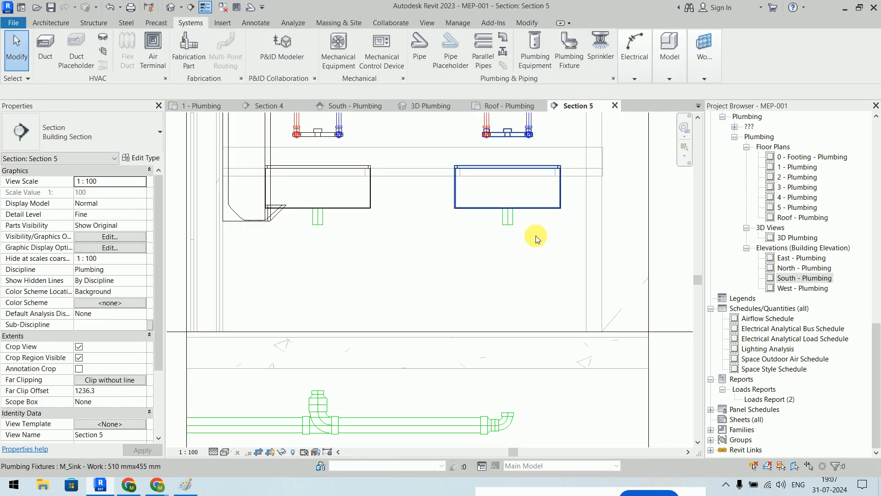
pyautogui.click(508, 417)
pyautogui.rightClick(509, 412)
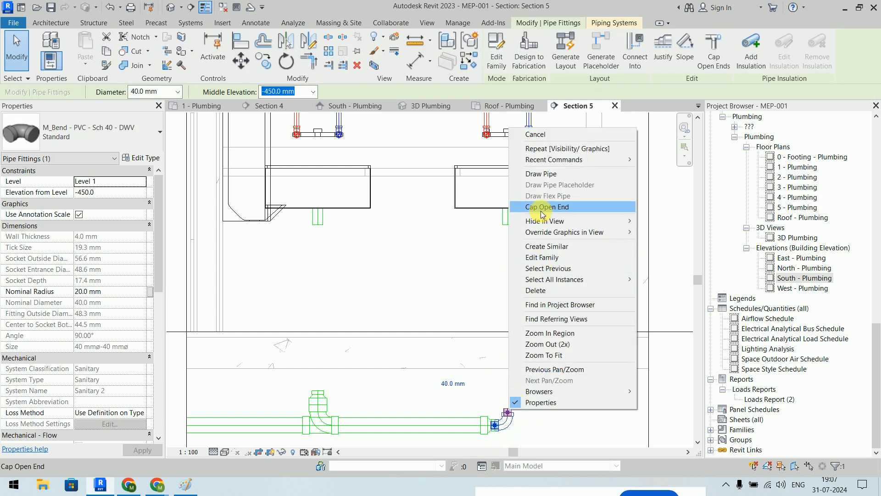
pyautogui.click(541, 174)
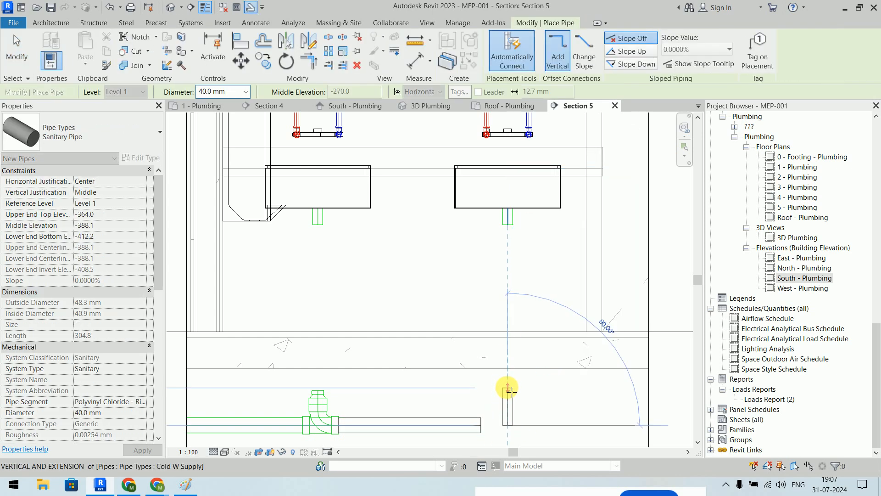
pyautogui.scroll(2, 508, 391)
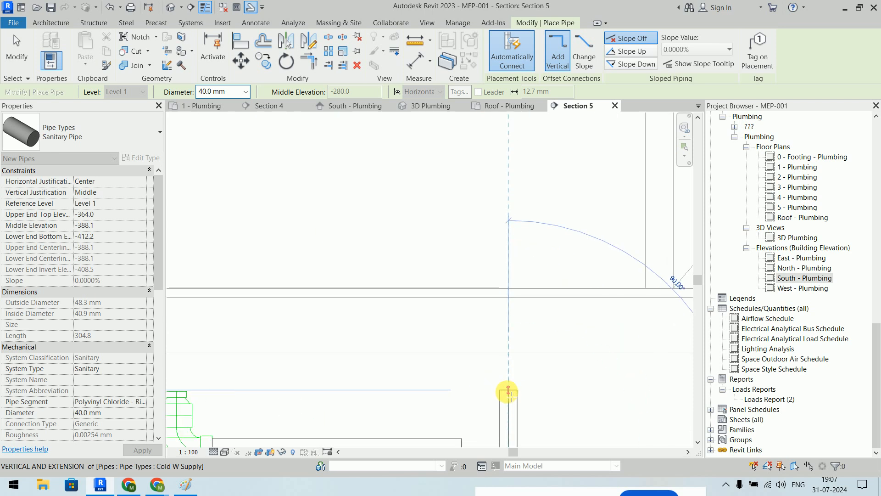
pyautogui.click(509, 391)
pyautogui.press('Escape')
pyautogui.press('Escape')
pyautogui.scroll(-3, 564, 337)
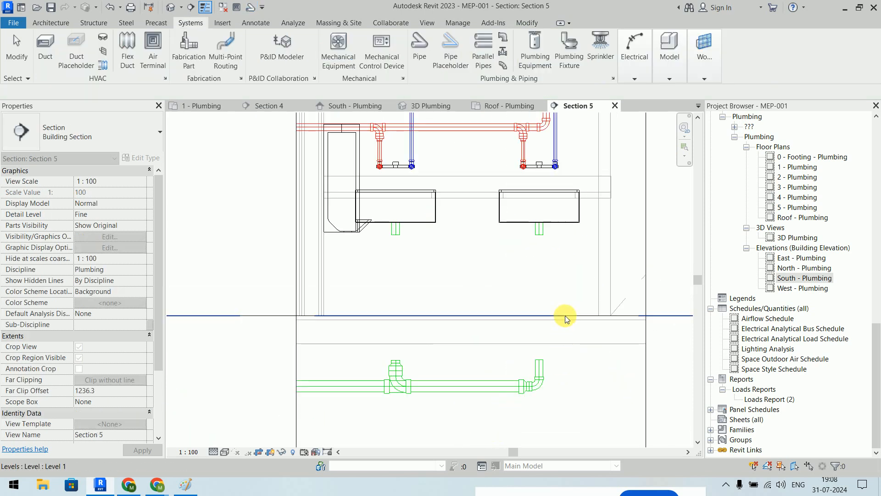
pyautogui.click(445, 103)
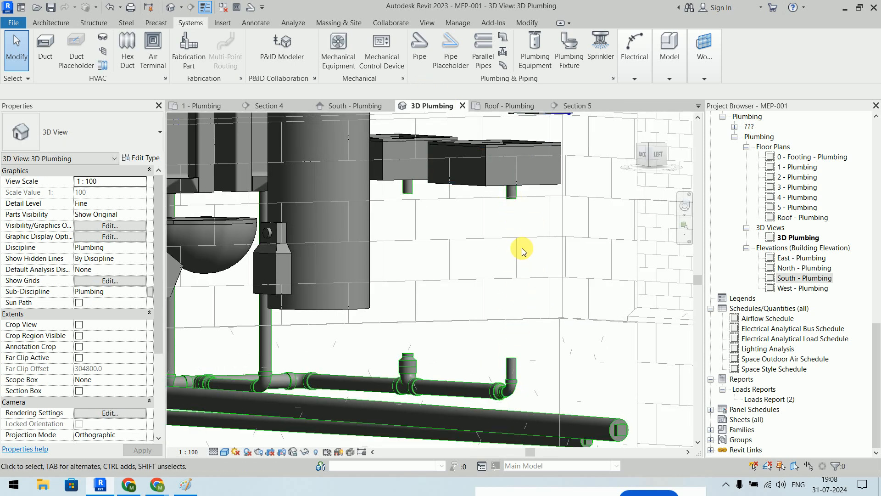
pyautogui.click(503, 65)
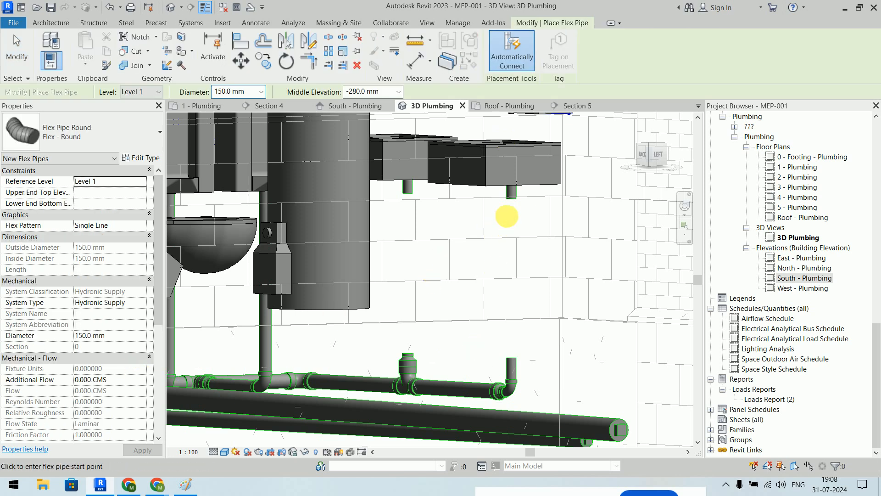
pyautogui.press('Escape')
pyautogui.click(513, 194)
pyautogui.press('Escape')
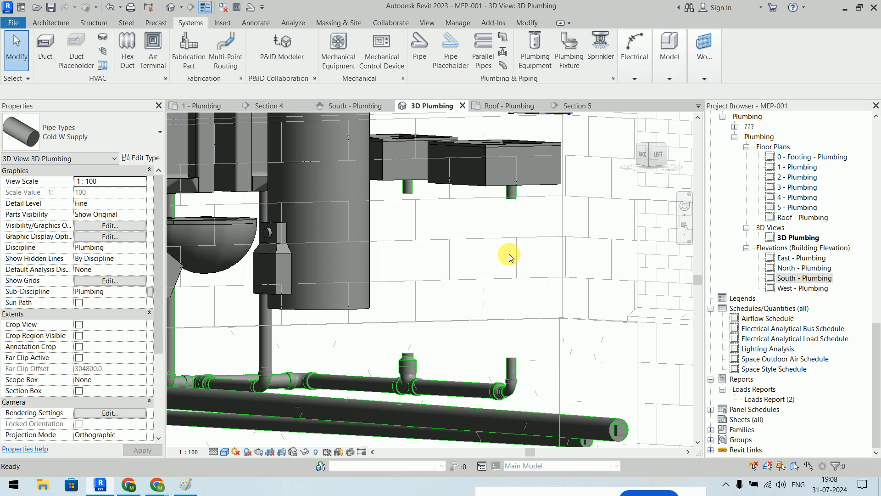
# Step: Start a round flex pipe with the Sanitary system type and a 40 mm diameter
pyautogui.click(503, 65)
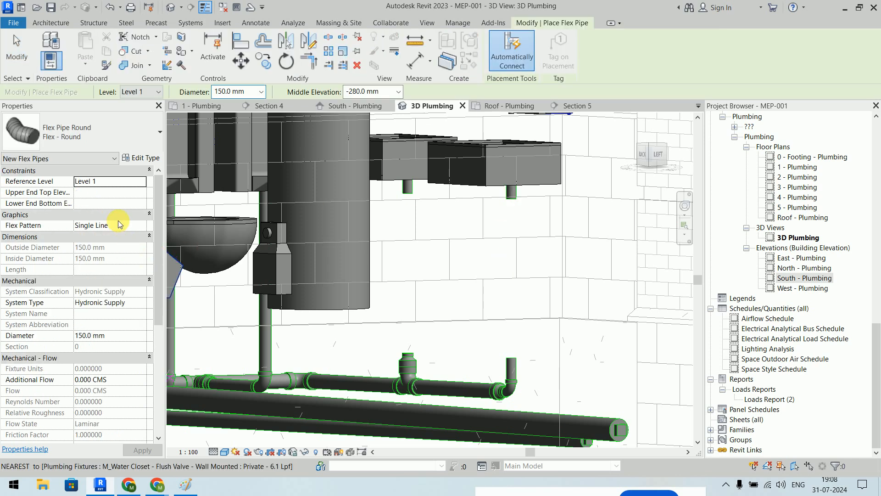
pyautogui.click(141, 303)
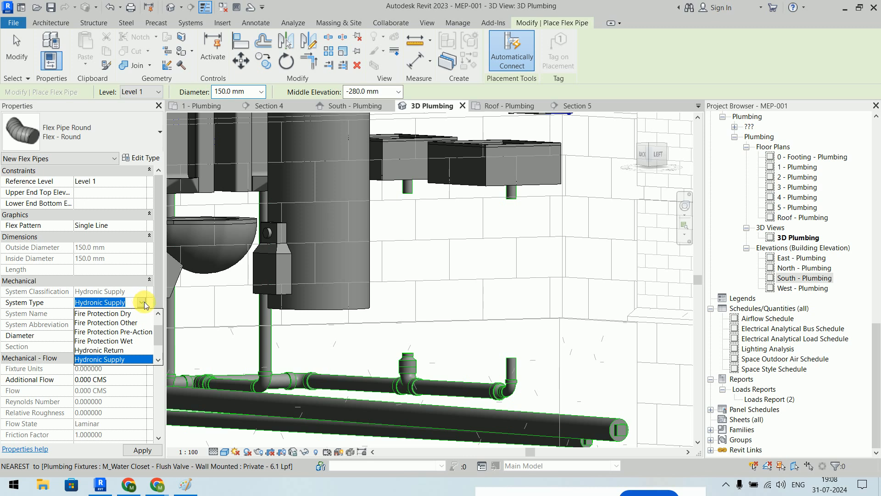
pyautogui.scroll(-1, 148, 333)
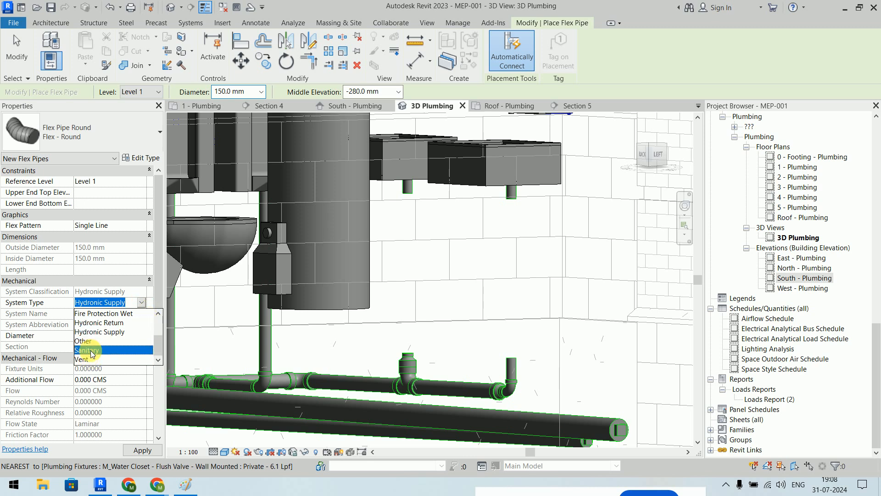
pyautogui.click(91, 350)
pyautogui.click(118, 336)
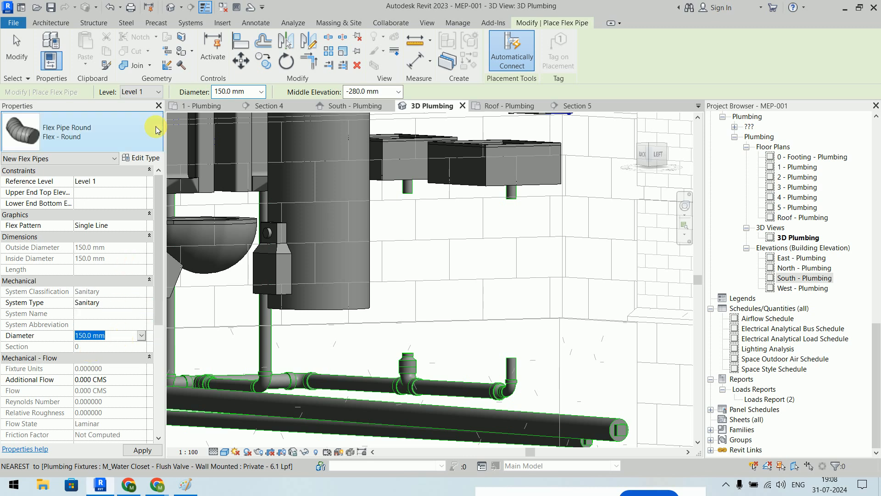
pyautogui.click(230, 92)
pyautogui.click(261, 92)
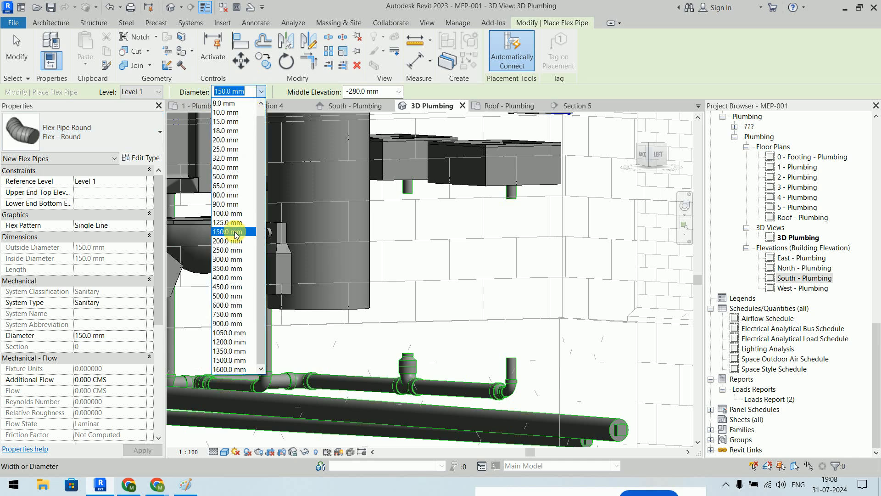
pyautogui.click(230, 168)
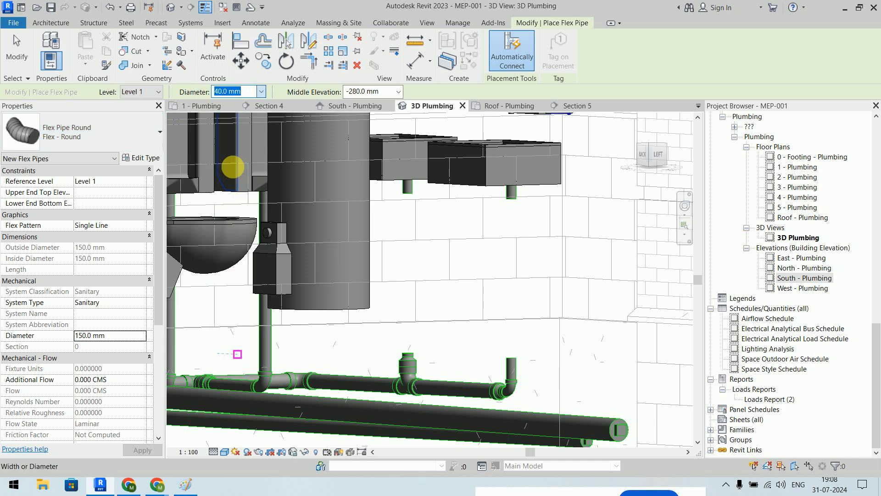
# Step: Try to connect the left sink's drain stub to the tee's reducer with the flex pipe, and delete that flex pipe
pyautogui.click(407, 195)
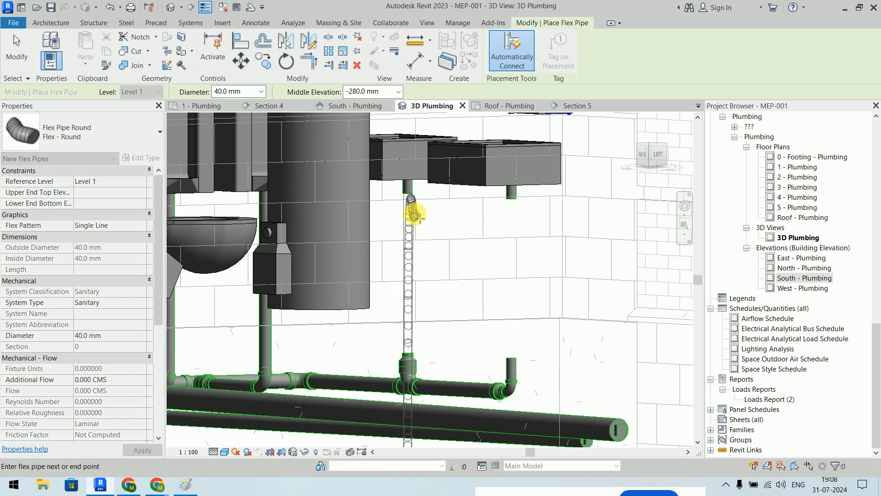
pyautogui.click(411, 197)
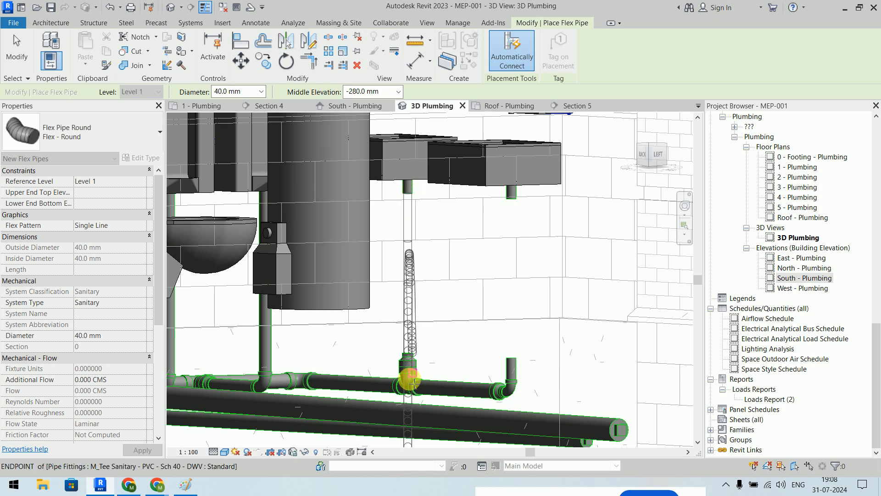
pyautogui.click(408, 353)
pyautogui.scroll(-3, 542, 266)
pyautogui.moveTo(542, 269); pyautogui.dragTo(451, 294, button='middle')
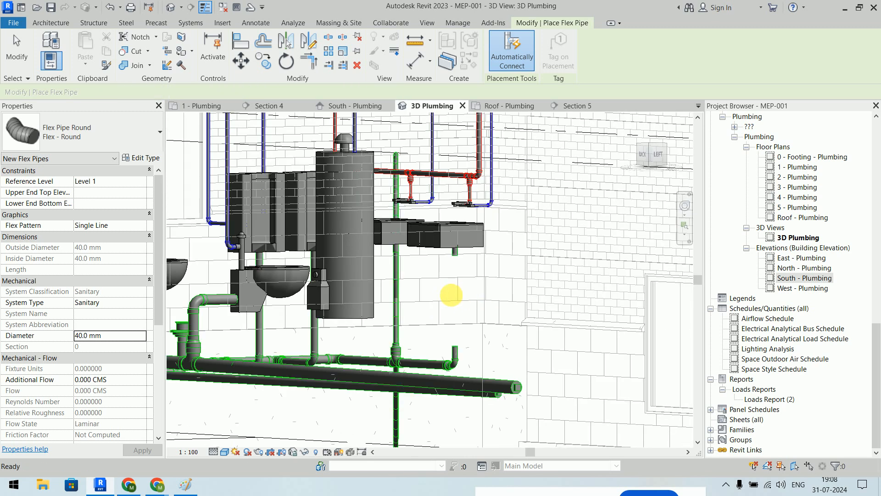
pyautogui.press('Escape')
pyautogui.press('Escape')
pyautogui.click(396, 293)
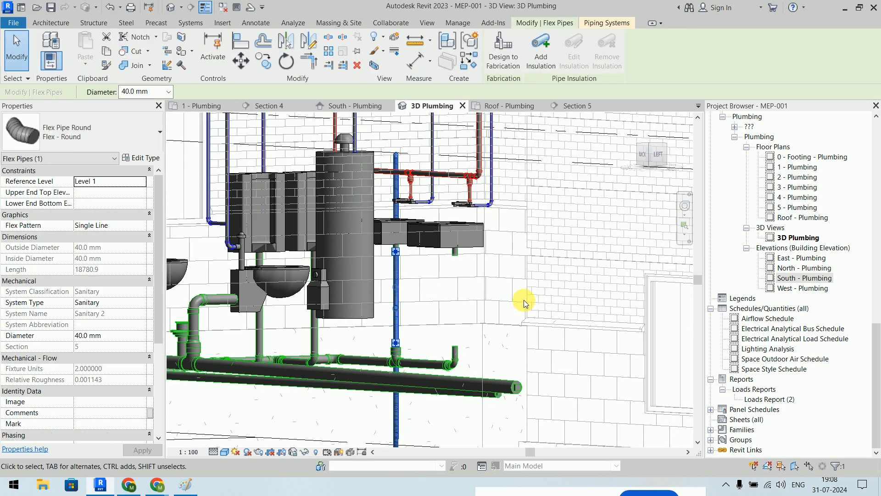
pyautogui.press('Escape')
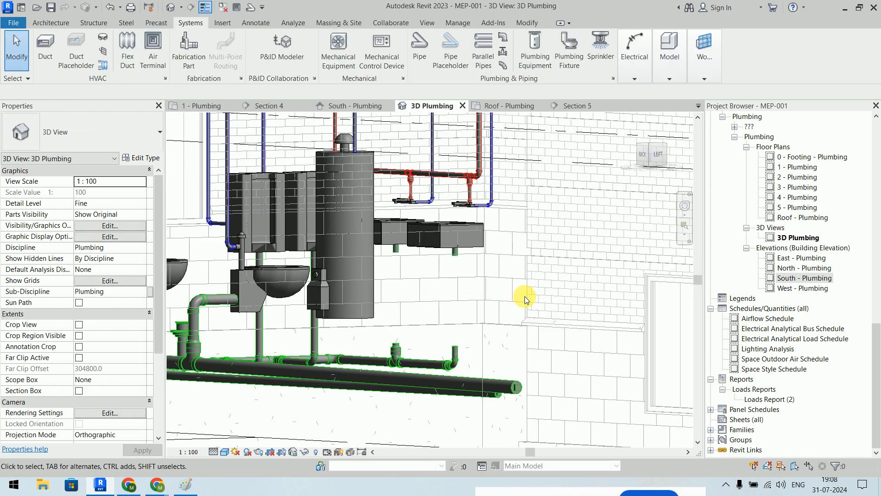
# Step: Connect the tee's reducer to the left sink's drain stub with a 40 mm Sanitary flex pipe, using a middle elevation of 100 mm
pyautogui.click(502, 67)
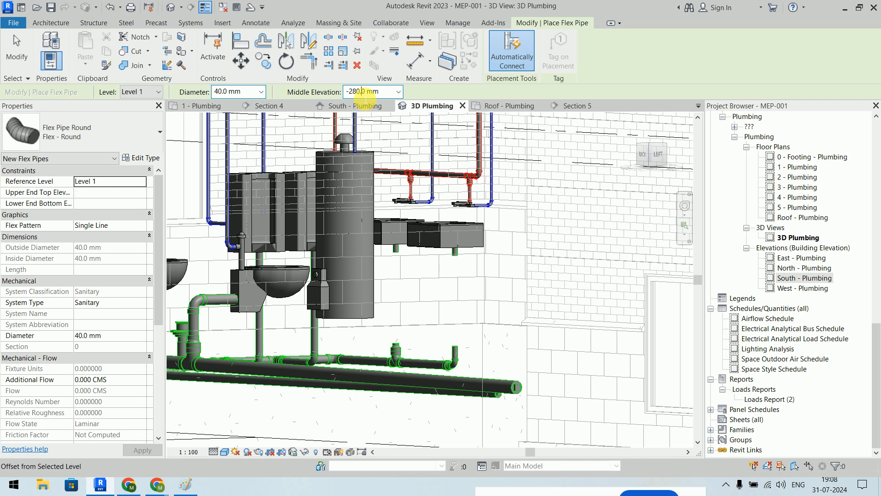
pyautogui.click(371, 92)
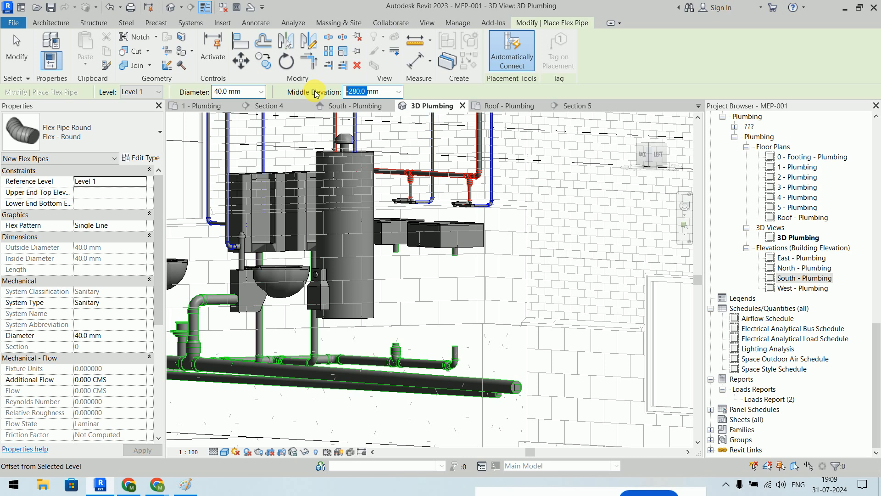
pyautogui.write('100')
pyautogui.press('Return')
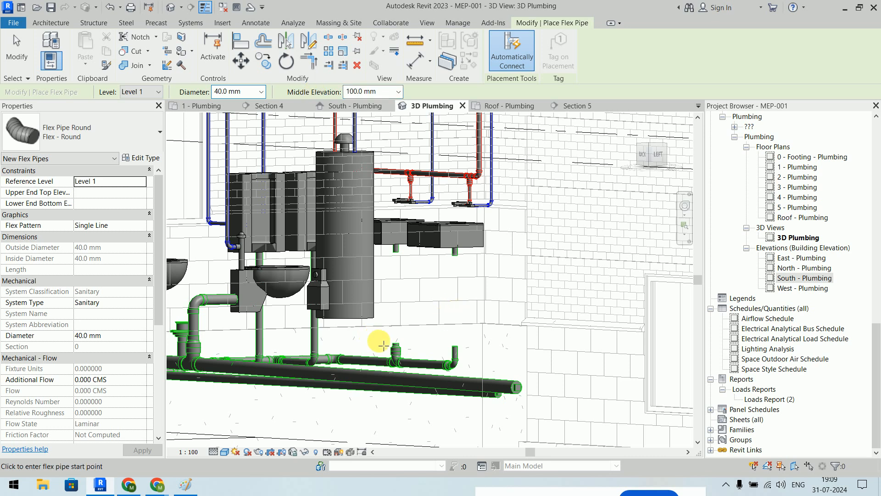
pyautogui.click(396, 299)
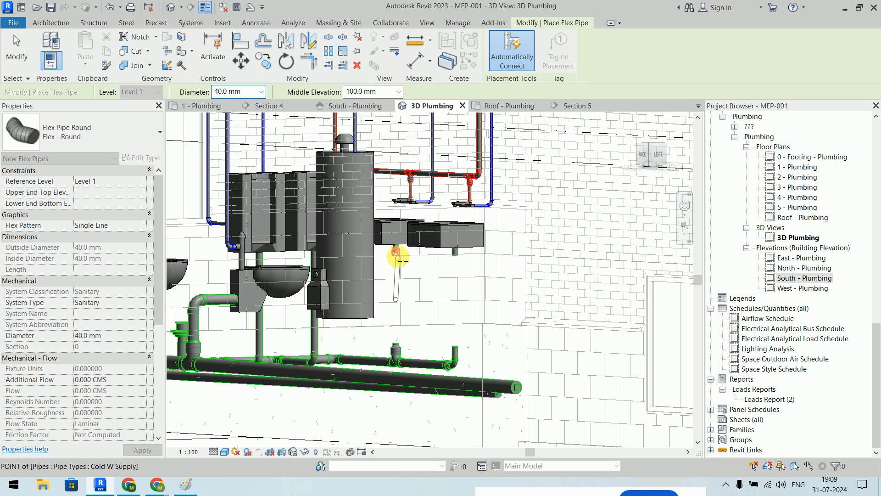
pyautogui.scroll(1, 398, 285)
pyautogui.scroll(4, 397, 280)
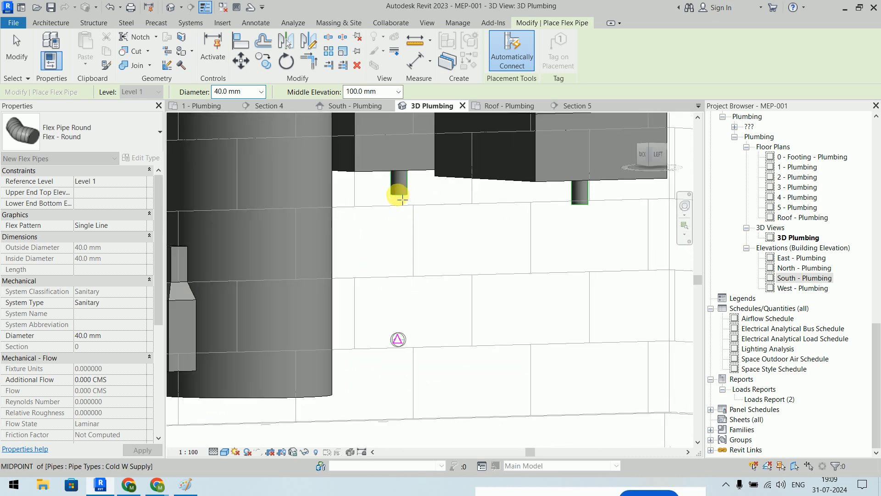
pyautogui.click(401, 197)
# Step: Connect the upturned pipe at the branch's end to the right sink's drain stub with a 40 mm flex pipe, and end the command
pyautogui.scroll(-3, 404, 229)
pyautogui.moveTo(404, 257); pyautogui.dragTo(345, 217, button='middle')
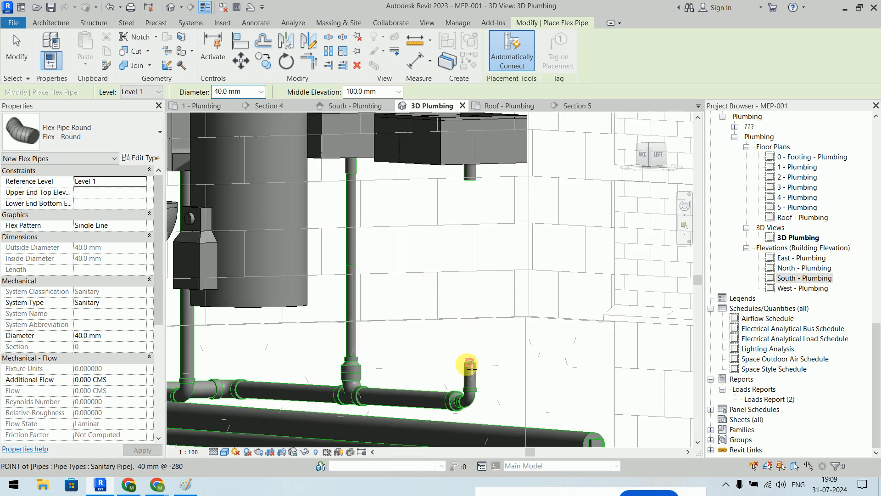
pyautogui.click(472, 367)
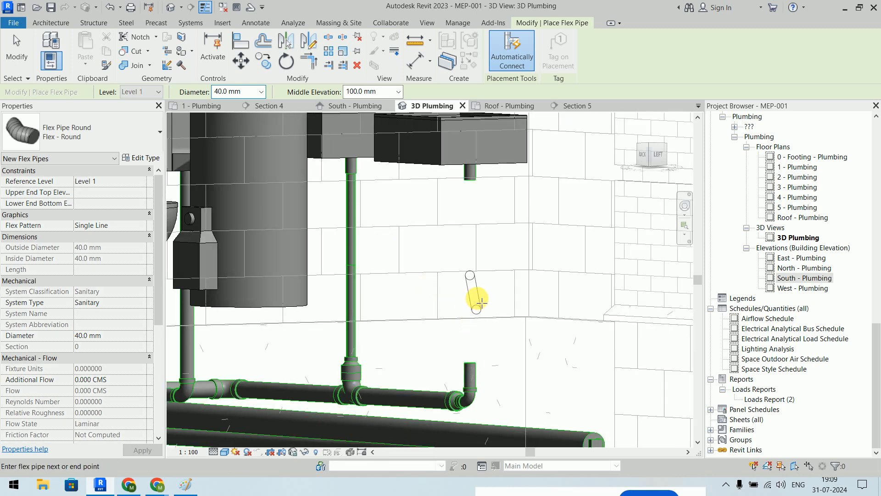
pyautogui.click(473, 184)
pyautogui.press('Escape')
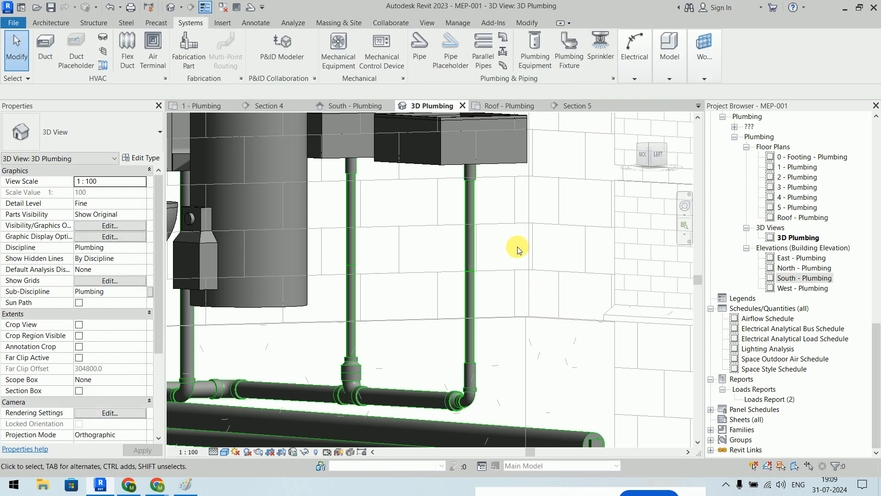
# Step: In Section 5, bend the left sink's flex pipe into a gentle S-curve by shifting its upper tangent left and its lower tangent right
pyautogui.click(576, 106)
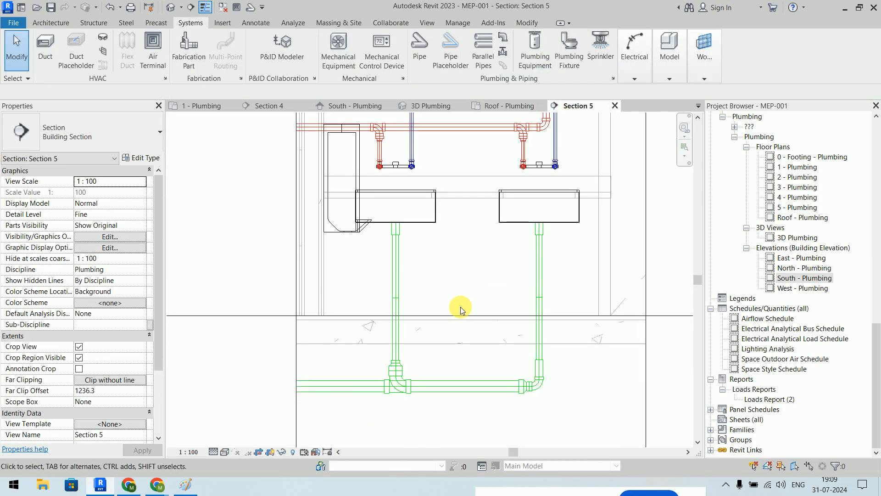
pyautogui.click(396, 285)
pyautogui.scroll(3, 449, 301)
pyautogui.moveTo(449, 301); pyautogui.dragTo(437, 198, button='middle')
pyautogui.moveTo(365, 211); pyautogui.dragTo(332, 214)
pyautogui.moveTo(366, 255); pyautogui.dragTo(375, 287)
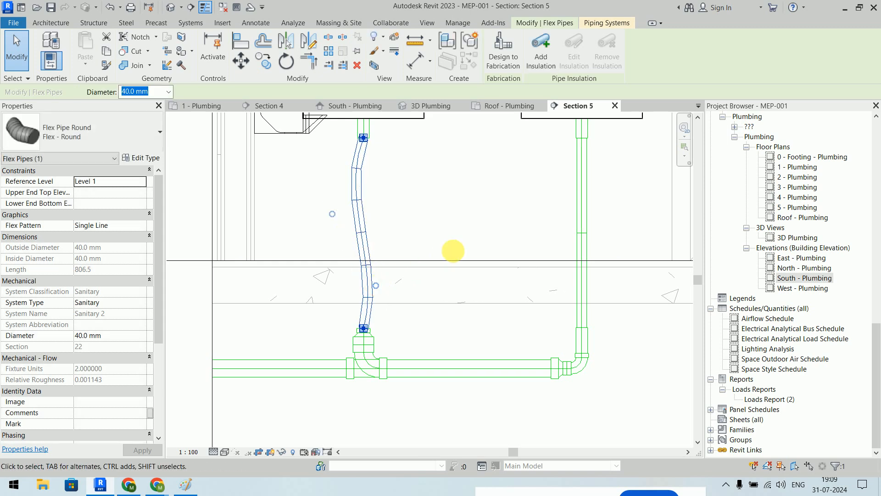
# Step: Shape the right sink's flex pipe into a matching S-curve by shifting its upper and lower tangents in opposite directions
pyautogui.moveTo(454, 254); pyautogui.dragTo(351, 306, button='middle')
pyautogui.click(481, 250)
pyautogui.moveTo(481, 264); pyautogui.dragTo(453, 237)
pyautogui.moveTo(480, 308); pyautogui.dragTo(500, 337)
pyautogui.click(514, 202)
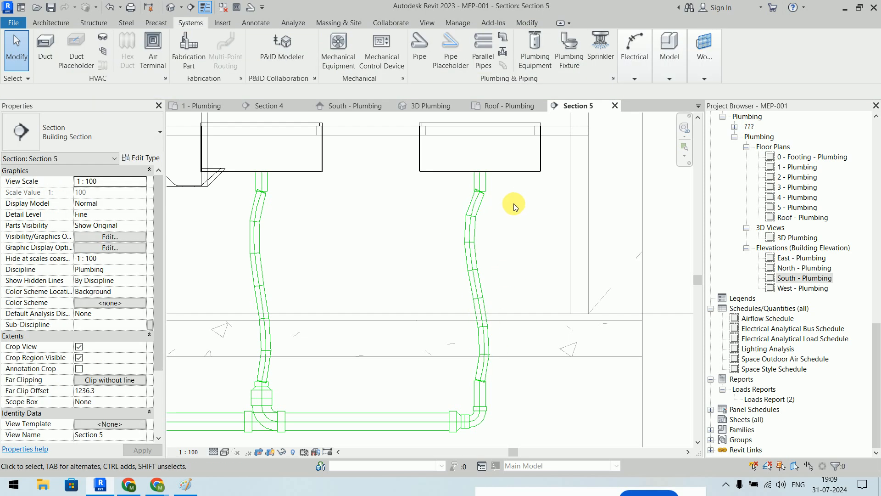
# Step: In the 3D Plumbing view, reshape the right sink's flex pipe by adjusting both of its tangent points, and deselect it
pyautogui.click(431, 106)
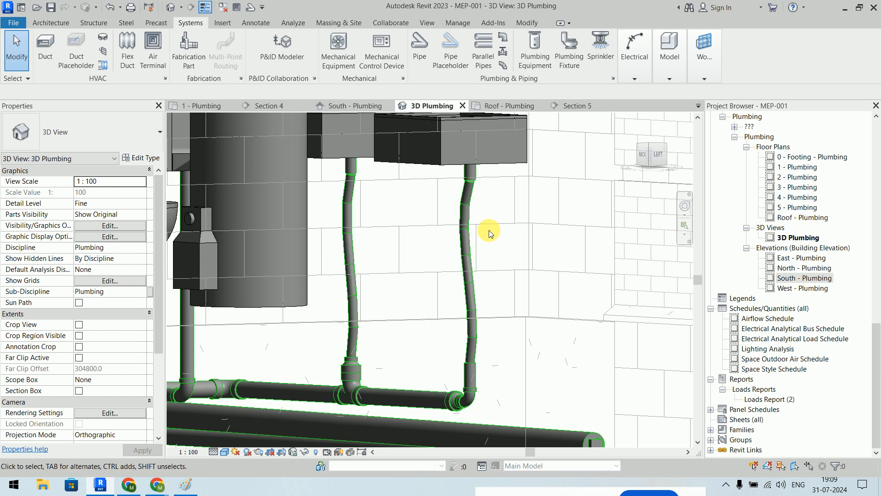
pyautogui.scroll(-1, 489, 231)
pyautogui.keyDown('shift'); pyautogui.moveTo(490, 252); pyautogui.dragTo(479, 287, button='middle'); pyautogui.keyUp('shift')
pyautogui.scroll(2, 445, 251)
pyautogui.click(456, 222)
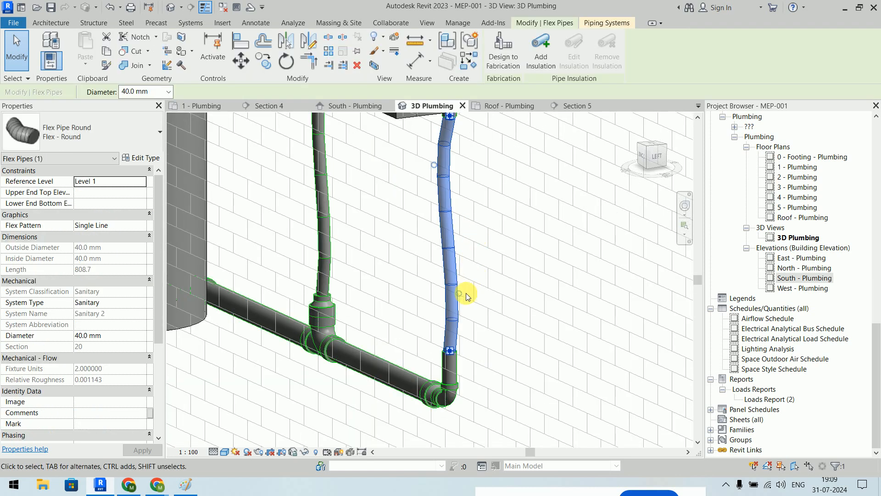
pyautogui.moveTo(466, 289); pyautogui.dragTo(475, 273)
pyautogui.moveTo(486, 222); pyautogui.dragTo(481, 291, button='middle')
pyautogui.moveTo(429, 236); pyautogui.dragTo(448, 237)
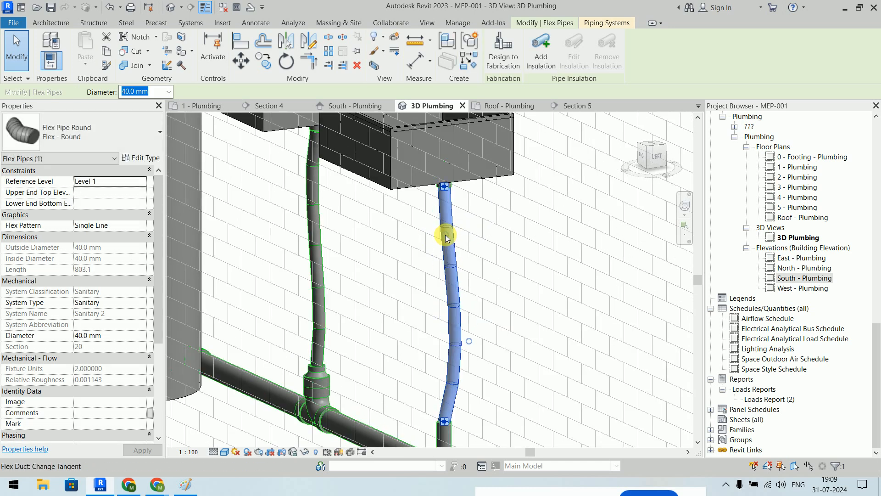
pyautogui.press('Escape')
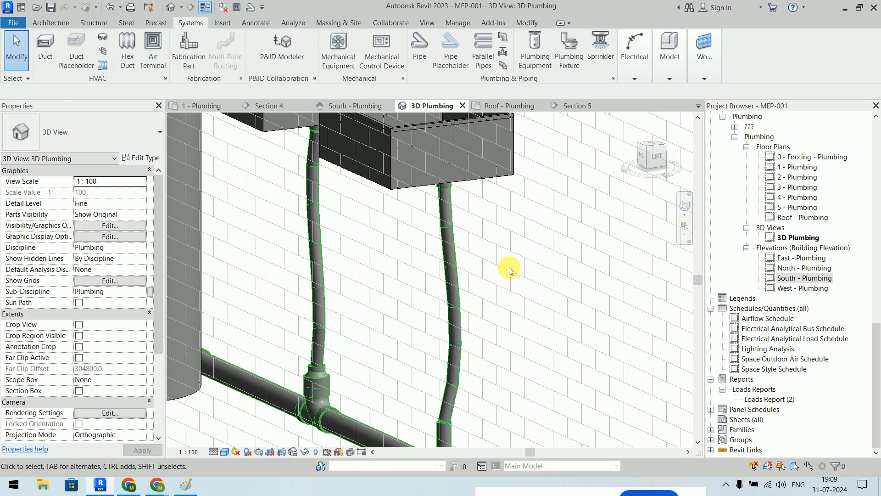
# Step: Review the complete piping layout in the 3D Plumbing view, and open the 1 - Plumbing floor plan
pyautogui.scroll(-3, 509, 268)
pyautogui.keyDown('shift'); pyautogui.moveTo(509, 269); pyautogui.dragTo(520, 286, button='middle'); pyautogui.keyUp('shift')
pyautogui.scroll(-5, 520, 287)
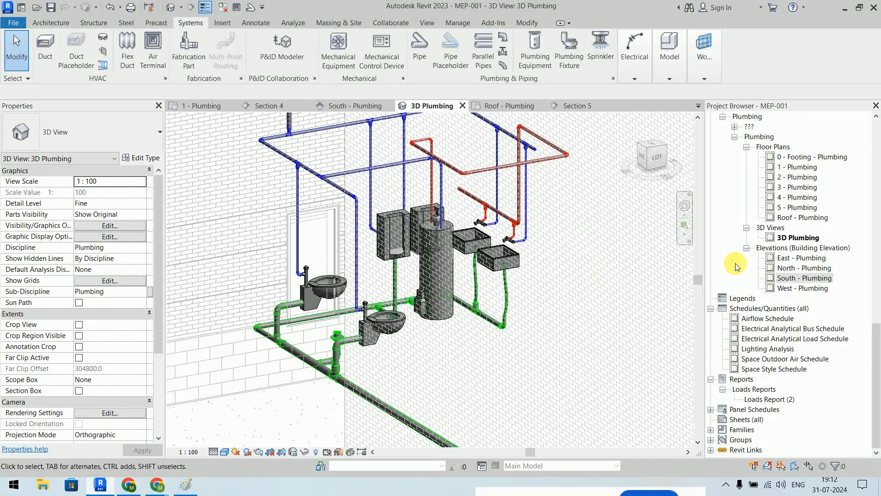
pyautogui.doubleClick(800, 168)
pyautogui.scroll(-4, 611, 239)
pyautogui.moveTo(529, 283); pyautogui.dragTo(423, 377, button='middle')
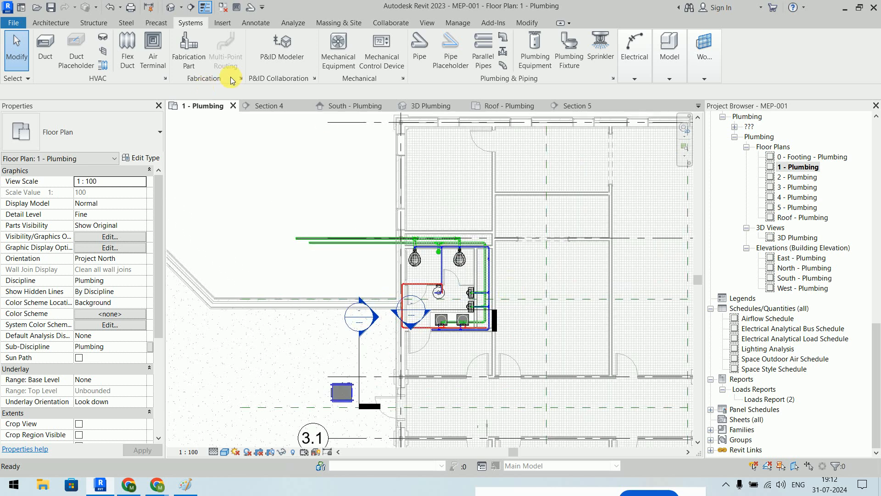
# Step: Switch to the desktop and look through the ETA and Revit Models folders, closing each one
pyautogui.click(844, 9)
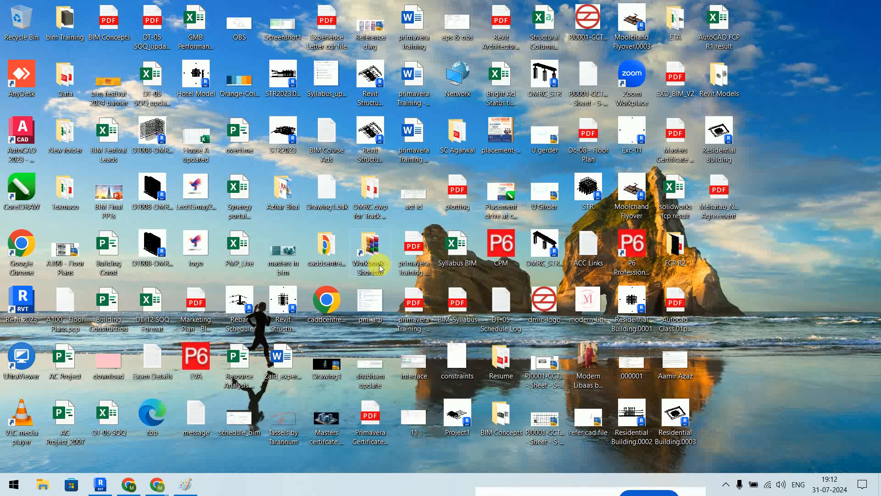
pyautogui.click(666, 33)
pyautogui.doubleClick(667, 33)
pyautogui.click(147, 116)
pyautogui.doubleClick(147, 115)
pyautogui.click(865, 7)
pyautogui.click(774, 183)
pyautogui.doubleClick(739, 82)
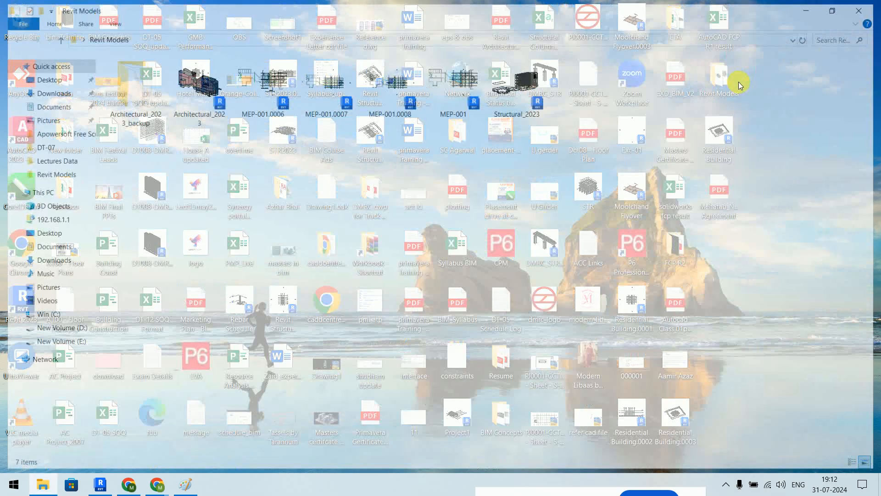
pyautogui.click(867, 6)
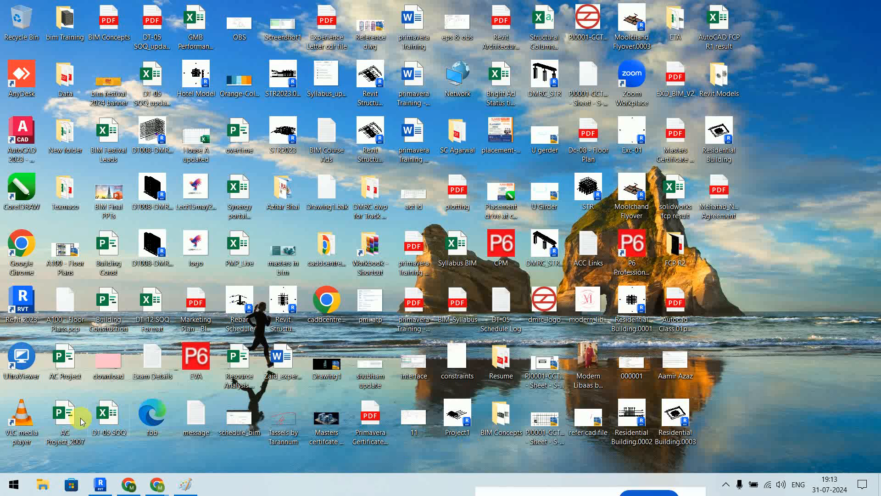
# Step: In File Explorer, look through the Models folder inside Nov Desktop Data on drive E, and return to the drive's root
pyautogui.click(42, 484)
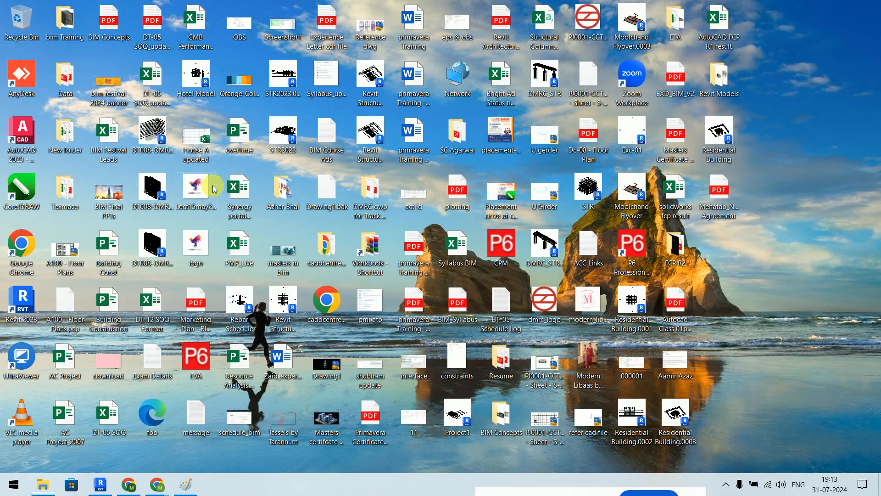
pyautogui.click(426, 161)
pyautogui.doubleClick(427, 161)
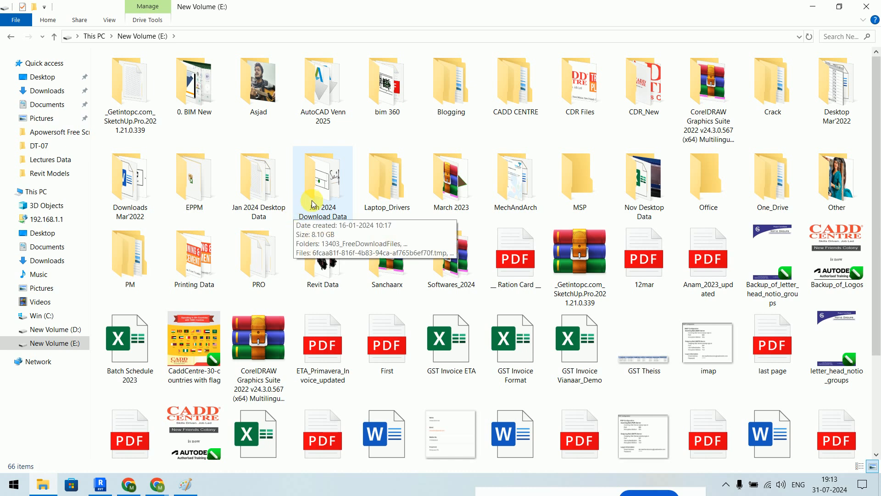
pyautogui.doubleClick(647, 177)
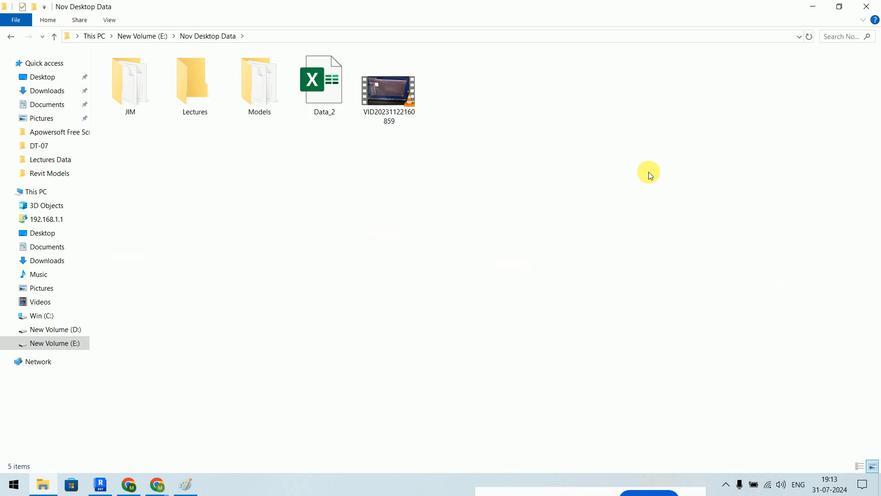
pyautogui.doubleClick(282, 95)
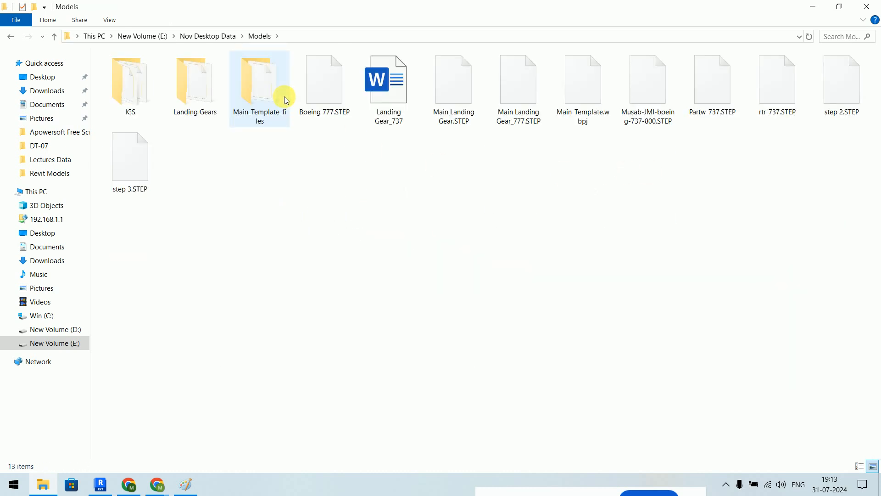
pyautogui.click(212, 36)
pyautogui.click(148, 36)
pyautogui.click(111, 36)
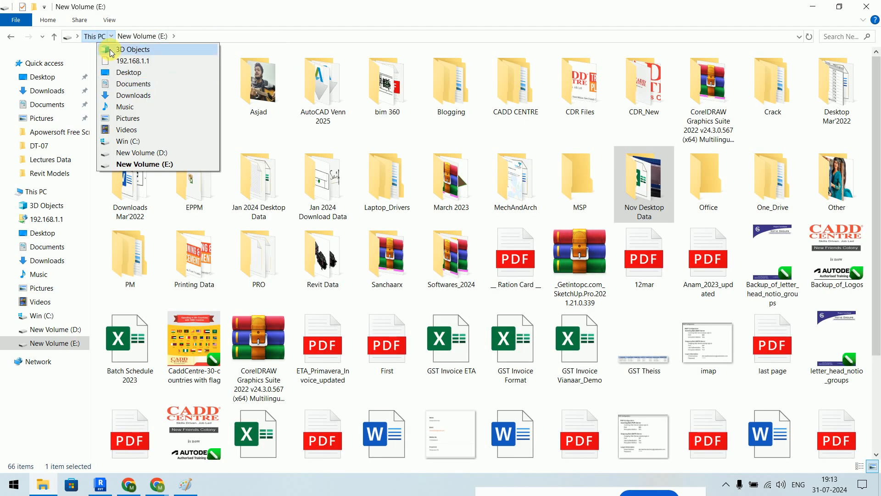
# Step: Open the Desktop_20-06-2020 folder on drive D and display its contents as large icons
pyautogui.click(93, 37)
pyautogui.doubleClick(328, 158)
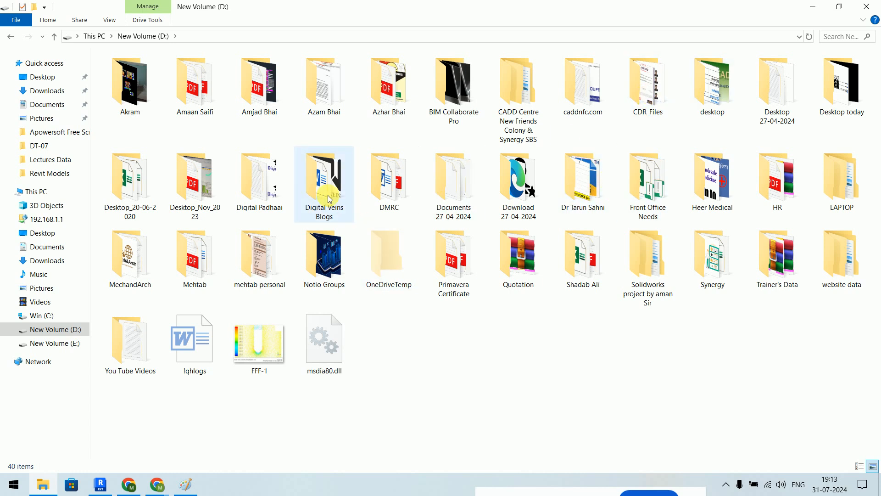
pyautogui.doubleClick(130, 184)
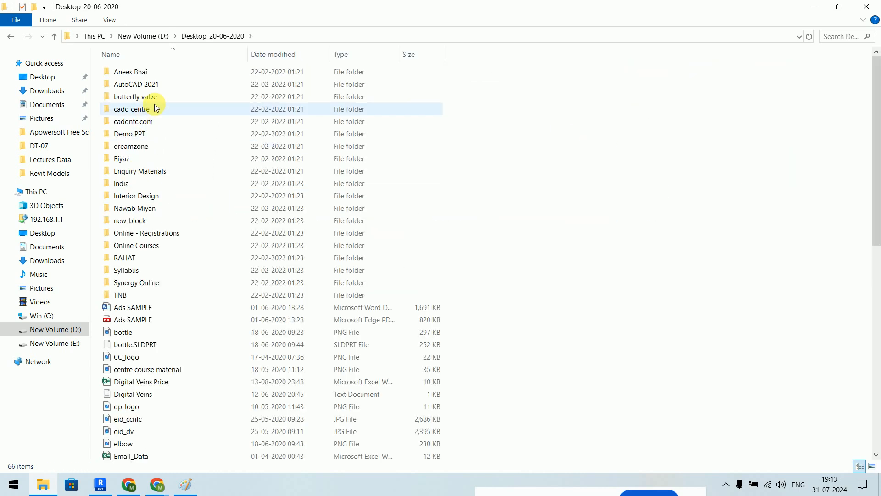
pyautogui.rightClick(575, 205)
pyautogui.moveTo(597, 212)
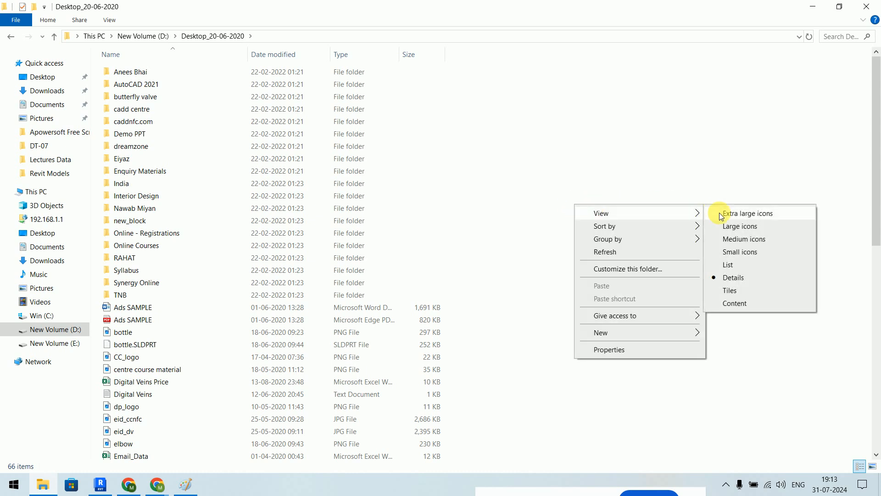
pyautogui.click(731, 226)
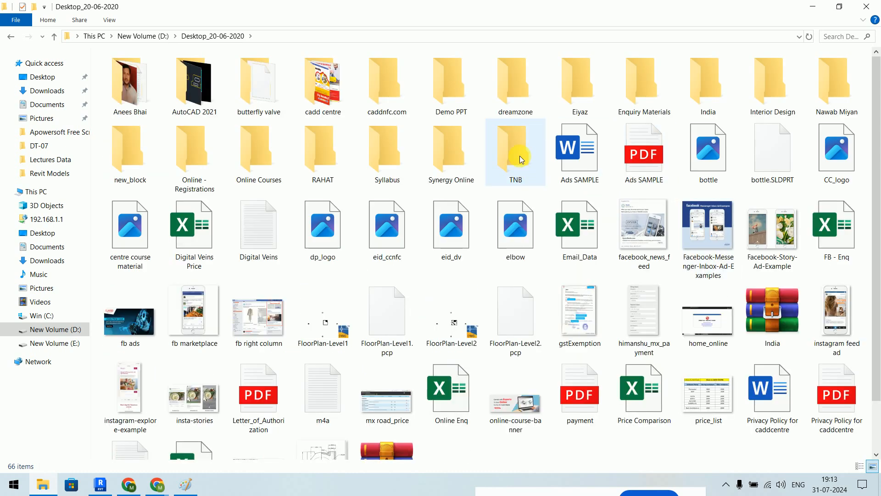